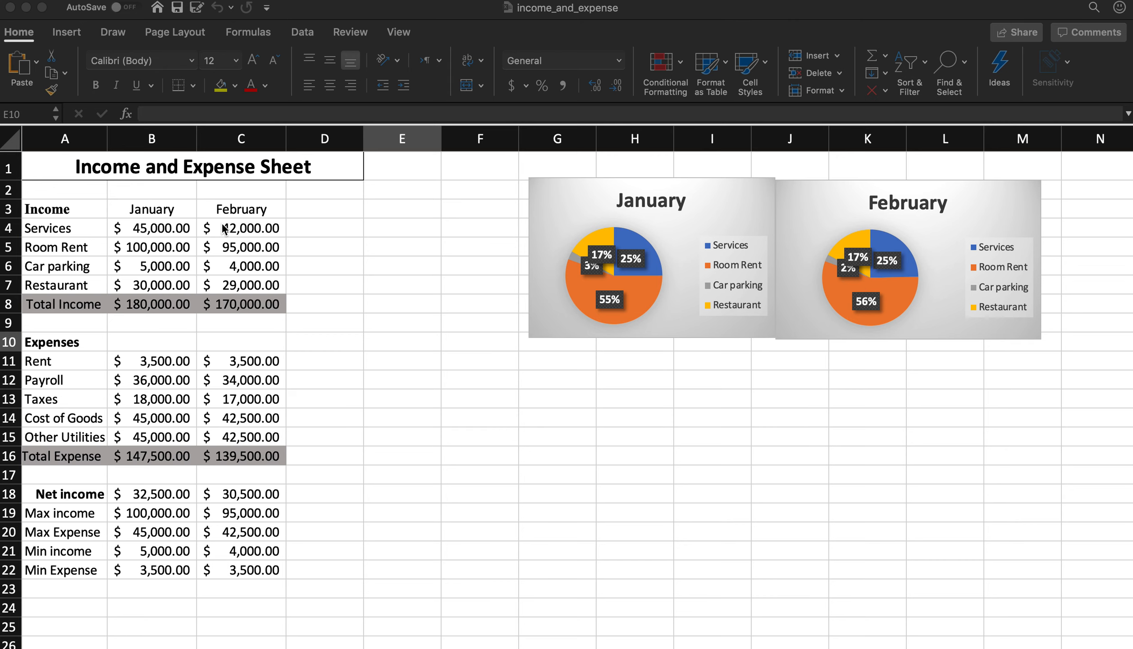
{"action": "left_click", "coordinate": [380, 9]}
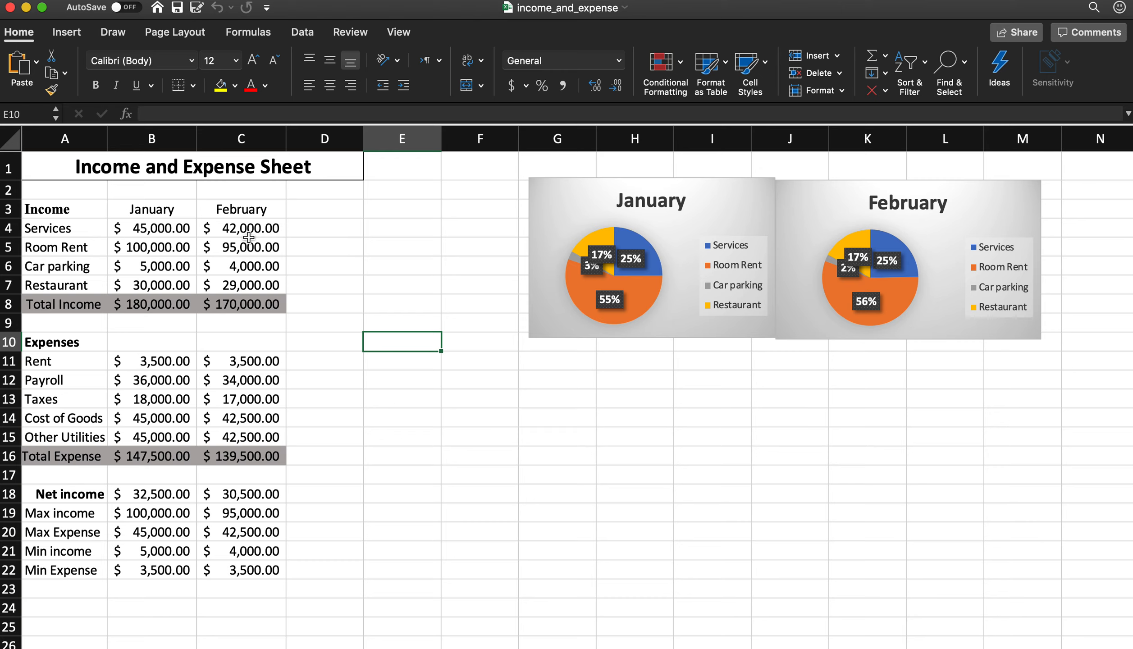
{"action": "left_click", "coordinate": [683, 63]}
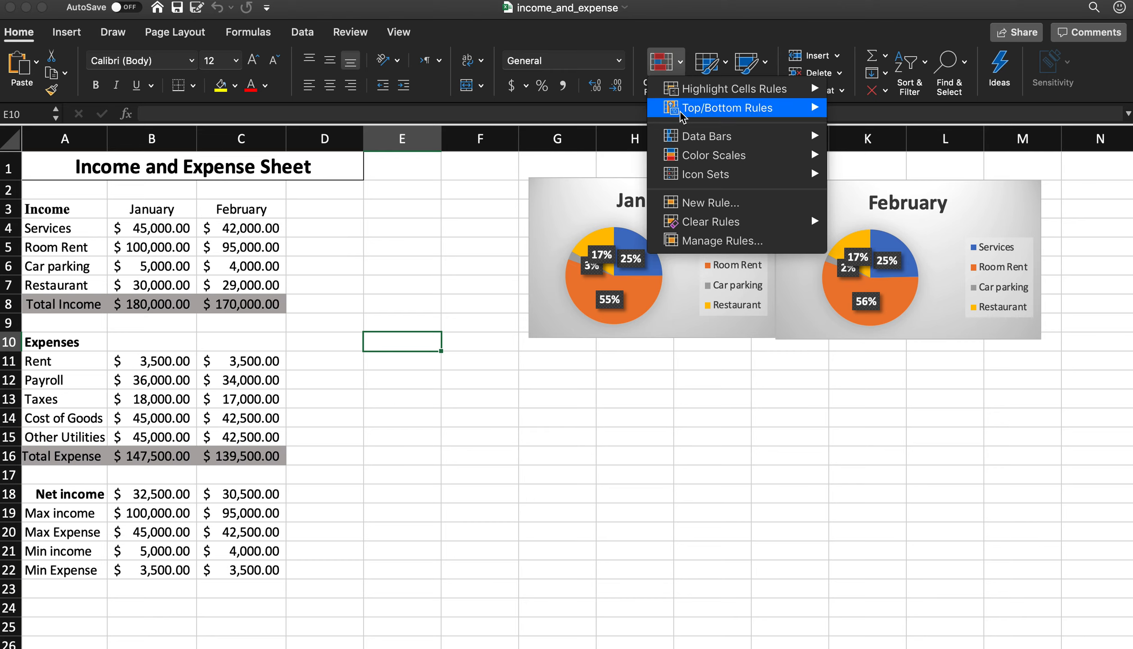
{"action": "mouse_move", "coordinate": [727, 134]}
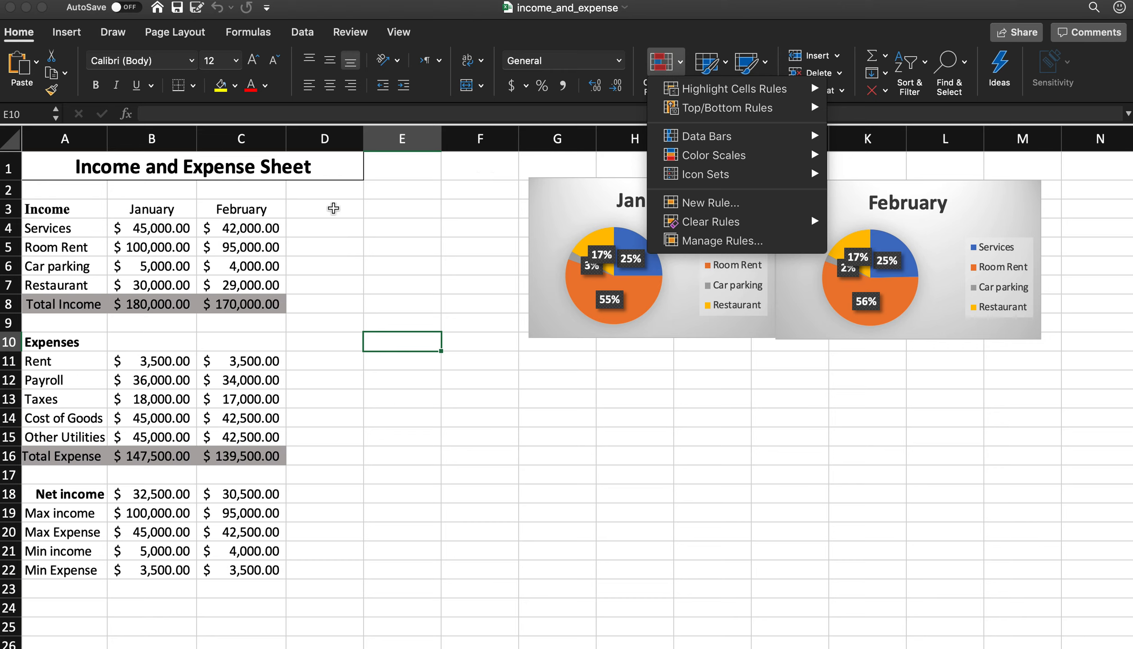
{"action": "left_click", "coordinate": [274, 234]}
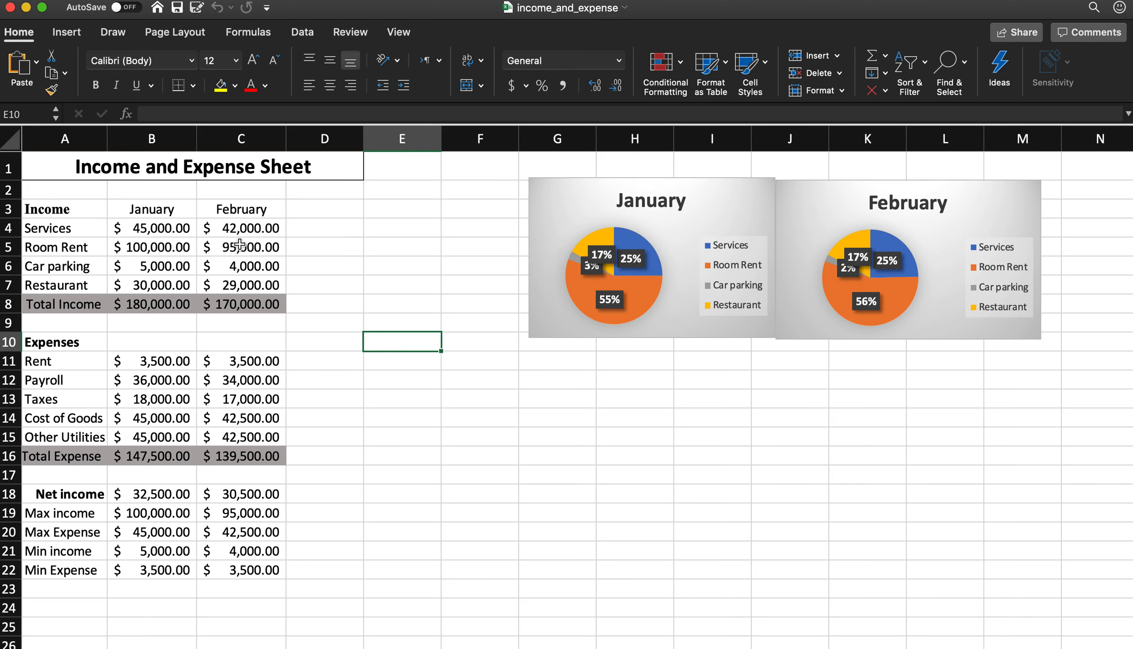
{"action": "left_click", "coordinate": [168, 230]}
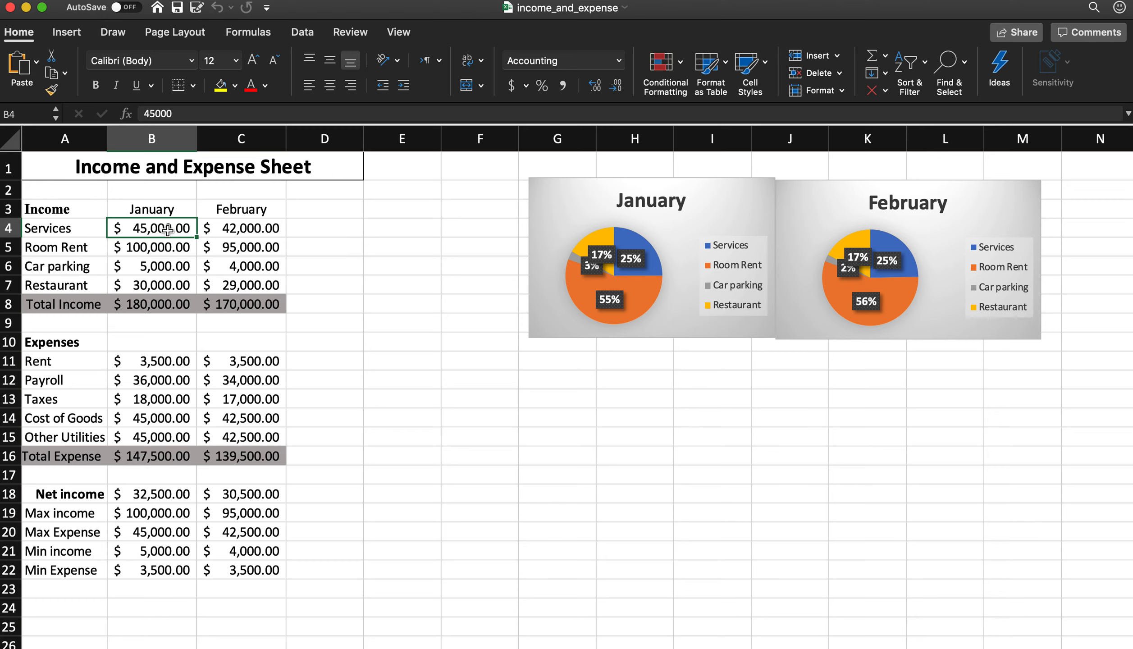
{"action": "left_click", "coordinate": [9, 229]}
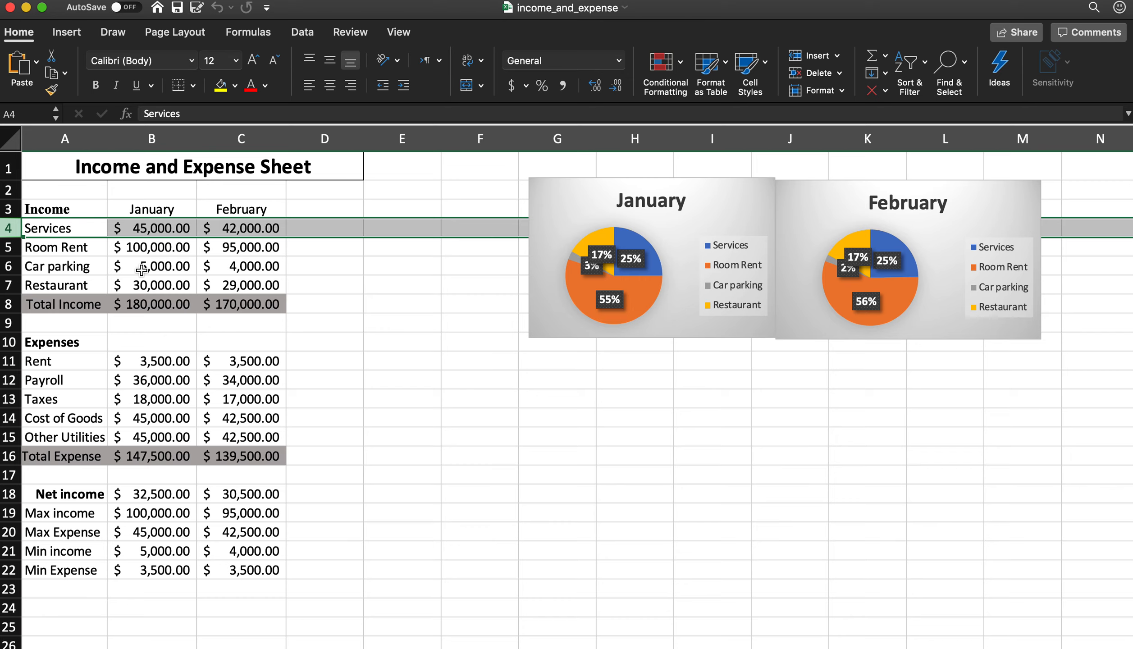
- Add a conditional formatting rule to the January Services amount: greater than 33000, Green Fill with Dark Green Text
{"action": "left_click", "coordinate": [181, 232]}
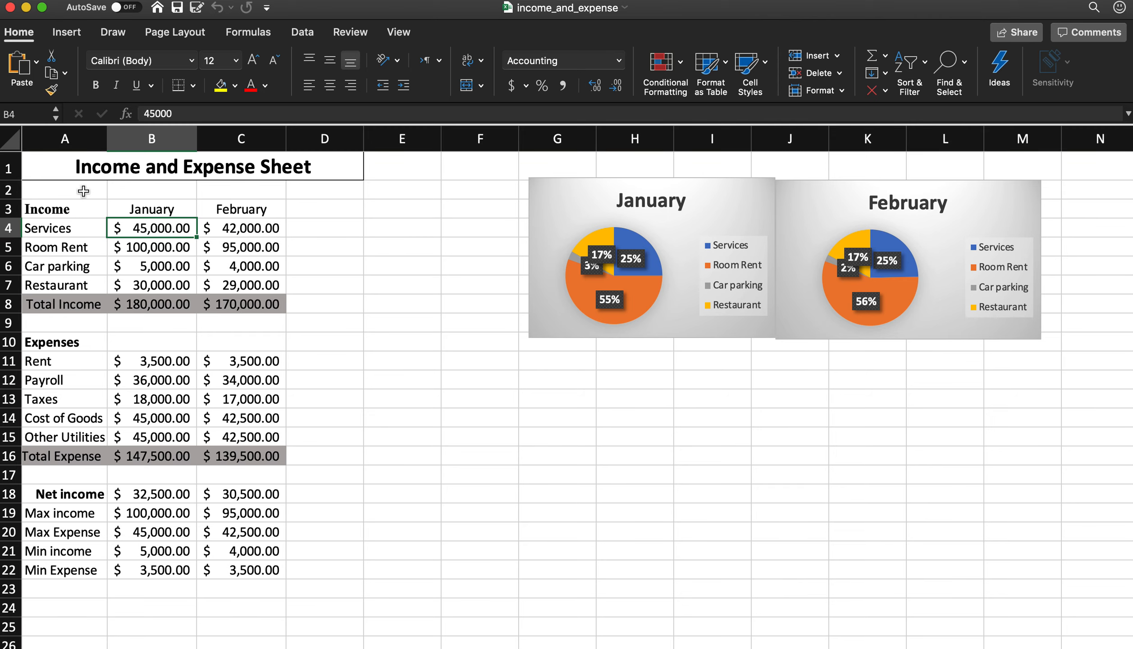
{"action": "left_click", "coordinate": [680, 65]}
{"action": "mouse_move", "coordinate": [687, 93]}
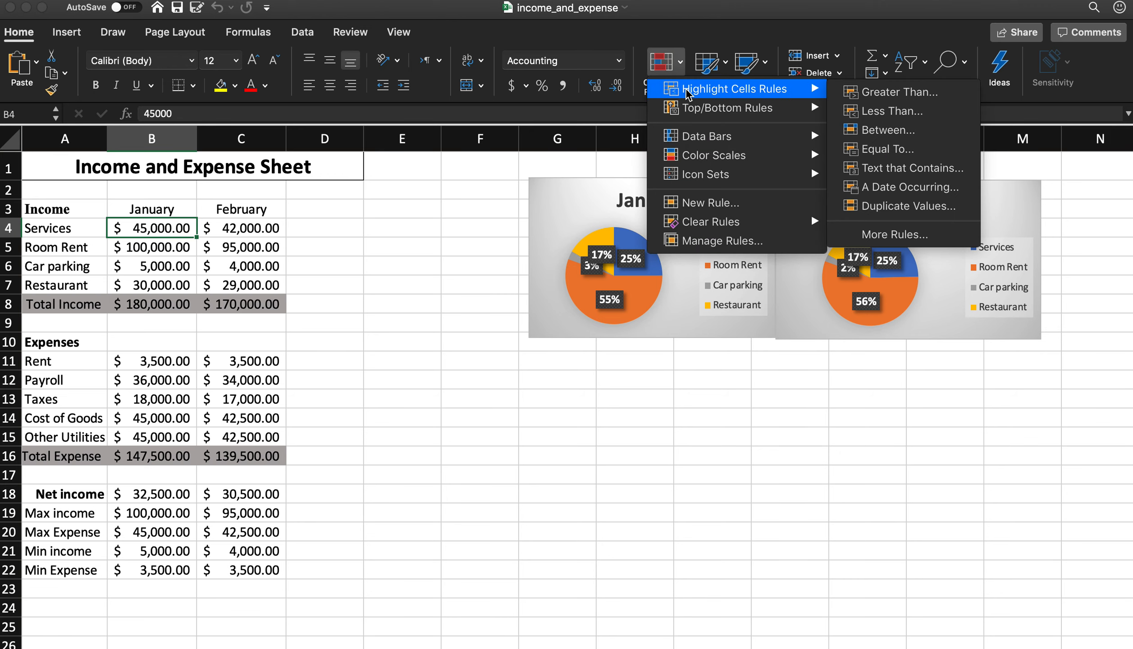
{"action": "left_click", "coordinate": [893, 100]}
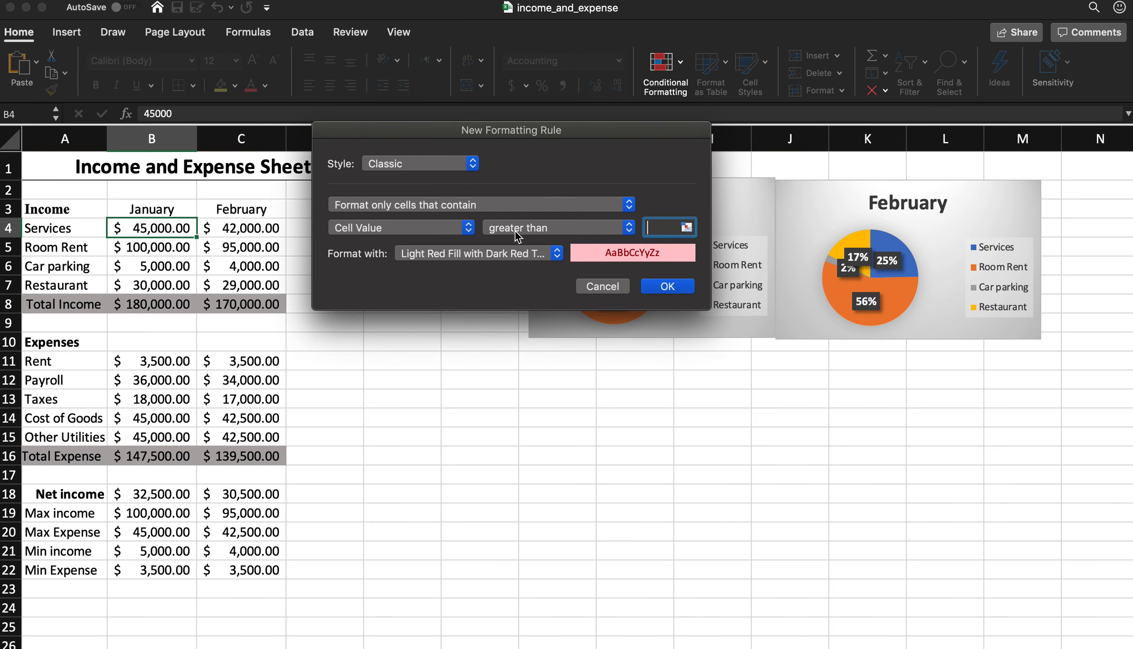
{"action": "type", "text": "33000"}
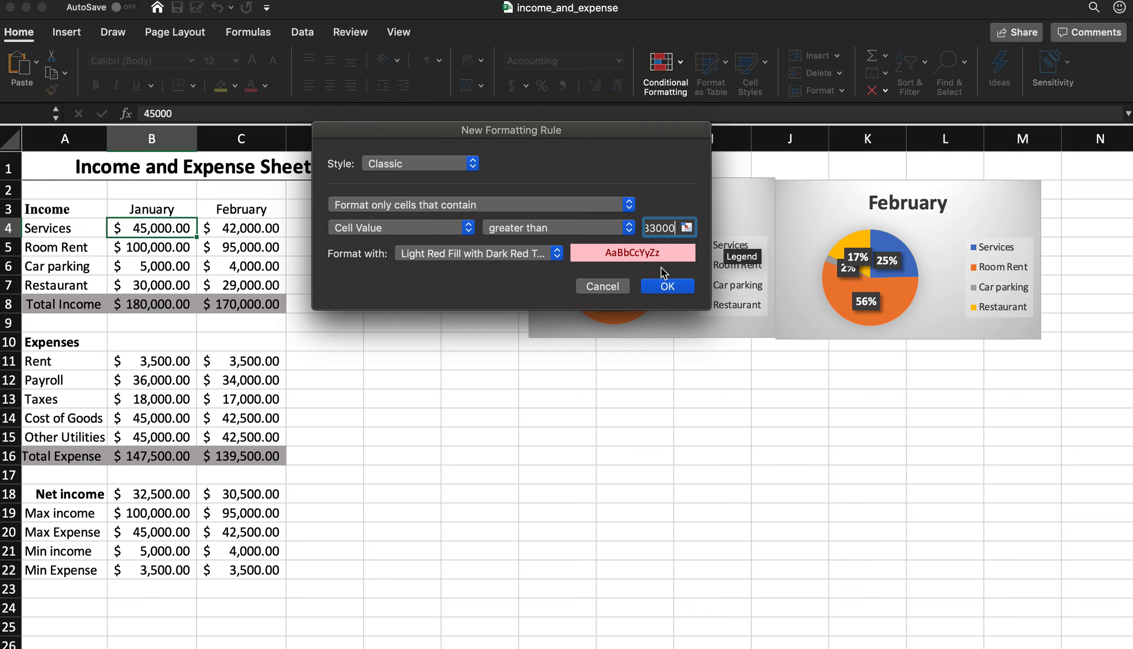
{"action": "left_click", "coordinate": [557, 253]}
{"action": "left_click", "coordinate": [528, 283]}
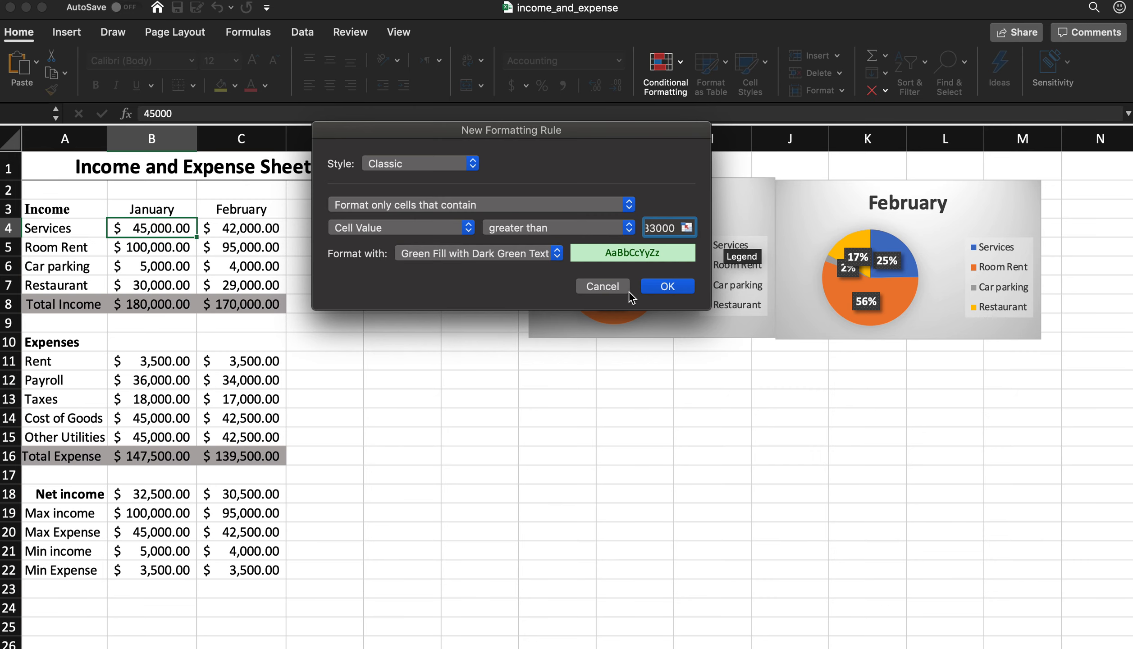
{"action": "left_click", "coordinate": [667, 287]}
{"action": "left_click", "coordinate": [279, 301]}
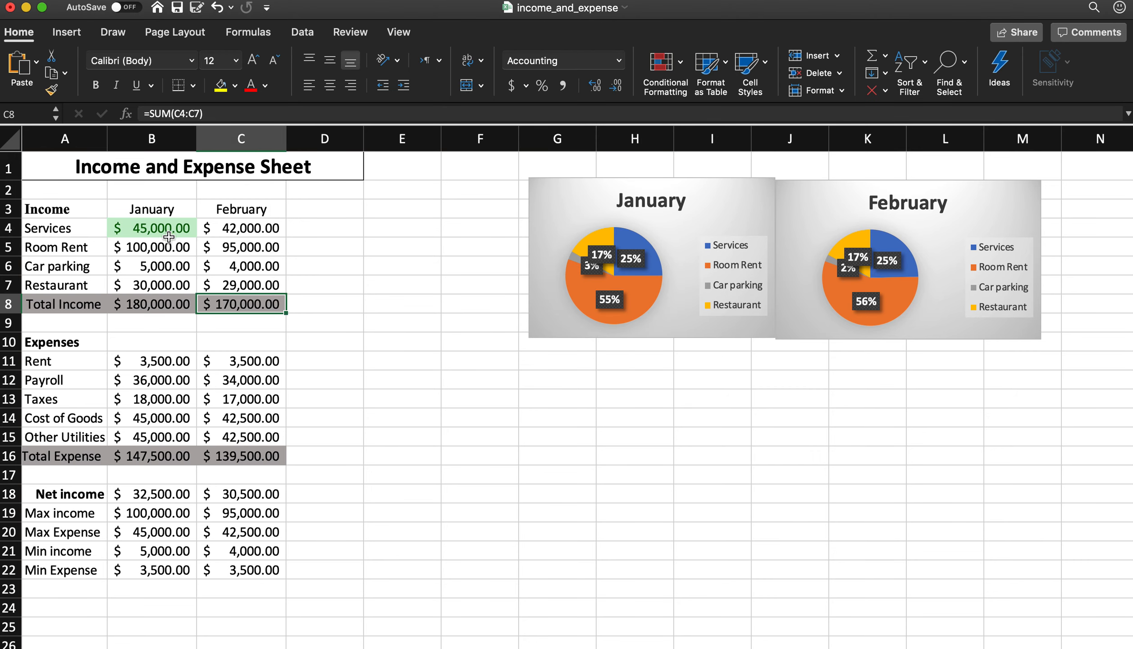
- Highlight the February Services amount with a light red fill and dark red text rule for values less than 43000
{"action": "left_click", "coordinate": [227, 228]}
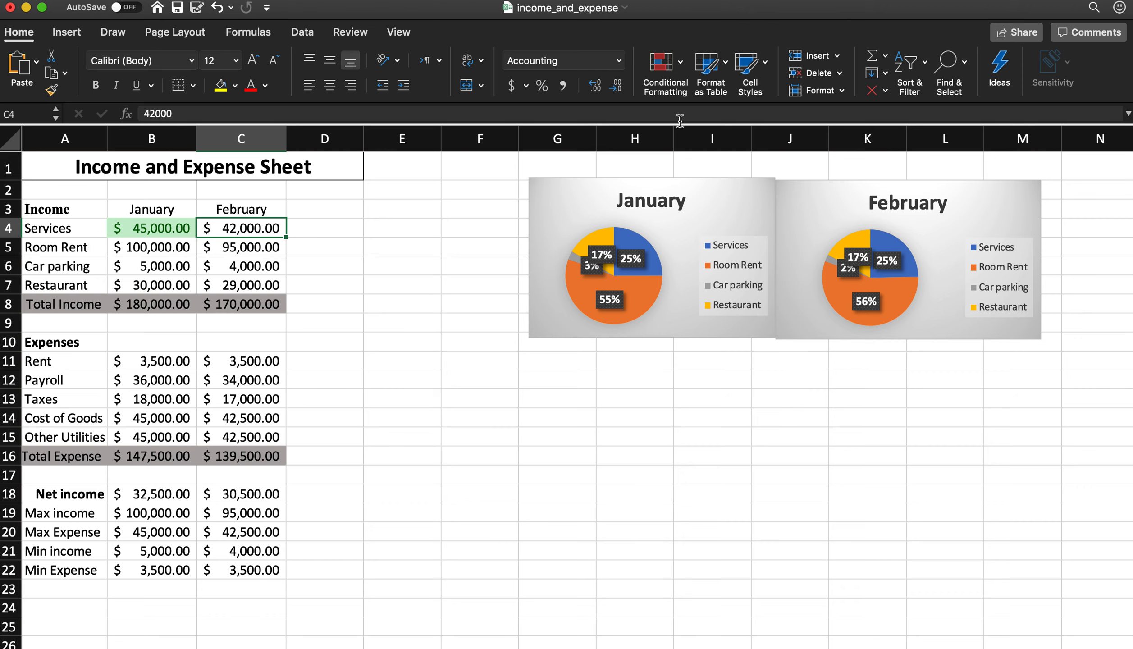
{"action": "left_click", "coordinate": [681, 65]}
{"action": "mouse_move", "coordinate": [743, 89]}
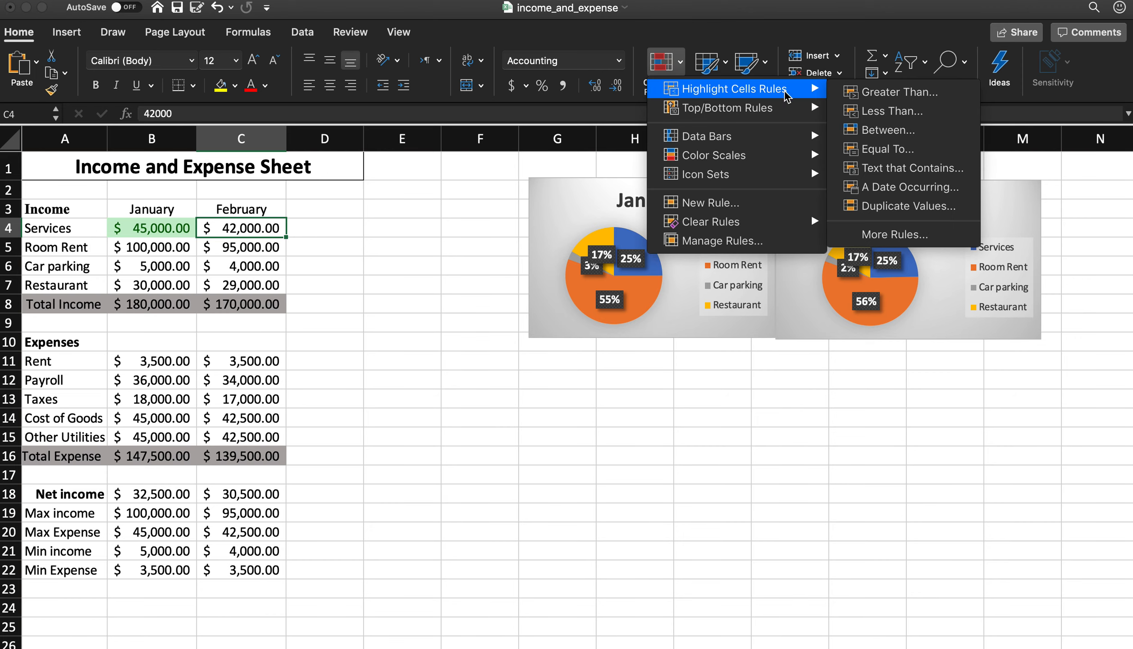
{"action": "left_click", "coordinate": [882, 119]}
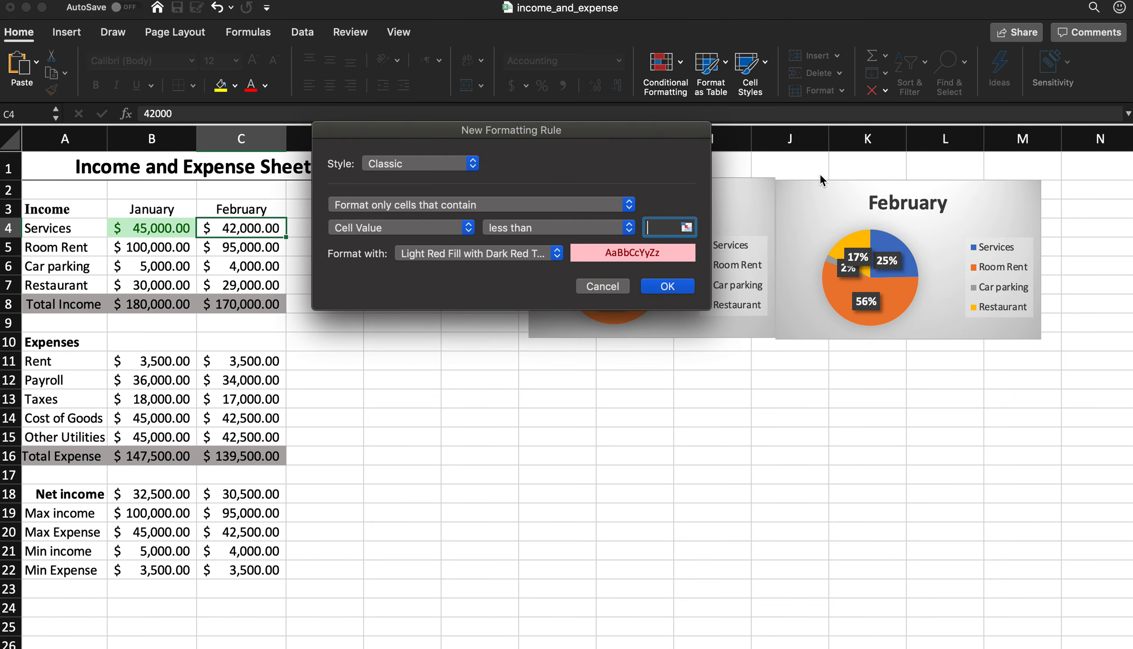
{"action": "type", "text": "43000"}
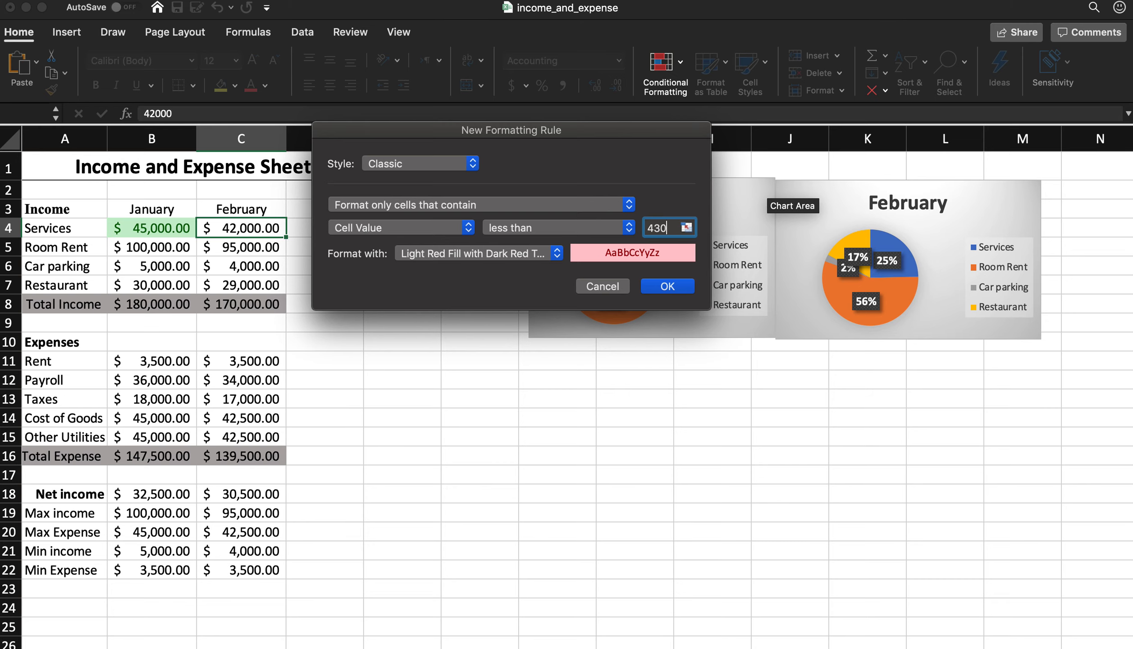
{"action": "left_click", "coordinate": [663, 287]}
{"action": "left_click", "coordinate": [345, 248]}
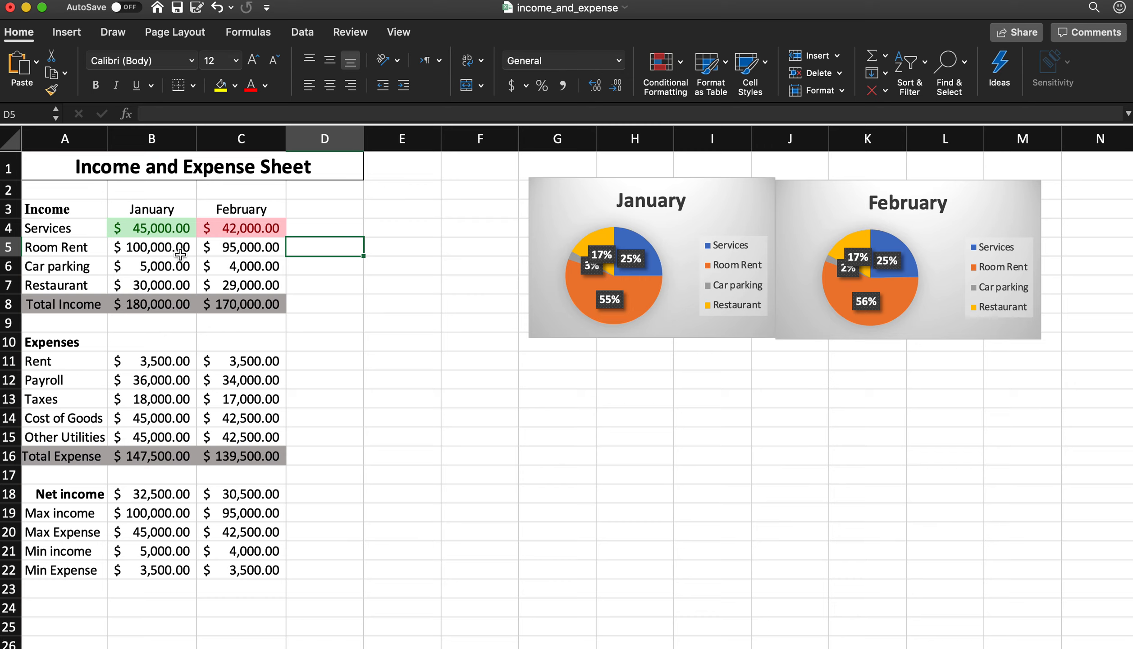
- Set the January Services income in cell B4 to 43000
{"action": "left_click", "coordinate": [172, 232]}
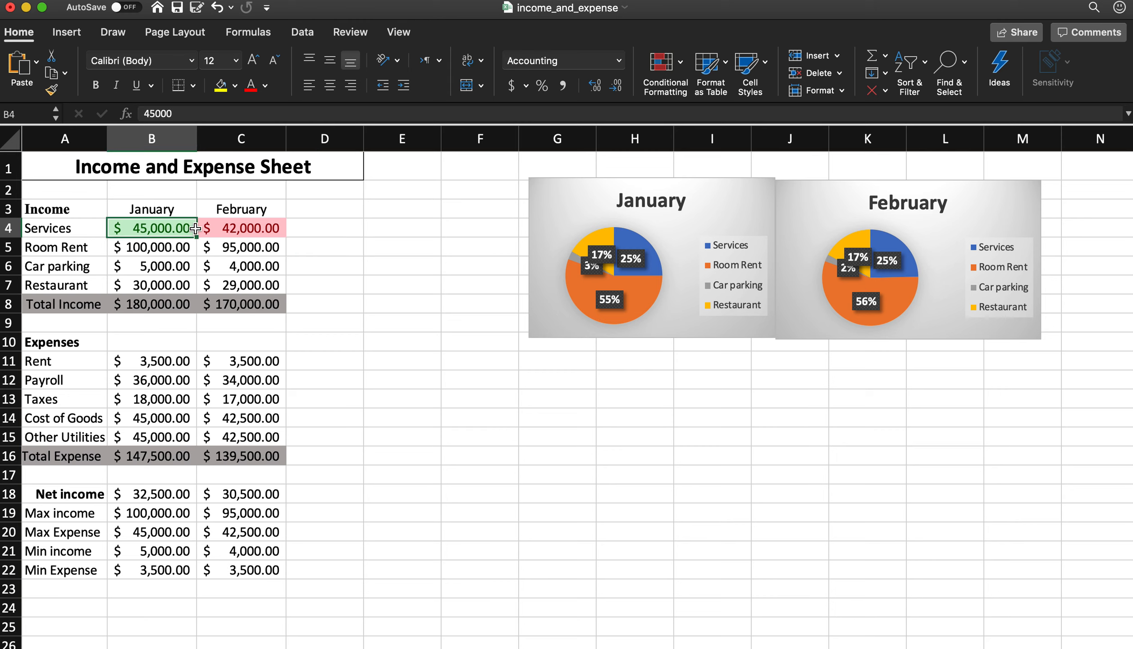
{"action": "type", "text": "43000"}
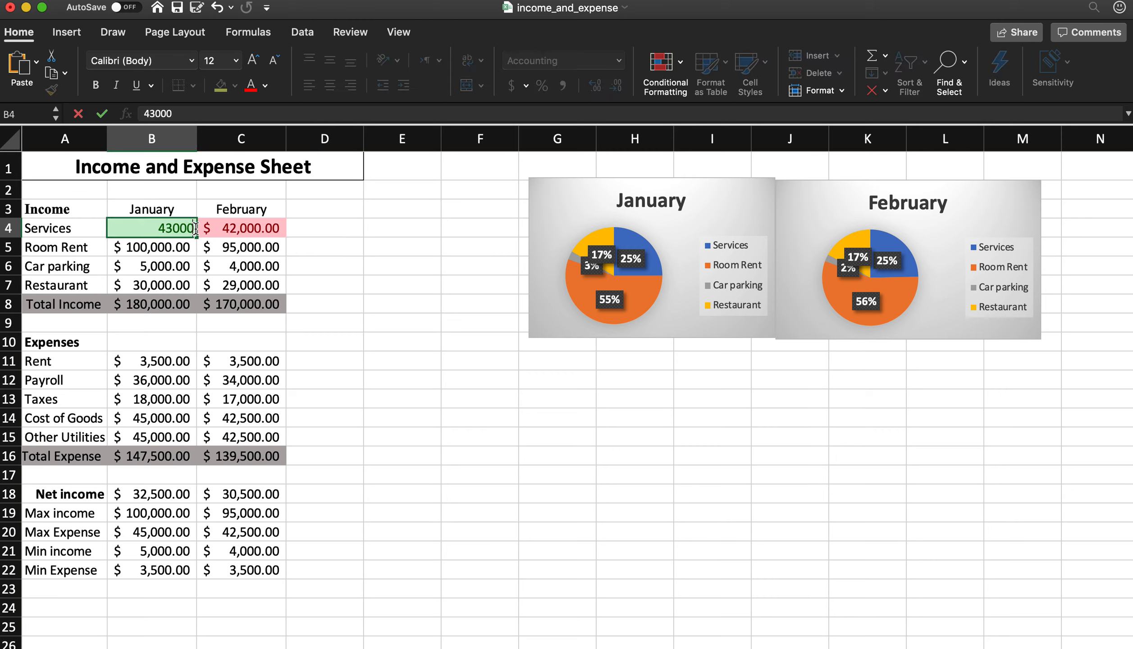
{"action": "key", "text": "Return"}
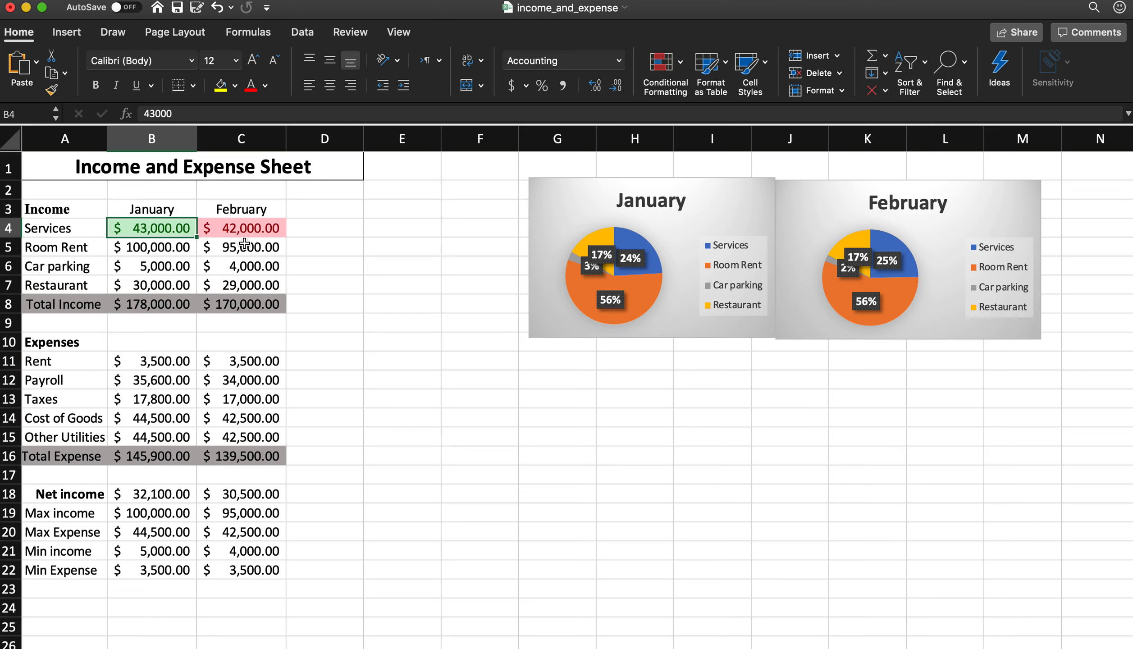
- Edit the existing formatting rule on the January Services cell so it highlights values greater than 43000
{"action": "left_click", "coordinate": [680, 61]}
{"action": "left_click", "coordinate": [329, 194]}
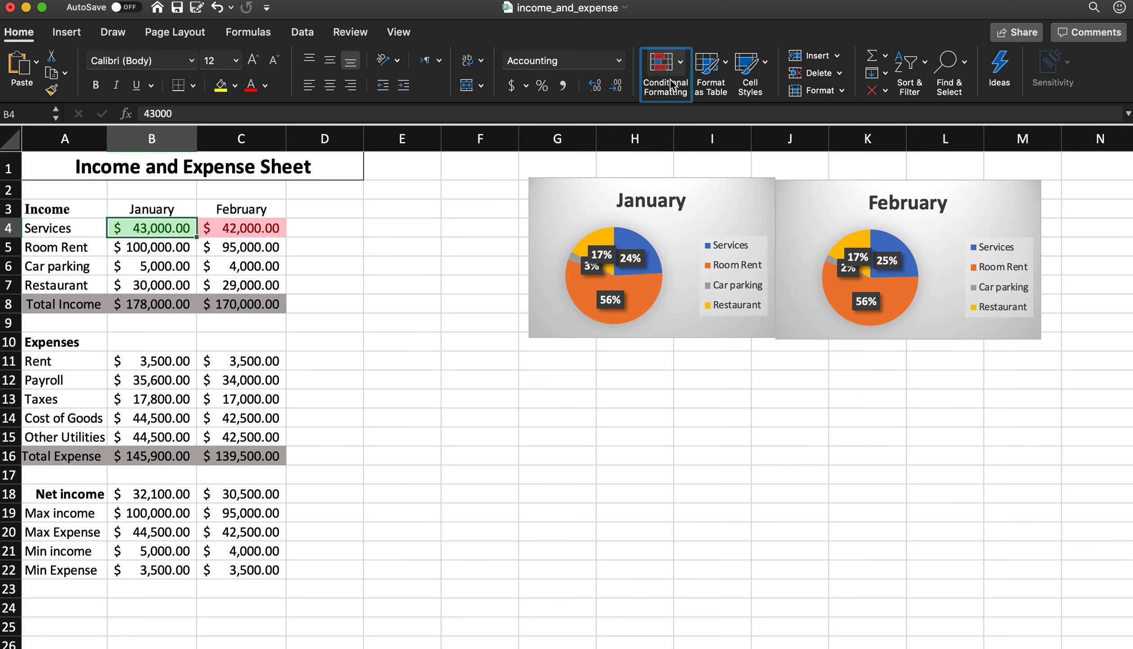
{"action": "left_click", "coordinate": [682, 68]}
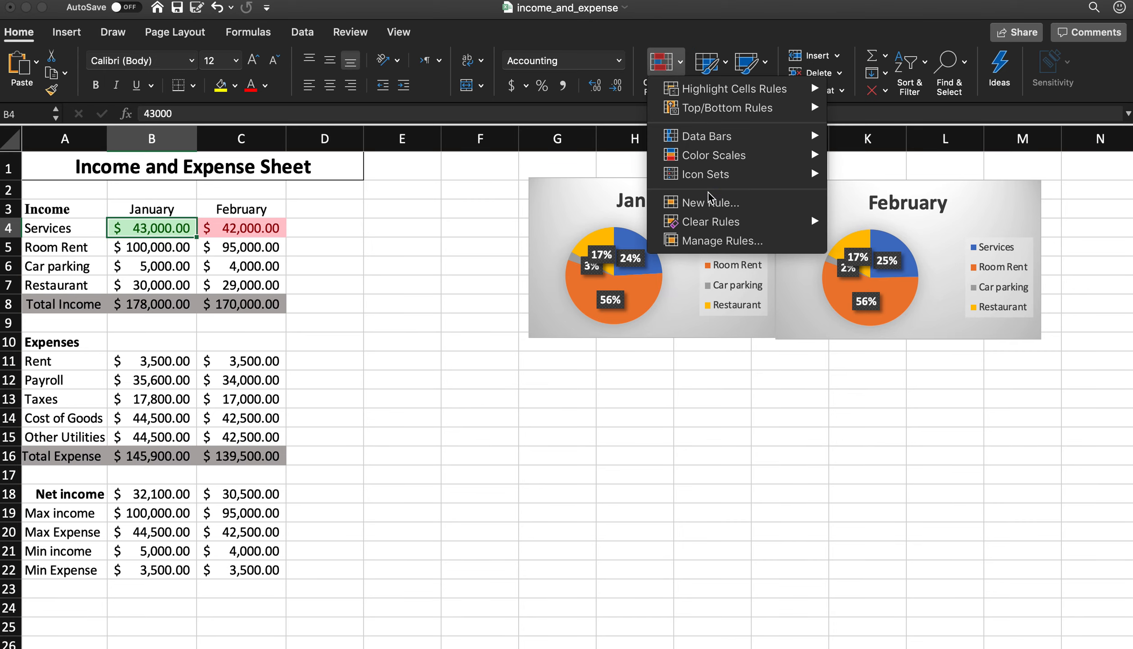
{"action": "left_click", "coordinate": [710, 242]}
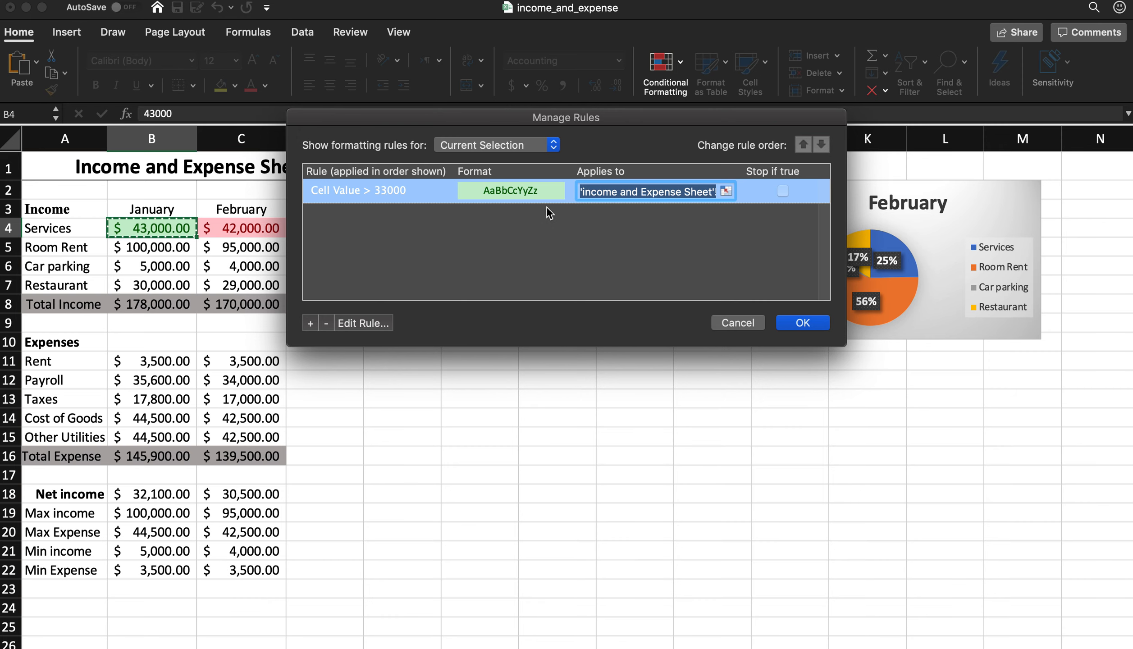
{"action": "double_click", "coordinate": [391, 193]}
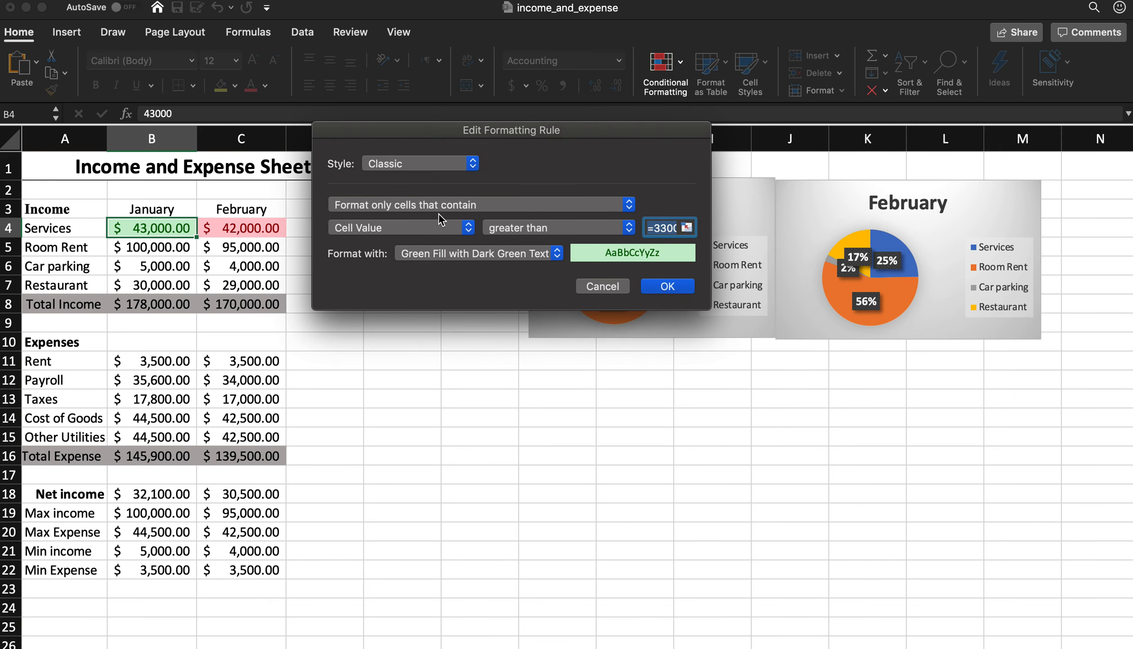
{"action": "left_click", "coordinate": [600, 286]}
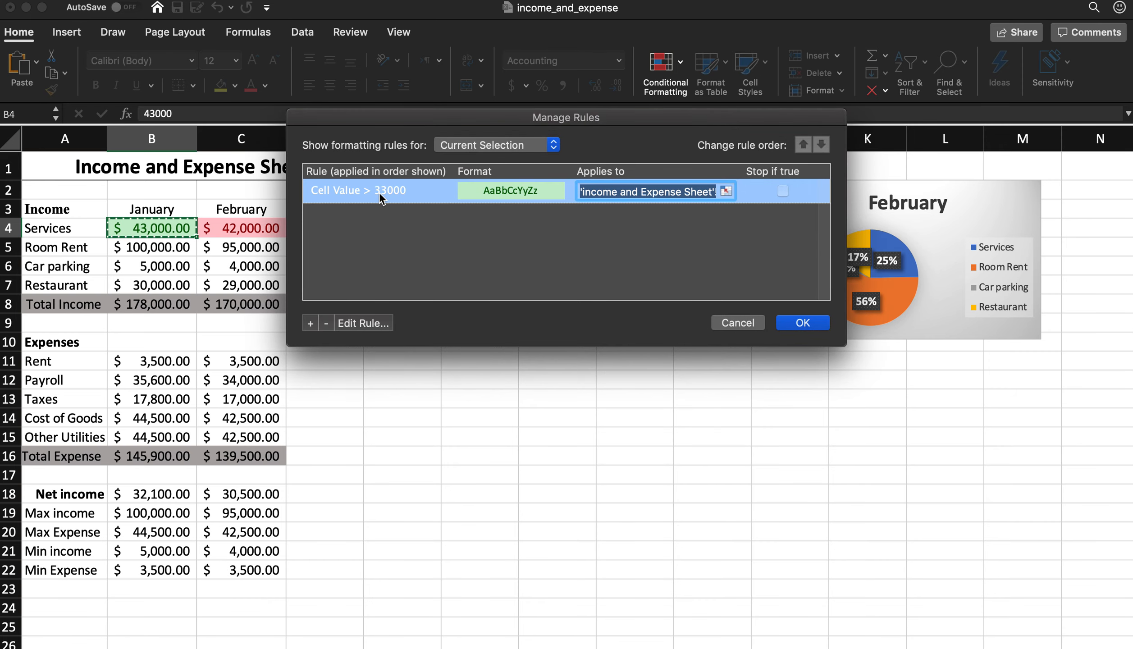
{"action": "left_click", "coordinate": [362, 323]}
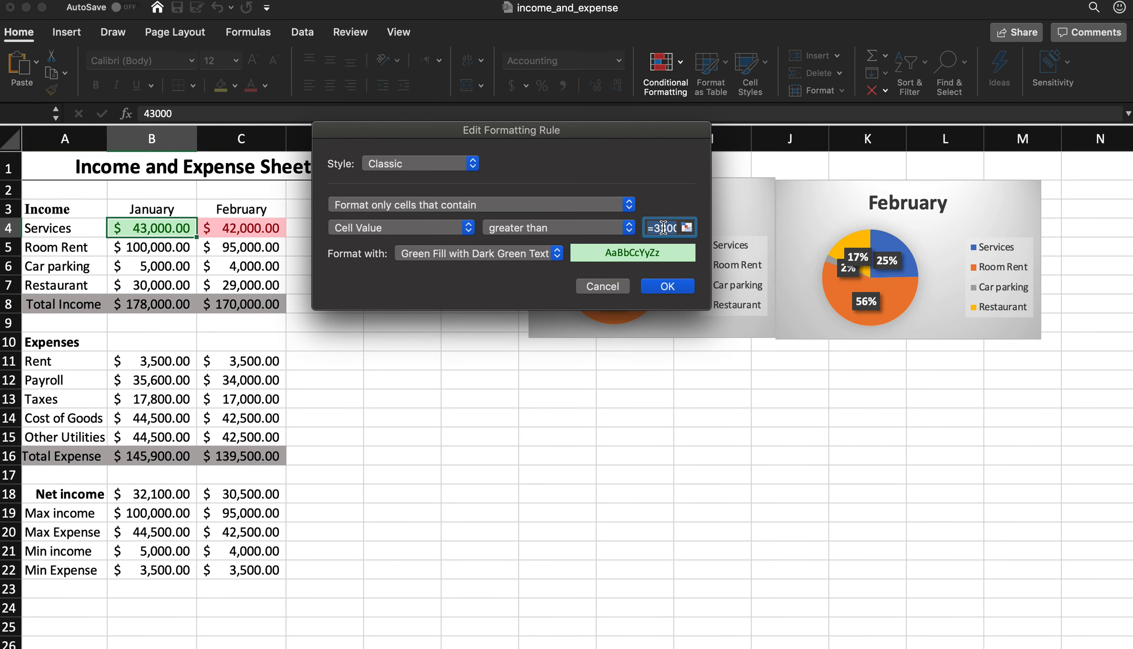
{"action": "left_click", "coordinate": [663, 227]}
{"action": "key", "text": "BackSpace"}
{"action": "type", "text": "4"}
{"action": "key", "text": "Return"}
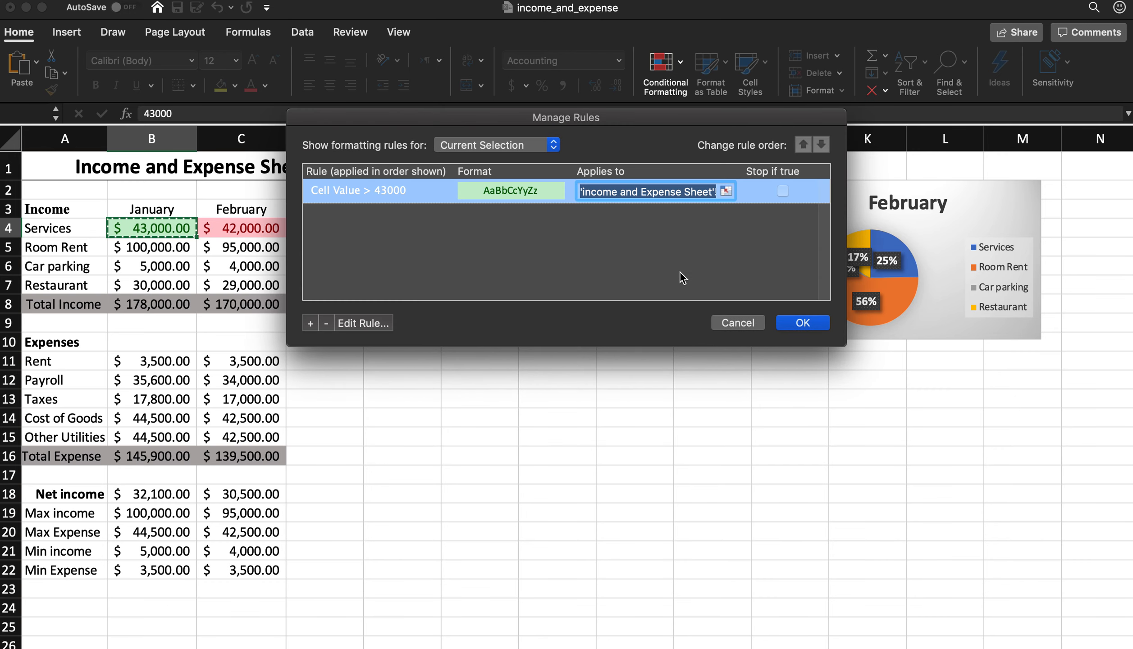
{"action": "left_click", "coordinate": [803, 323]}
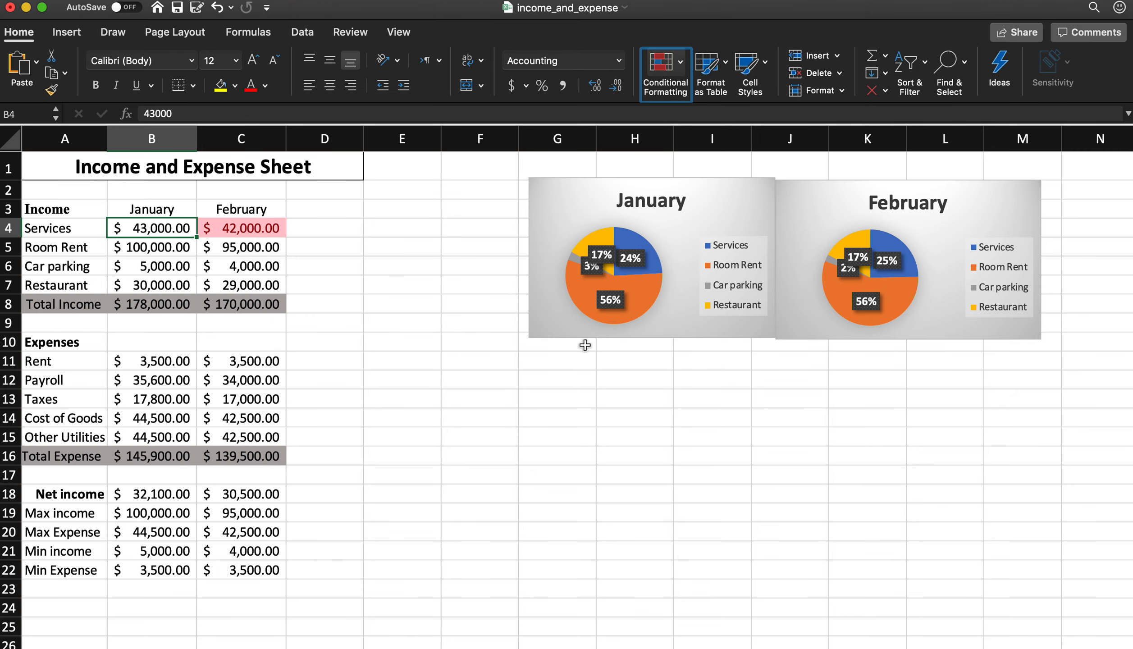
{"action": "left_click", "coordinate": [386, 341]}
- Inspect the conditional formatting rule applied to the February Services cell C4
{"action": "left_click", "coordinate": [238, 229]}
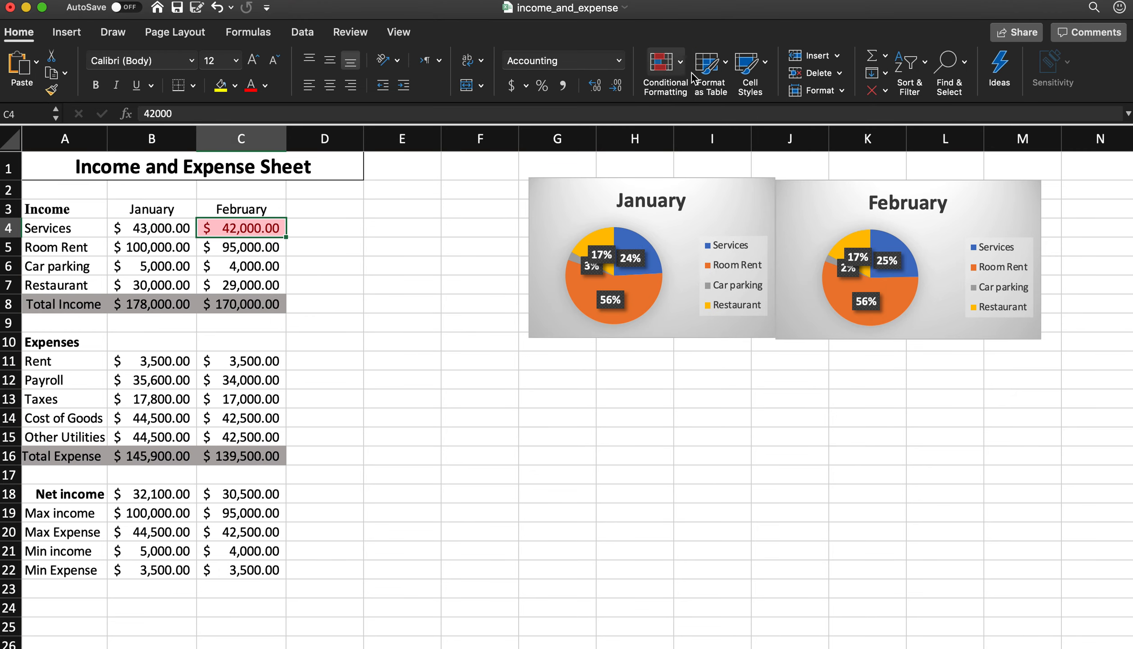
{"action": "left_click", "coordinate": [662, 63]}
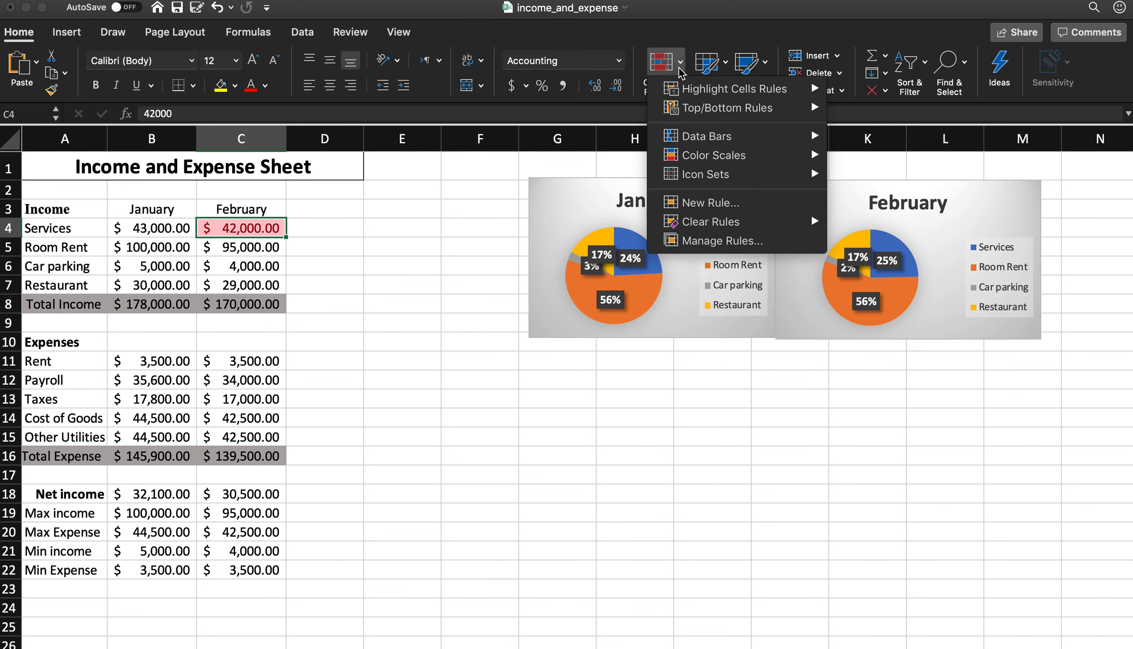
{"action": "left_click", "coordinate": [721, 241]}
{"action": "double_click", "coordinate": [416, 188]}
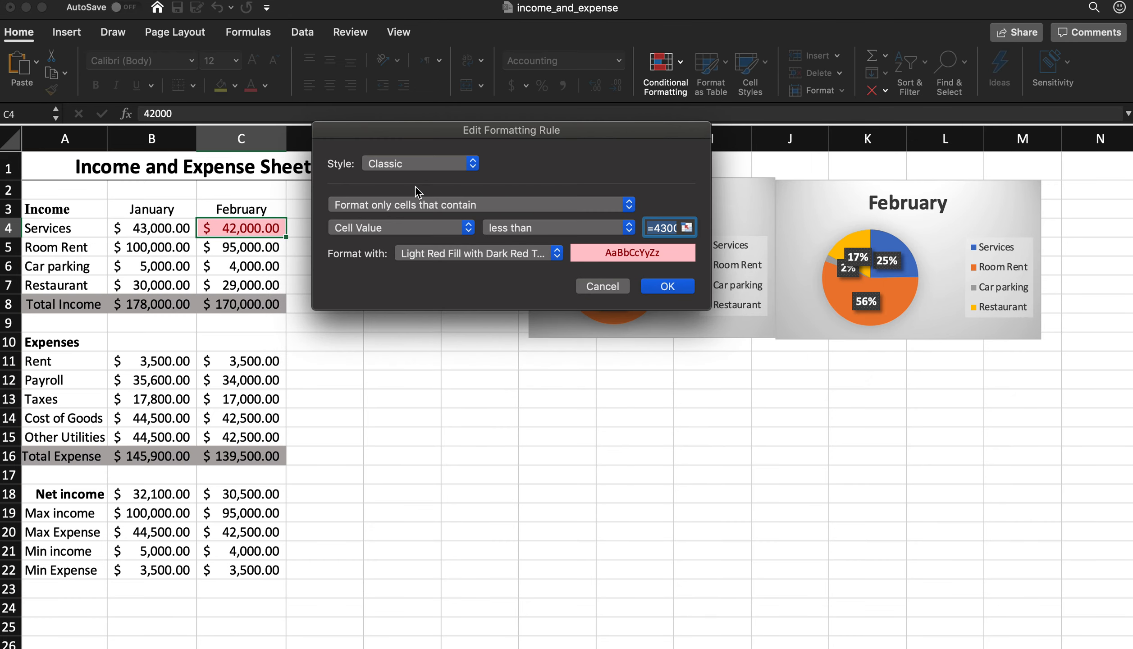
{"action": "left_click", "coordinate": [616, 289]}
{"action": "key", "text": "Return"}
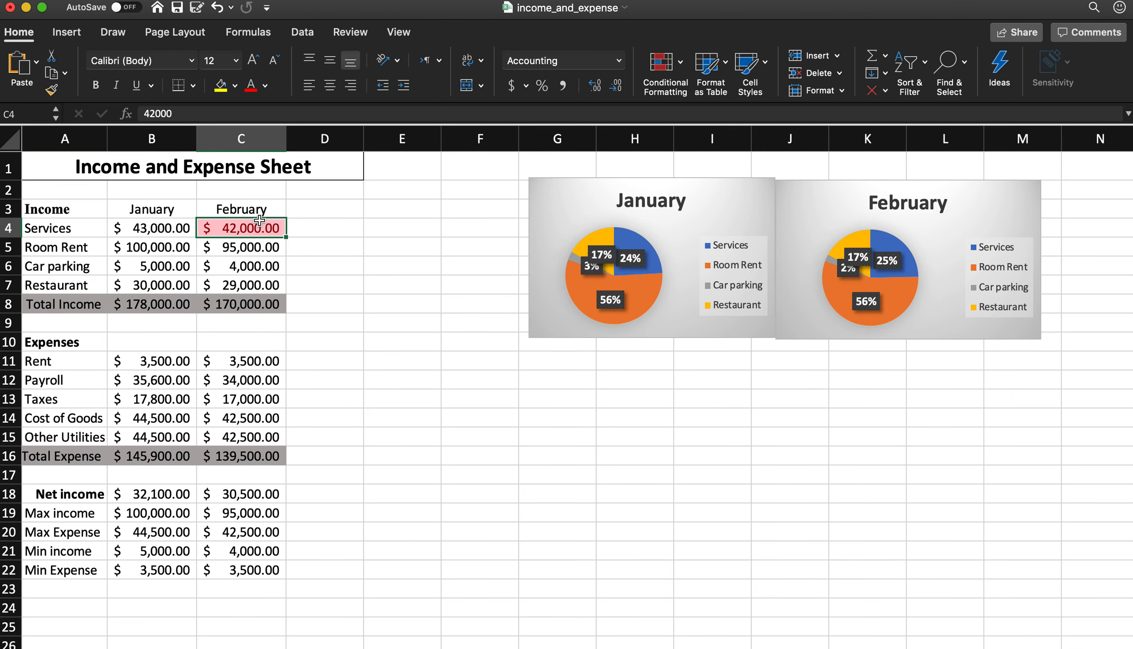
- Set the January Services income in cell B4 to 43000.01
{"action": "left_click", "coordinate": [182, 231]}
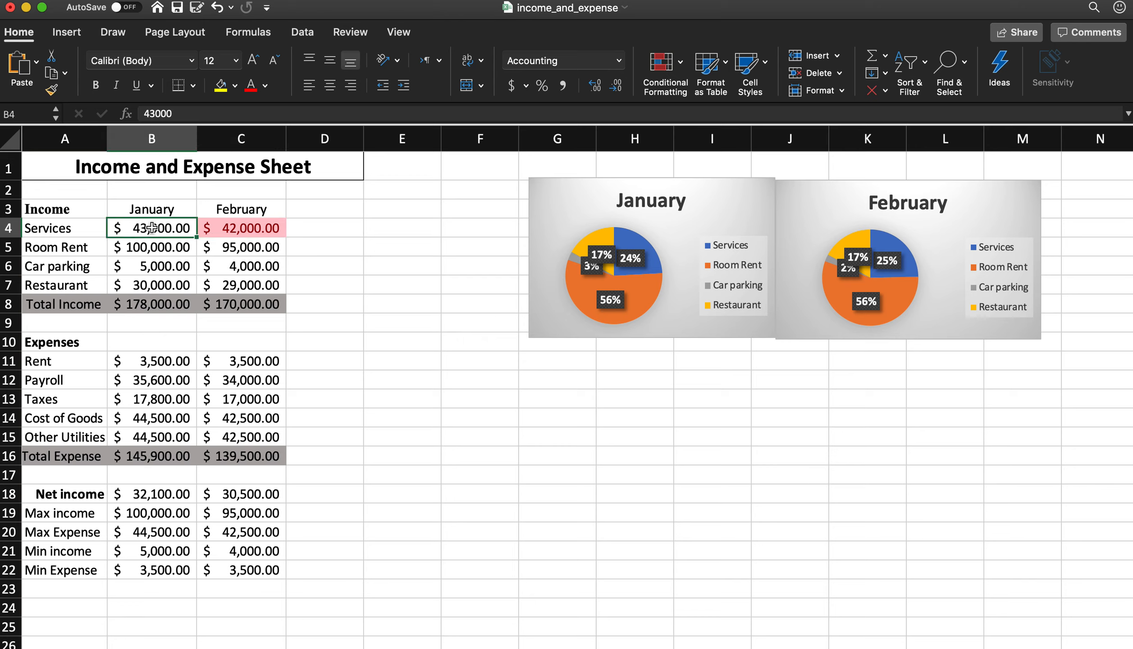
{"action": "double_click", "coordinate": [185, 228]}
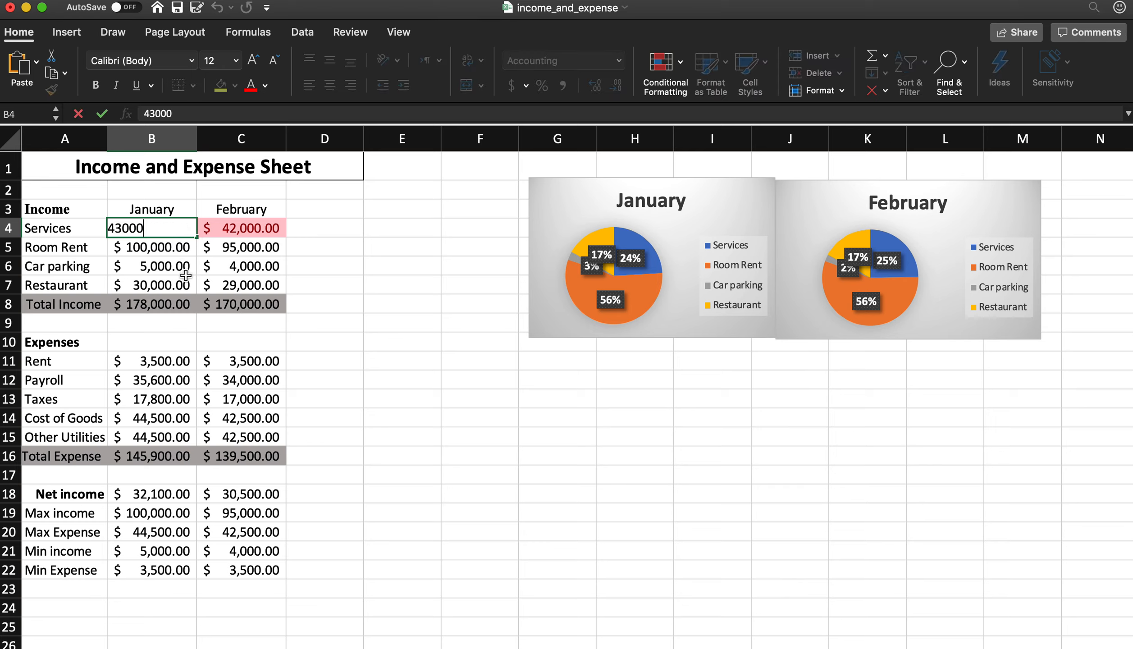
{"action": "type", "text": ".01"}
{"action": "key", "text": "Return"}
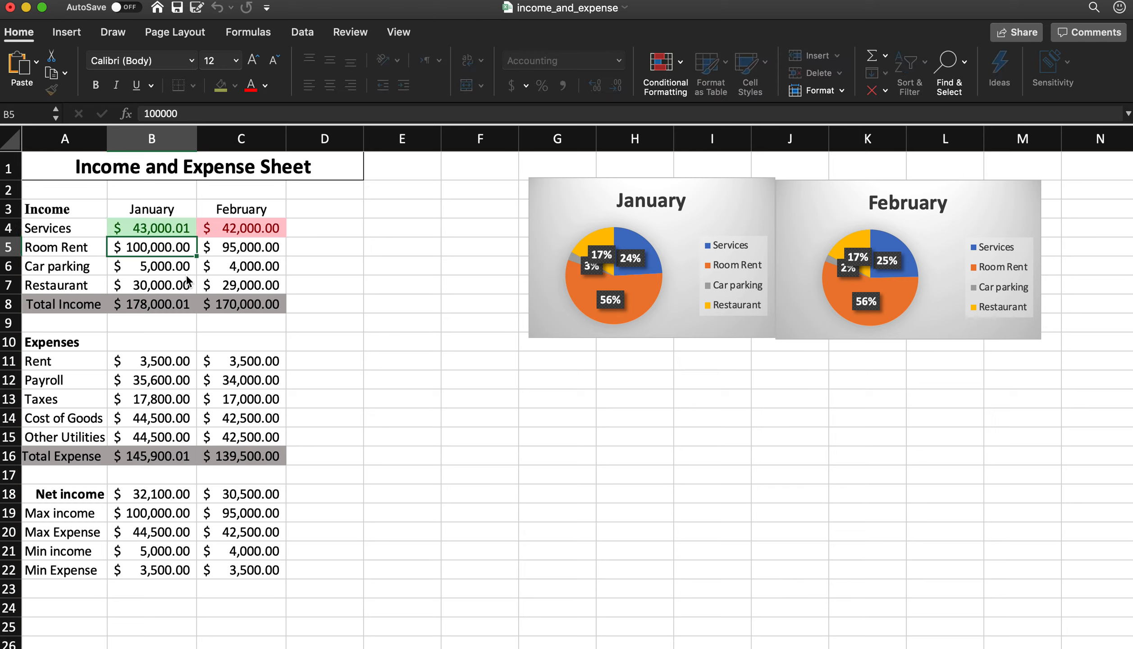
- Undo the last January Services change and add a rule on B4 formatting values equal to 43000 with Yellow Fill with Dark Yellow Text
{"action": "key", "text": "super+z"}
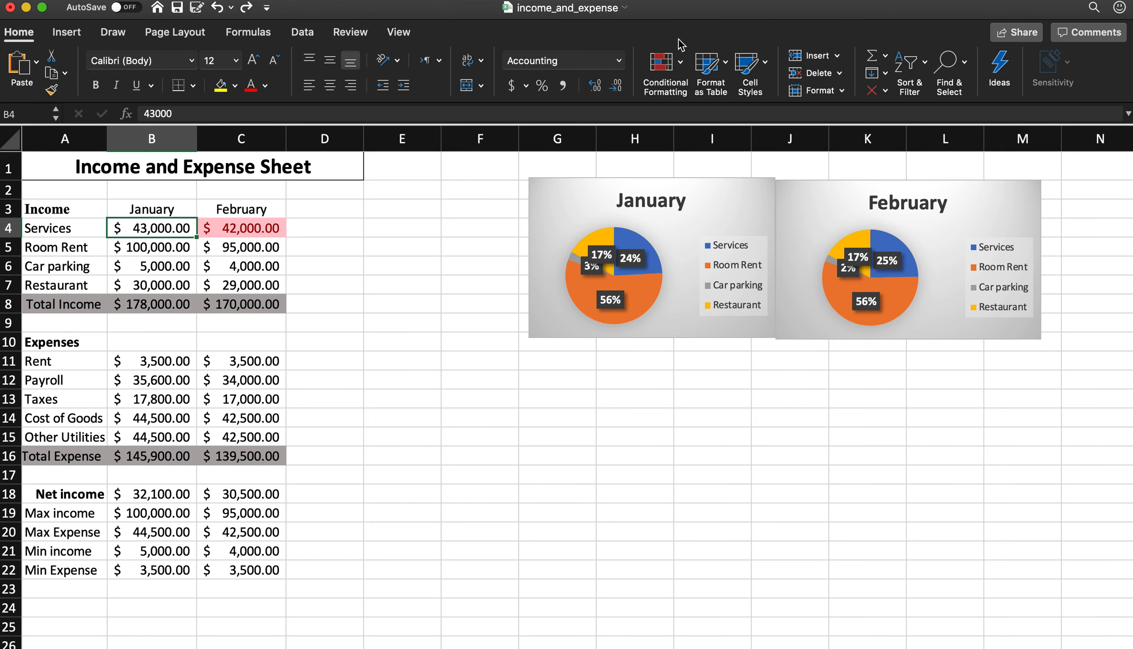
{"action": "left_click", "coordinate": [683, 59]}
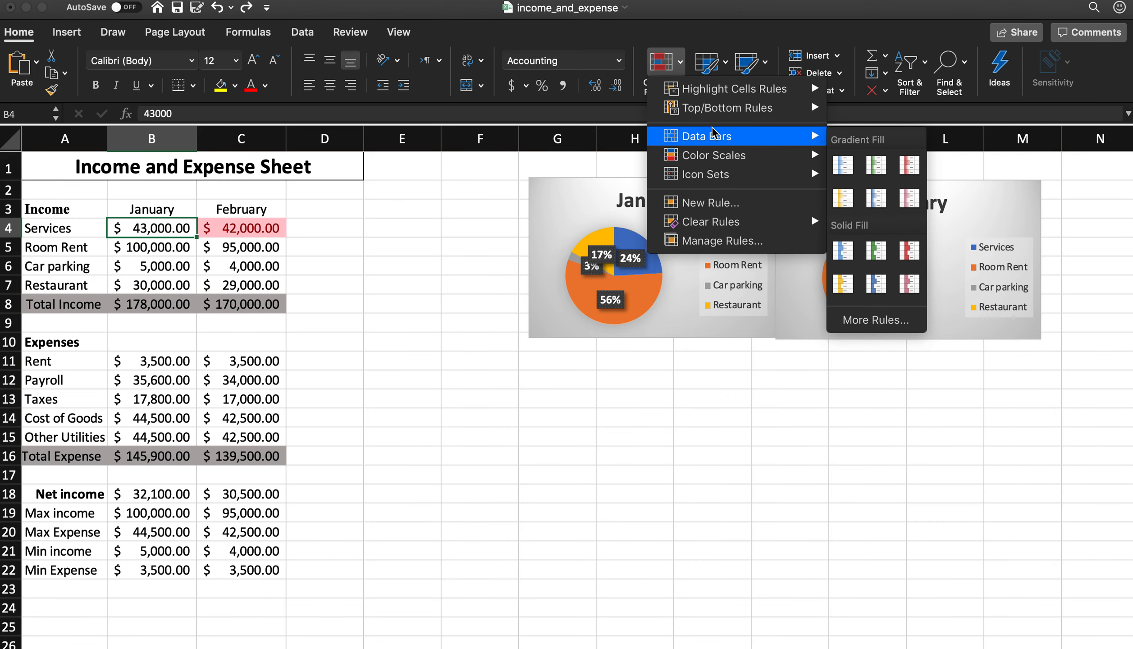
{"action": "mouse_move", "coordinate": [720, 98]}
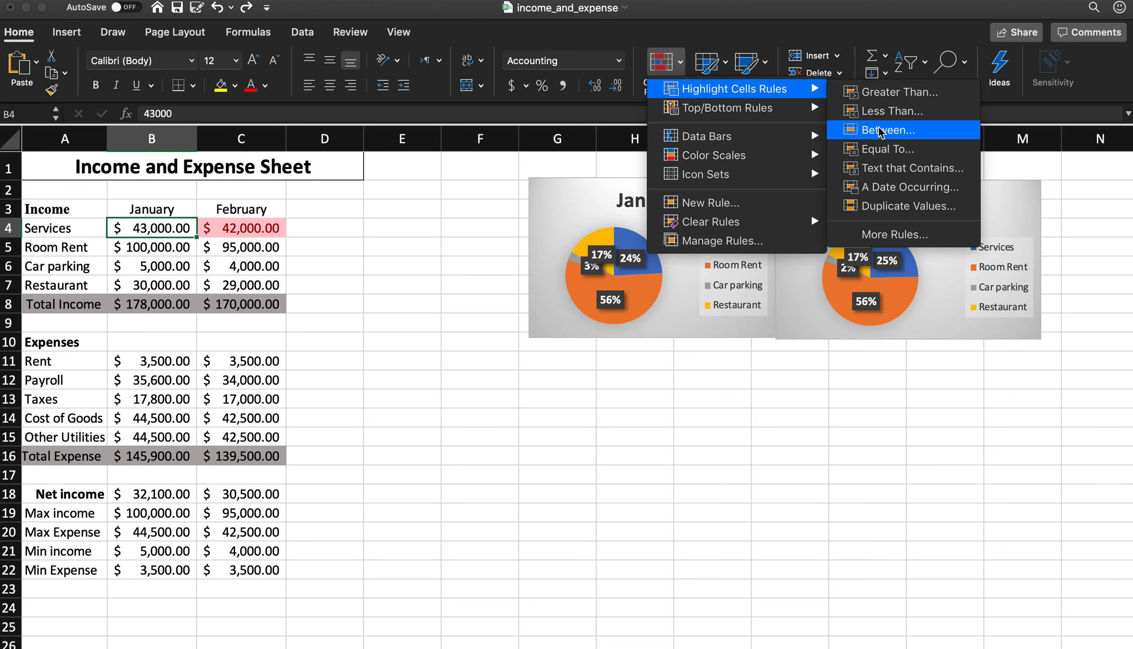
{"action": "left_click", "coordinate": [876, 154]}
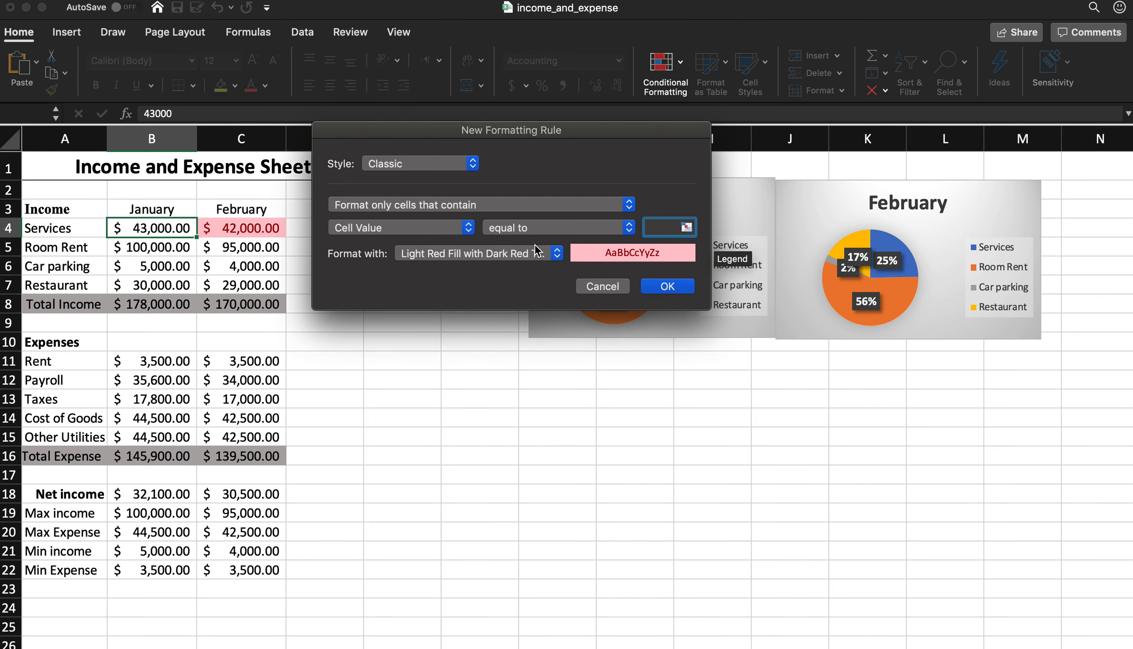
{"action": "type", "text": "43000"}
{"action": "left_click", "coordinate": [544, 254]}
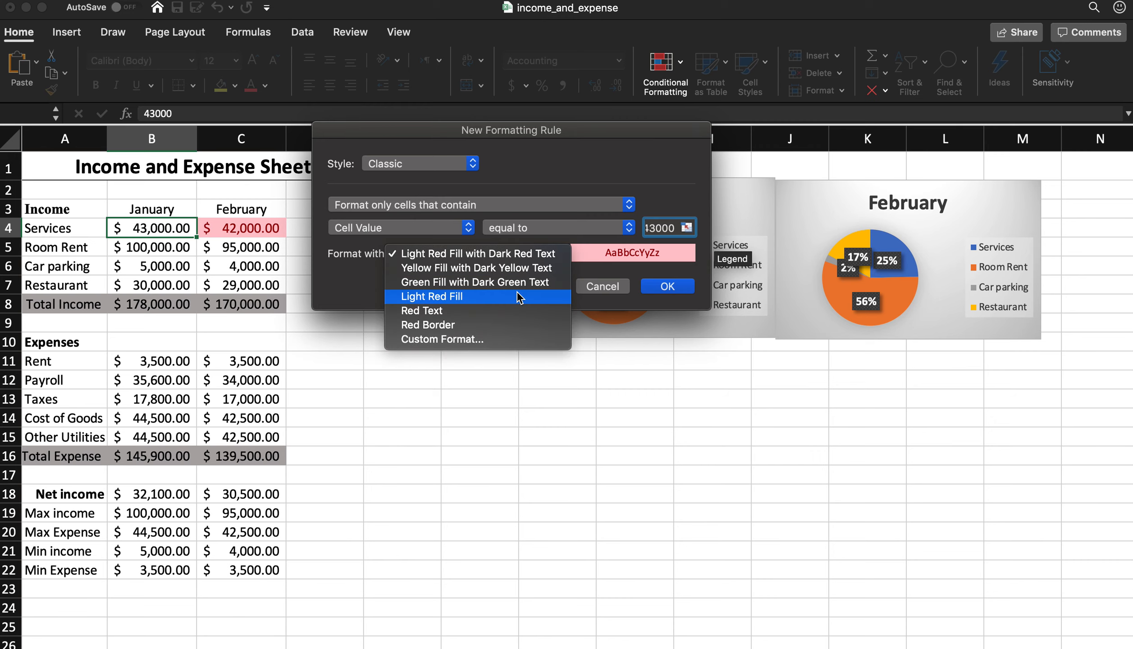
{"action": "left_click", "coordinate": [486, 266]}
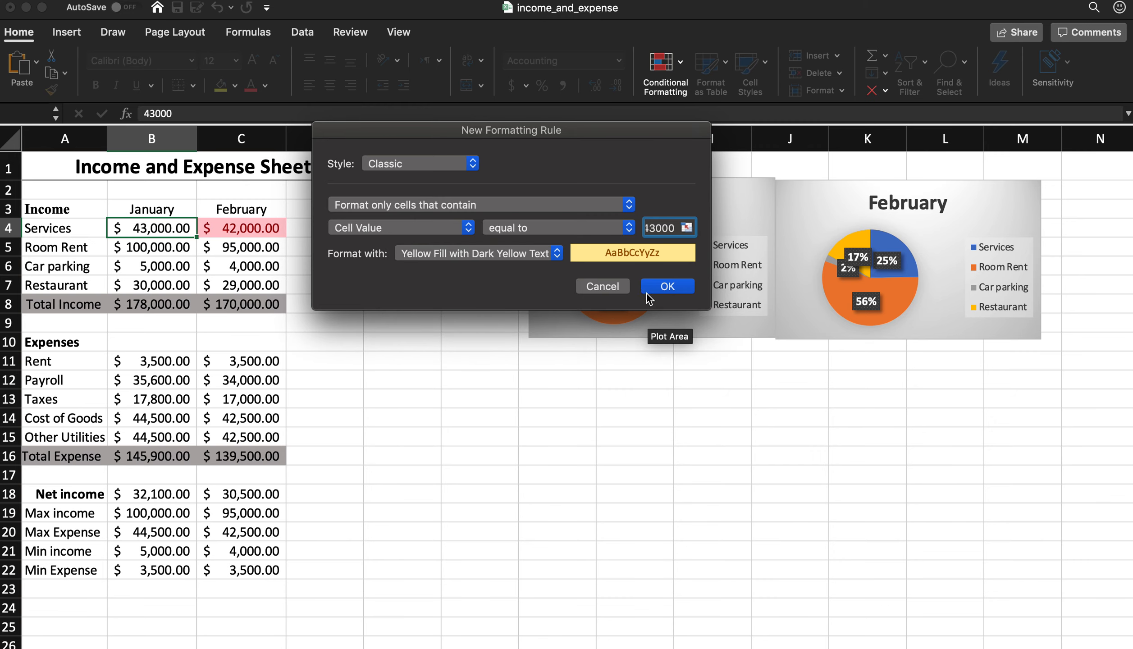
{"action": "left_click", "coordinate": [666, 287]}
{"action": "left_click", "coordinate": [258, 377]}
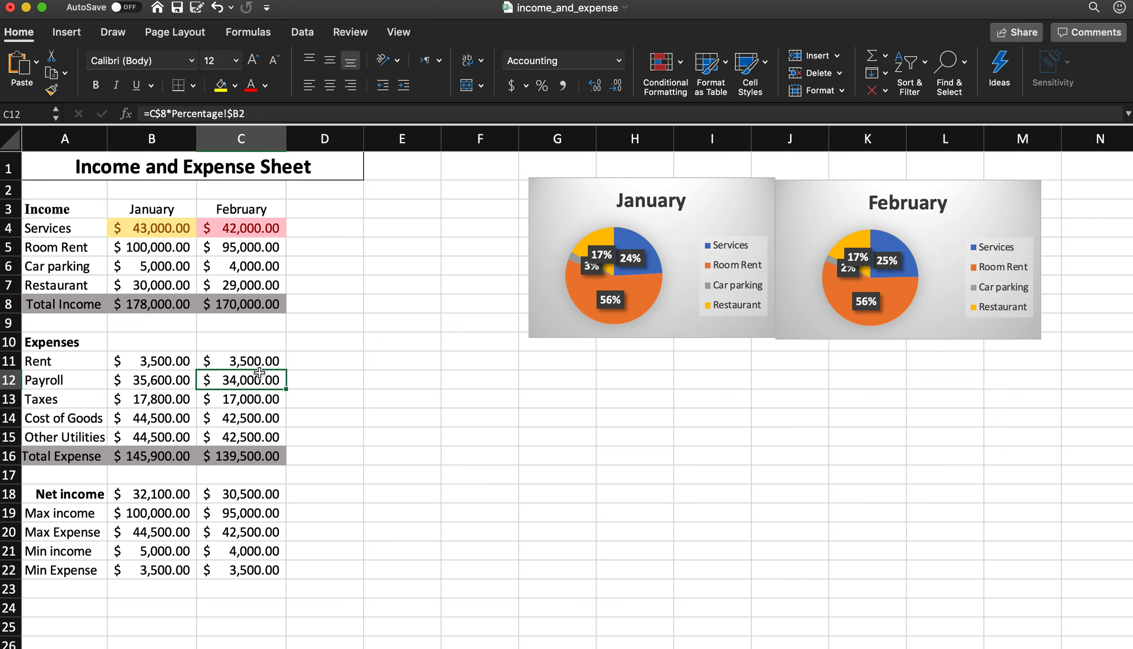
{"action": "left_click", "coordinate": [217, 235]}
{"action": "left_click", "coordinate": [168, 234]}
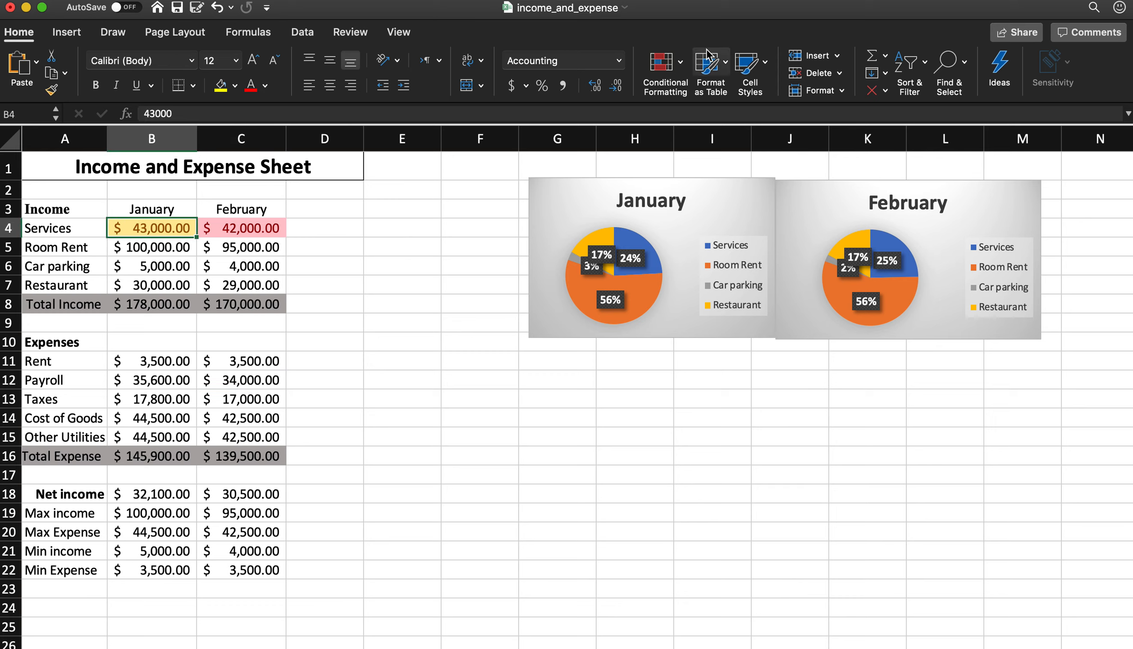
{"action": "left_click", "coordinate": [681, 63]}
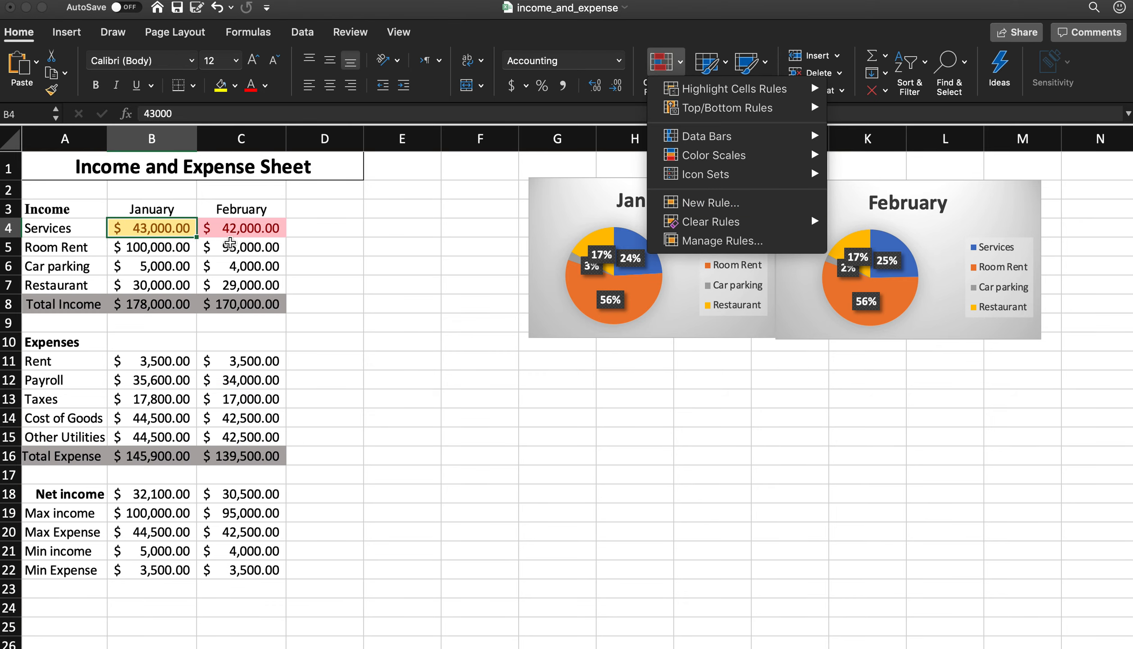
{"action": "left_click", "coordinate": [226, 231]}
- Add a highlight rule on the February Services cell C4 for values equal to 43000 with Light Red Fill with Dark Red Text
{"action": "left_click", "coordinate": [232, 231]}
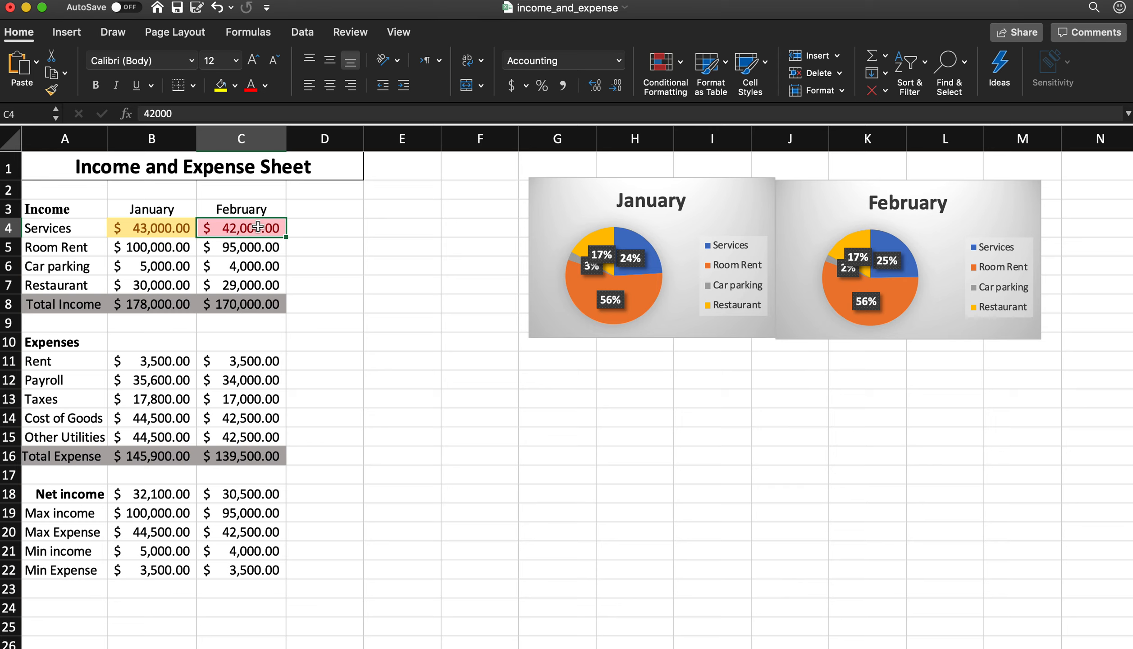
{"action": "left_click", "coordinate": [677, 69]}
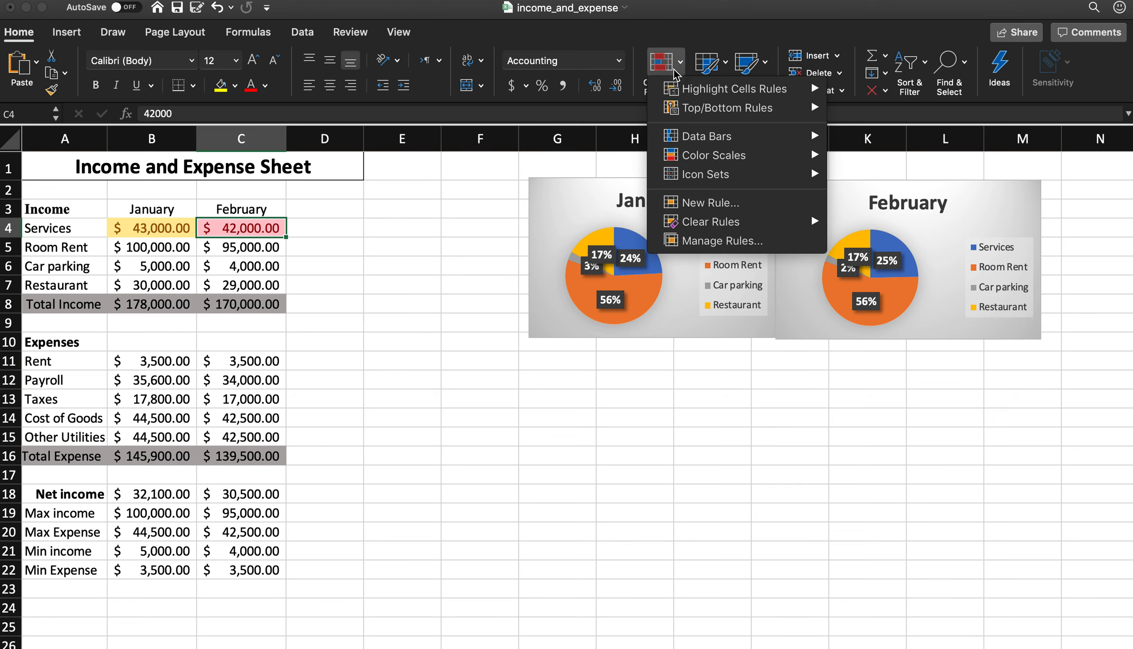
{"action": "left_click", "coordinate": [270, 234]}
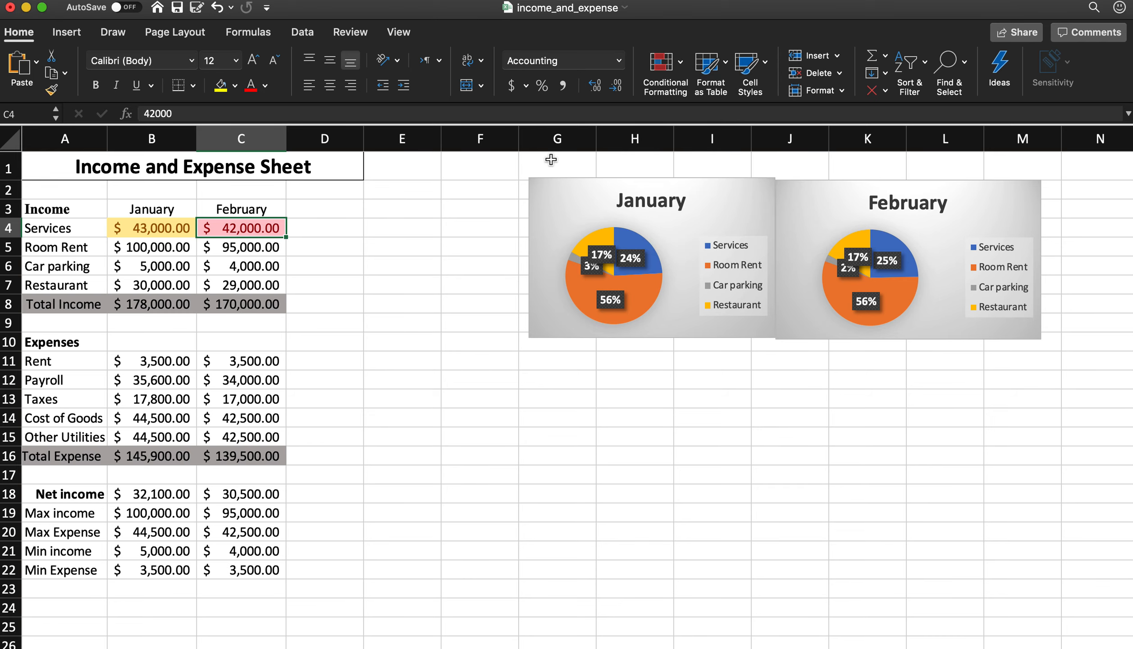
{"action": "left_click", "coordinate": [676, 72]}
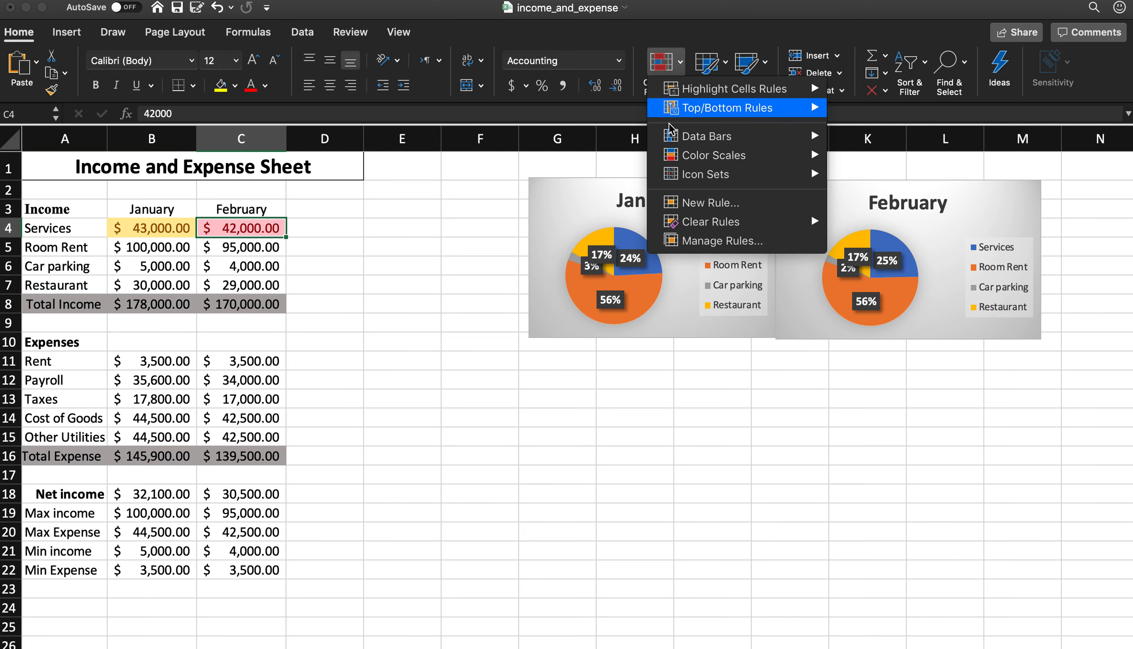
{"action": "mouse_move", "coordinate": [724, 96]}
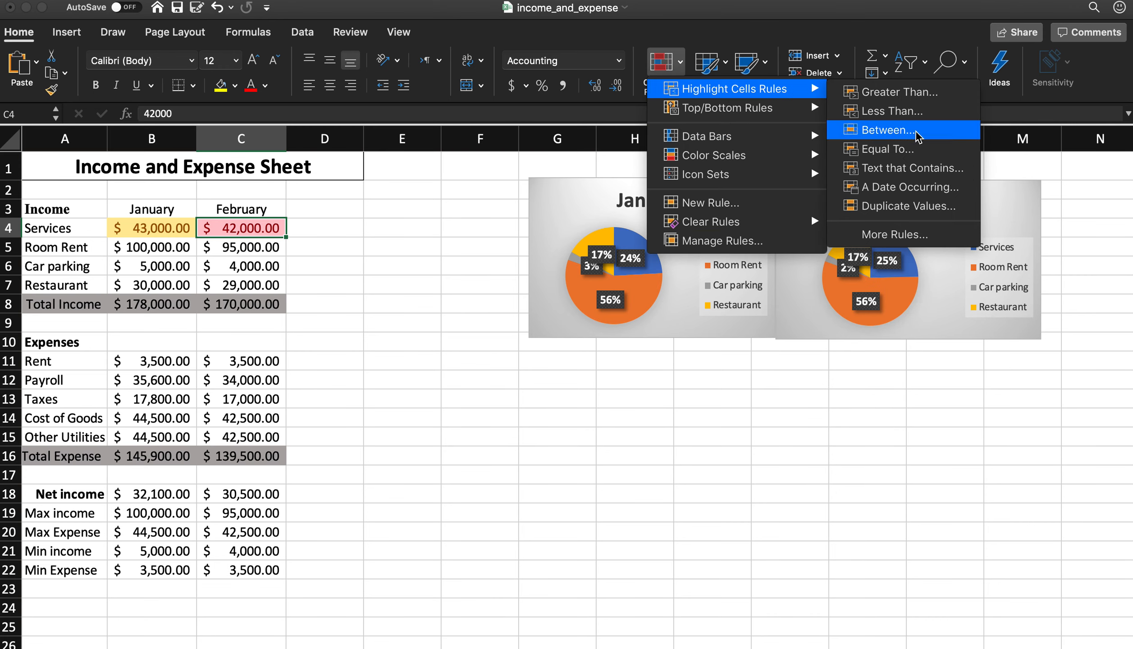
{"action": "left_click", "coordinate": [901, 149]}
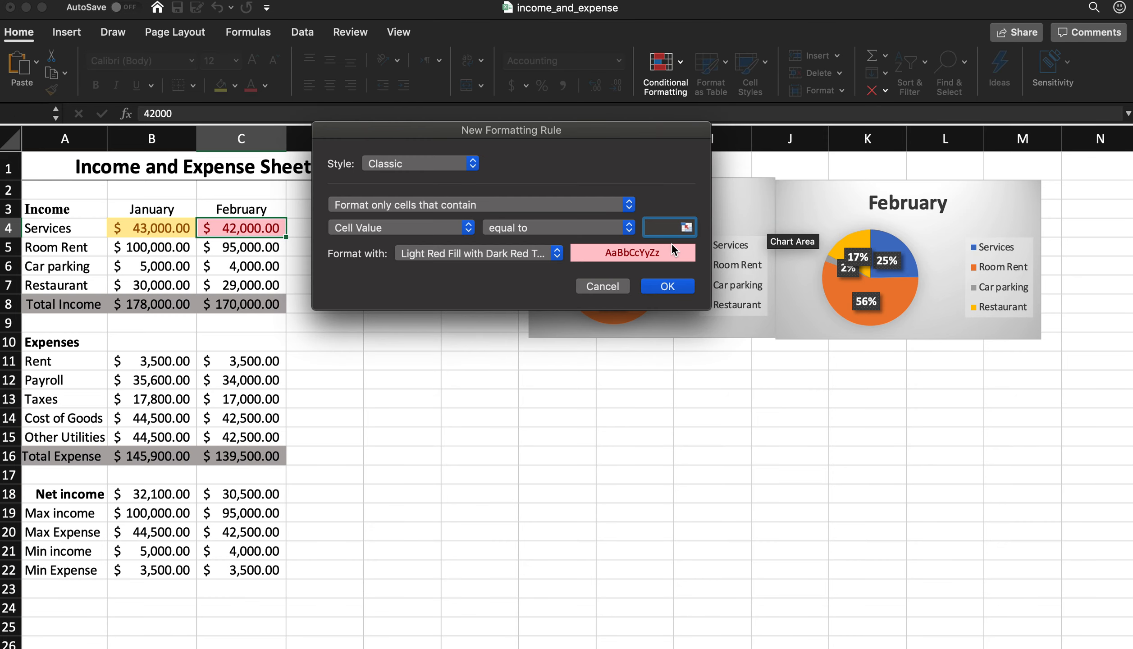
{"action": "type", "text": "43000"}
{"action": "left_click", "coordinate": [667, 286]}
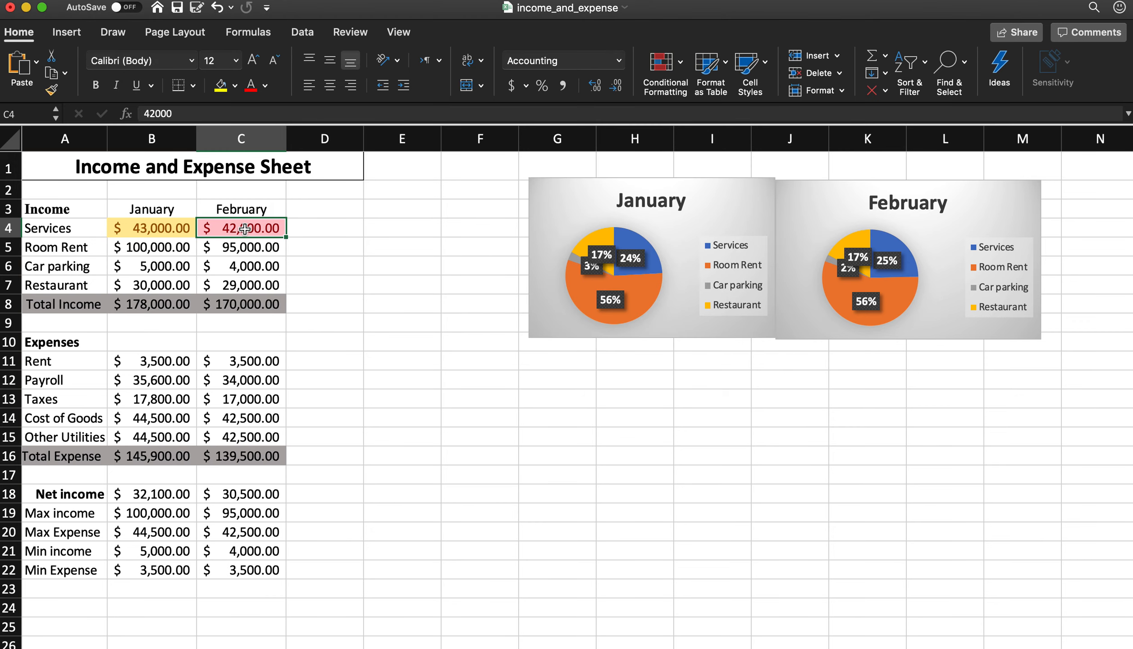
- Set the February Services income in C4 to 44000 and the January Services income in B4 to 42000
{"action": "type", "text": "44000"}
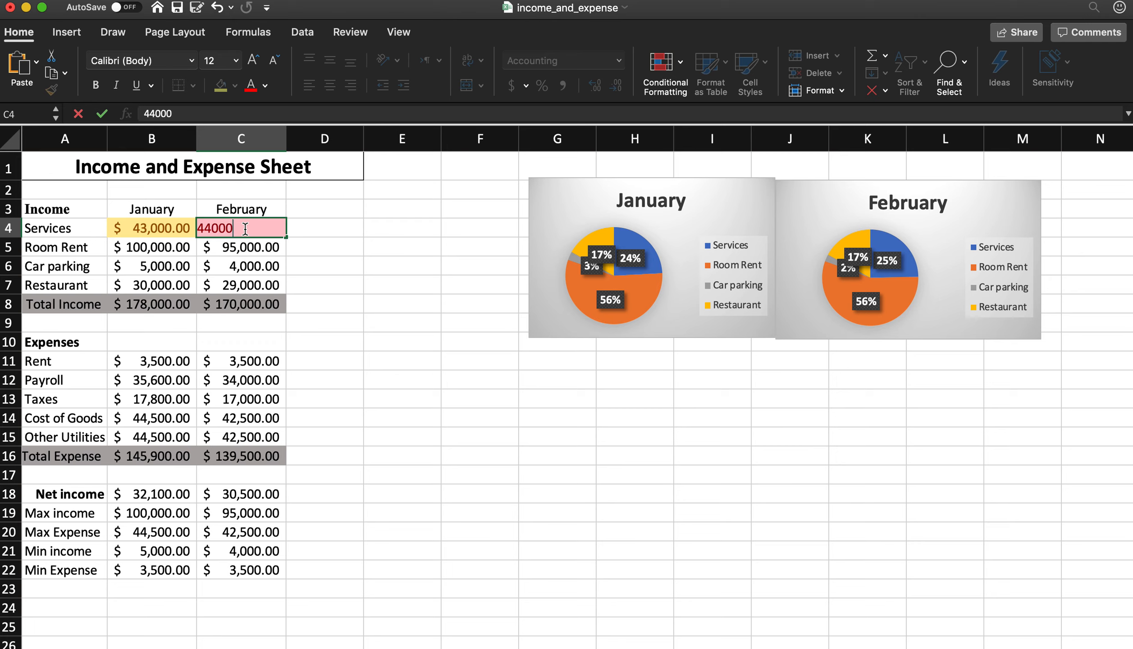
{"action": "key", "text": "Return"}
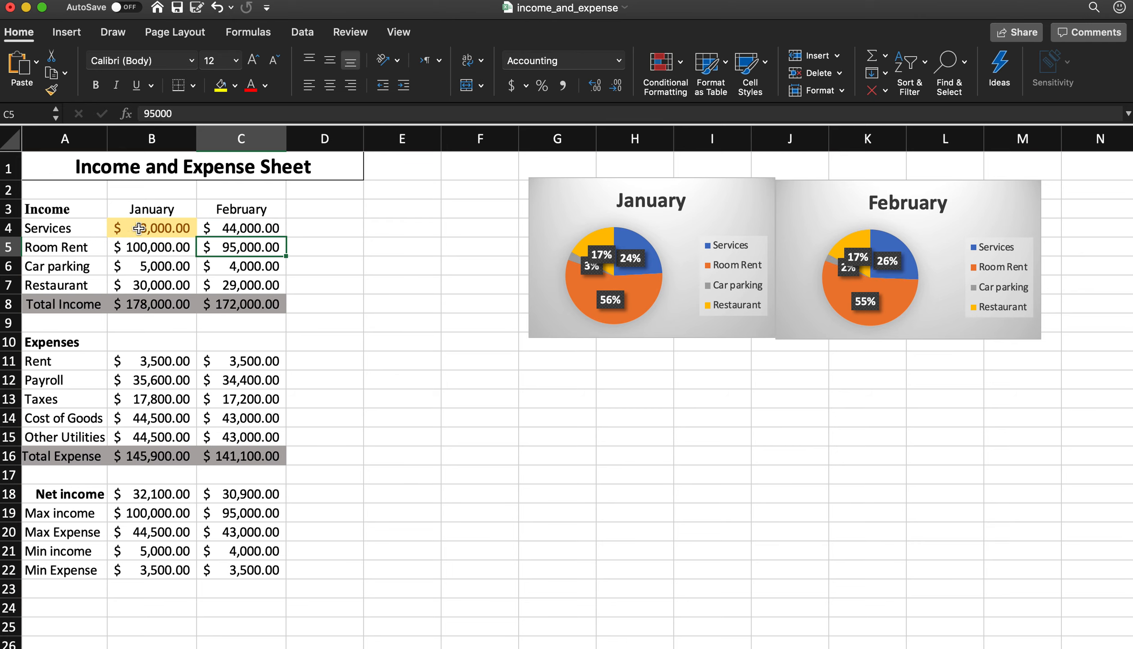
{"action": "left_click", "coordinate": [233, 227]}
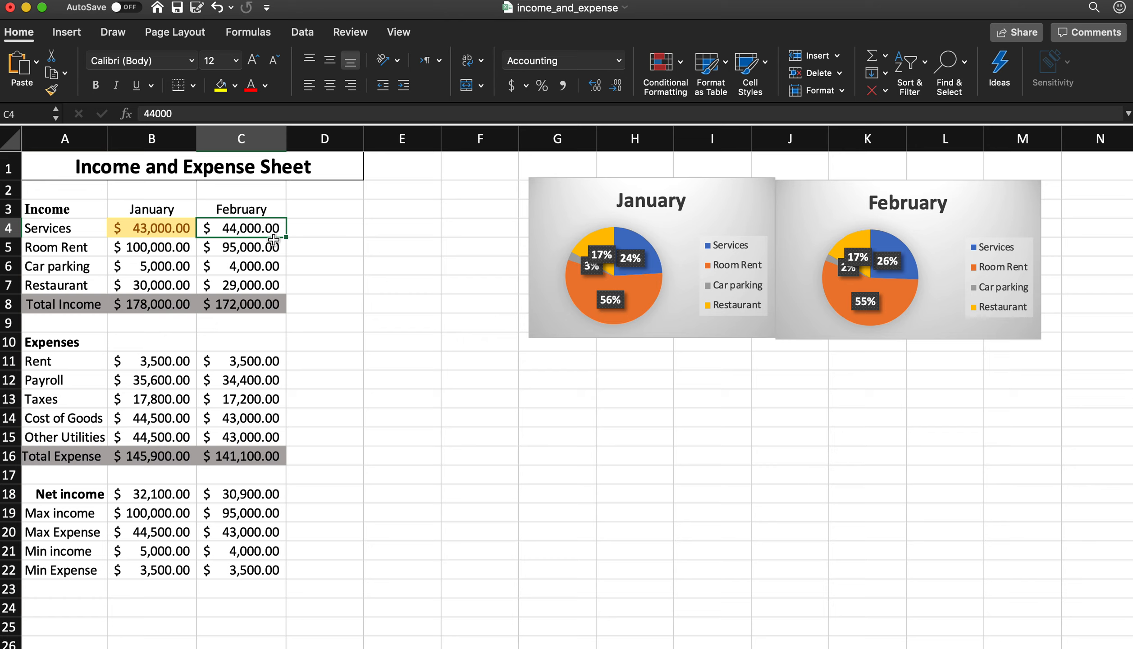
{"action": "left_click", "coordinate": [155, 229]}
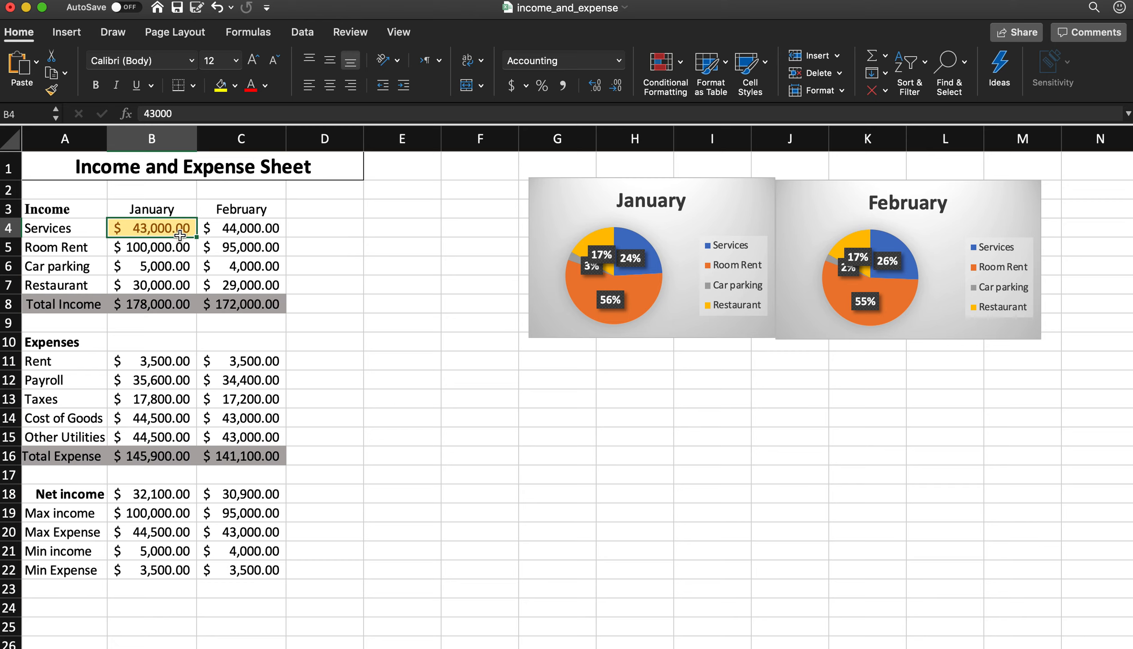
{"action": "type", "text": "42000"}
{"action": "key", "text": "Return"}
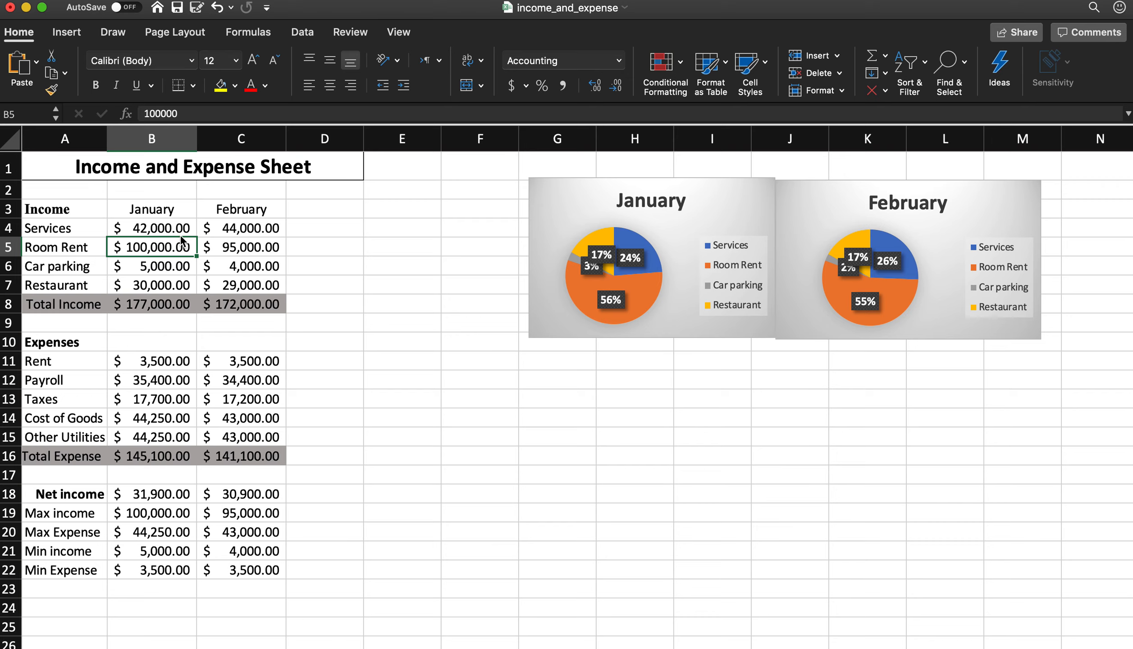
- Add a highlight rule on the January Services cell B4 for values less than 43000 with Light Red Fill with Dark Red Text
{"action": "left_click", "coordinate": [185, 225]}
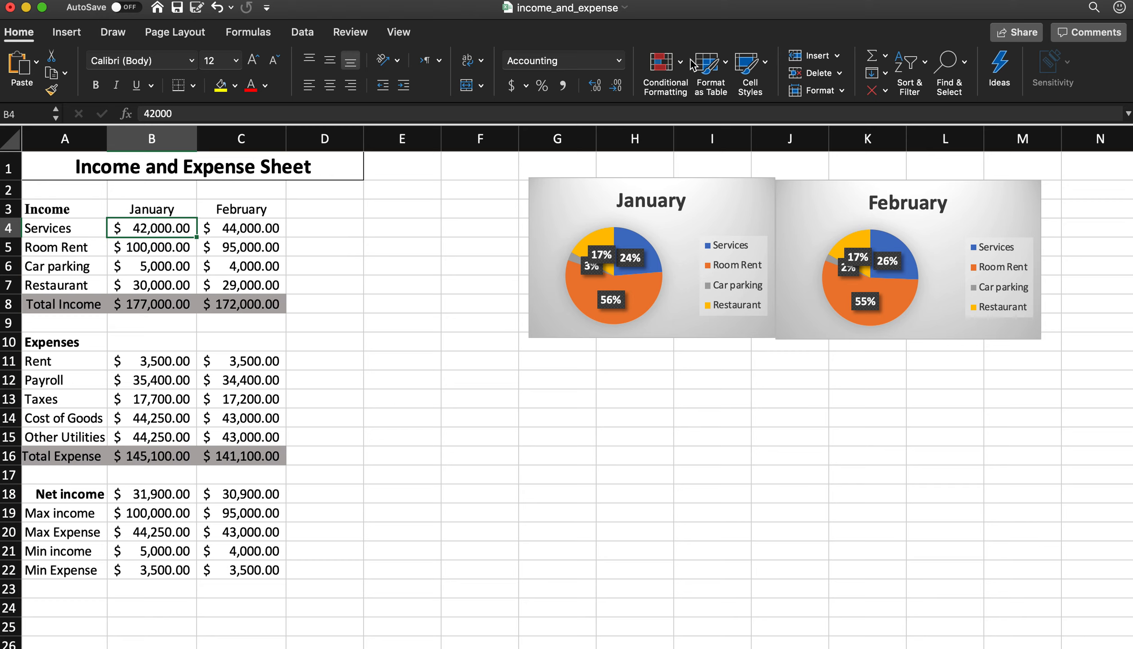
{"action": "left_click", "coordinate": [663, 65]}
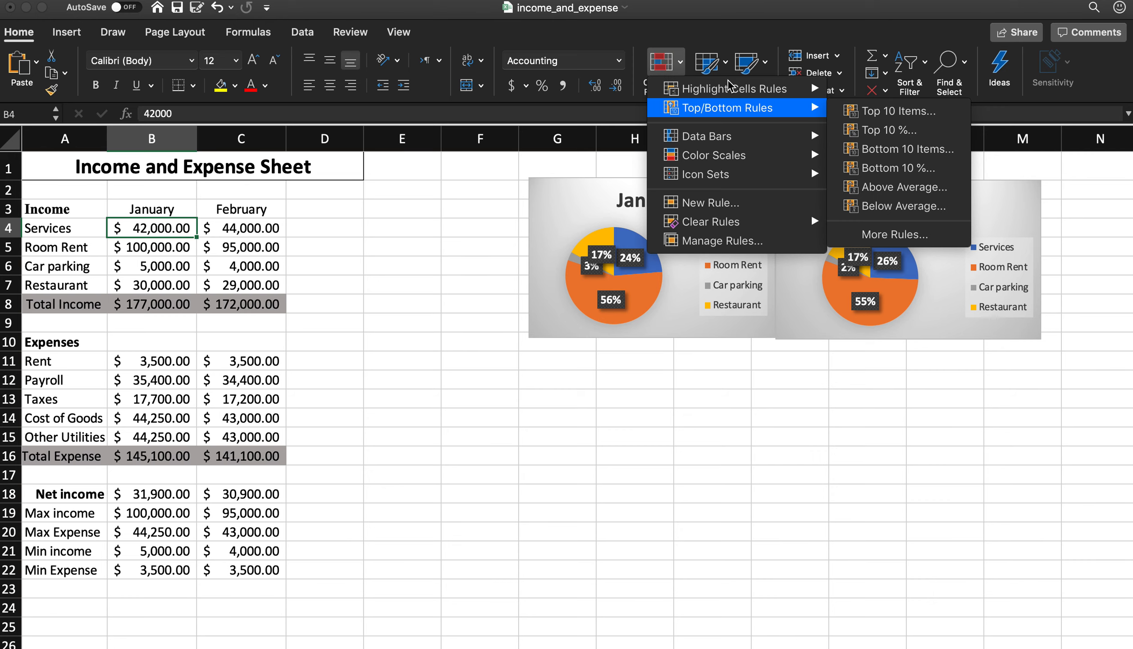
{"action": "mouse_move", "coordinate": [733, 89]}
{"action": "left_click", "coordinate": [886, 110]}
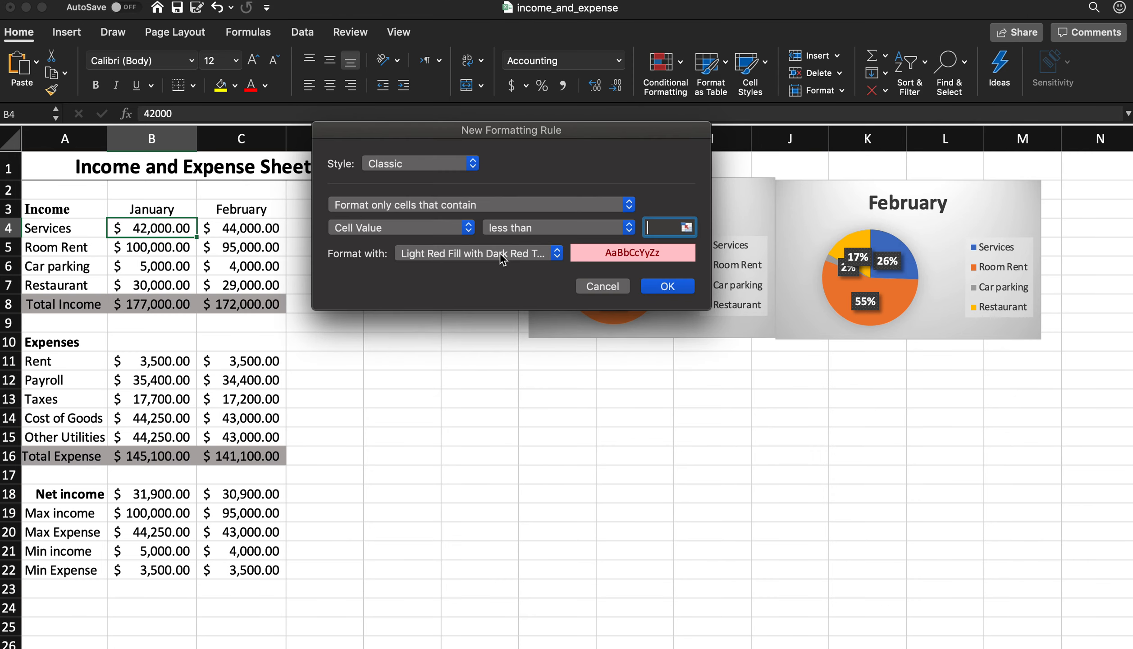
{"action": "type", "text": "43000"}
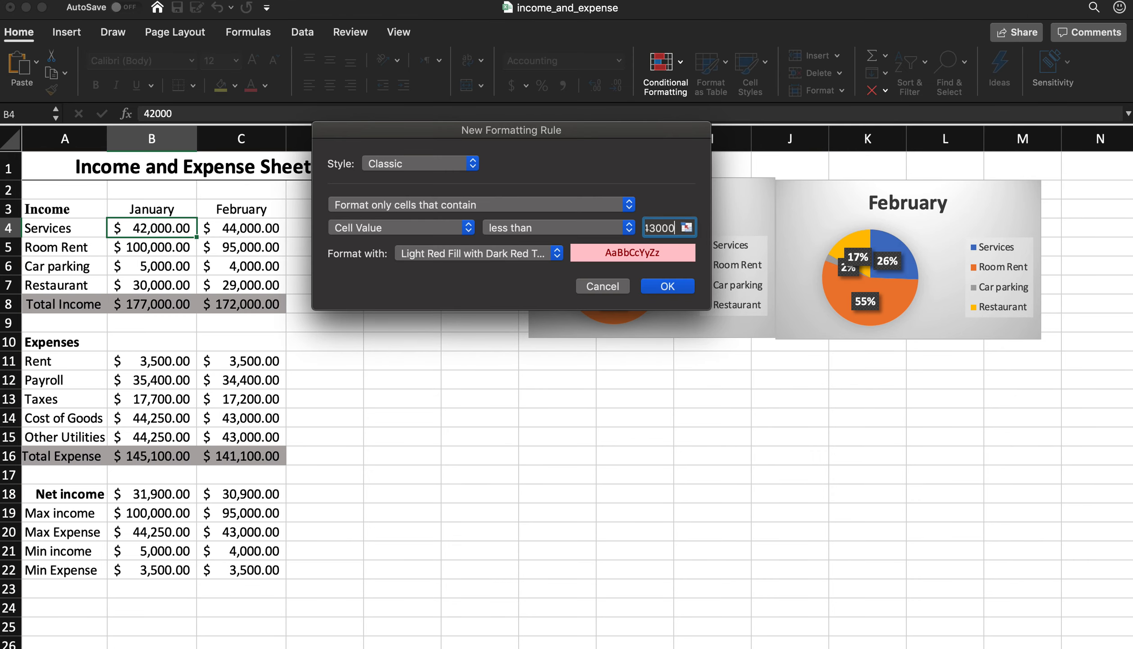
{"action": "key", "text": "Return"}
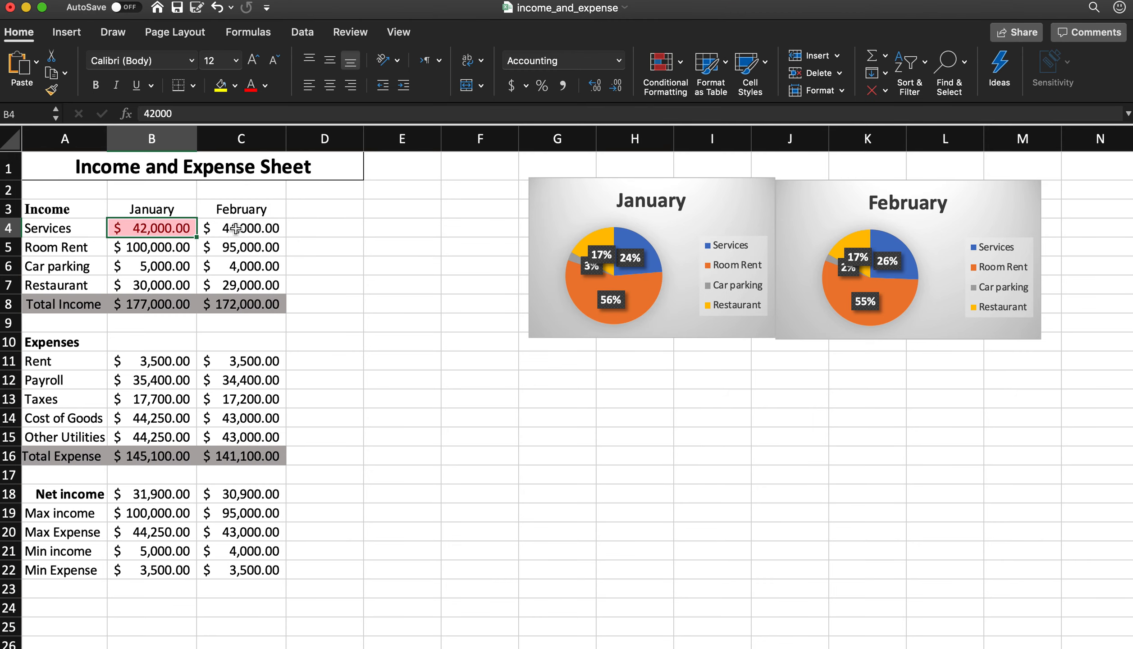
- Add a highlight rule on the February Services cell C4 for values greater than 43000 with Light Red Fill with Dark Red Text
{"action": "key", "text": "Right"}
{"action": "left_click", "coordinate": [686, 68]}
{"action": "mouse_move", "coordinate": [740, 88]}
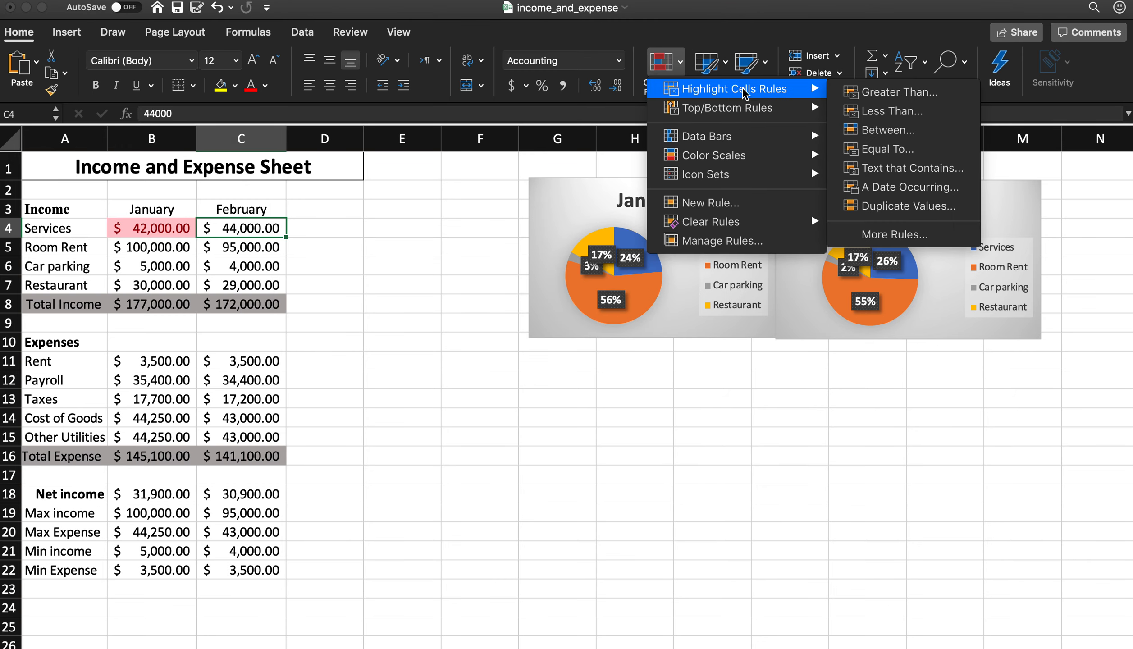
{"action": "left_click", "coordinate": [856, 100]}
{"action": "type", "text": "43"}
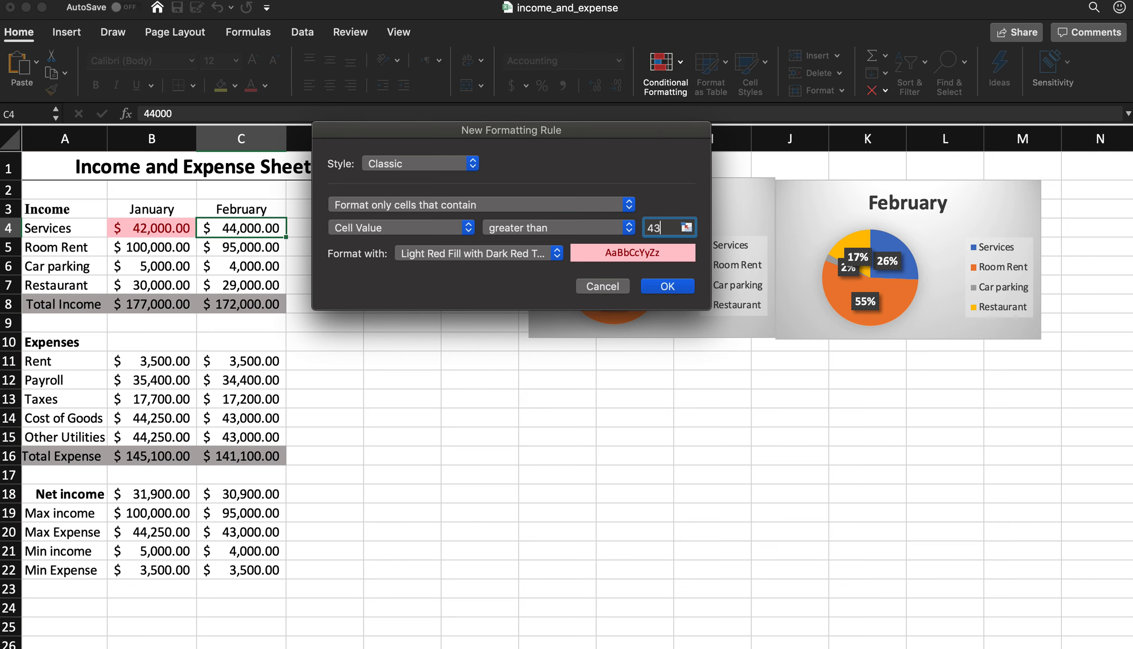
{"action": "type", "text": ",000"}
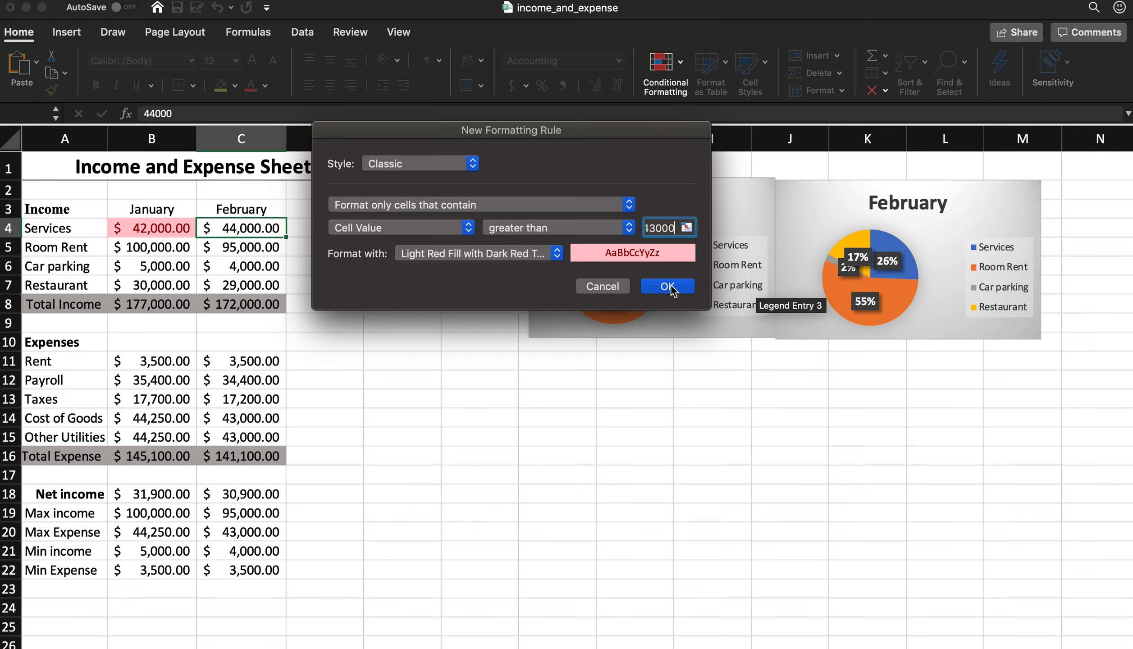
{"action": "left_click", "coordinate": [667, 286]}
{"action": "left_click", "coordinate": [420, 330]}
{"action": "double_click", "coordinate": [239, 228]}
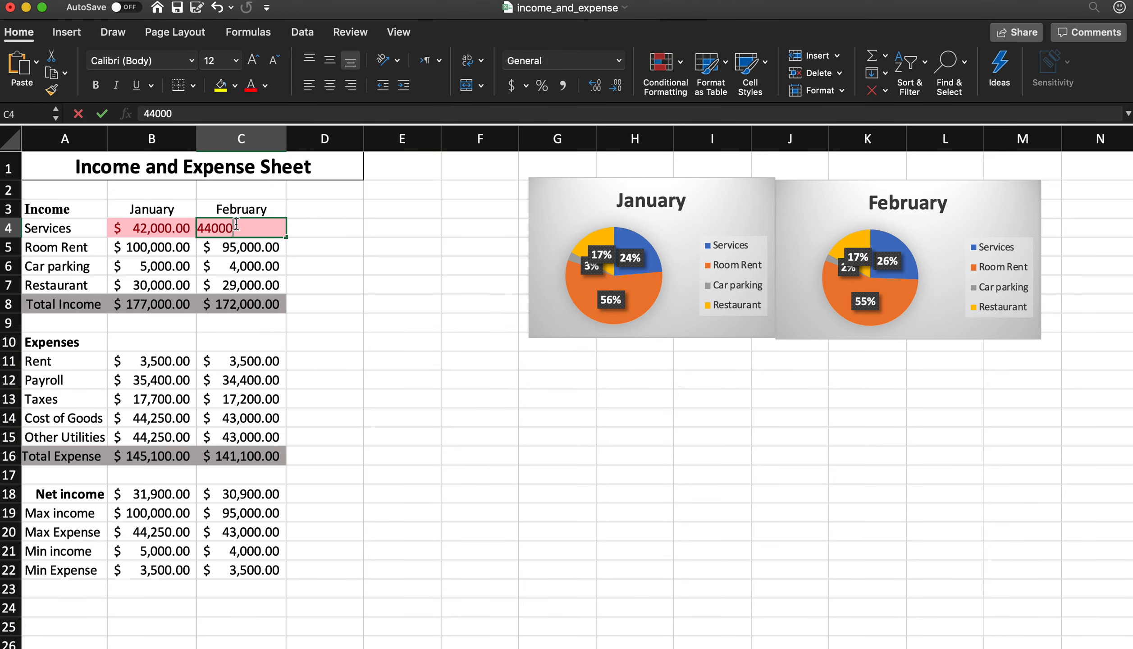
{"action": "left_click", "coordinate": [687, 66]}
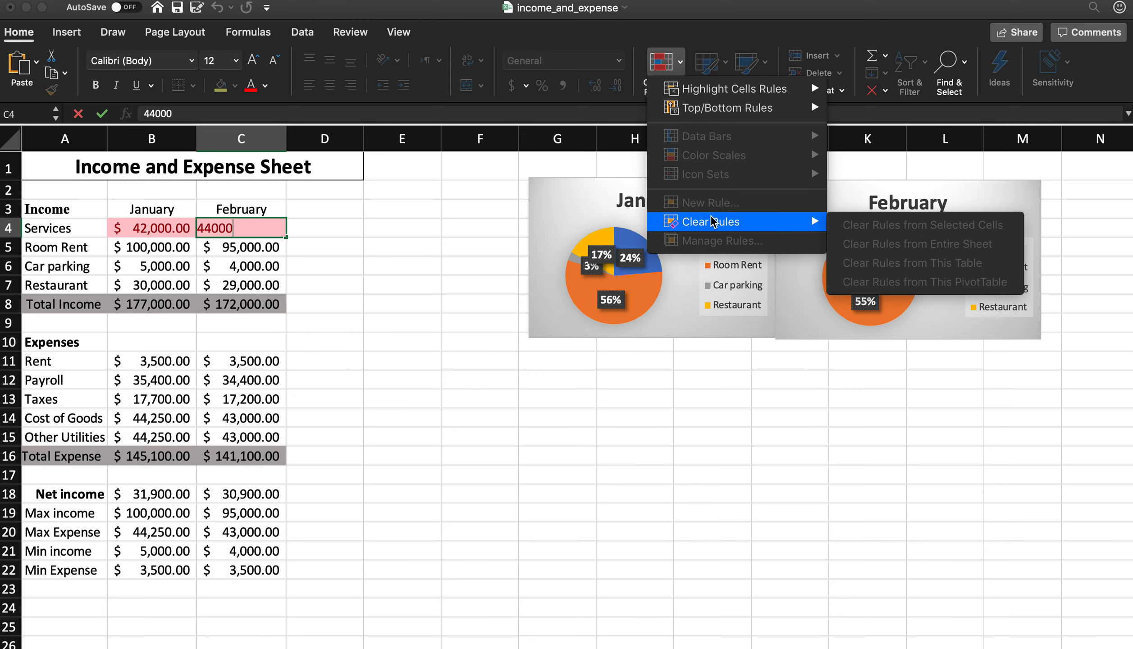
{"action": "left_click", "coordinate": [437, 276]}
{"action": "left_click", "coordinate": [390, 272]}
- Change the greater than 43000 rule on the February Services cell C4 to Green Fill with Dark Green Text
{"action": "left_click", "coordinate": [269, 229]}
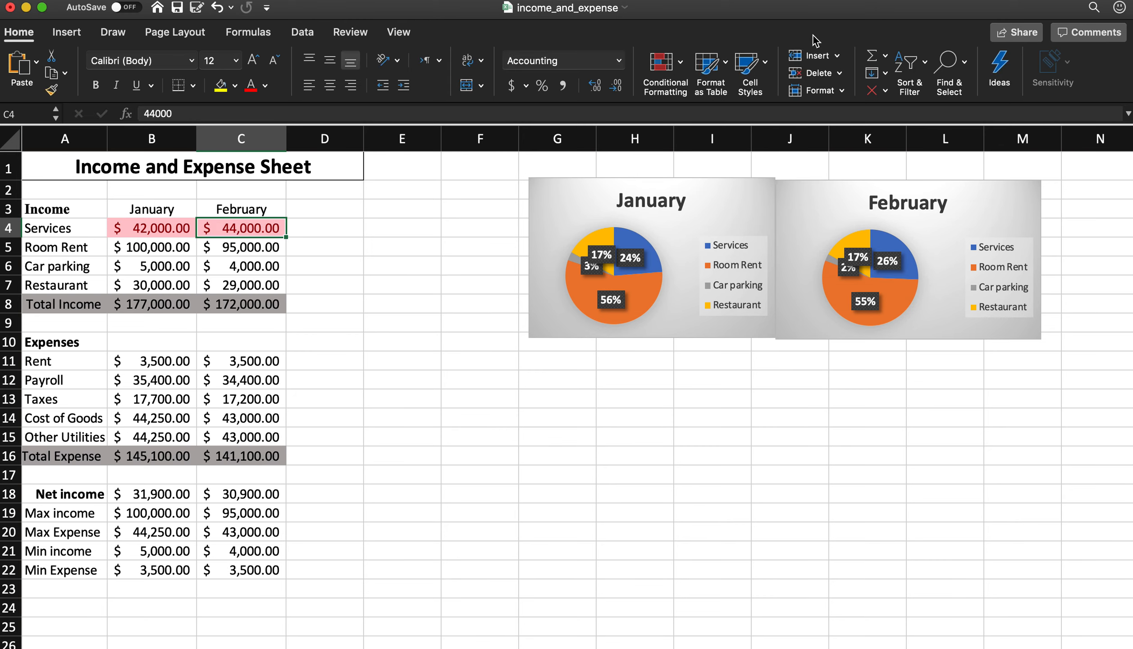
{"action": "left_click", "coordinate": [673, 69]}
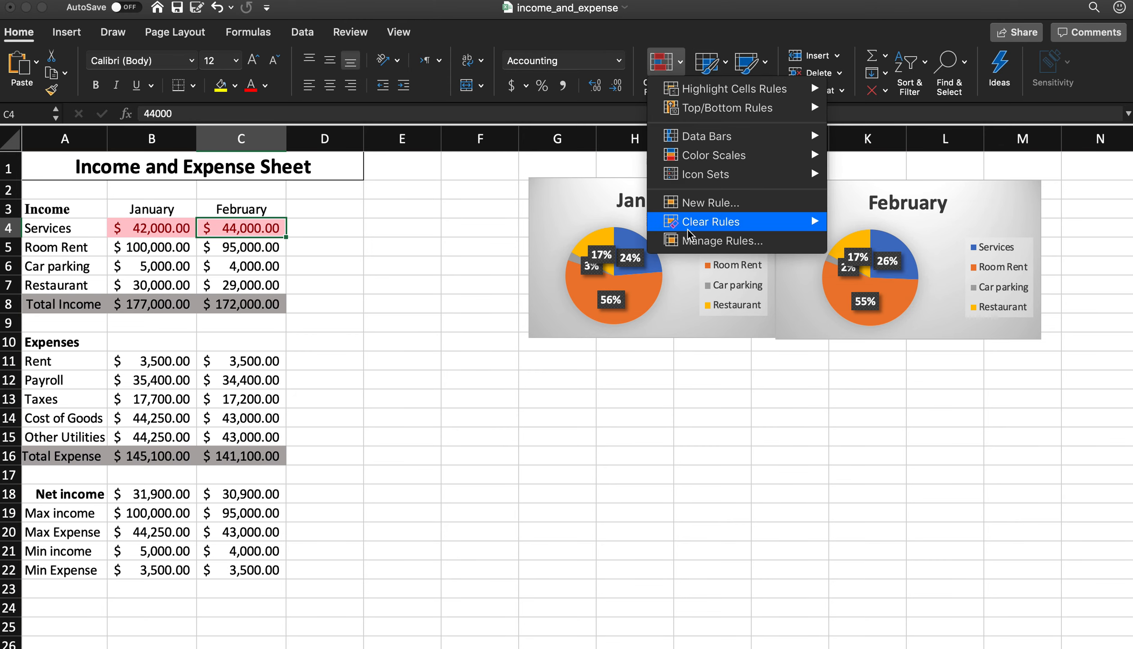
{"action": "left_click", "coordinate": [711, 243]}
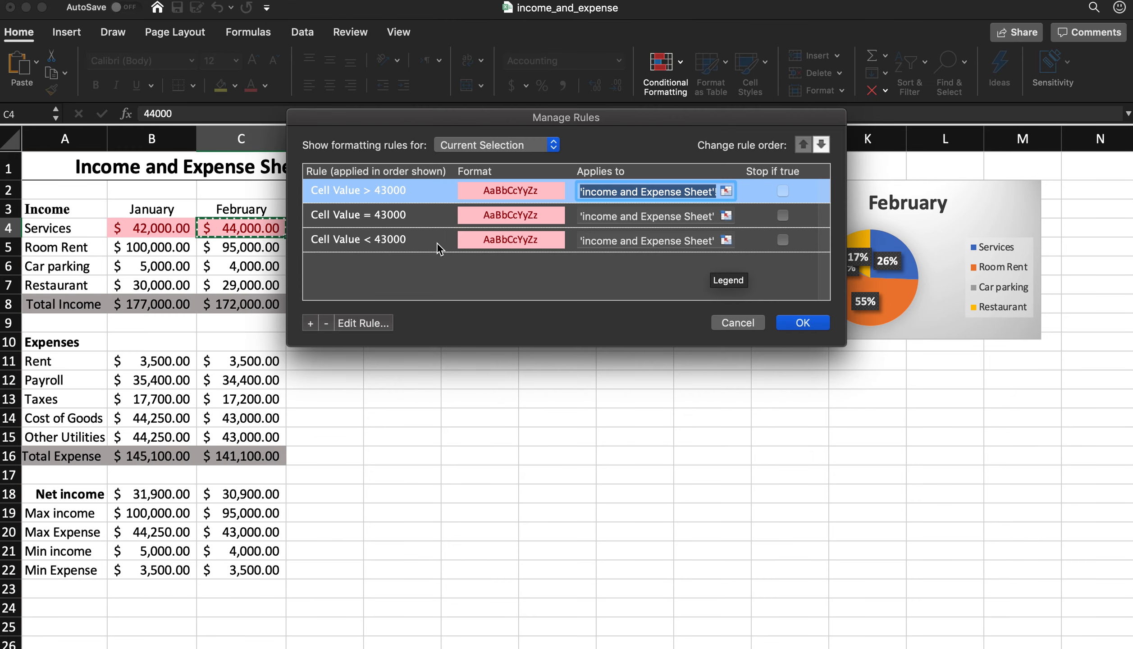
{"action": "double_click", "coordinate": [376, 191]}
{"action": "left_click", "coordinate": [533, 251]}
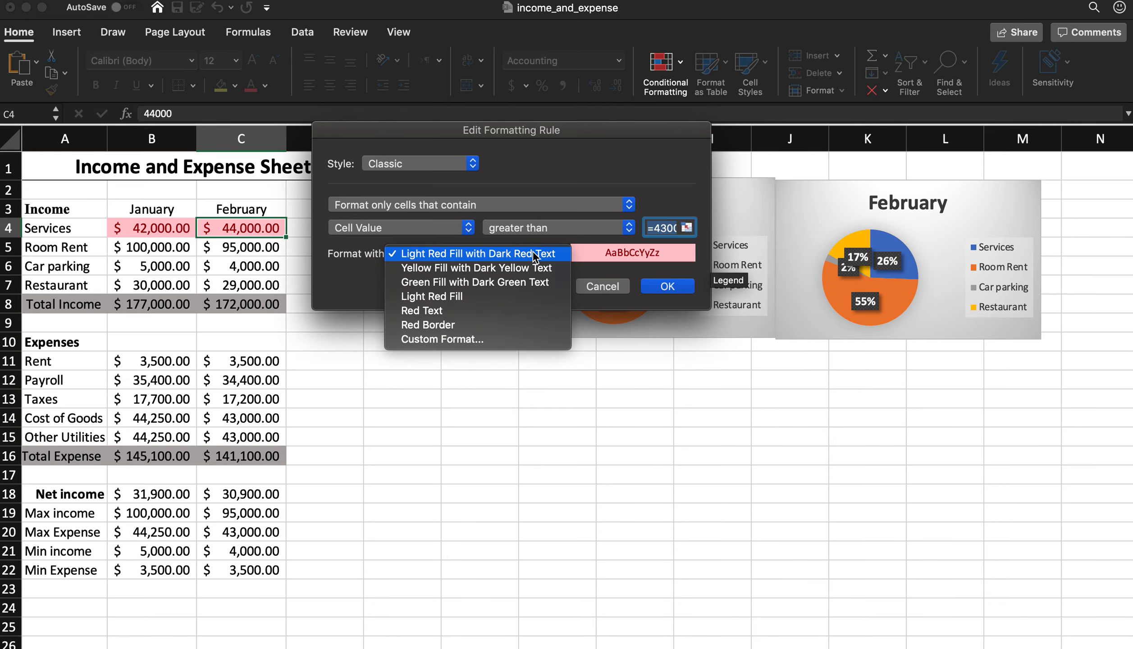
{"action": "left_click", "coordinate": [468, 285]}
{"action": "left_click", "coordinate": [681, 287]}
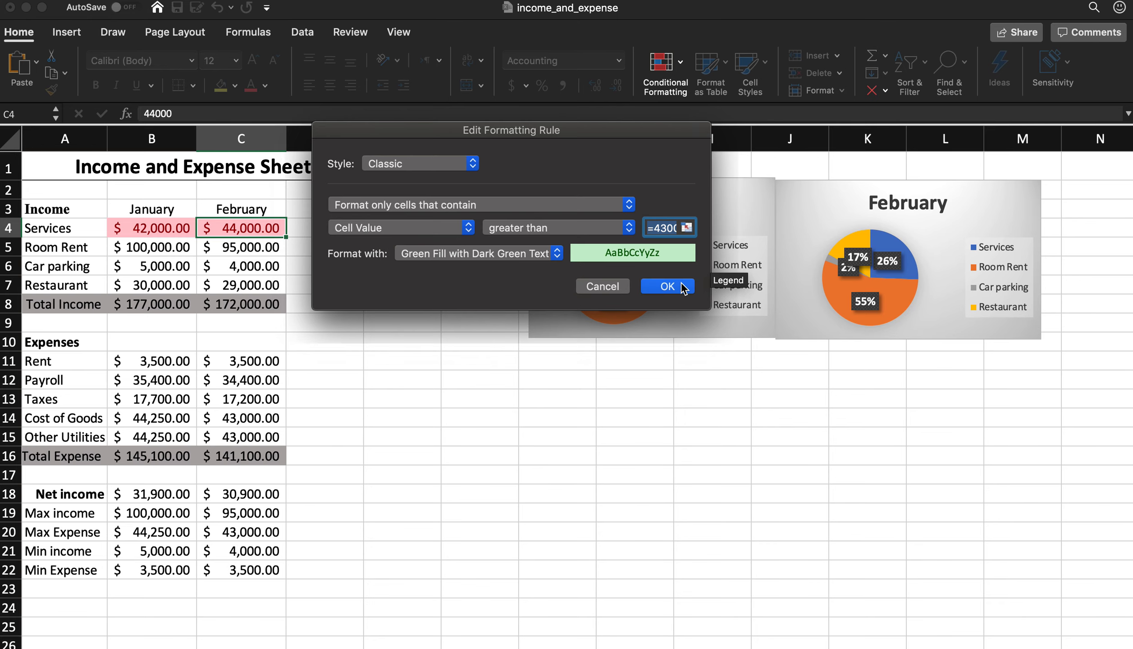
{"action": "left_click", "coordinate": [798, 322]}
{"action": "left_click", "coordinate": [400, 347]}
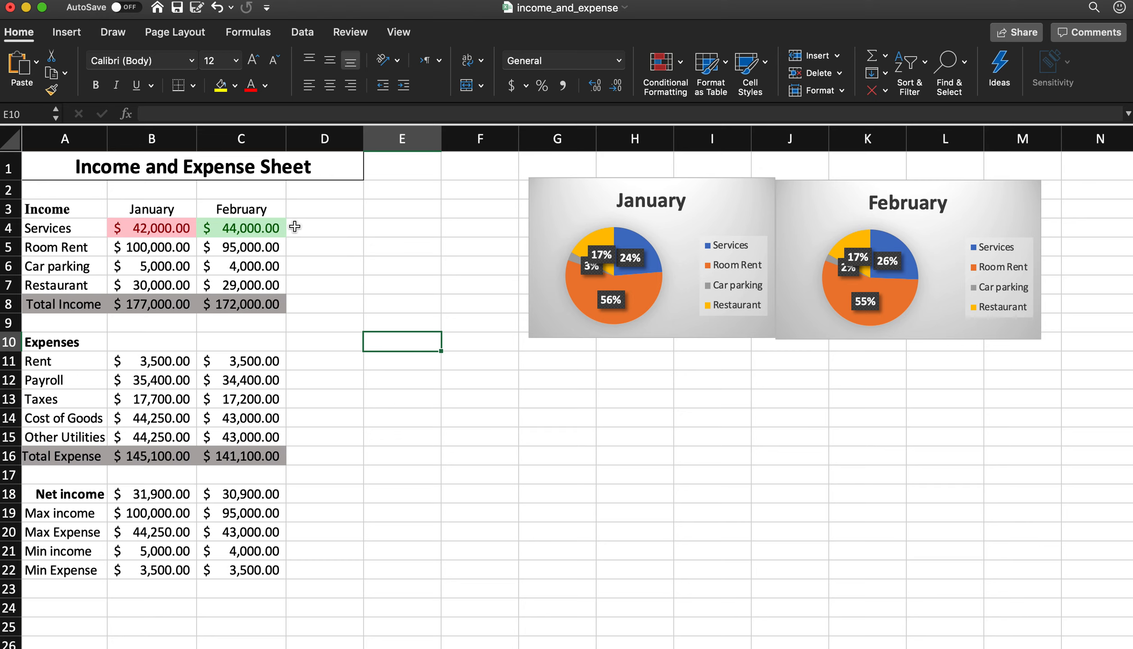
{"action": "left_click", "coordinate": [686, 76]}
{"action": "left_click", "coordinate": [364, 336]}
{"action": "left_click_drag", "start_coordinate": [156, 249], "coordinate": [238, 300]}
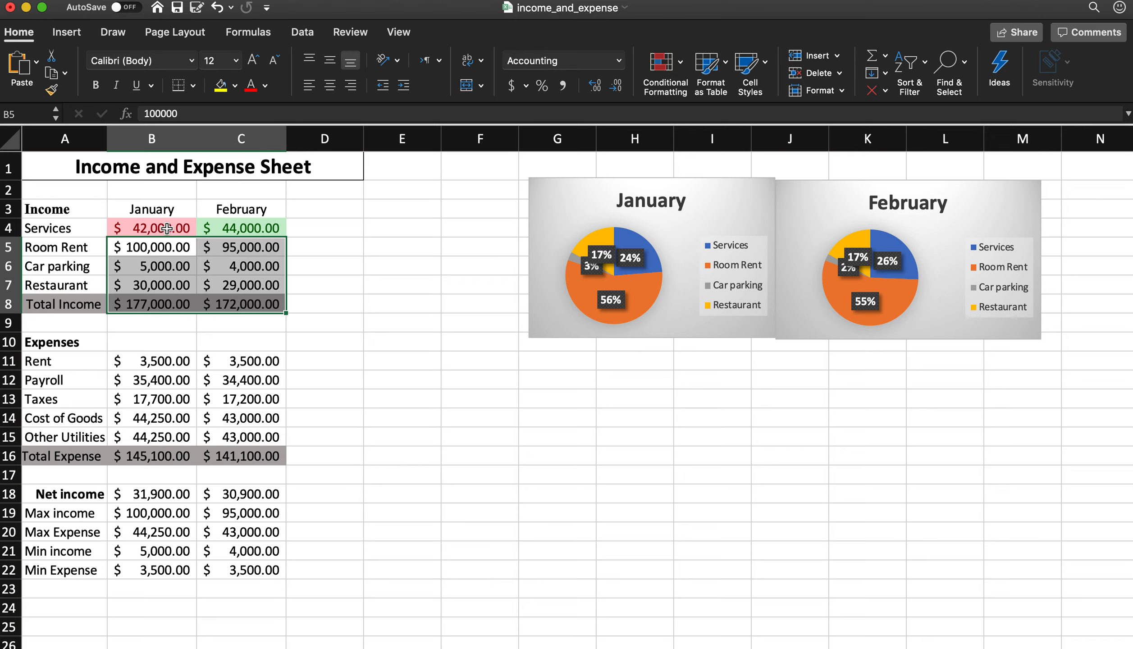
{"action": "left_click", "coordinate": [346, 291]}
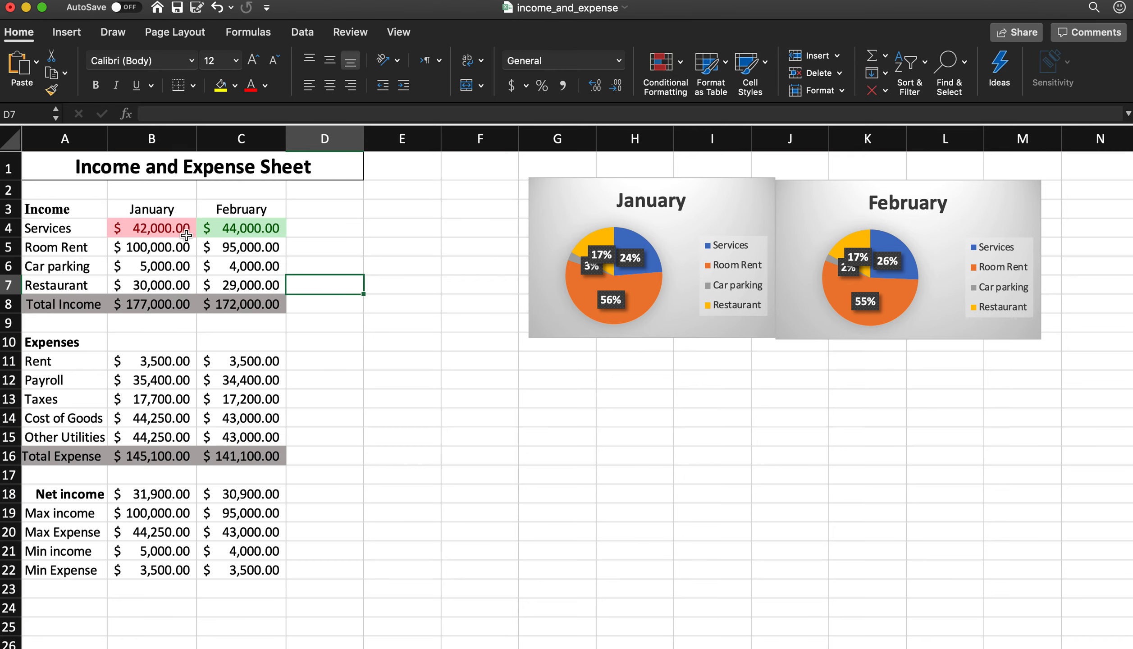
{"action": "left_click", "coordinate": [167, 234]}
{"action": "left_click", "coordinate": [242, 234]}
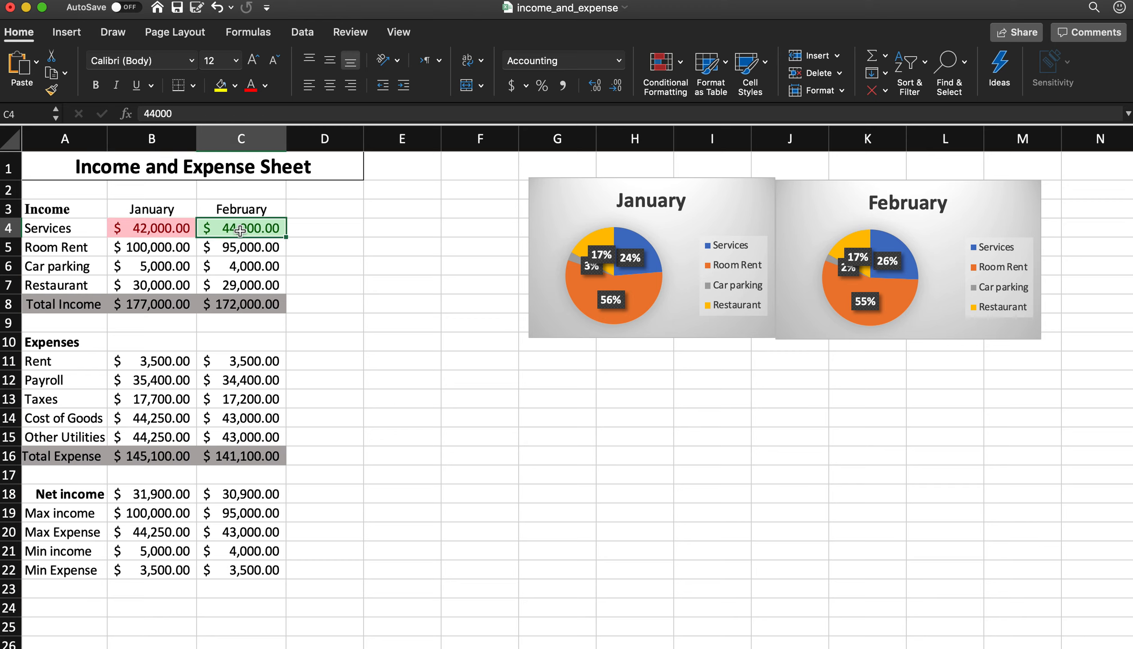
{"action": "left_click", "coordinate": [176, 230]}
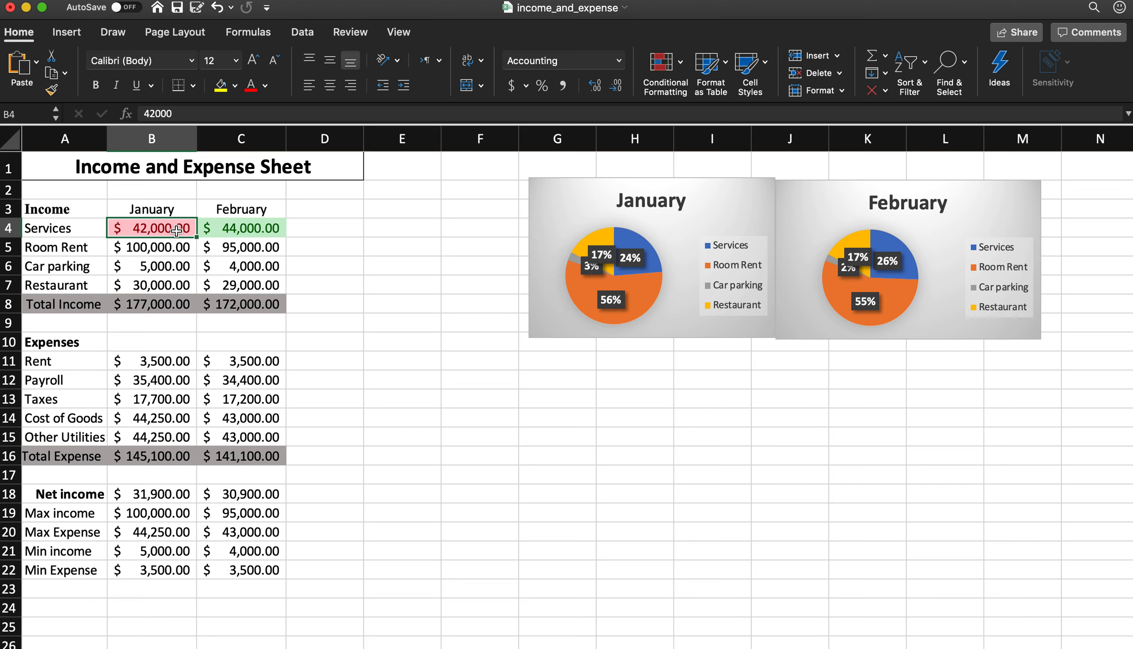
- Review the conditional formatting rules that exist in the range B4:C22
{"action": "left_click_drag", "start_coordinate": [153, 230], "coordinate": [227, 566]}
{"action": "left_click", "coordinate": [678, 58]}
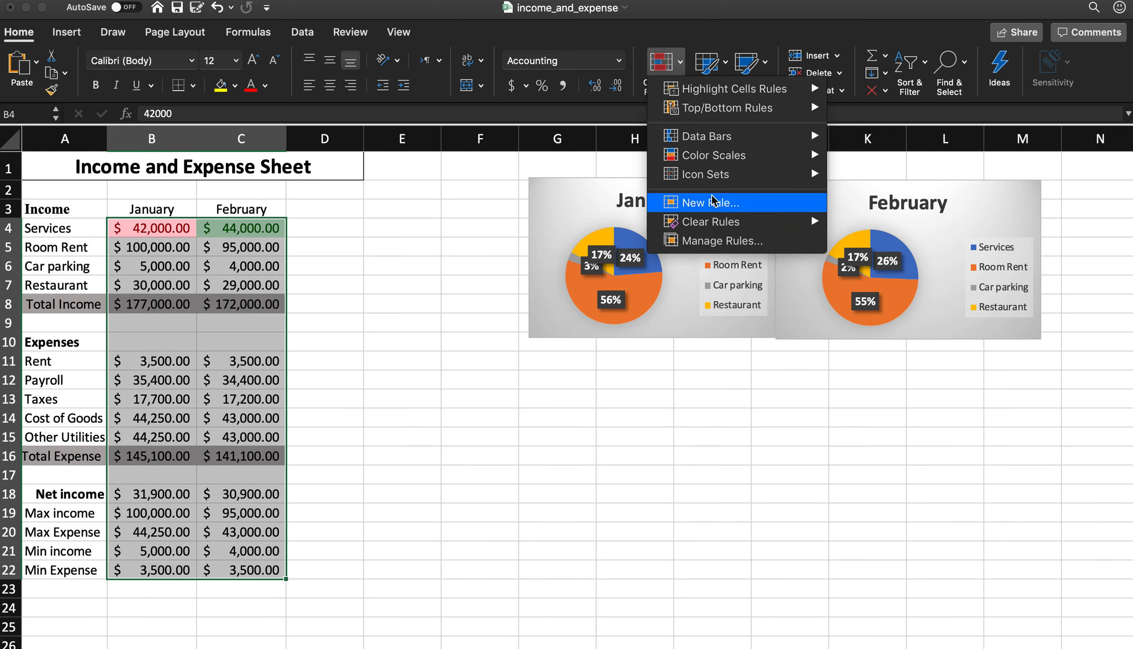
{"action": "mouse_move", "coordinate": [718, 95]}
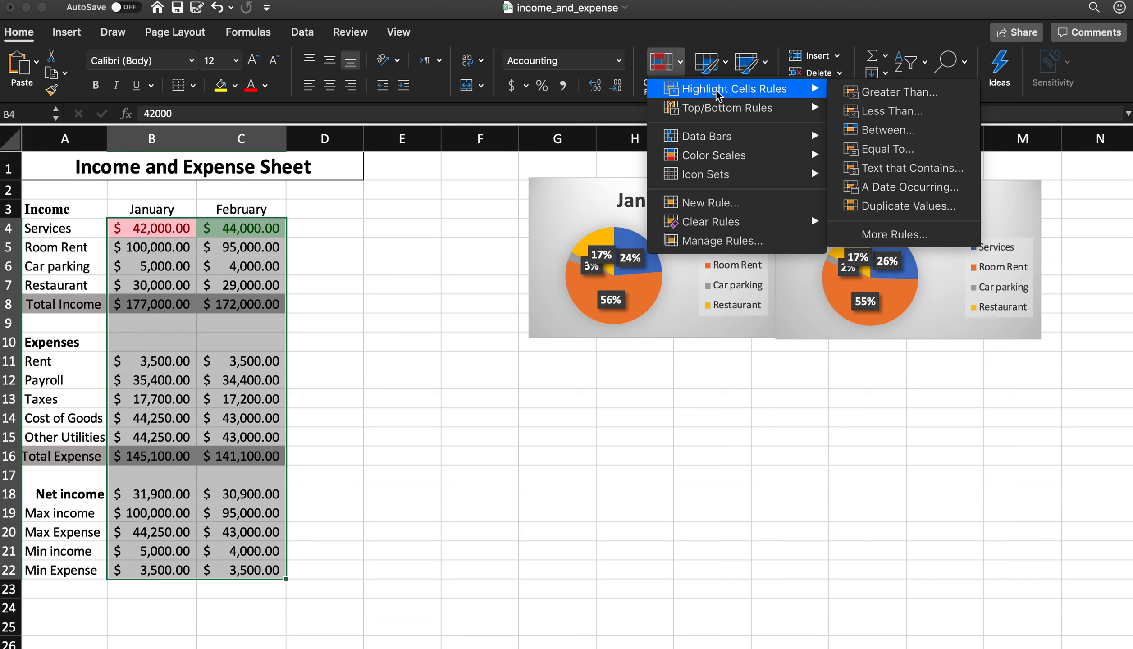
{"action": "left_click", "coordinate": [708, 241]}
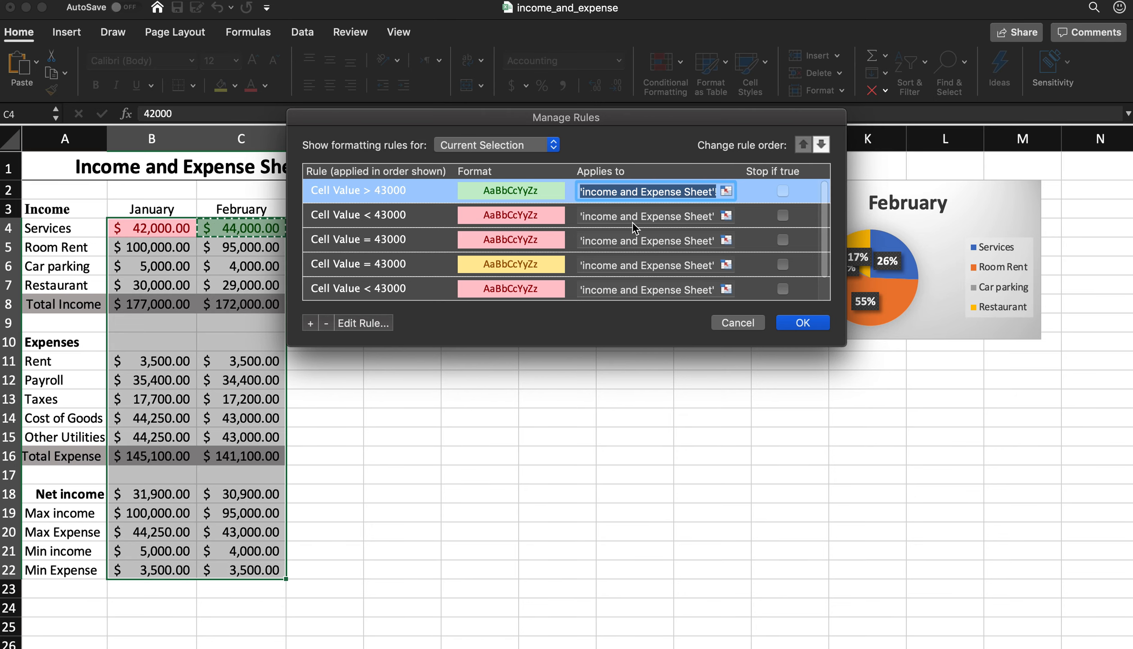
{"action": "key", "text": "Return"}
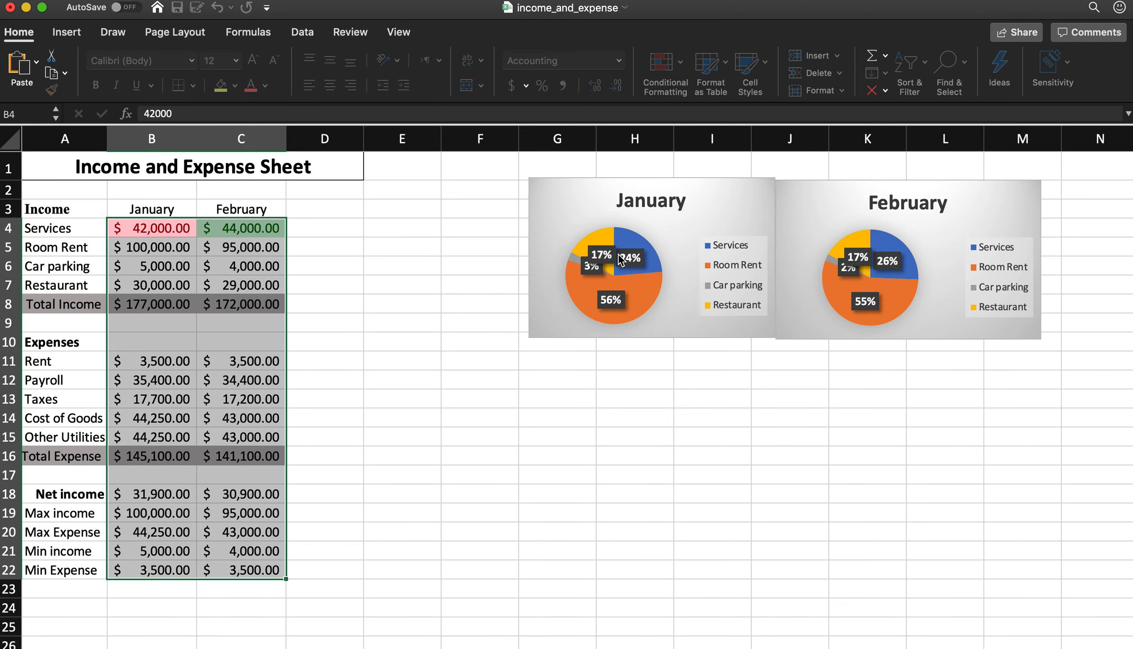
{"action": "left_click", "coordinate": [557, 361]}
- Check which conditional formatting rules exist in the range B5:C22, without the Services row
{"action": "left_click_drag", "start_coordinate": [168, 231], "coordinate": [228, 332]}
{"action": "left_click", "coordinate": [170, 239]}
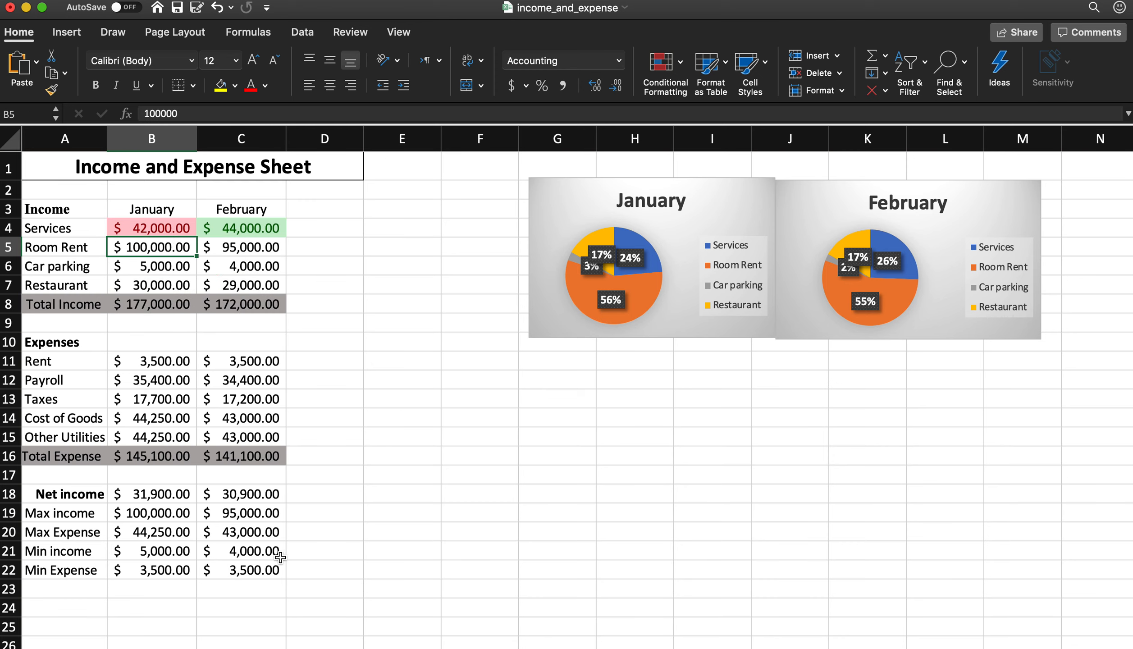
{"action": "left_click", "coordinate": [270, 573], "text": "shift"}
{"action": "left_click", "coordinate": [663, 68]}
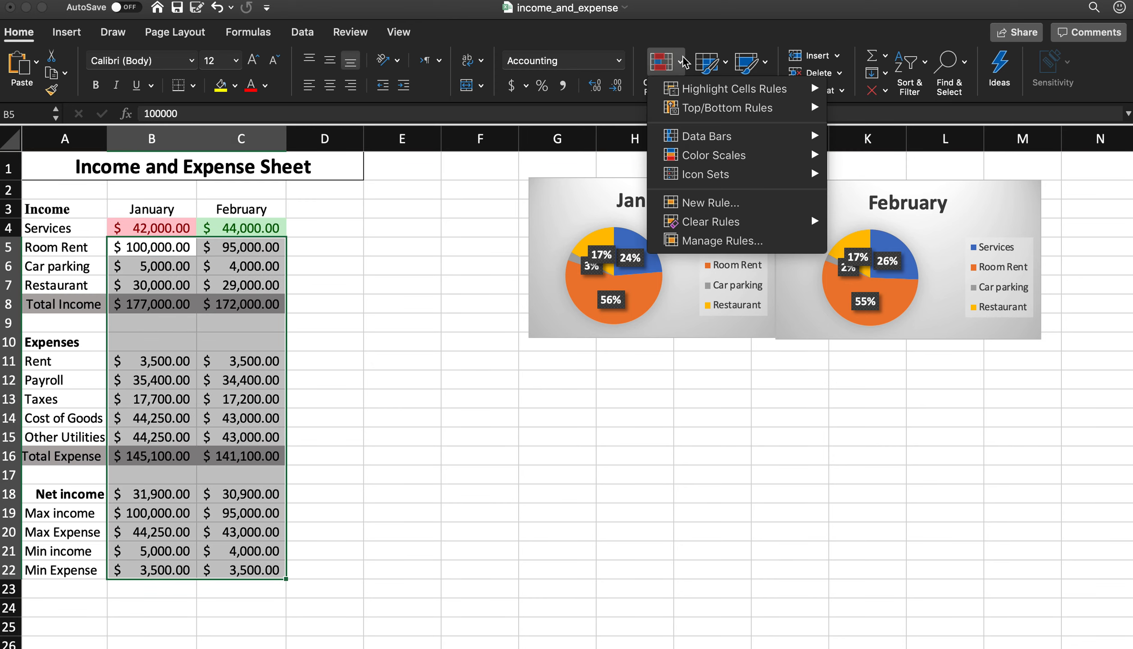
{"action": "left_click", "coordinate": [713, 245]}
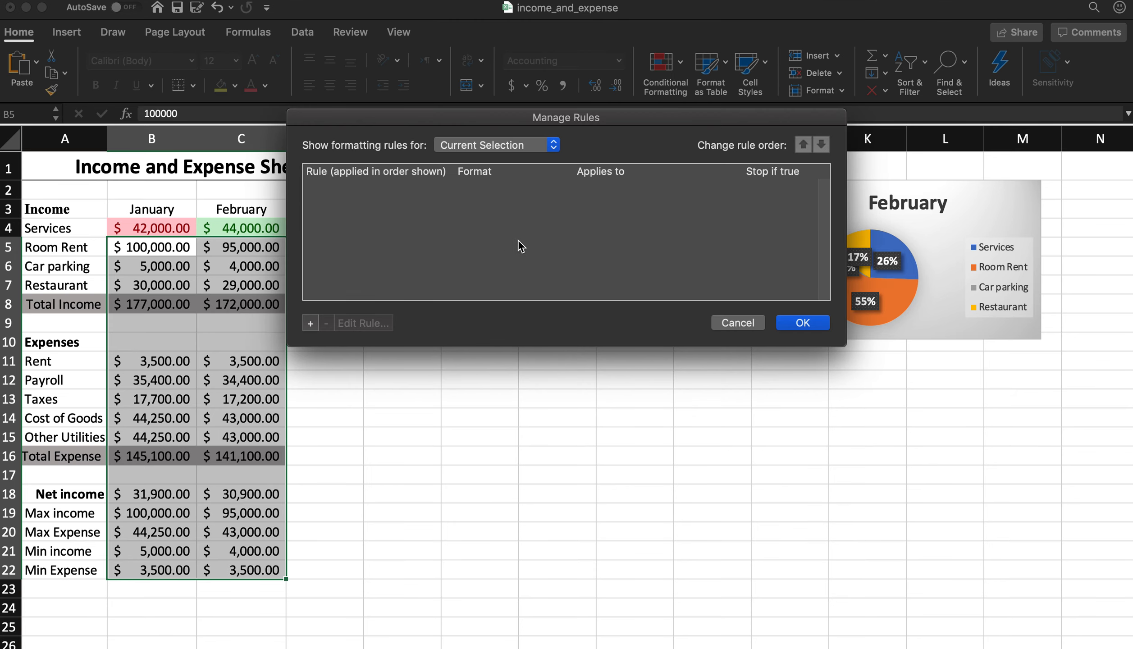
{"action": "key", "text": "Escape"}
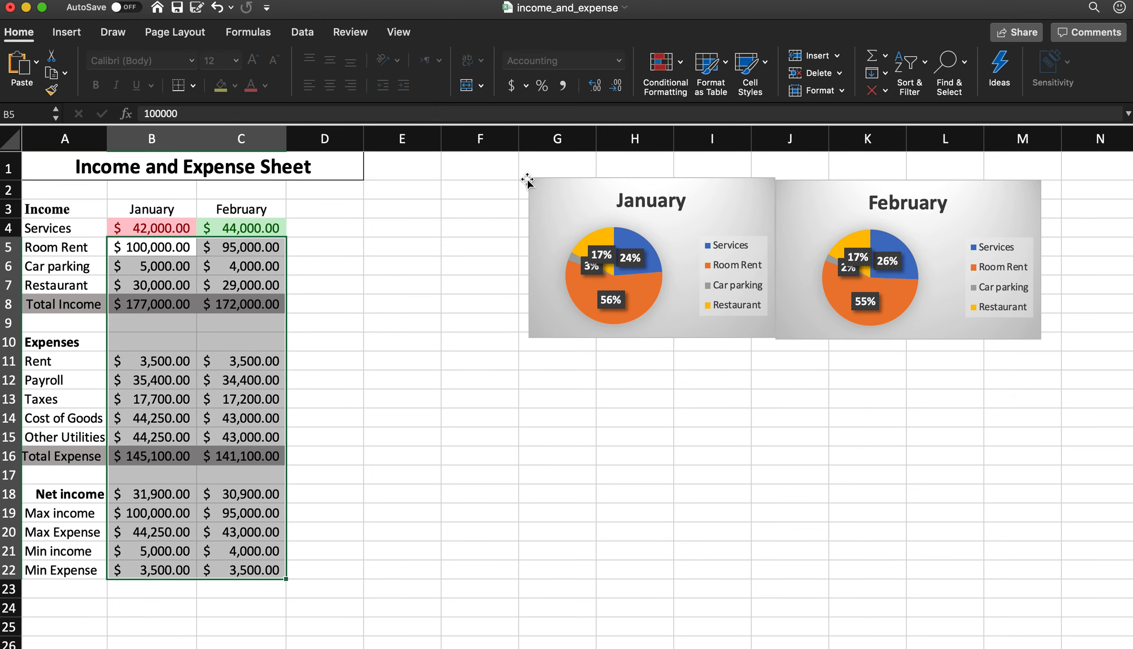
- Manage the rules for B4:C22 and set the green greater than 43000 rule on C4 to apply to $B$4:$C$22
{"action": "left_click_drag", "start_coordinate": [145, 228], "coordinate": [263, 569]}
{"action": "left_click", "coordinate": [680, 73]}
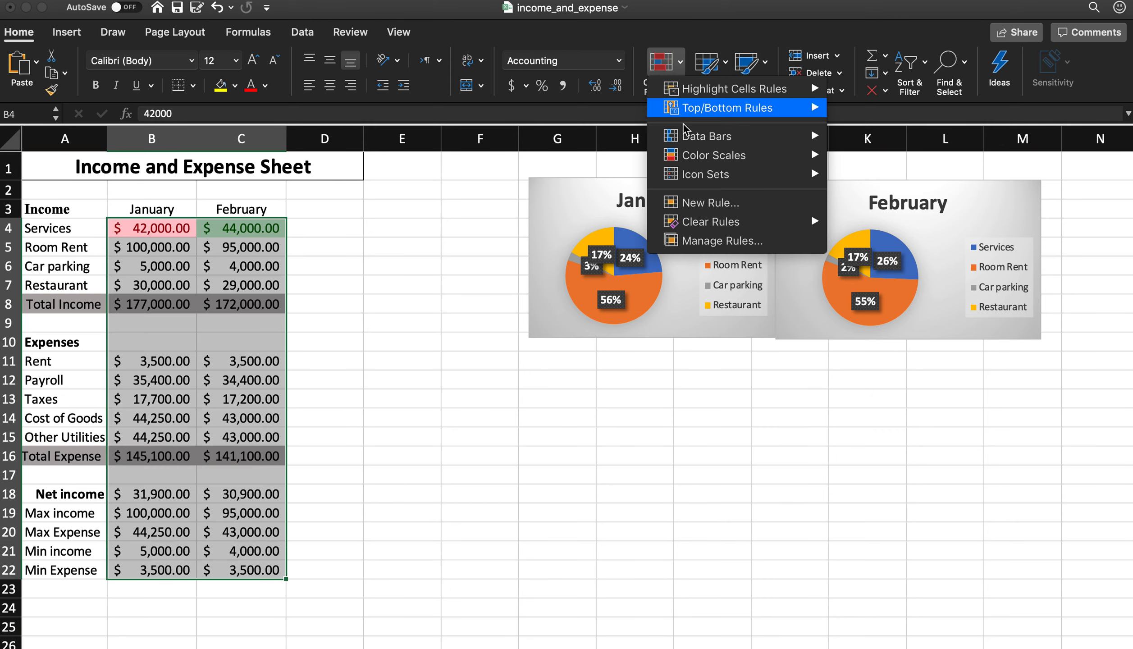
{"action": "left_click", "coordinate": [721, 241]}
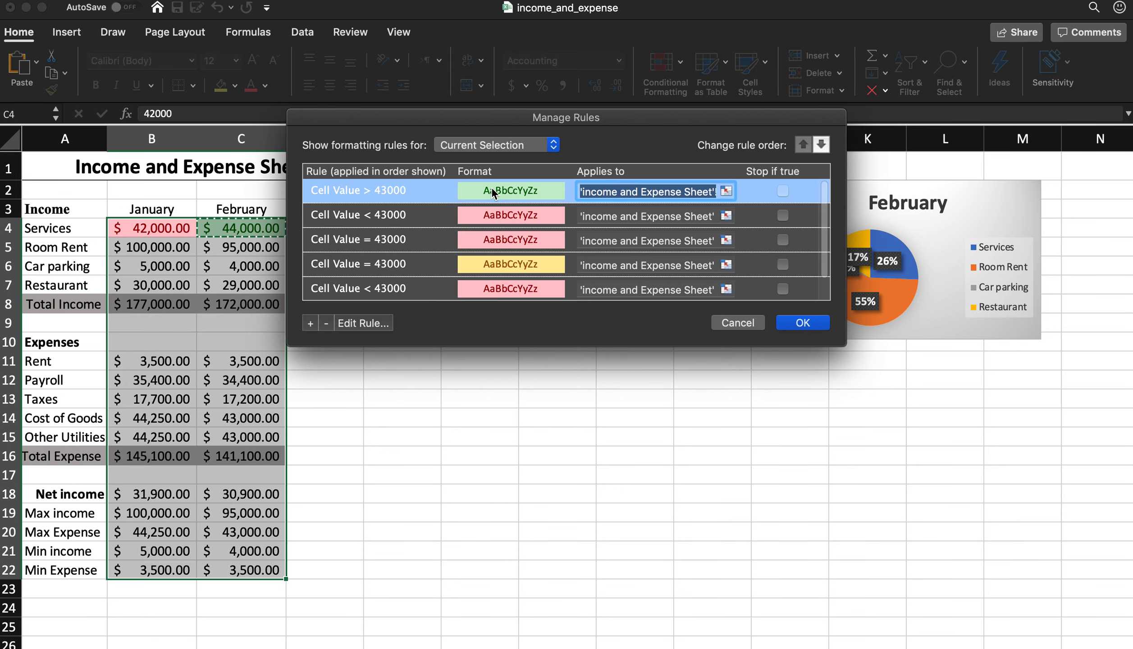
{"action": "left_click", "coordinate": [725, 191]}
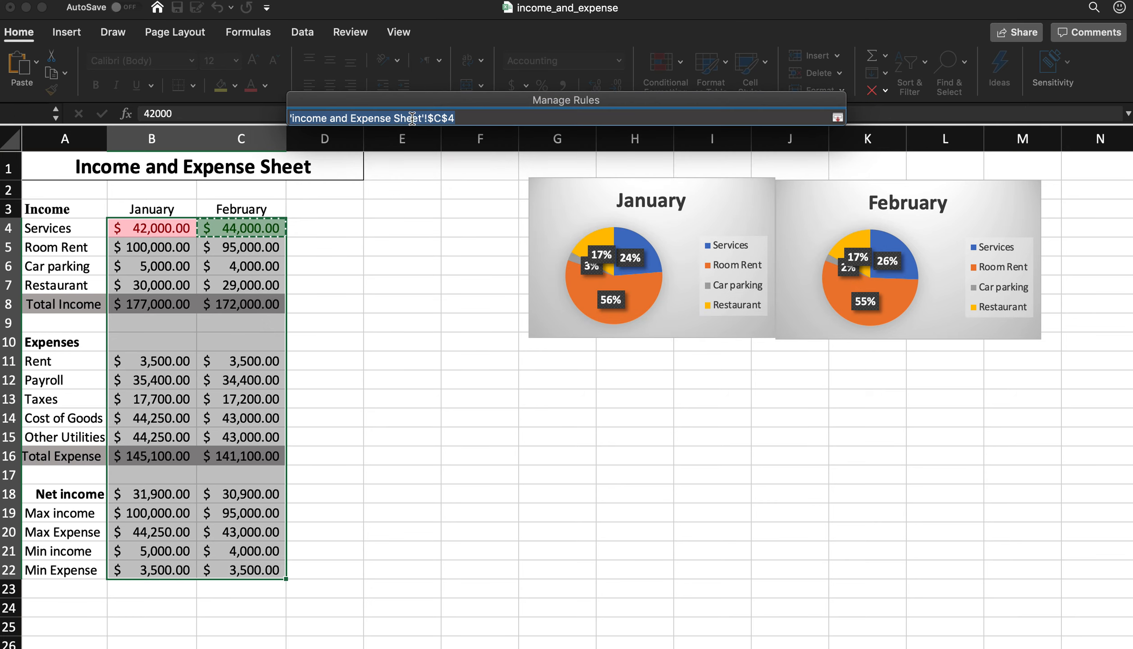
{"action": "left_click", "coordinate": [457, 118]}
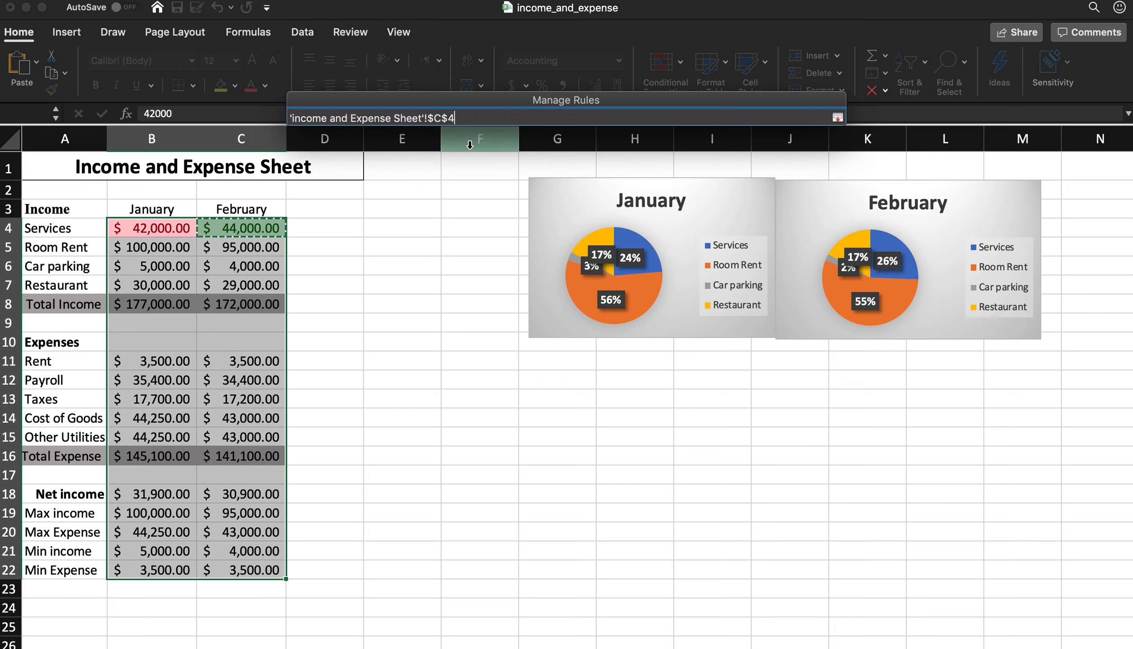
{"action": "triple_click", "coordinate": [290, 118]}
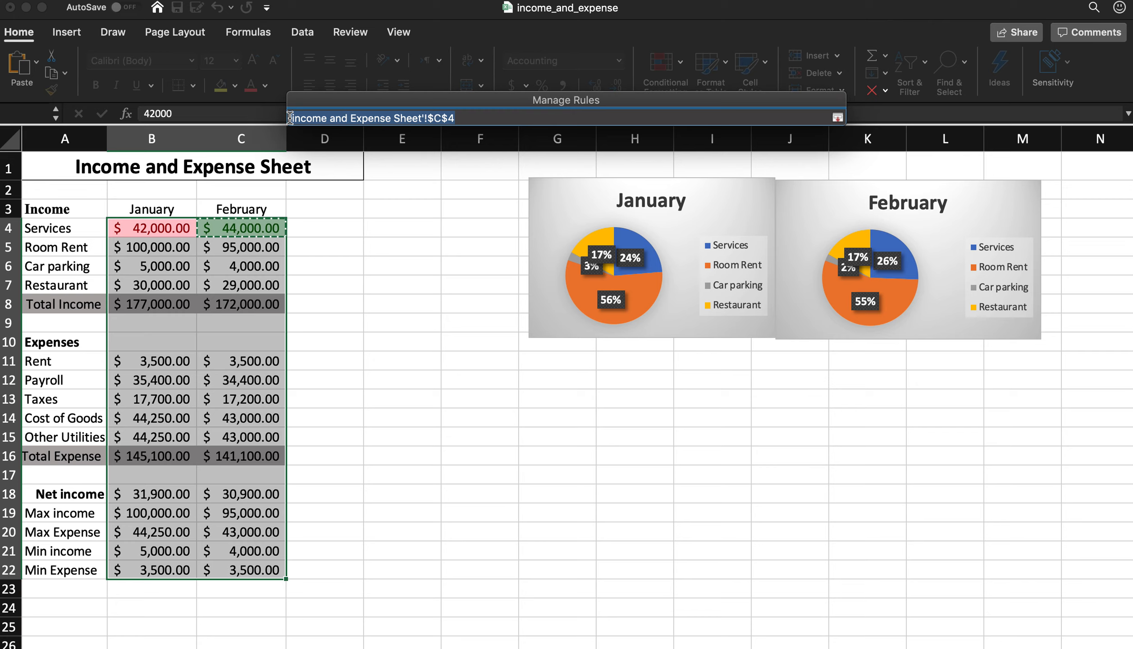
{"action": "left_click", "coordinate": [470, 117]}
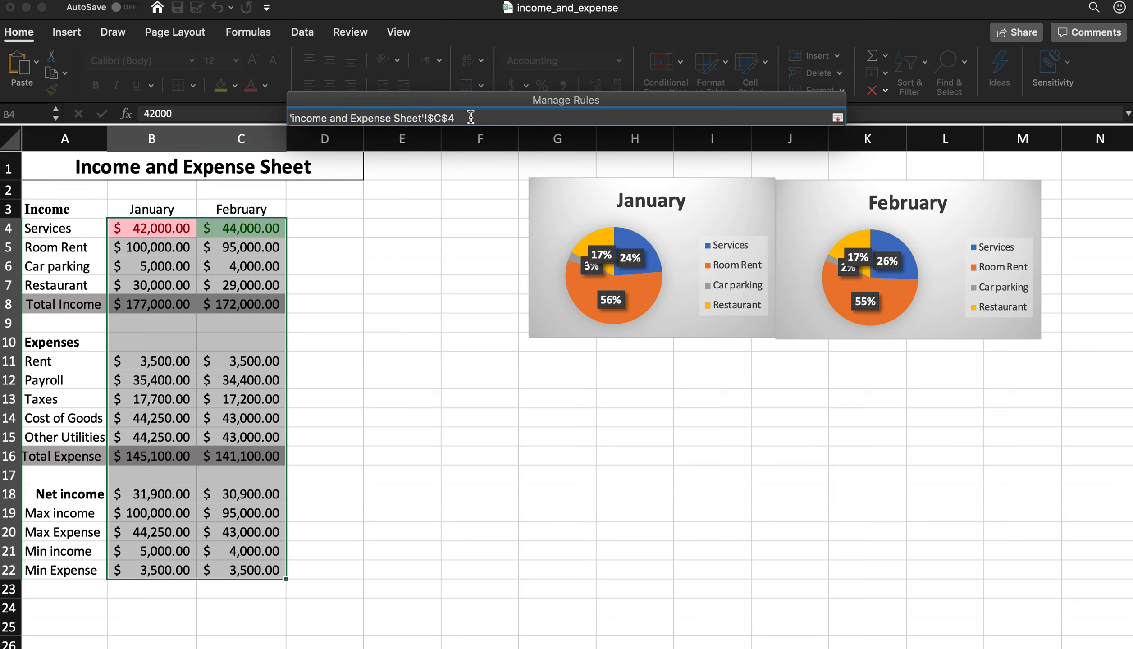
{"action": "key", "text": "BackSpace"}
{"action": "left_click", "coordinate": [64, 228]}
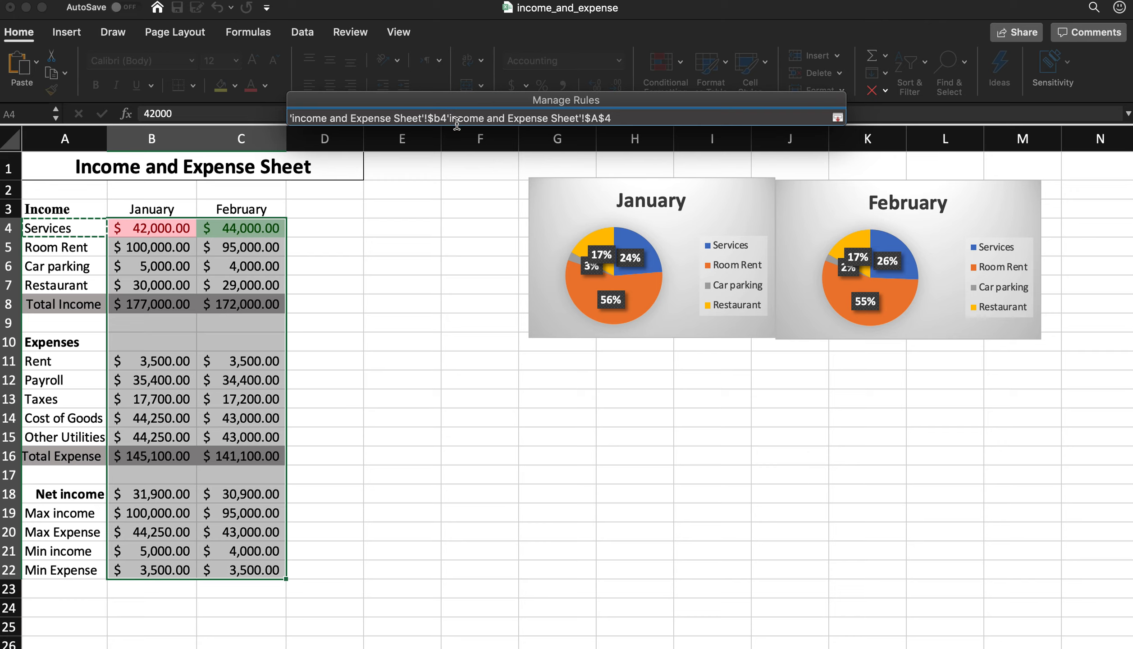
{"action": "left_click", "coordinate": [173, 224]}
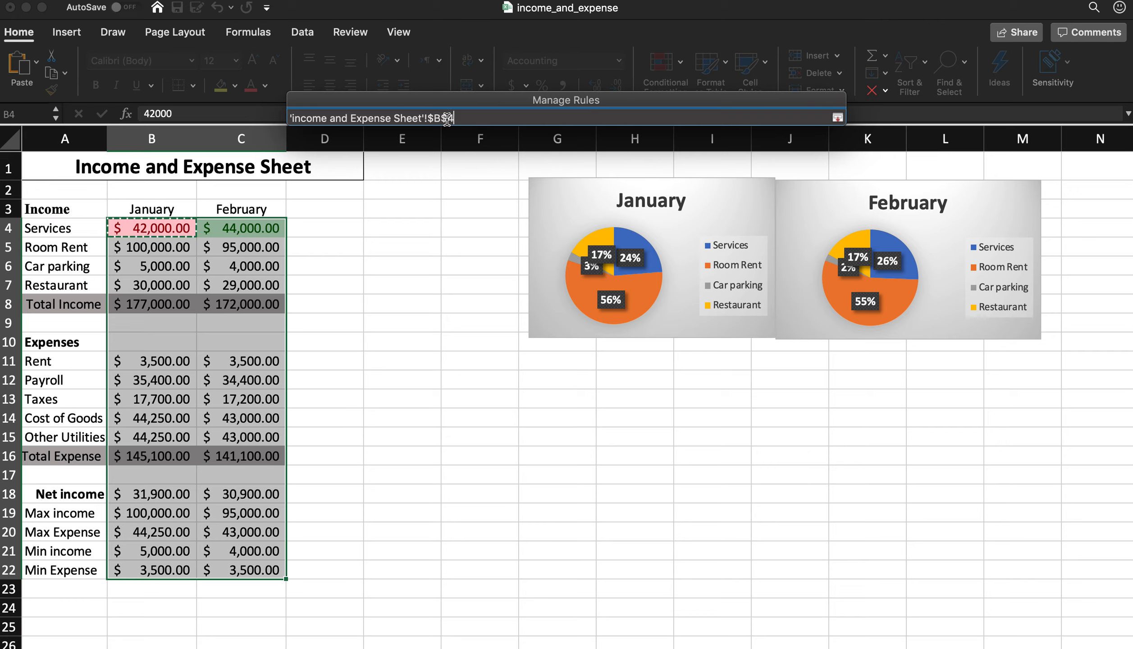
{"action": "left_click_drag", "start_coordinate": [173, 224], "coordinate": [269, 561]}
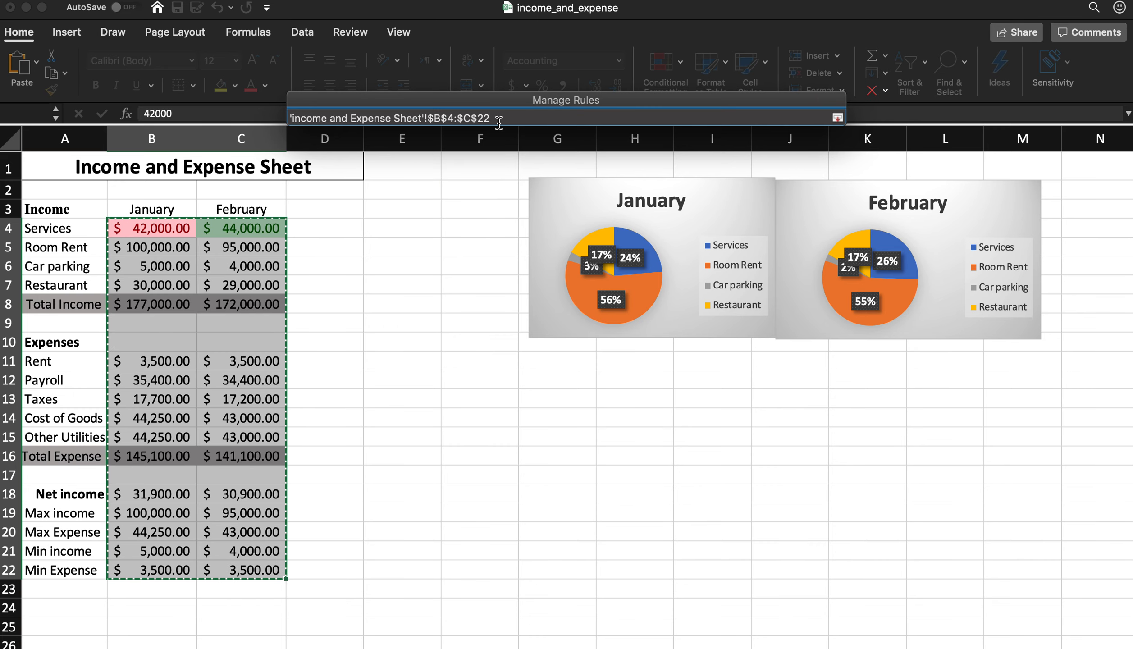
{"action": "key", "text": "Return"}
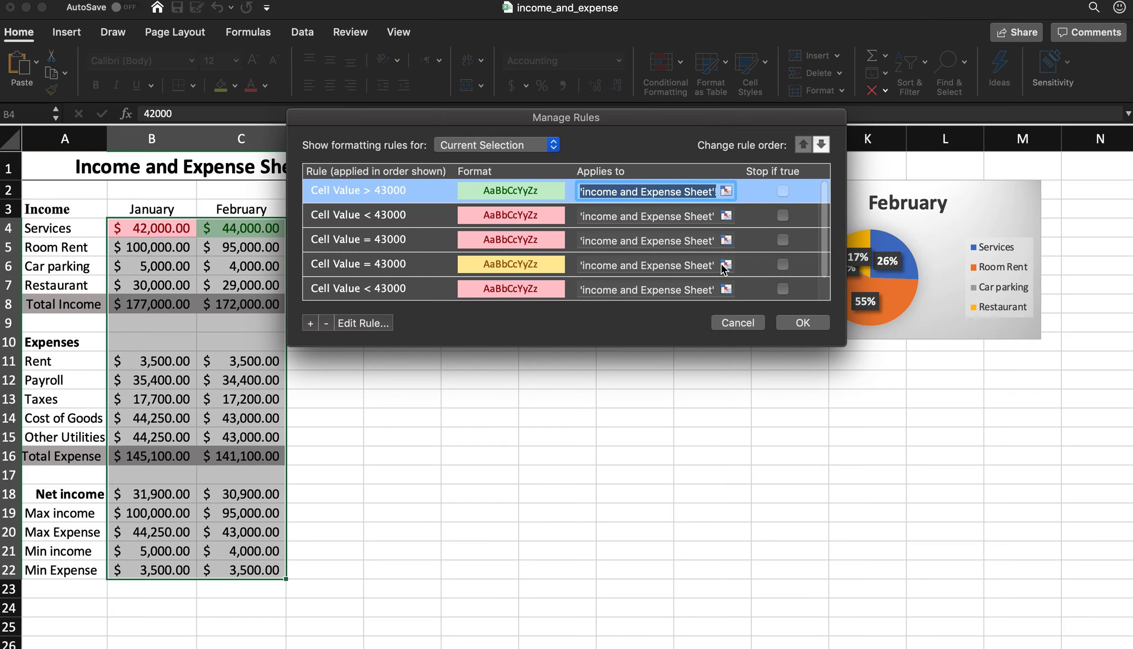
- Delete the duplicate rules: the light red equal to 43000, the less than 43000 on C4, and the greater than 43000 on B4
{"action": "left_click", "coordinate": [379, 239]}
{"action": "left_click", "coordinate": [326, 322]}
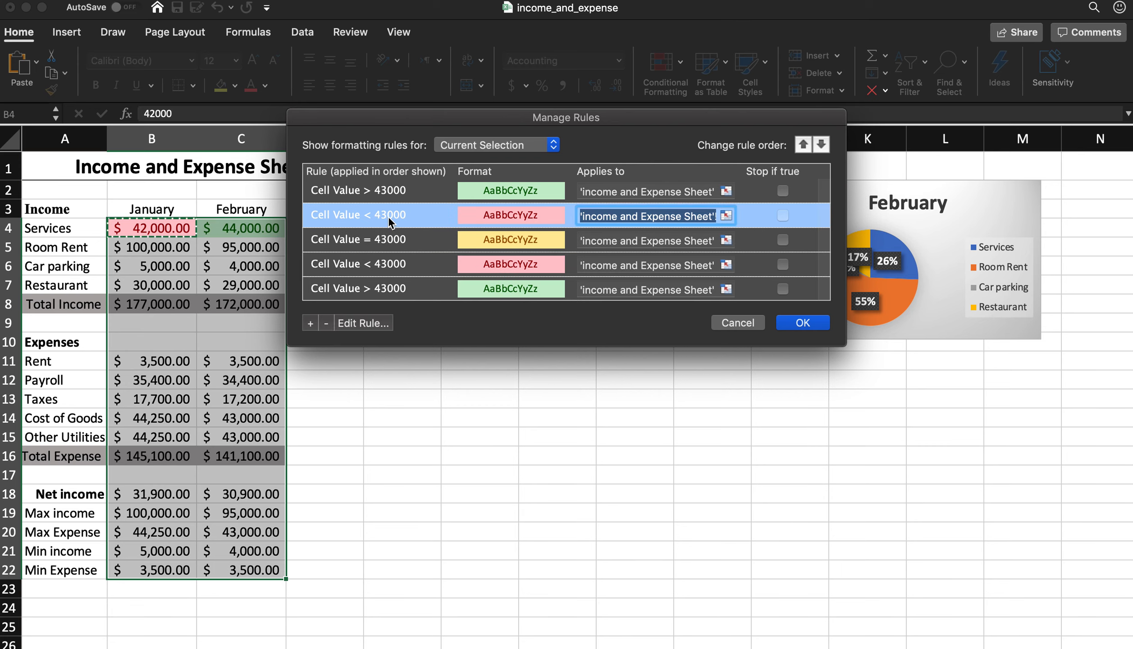
{"action": "left_click", "coordinate": [380, 270]}
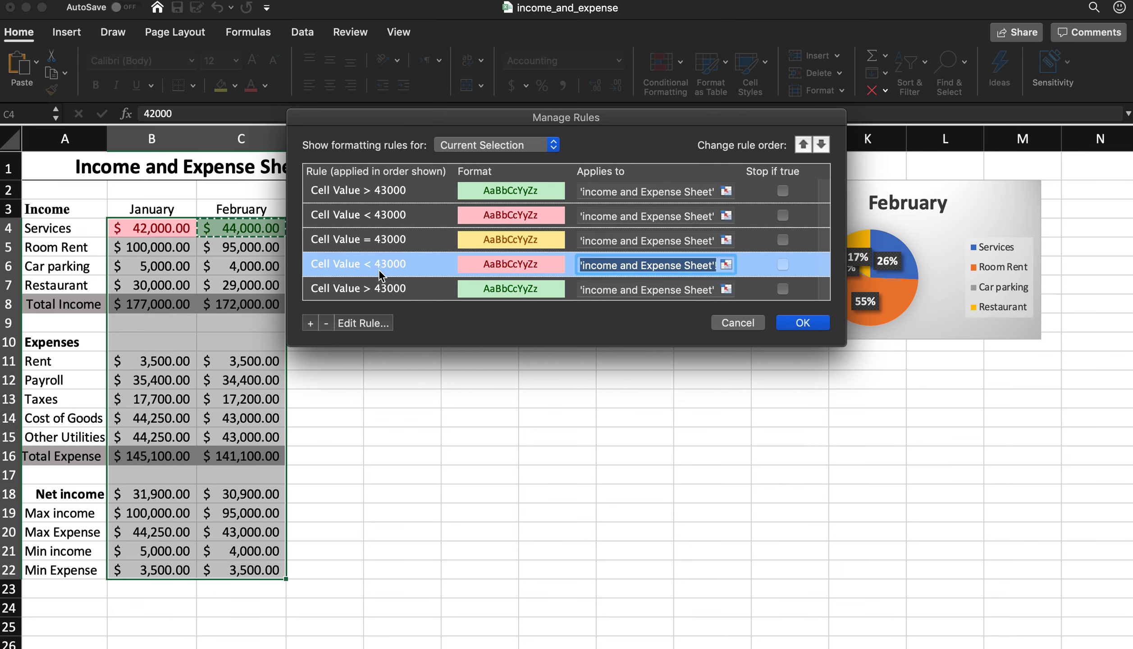
{"action": "left_click", "coordinate": [327, 323]}
{"action": "left_click", "coordinate": [369, 265]}
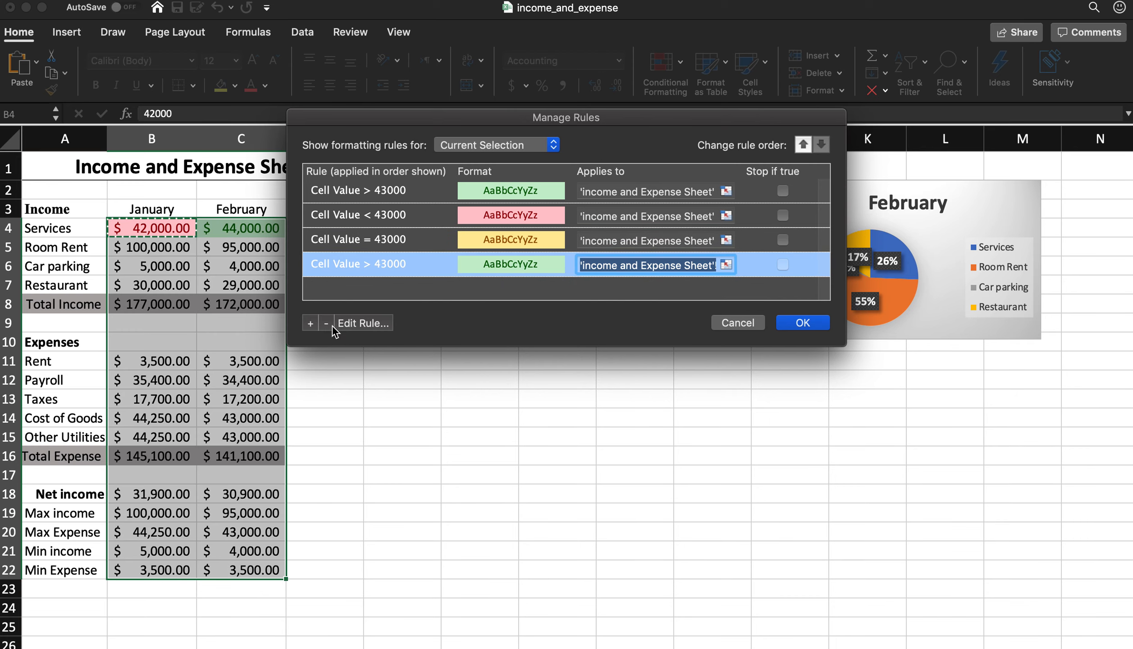
{"action": "left_click", "coordinate": [330, 323]}
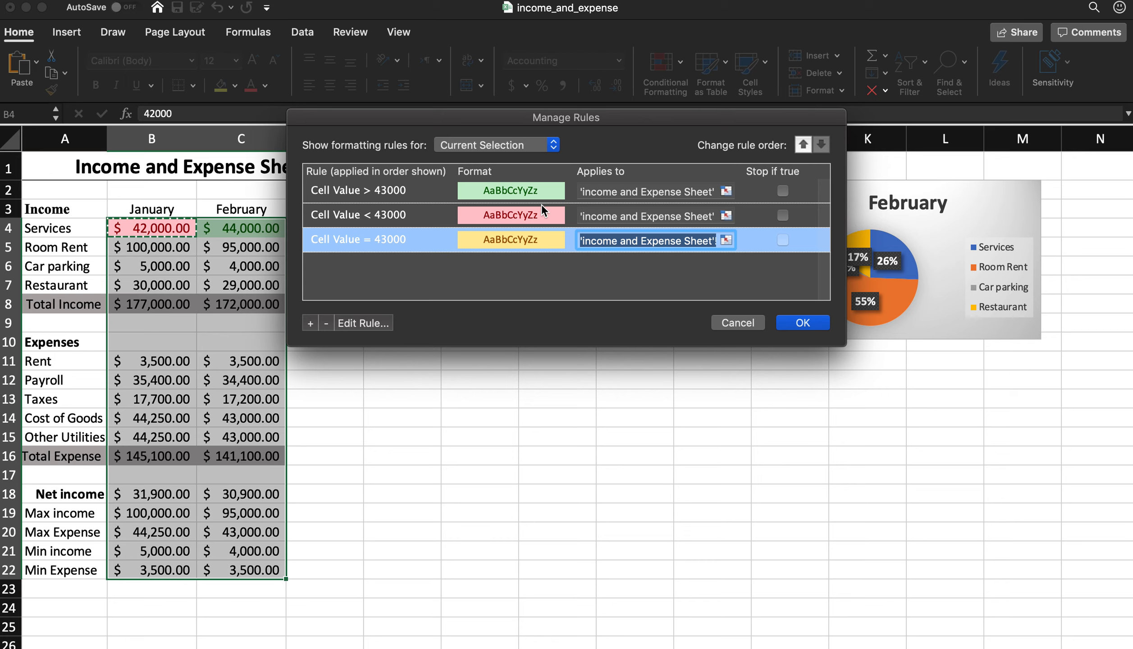
- Check the cell range that the green greater than 43000 rule applies to
{"action": "left_click", "coordinate": [612, 212]}
{"action": "left_click", "coordinate": [692, 191]}
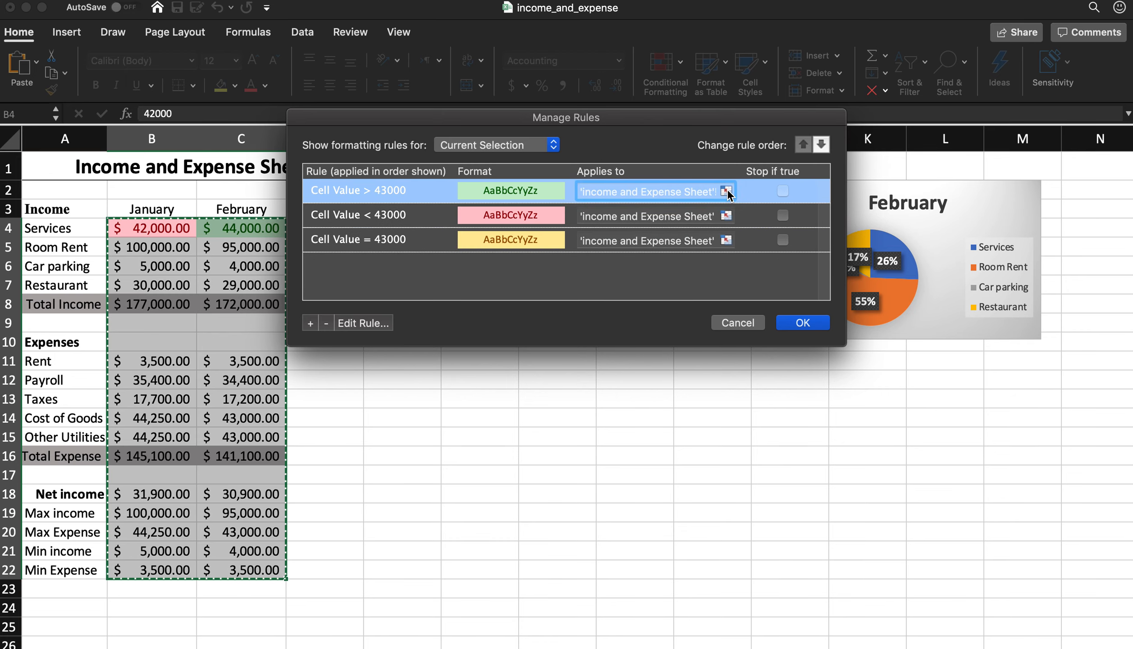
{"action": "left_click", "coordinate": [726, 191]}
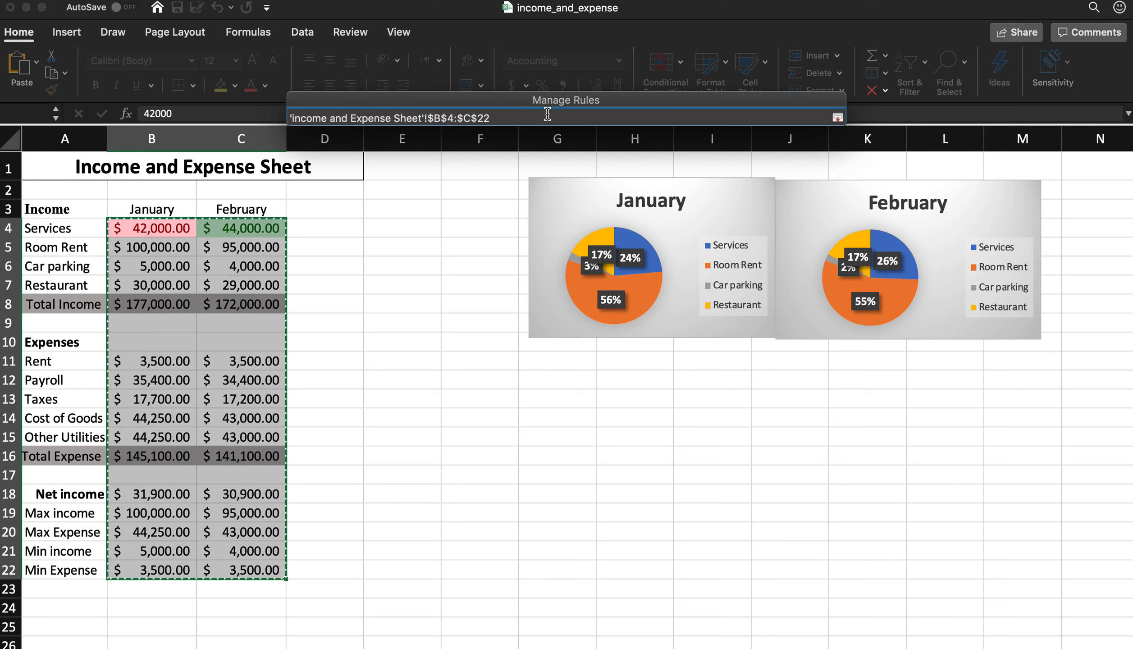
{"action": "left_click", "coordinate": [837, 118]}
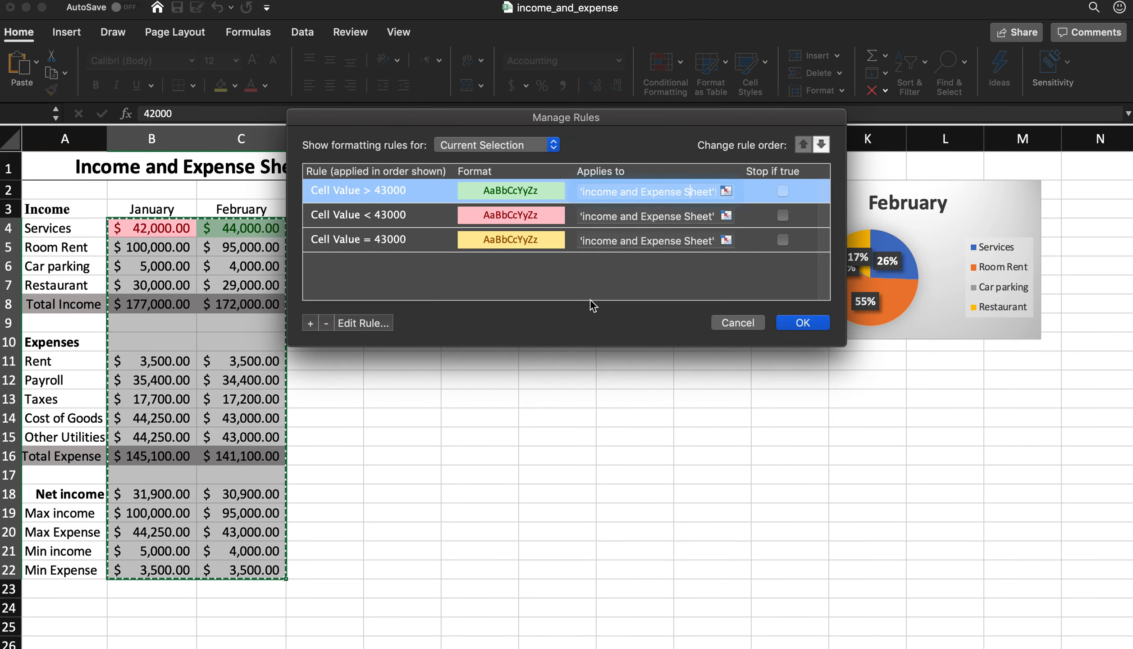
- Set the red less than 43000 and yellow equal to 43000 rules to apply to B4:C22, and apply the changes
{"action": "left_click", "coordinate": [695, 221]}
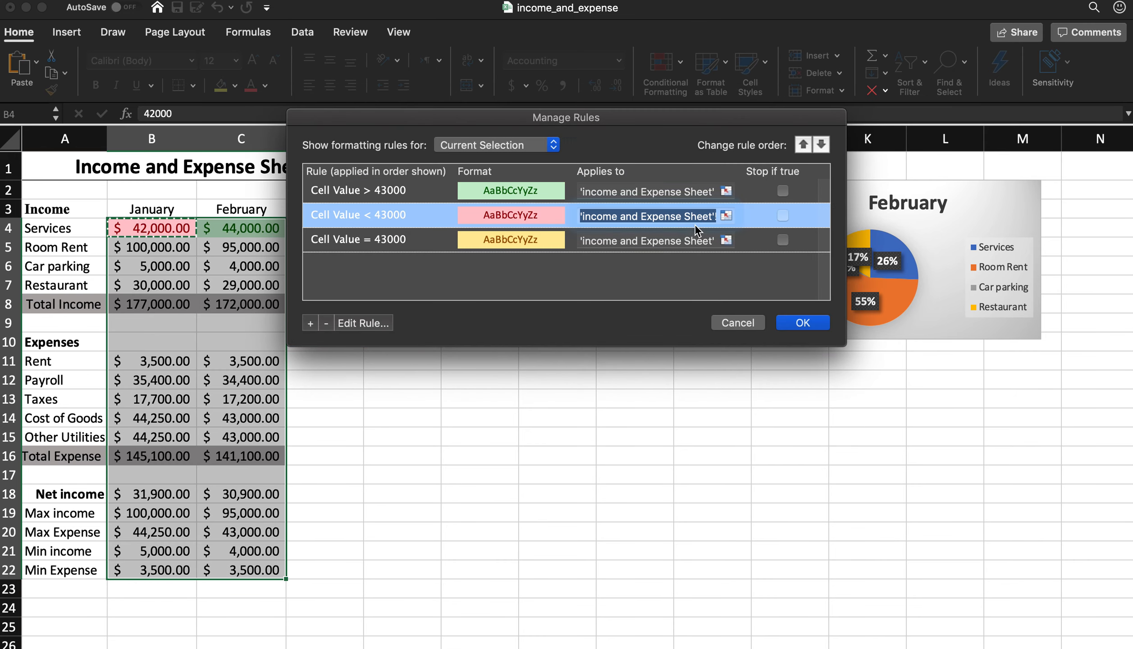
{"action": "left_click", "coordinate": [727, 215]}
{"action": "left_click_drag", "start_coordinate": [152, 222], "coordinate": [286, 578]}
{"action": "key", "text": "Return"}
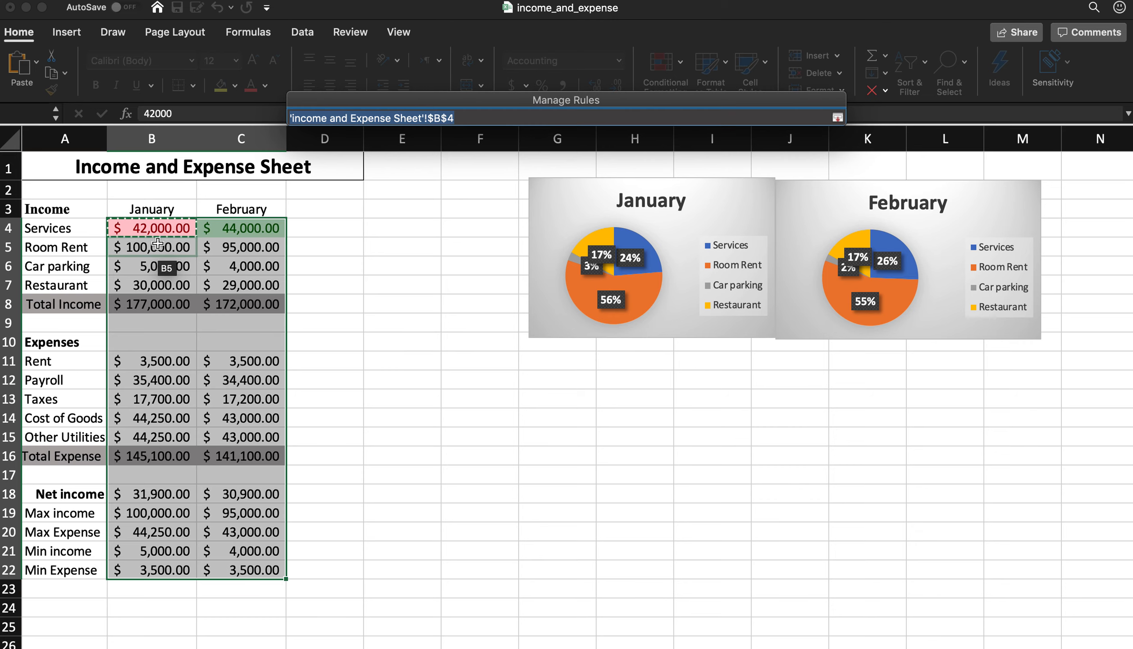
{"action": "left_click_drag", "start_coordinate": [149, 228], "coordinate": [269, 572]}
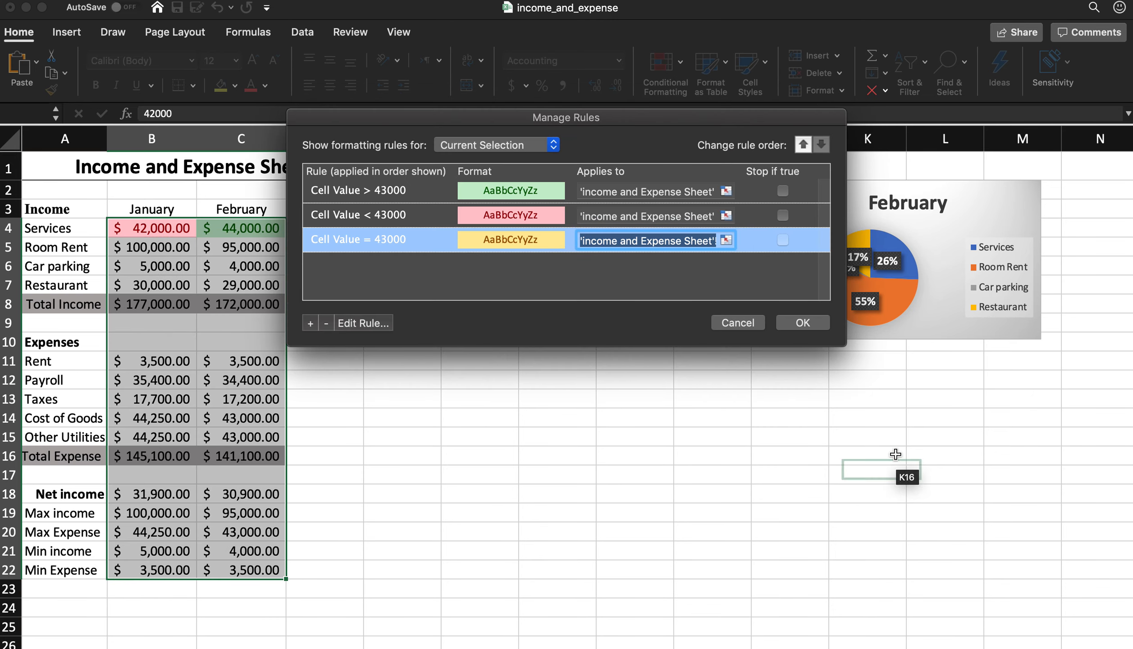
{"action": "left_click", "coordinate": [803, 323]}
{"action": "left_click", "coordinate": [318, 360]}
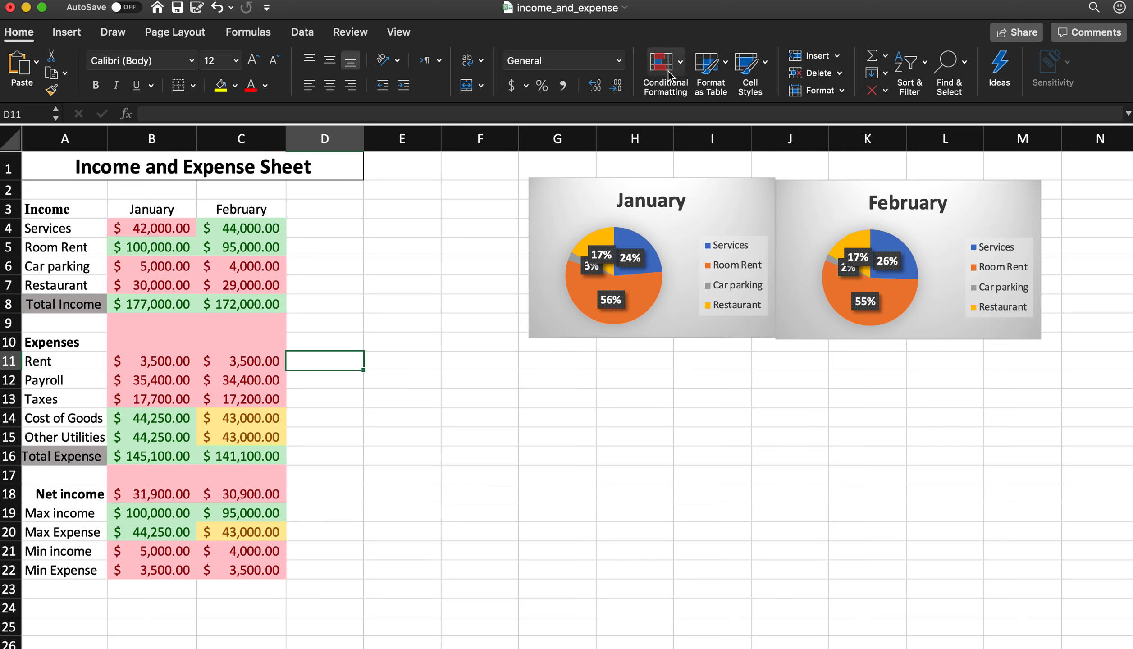
- Clear the conditional formatting rules from the selected cells B4:C22
{"action": "left_click", "coordinate": [680, 63]}
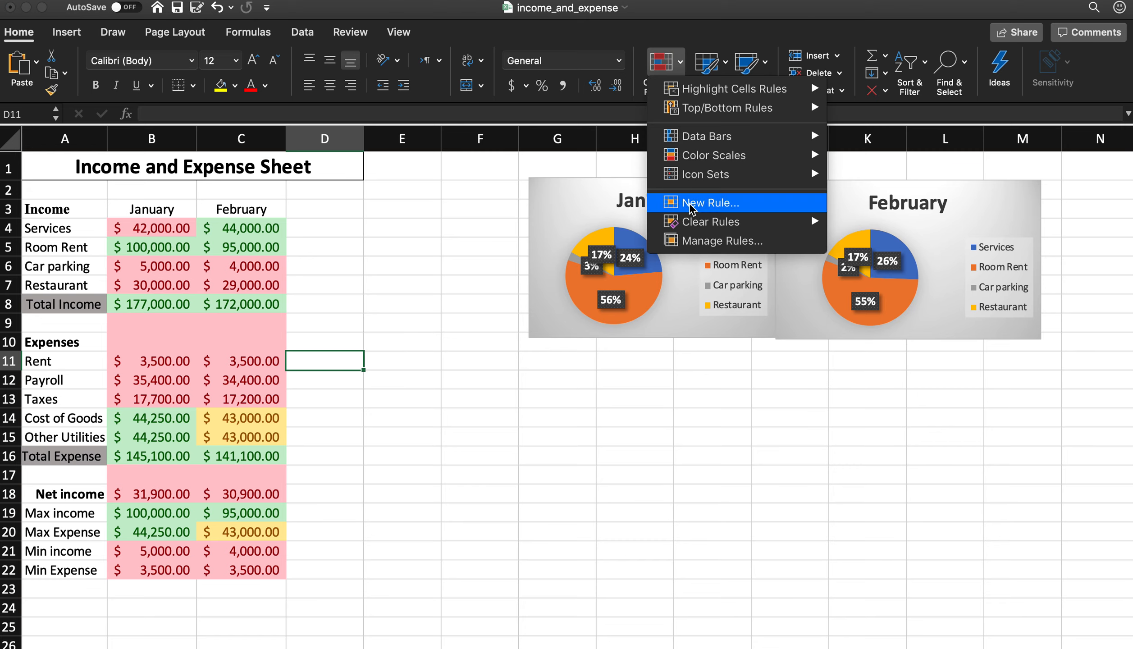
{"action": "left_click", "coordinate": [58, 327]}
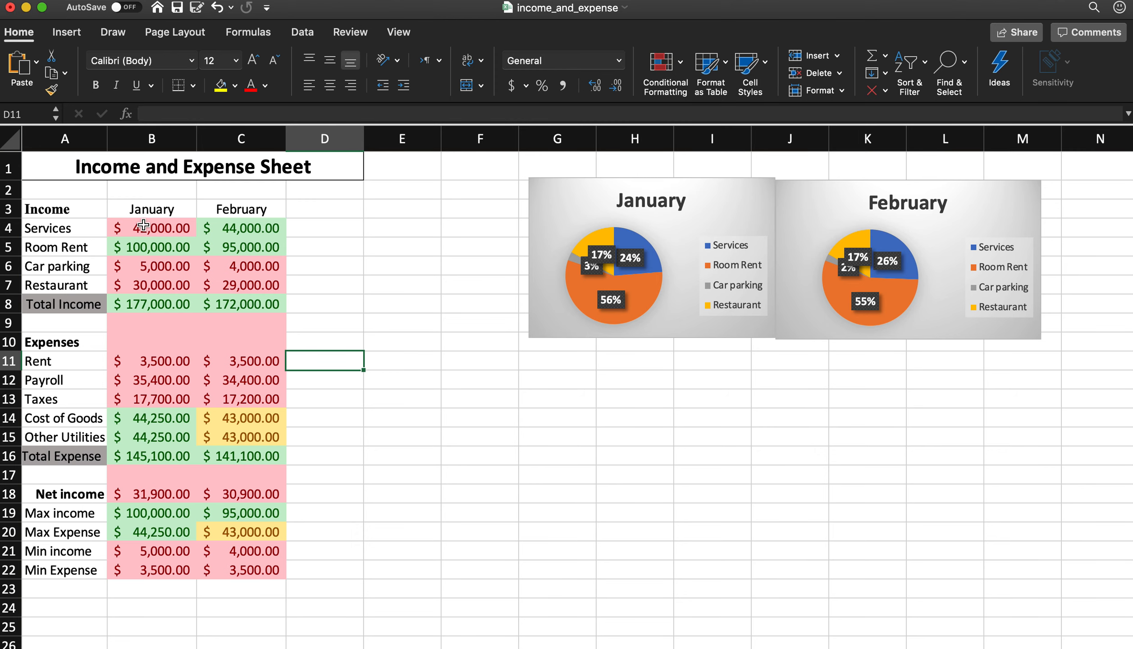
{"action": "left_click_drag", "start_coordinate": [141, 223], "coordinate": [208, 576]}
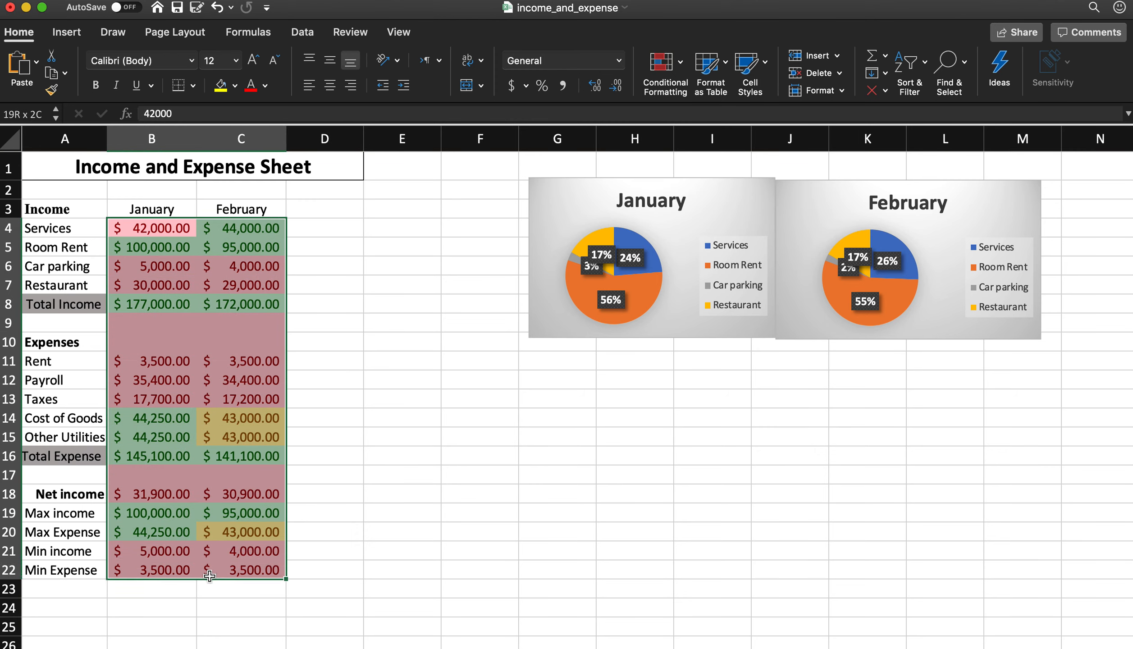
{"action": "left_click", "coordinate": [681, 62]}
{"action": "mouse_move", "coordinate": [710, 223]}
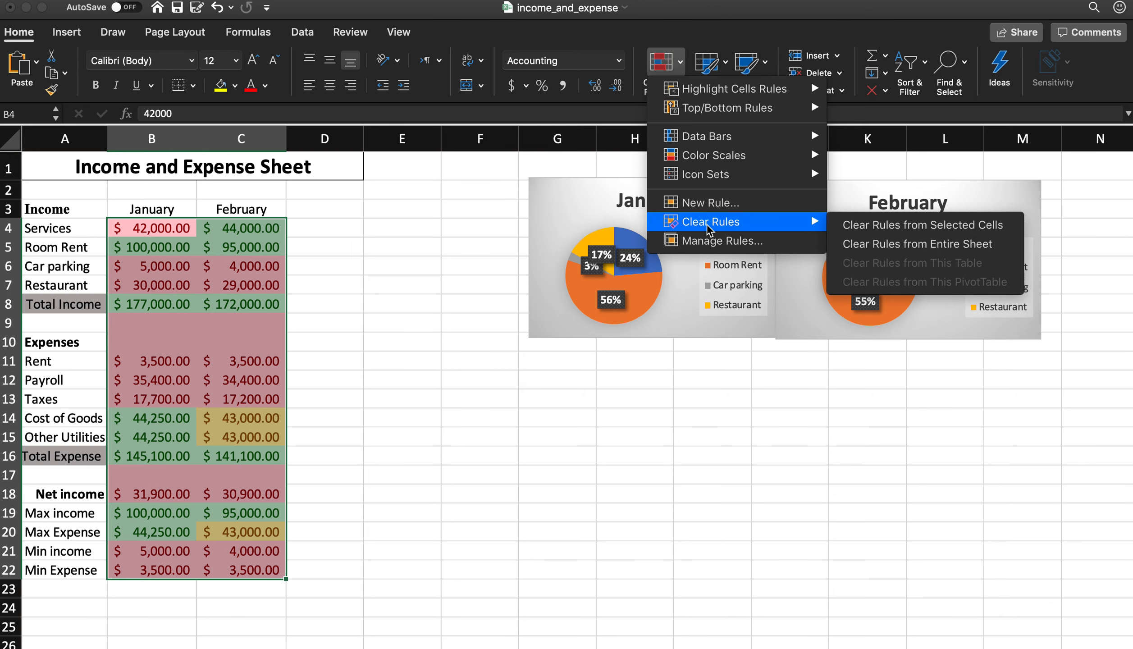
{"action": "left_click", "coordinate": [894, 224]}
{"action": "left_click", "coordinate": [379, 417]}
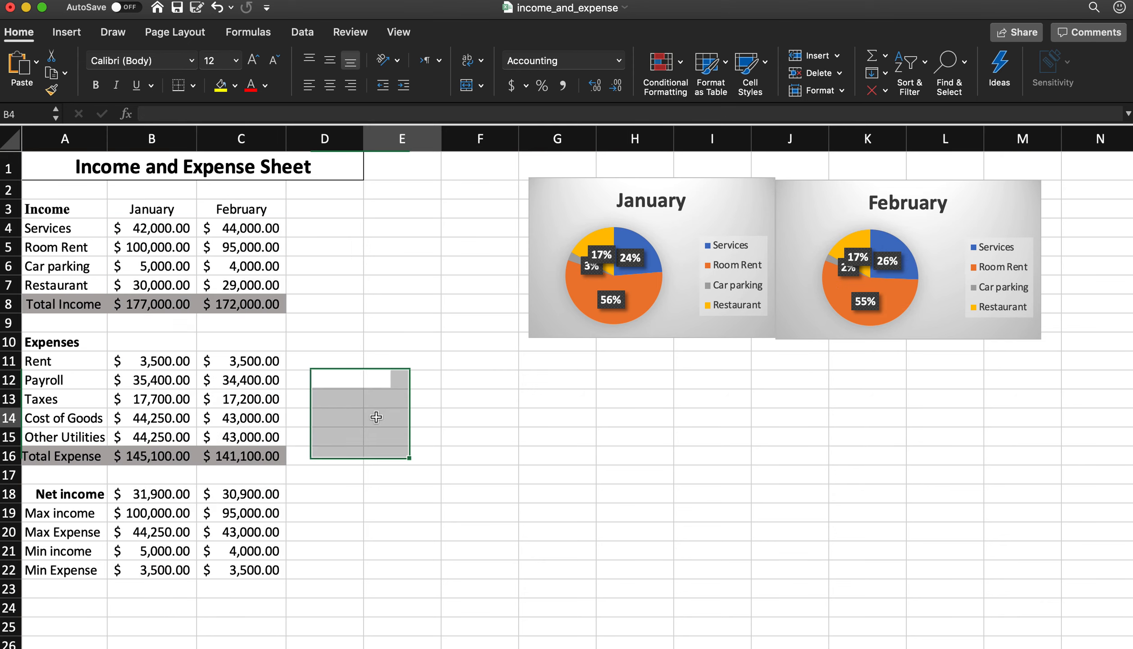
- Apply the green-yellow-red color scale to the values in B4:C22
{"action": "left_click_drag", "start_coordinate": [130, 231], "coordinate": [253, 571]}
{"action": "left_click", "coordinate": [661, 63]}
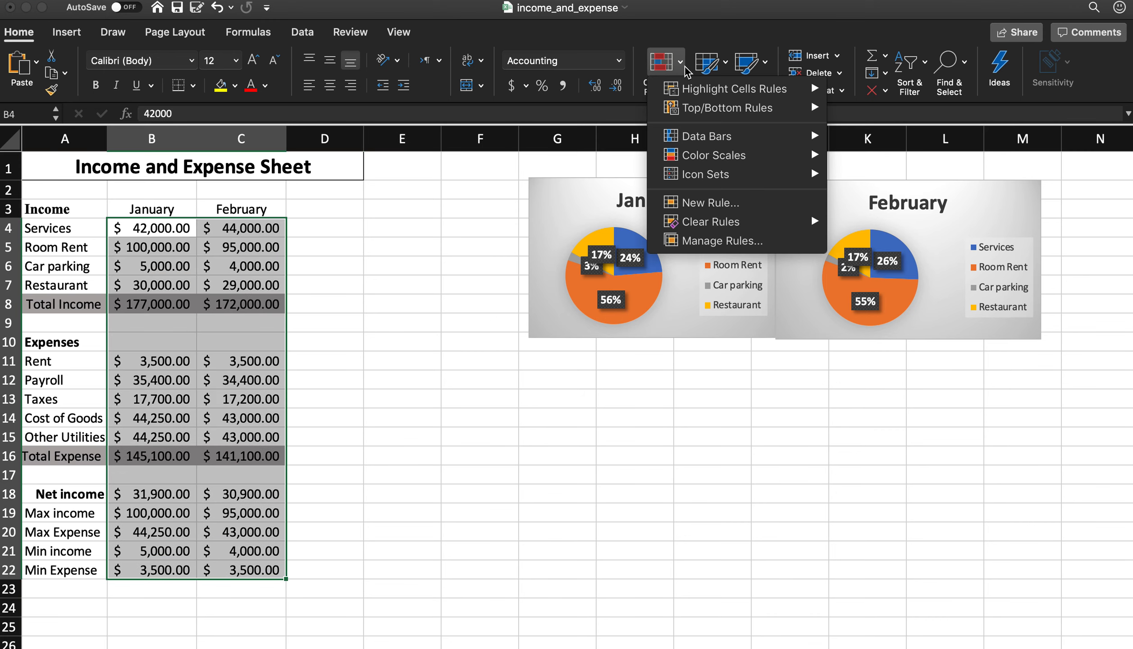
{"action": "mouse_move", "coordinate": [721, 153]}
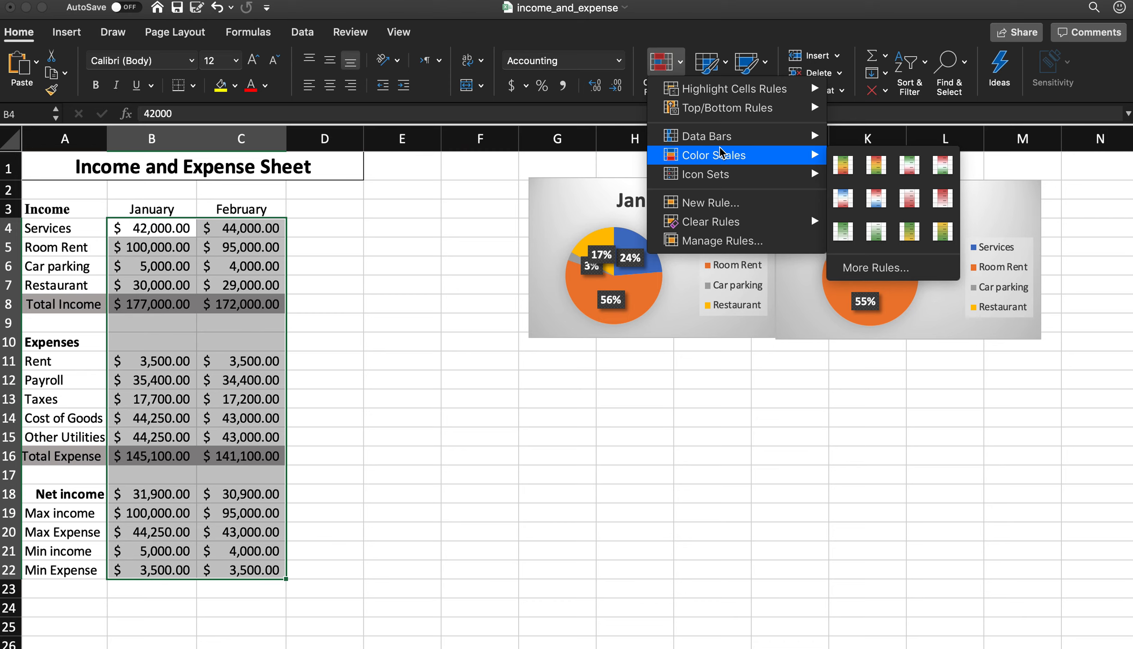
{"action": "left_click", "coordinate": [843, 166]}
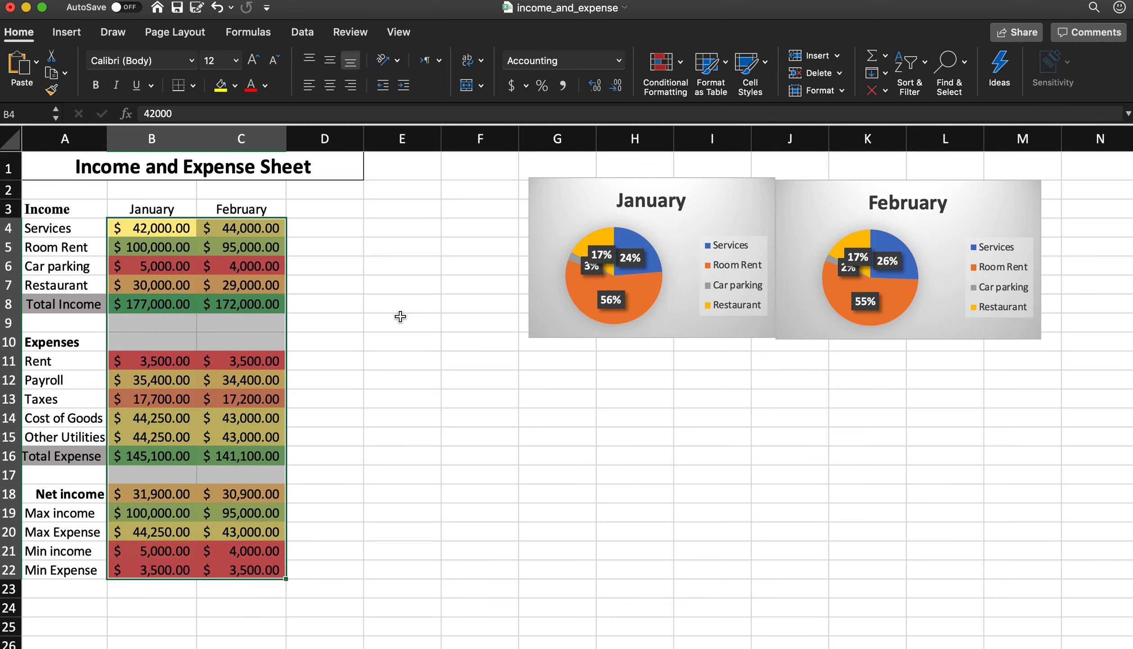
{"action": "left_click", "coordinate": [401, 320]}
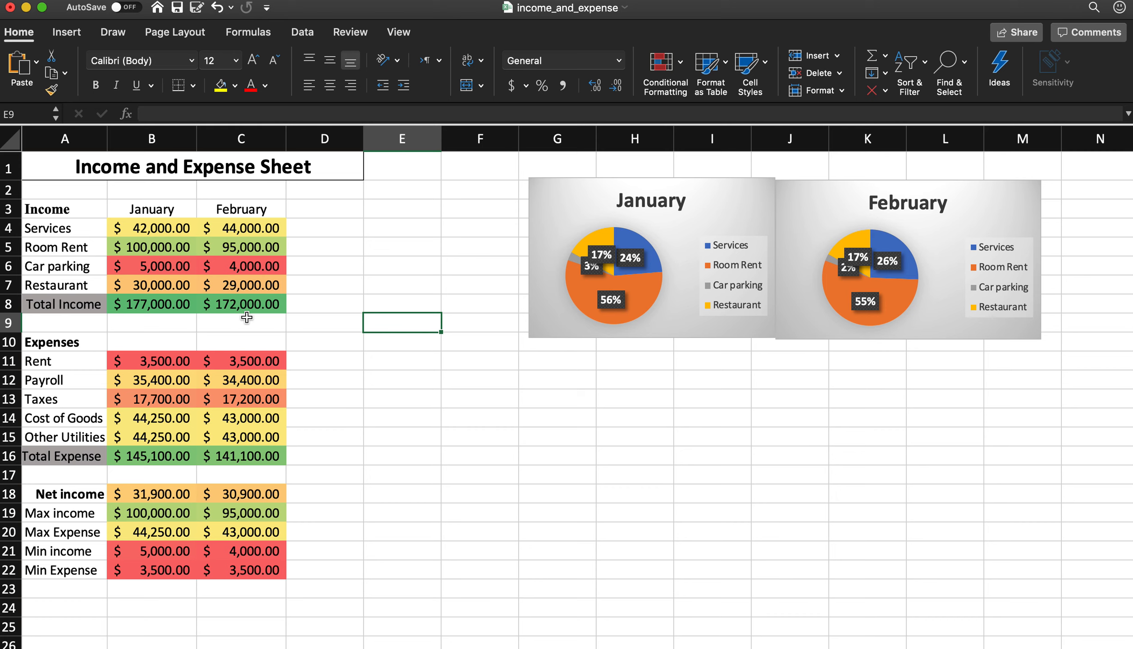
- Examine the graded color scale rule on B4:C22, including its applied range, the scope choices for listed rules, and its formatting settings
{"action": "left_click_drag", "start_coordinate": [122, 229], "coordinate": [230, 572]}
{"action": "left_click", "coordinate": [661, 65]}
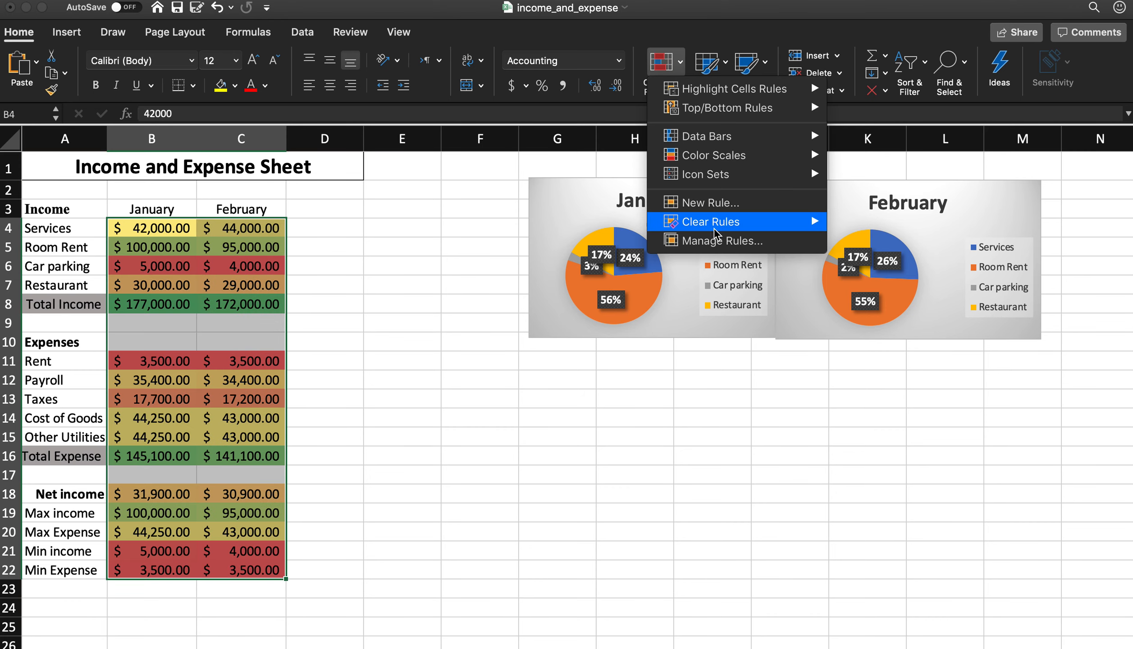
{"action": "left_click", "coordinate": [720, 241]}
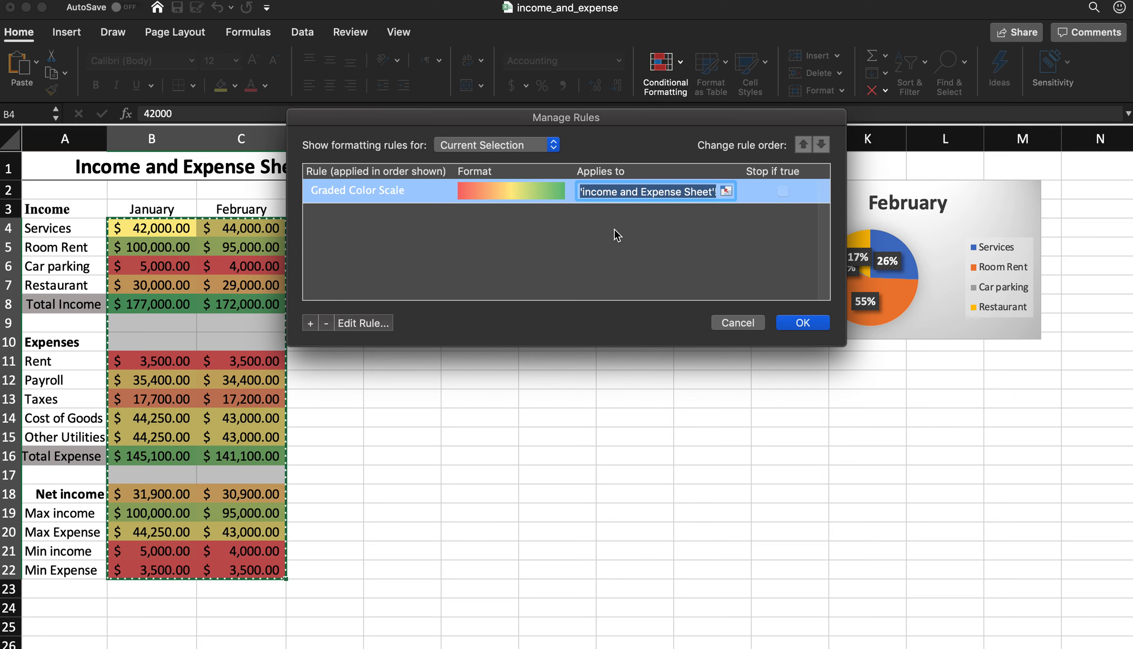
{"action": "left_click", "coordinate": [659, 191]}
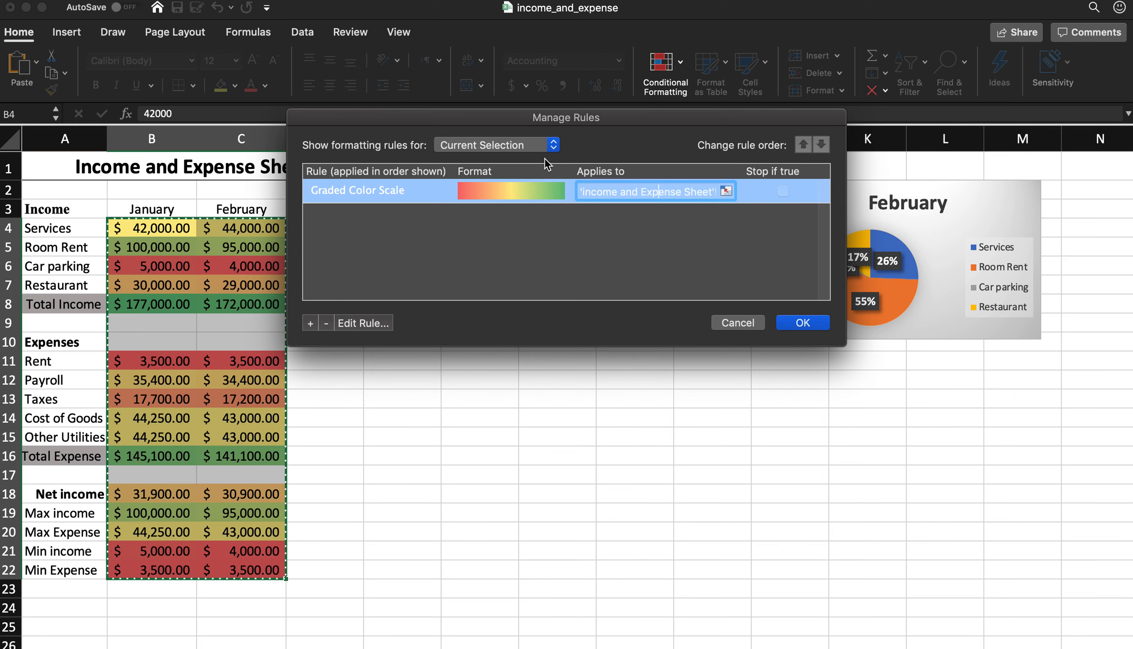
{"action": "left_click", "coordinate": [553, 144]}
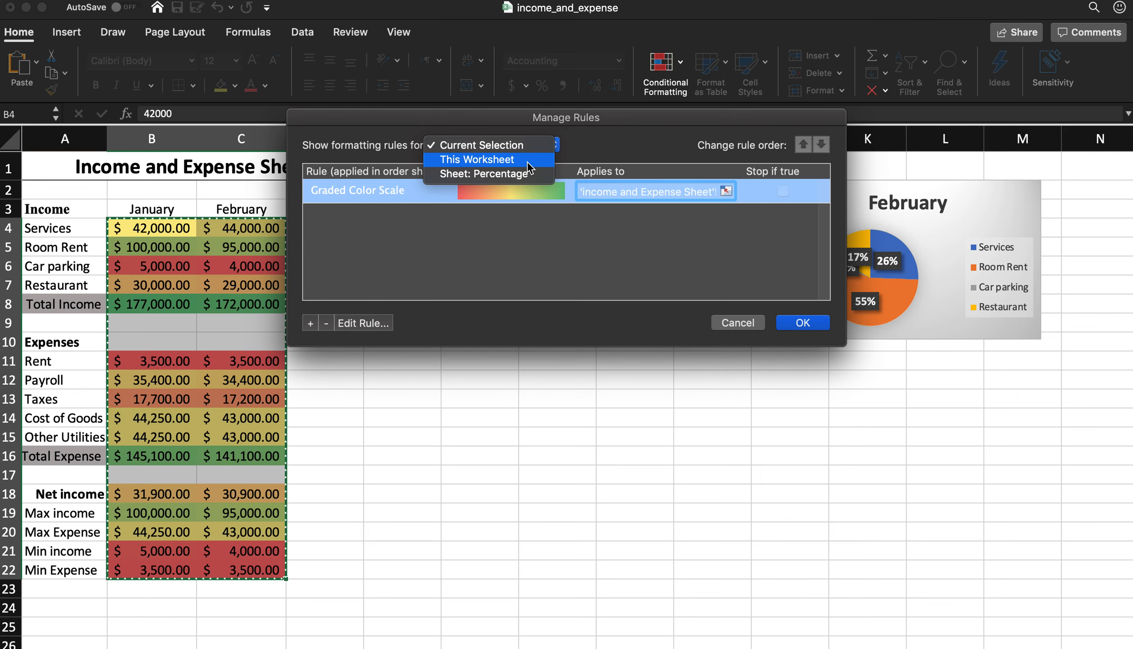
{"action": "left_click", "coordinate": [472, 270]}
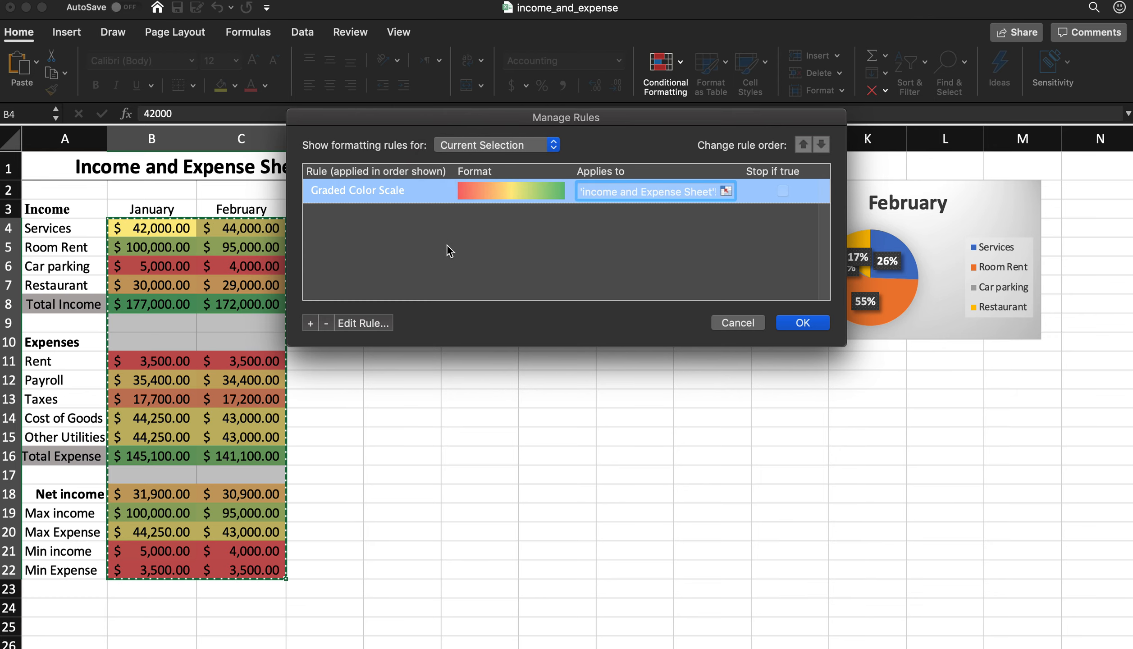
{"action": "left_click", "coordinate": [519, 145]}
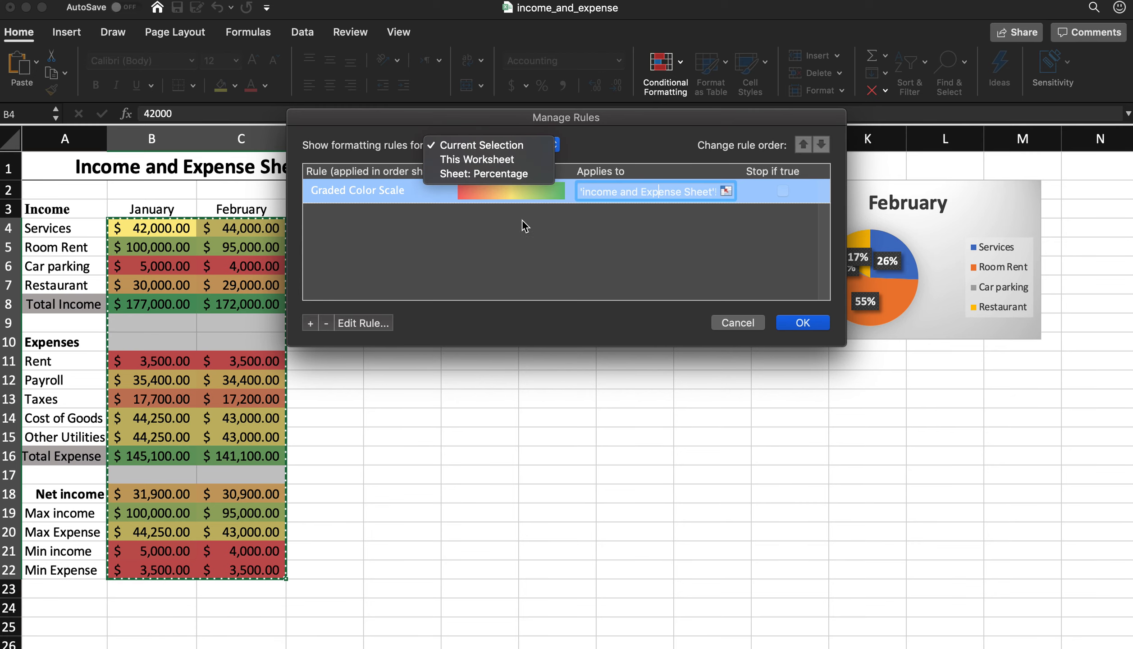
{"action": "left_click", "coordinate": [521, 258]}
{"action": "left_click", "coordinate": [508, 144]}
{"action": "left_click", "coordinate": [493, 262]}
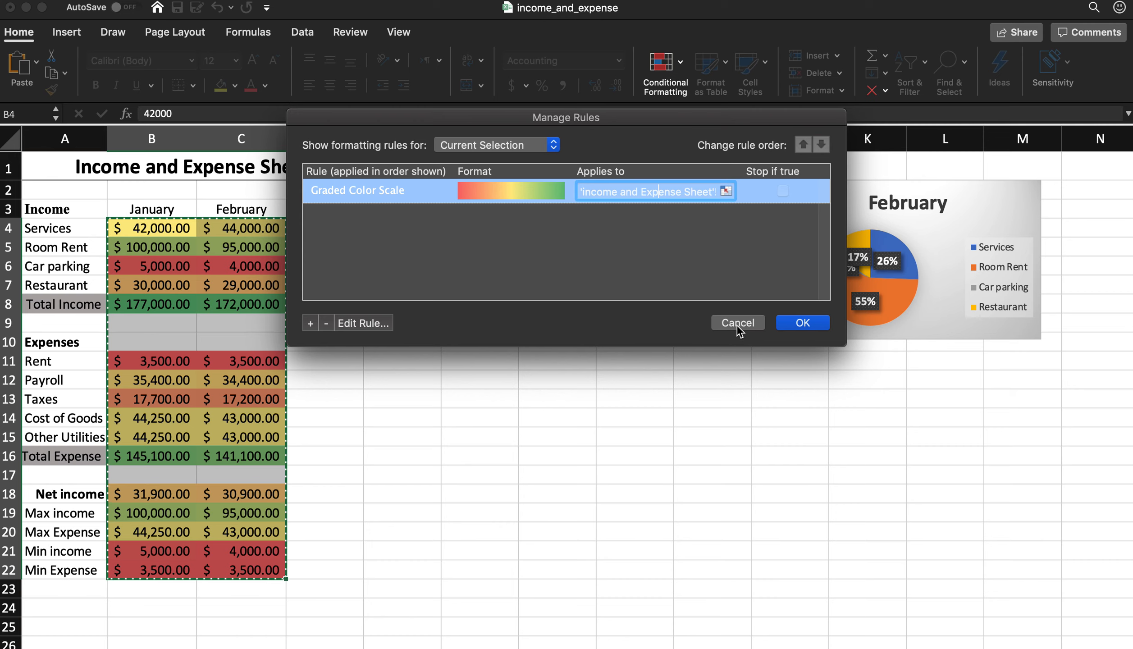
{"action": "left_click", "coordinate": [379, 328]}
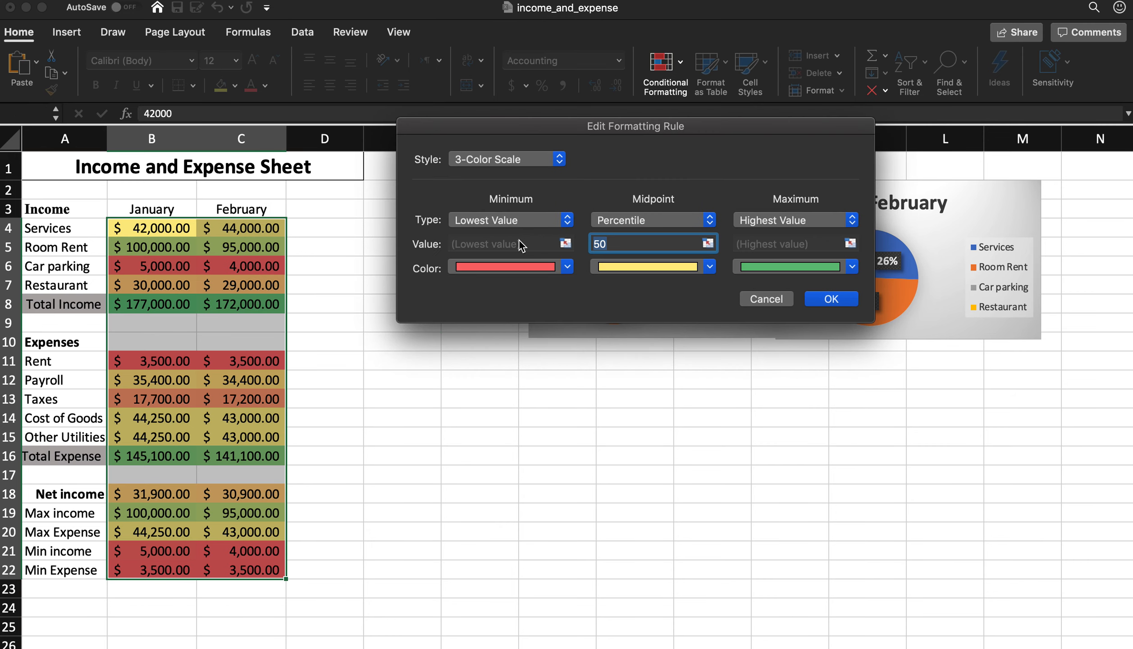
{"action": "left_click", "coordinate": [776, 299]}
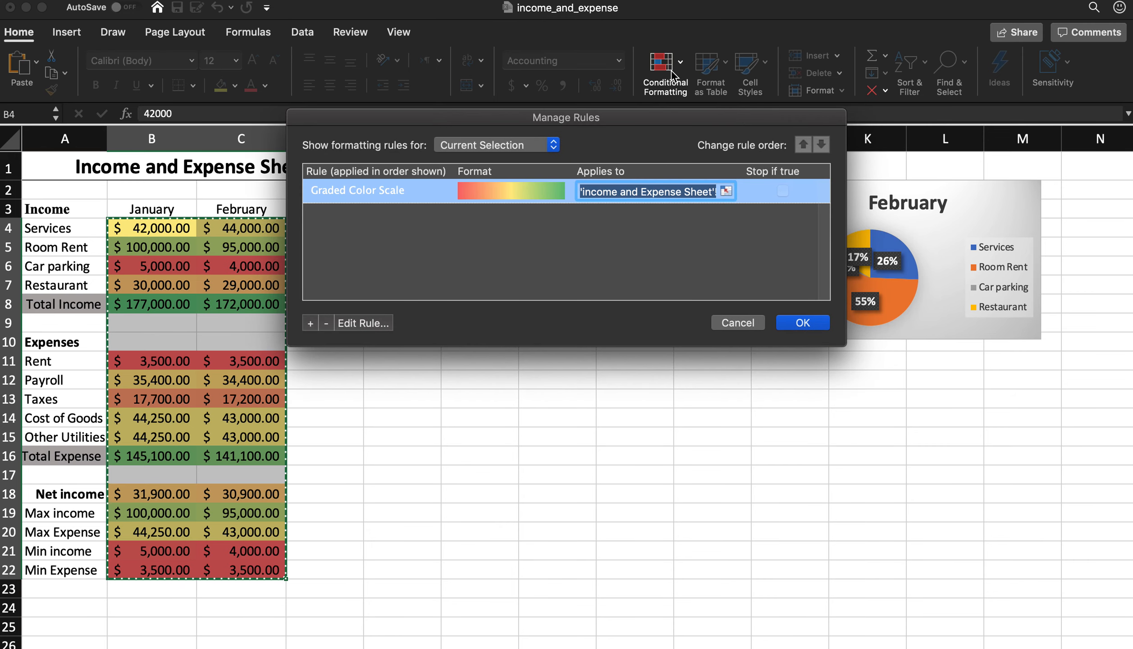
- Edit the graded color scale rule to use standard blue as the maximum color, and apply it to the sheet
{"action": "left_click", "coordinate": [377, 325]}
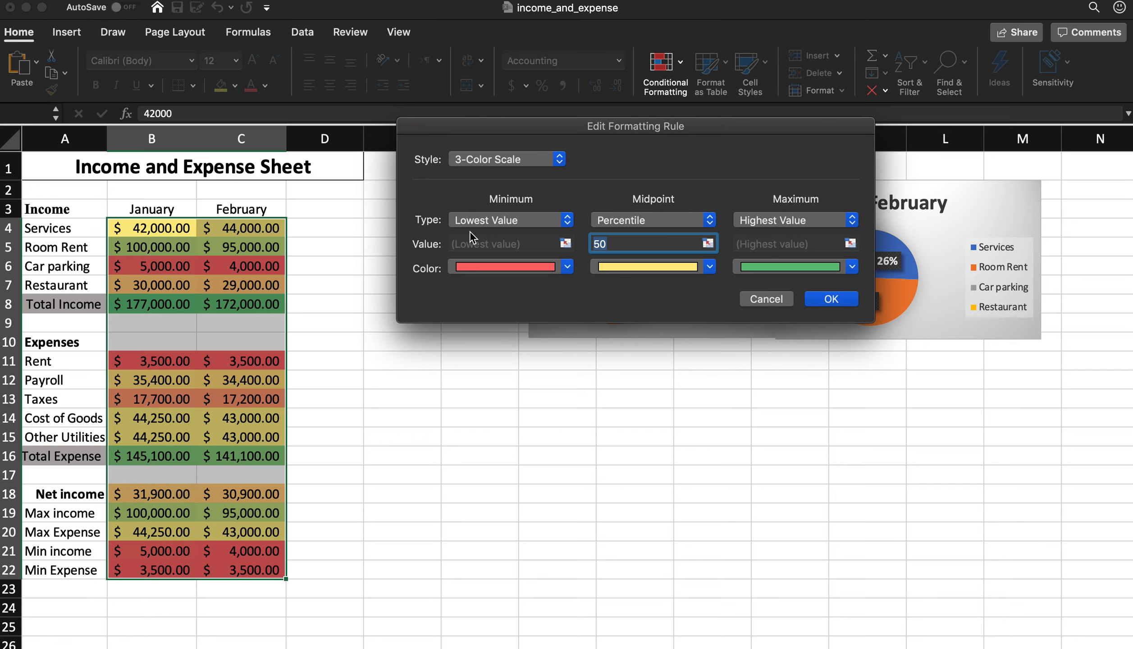
{"action": "left_click", "coordinate": [471, 267]}
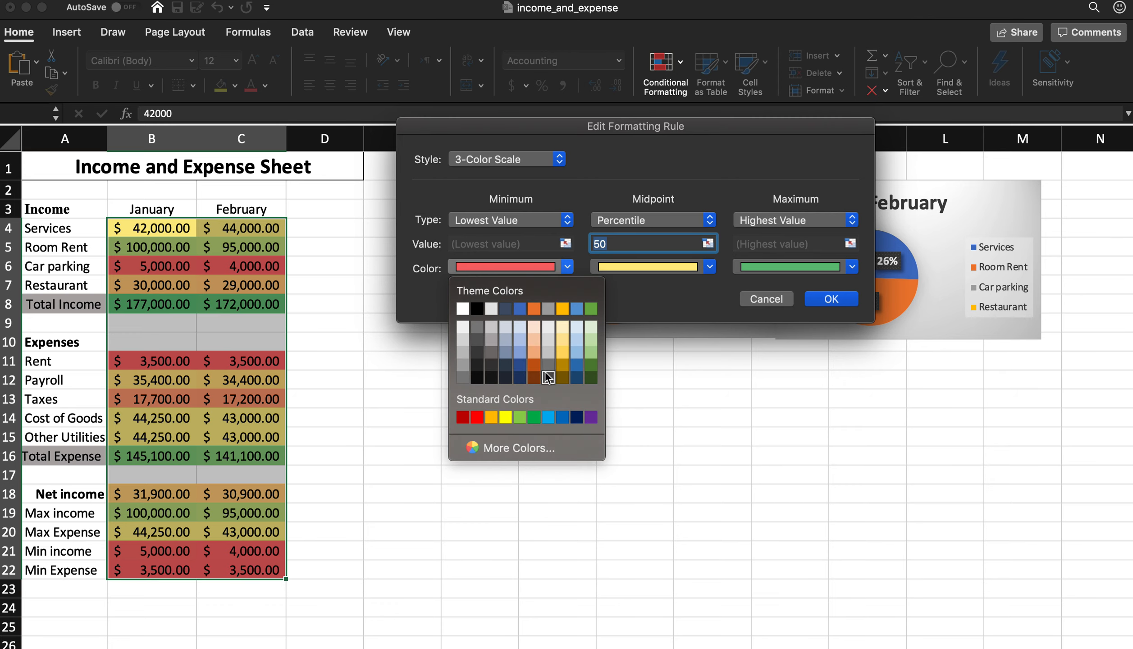
{"action": "left_click", "coordinate": [662, 279]}
{"action": "left_click", "coordinate": [784, 268]}
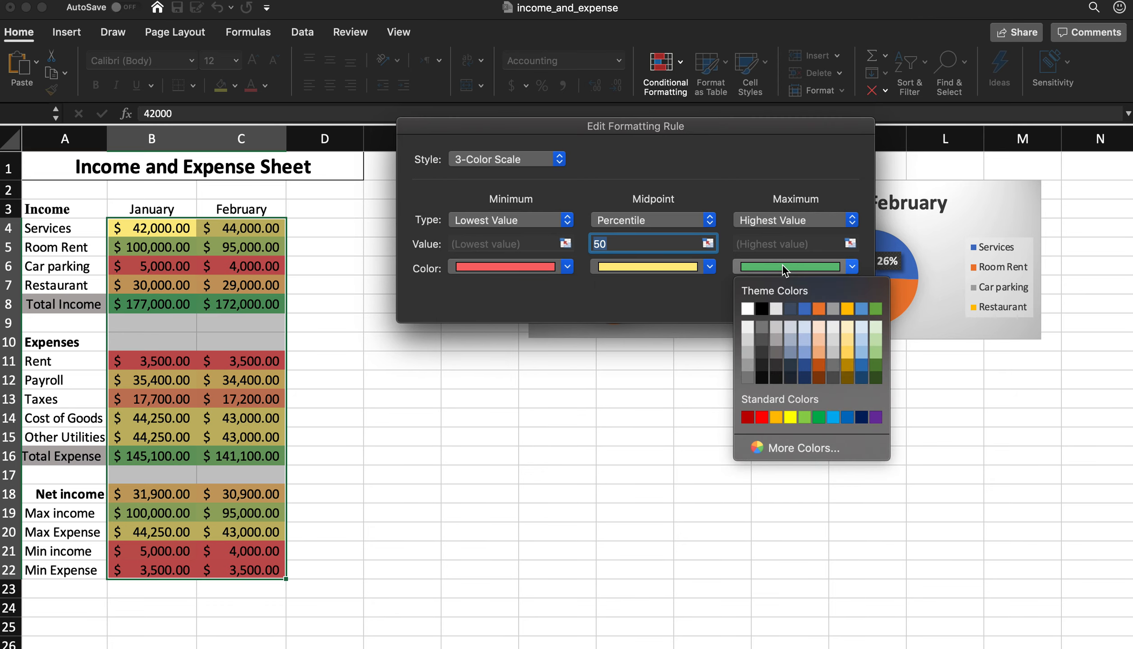
{"action": "left_click", "coordinate": [852, 420]}
{"action": "left_click", "coordinate": [842, 305]}
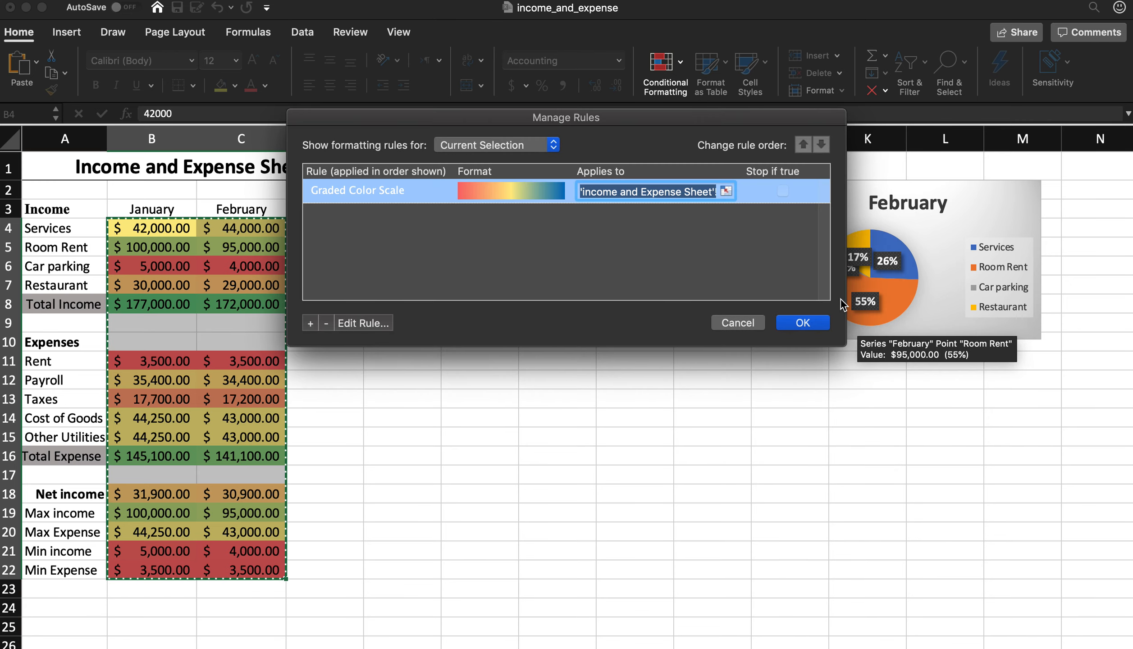
{"action": "left_click", "coordinate": [816, 325]}
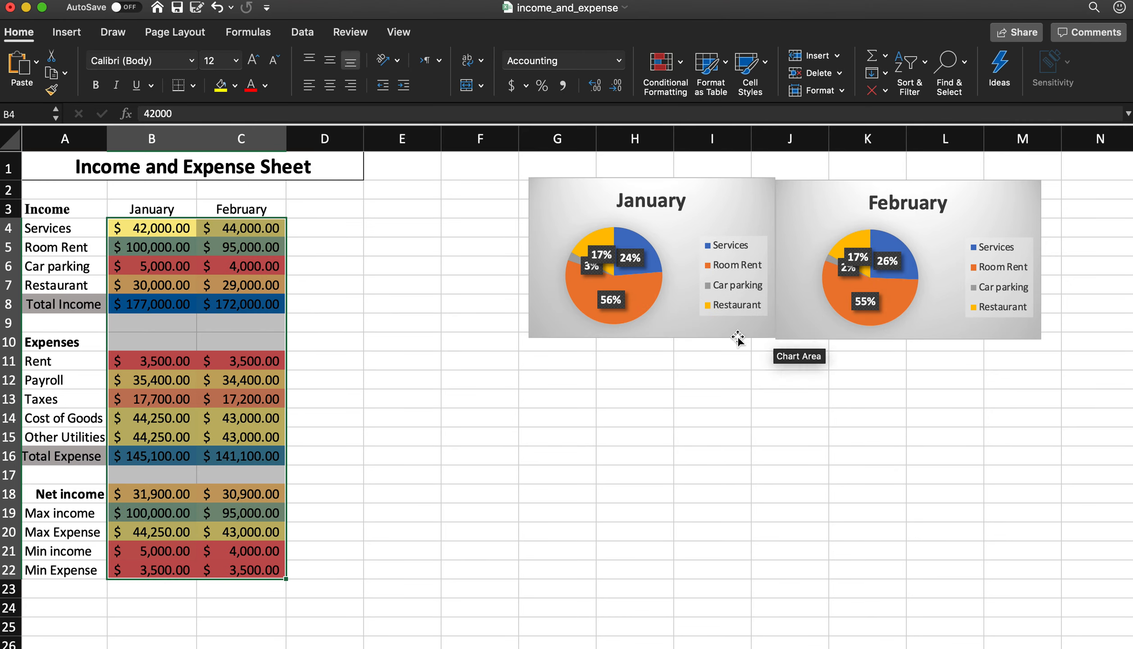
{"action": "left_click", "coordinate": [338, 424]}
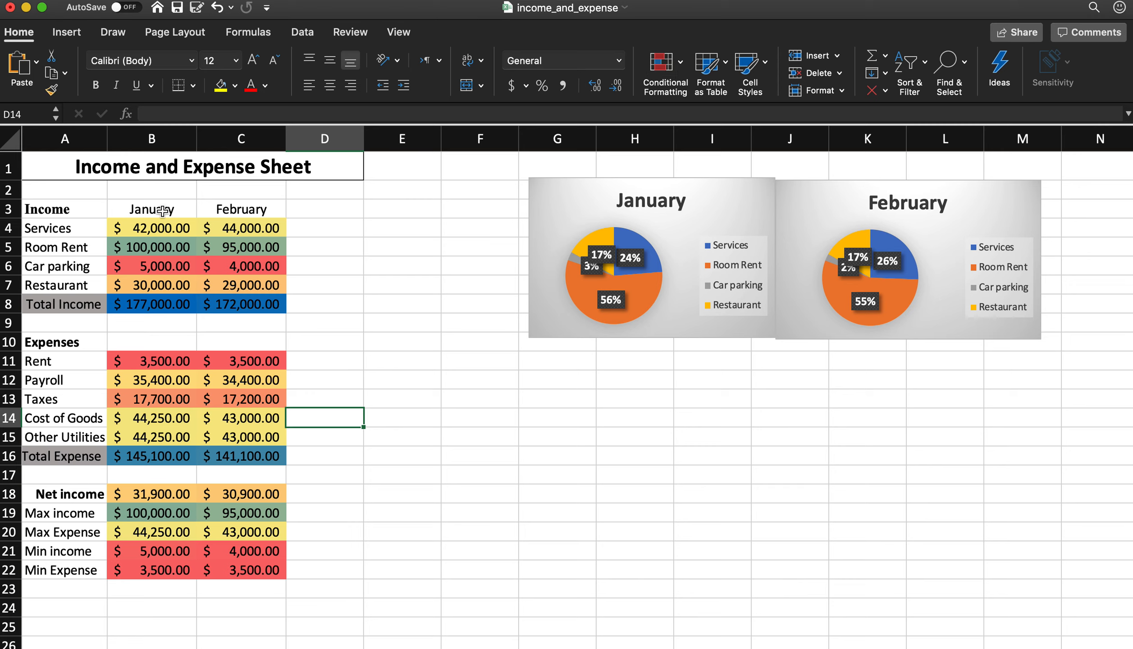
- Edit the graded color scale rule to use dark orange for the midpoint and dark red for the minimum, and apply it
{"action": "left_click_drag", "start_coordinate": [149, 207], "coordinate": [221, 569]}
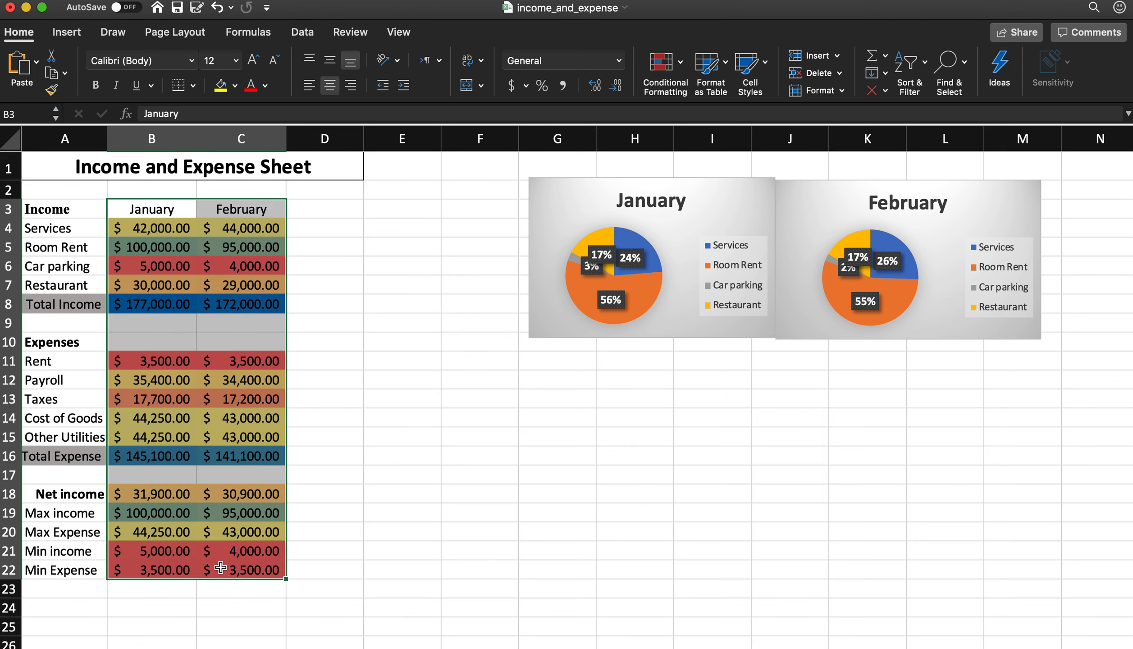
{"action": "left_click", "coordinate": [663, 72]}
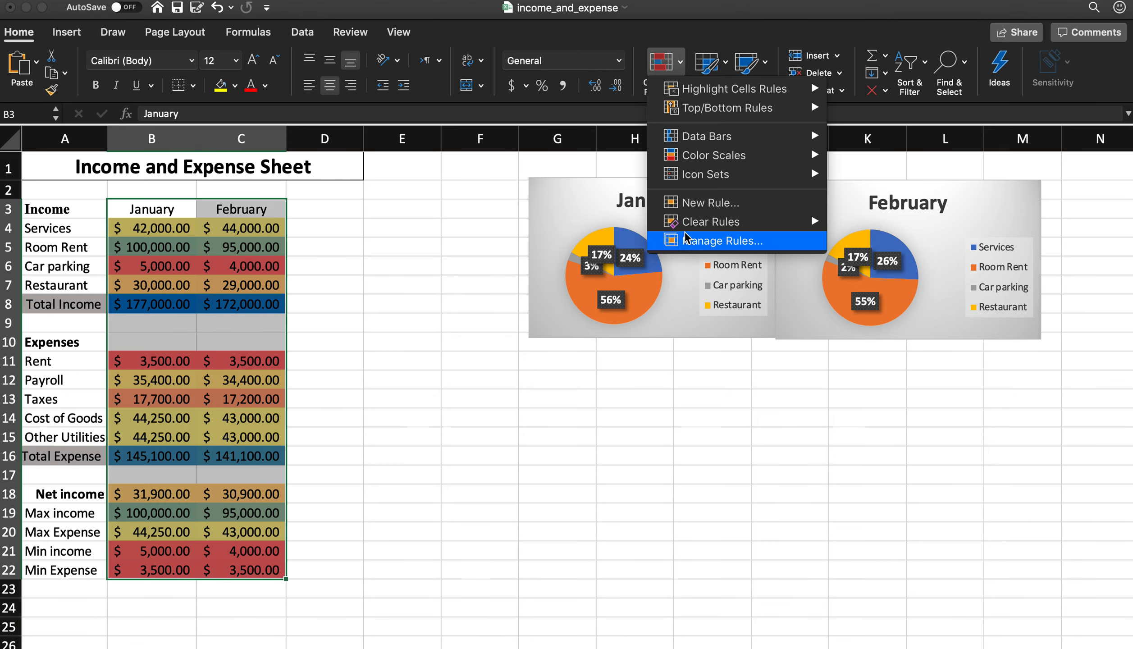
{"action": "left_click", "coordinate": [698, 244]}
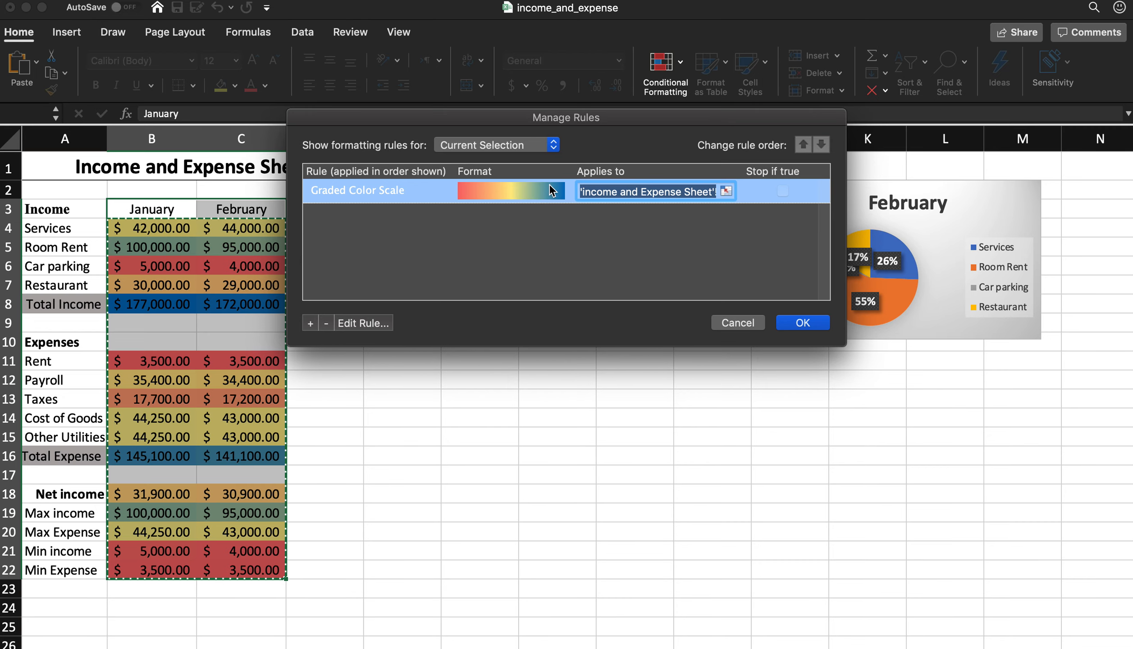
{"action": "left_click", "coordinate": [392, 323]}
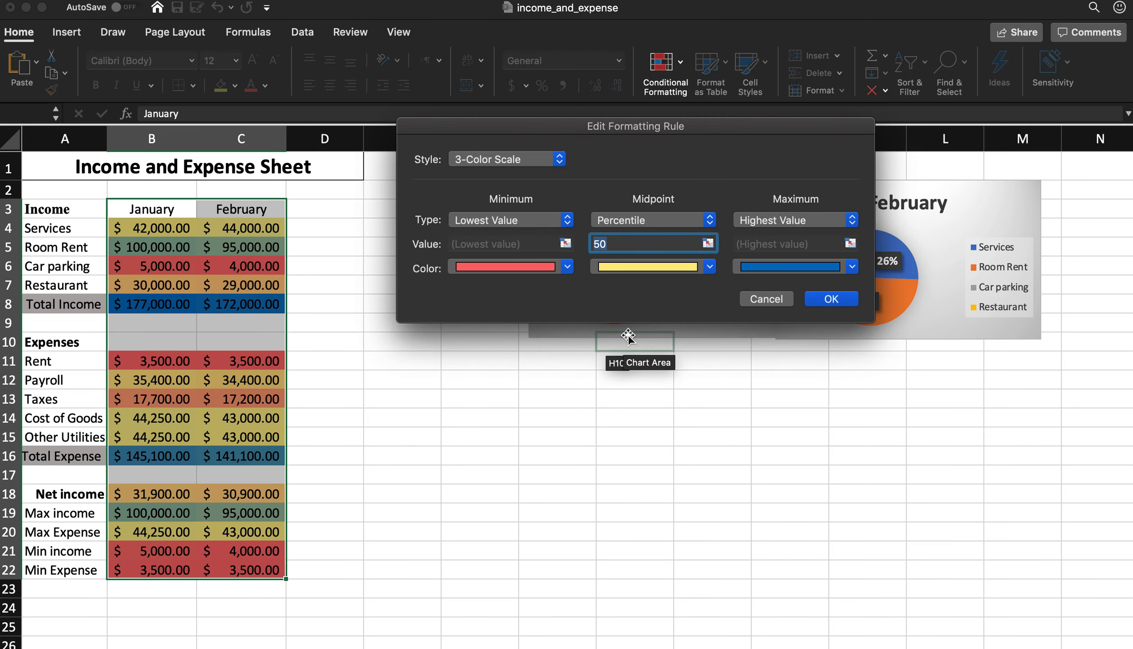
{"action": "left_click", "coordinate": [640, 266]}
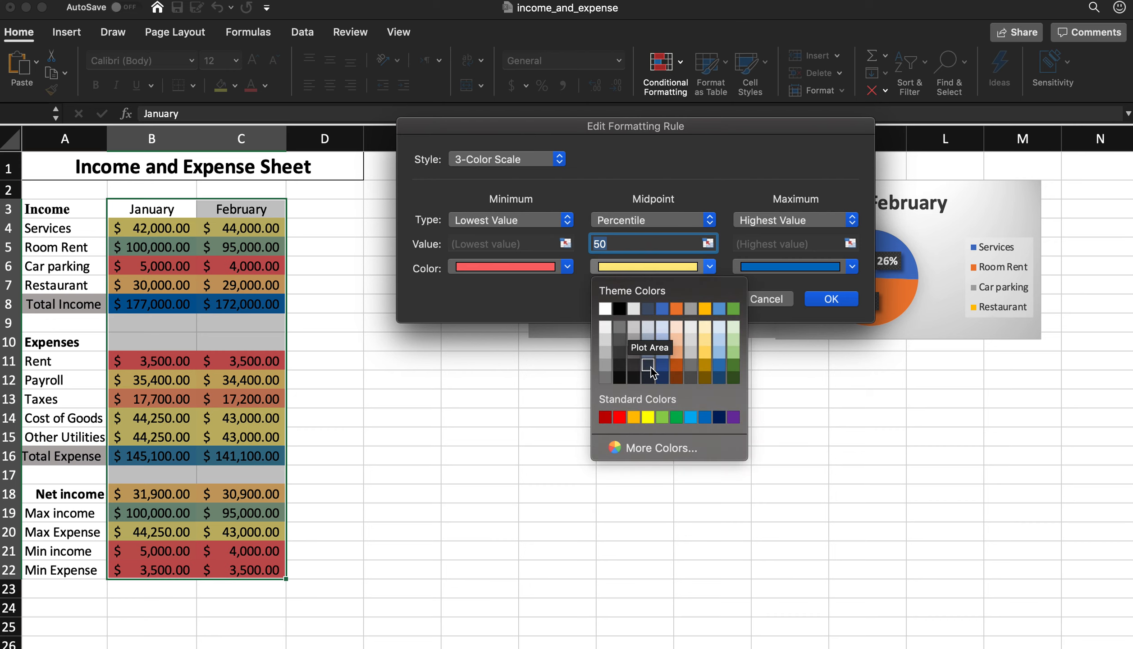
{"action": "left_click", "coordinate": [676, 366]}
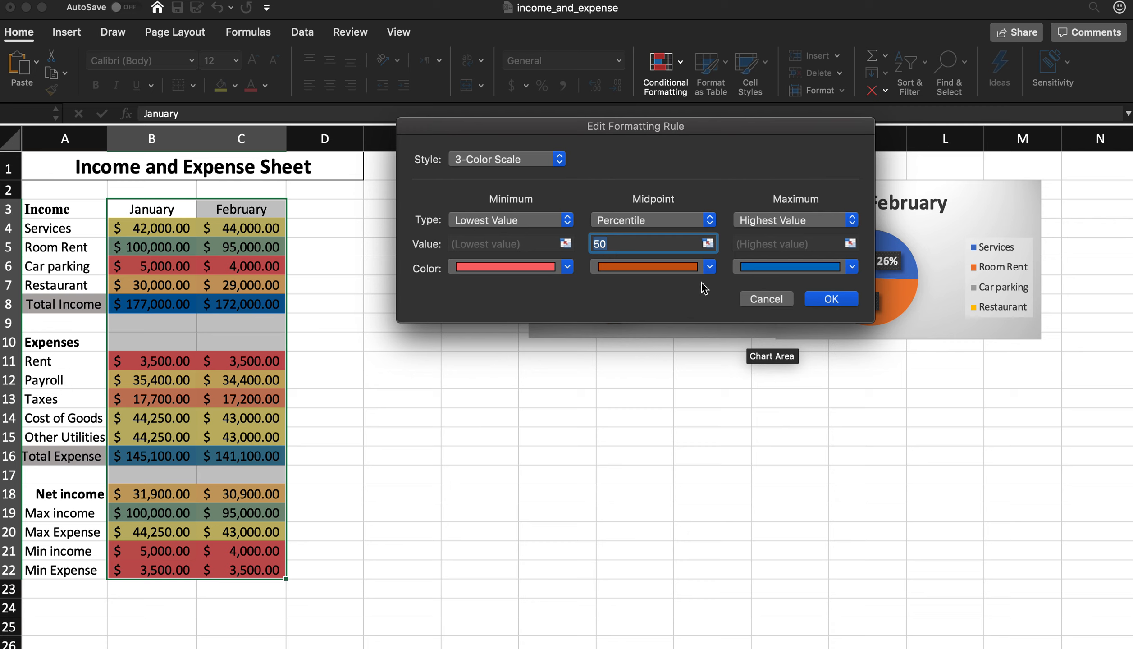
{"action": "left_click", "coordinate": [561, 266]}
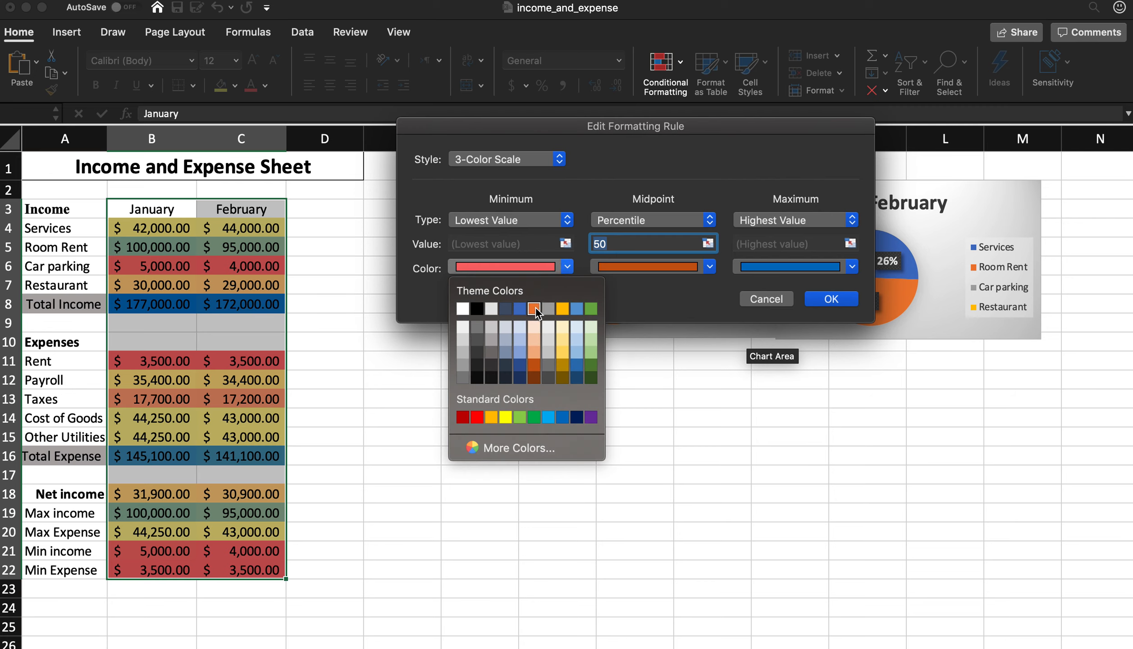
{"action": "left_click", "coordinate": [463, 417]}
{"action": "left_click", "coordinate": [830, 303]}
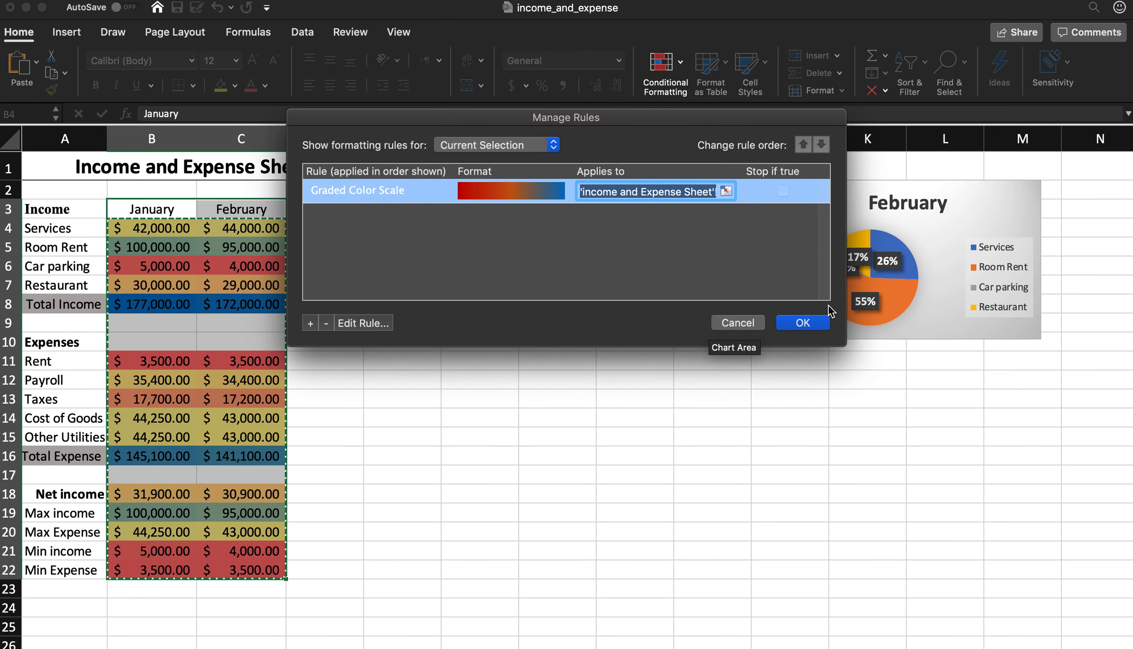
{"action": "left_click", "coordinate": [818, 321]}
{"action": "left_click", "coordinate": [371, 328]}
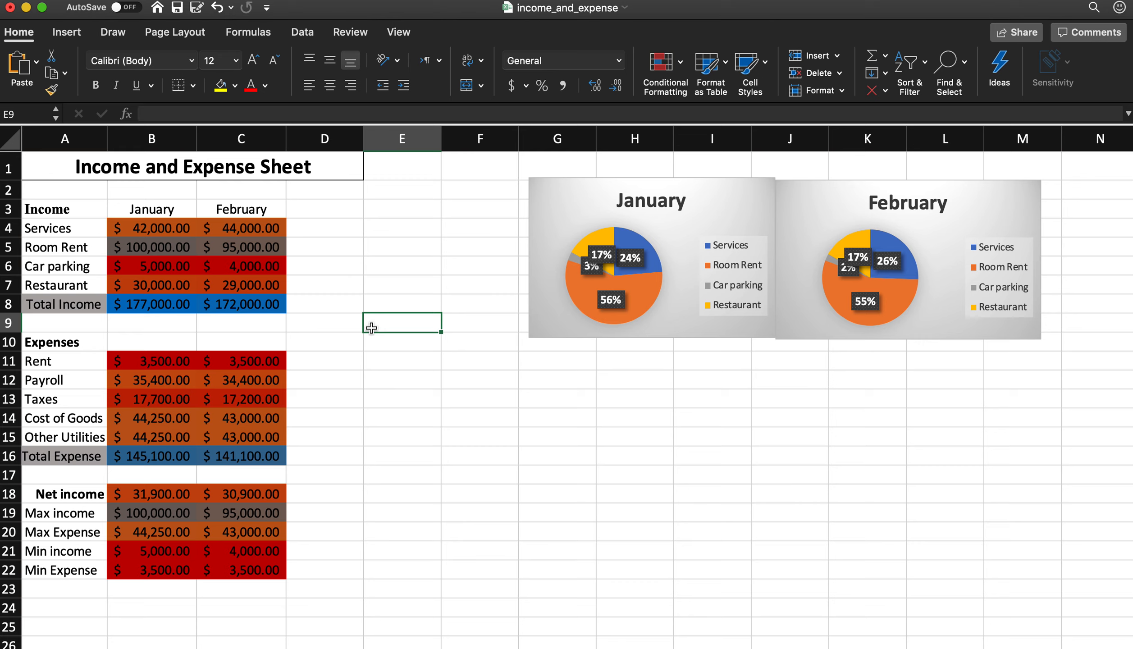
- Edit the color scale rule on B4:C22 to use standard yellow for the midpoint and green for the maximum, and apply it
{"action": "left_click_drag", "start_coordinate": [153, 231], "coordinate": [220, 573]}
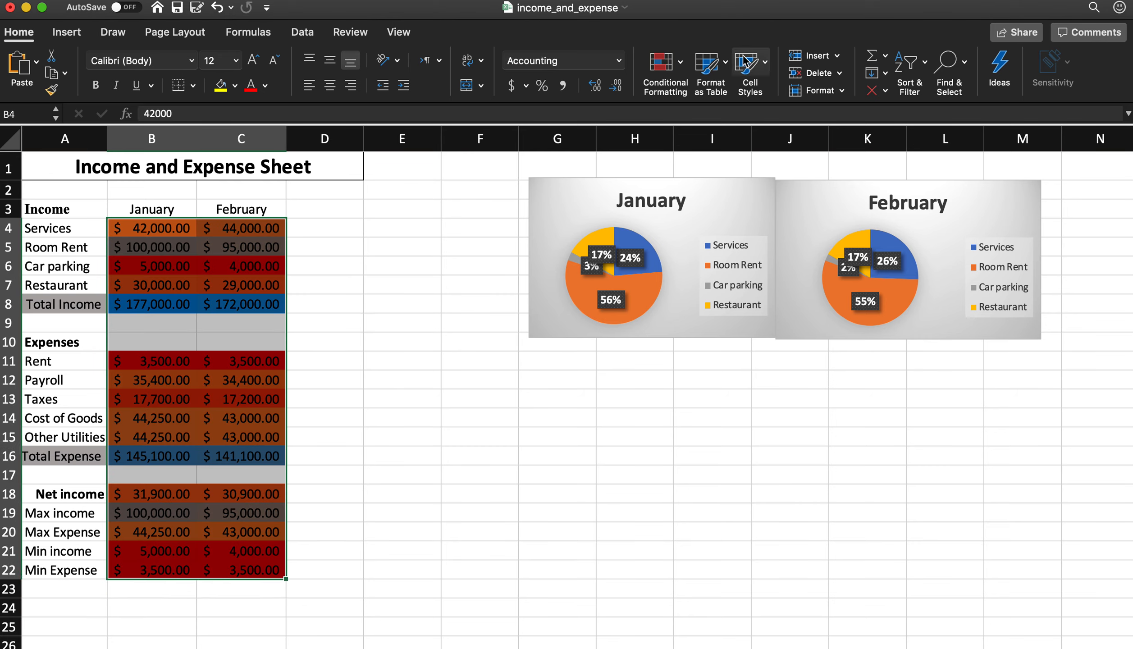
{"action": "left_click", "coordinate": [665, 63]}
{"action": "left_click", "coordinate": [708, 243]}
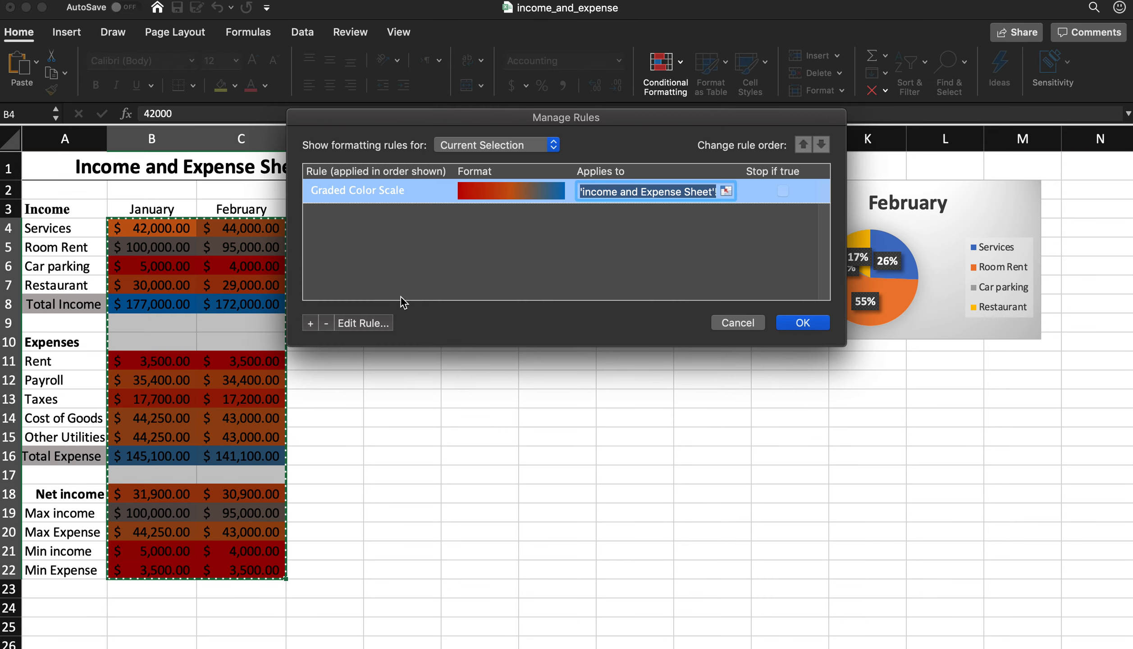
{"action": "left_click", "coordinate": [363, 323]}
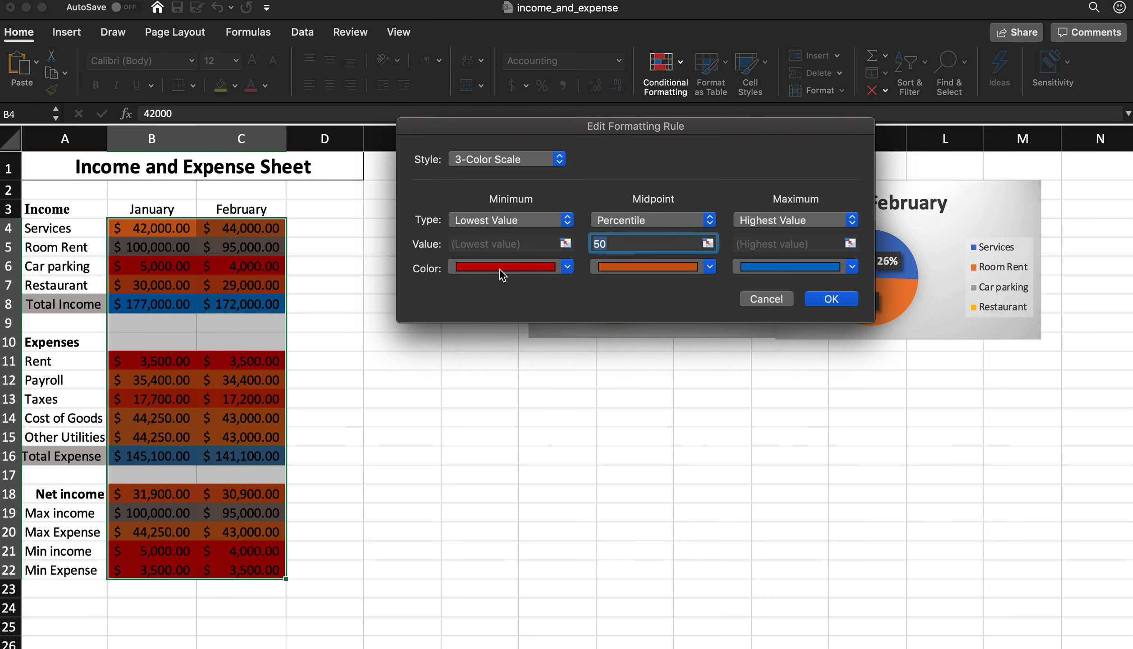
{"action": "left_click", "coordinate": [681, 267]}
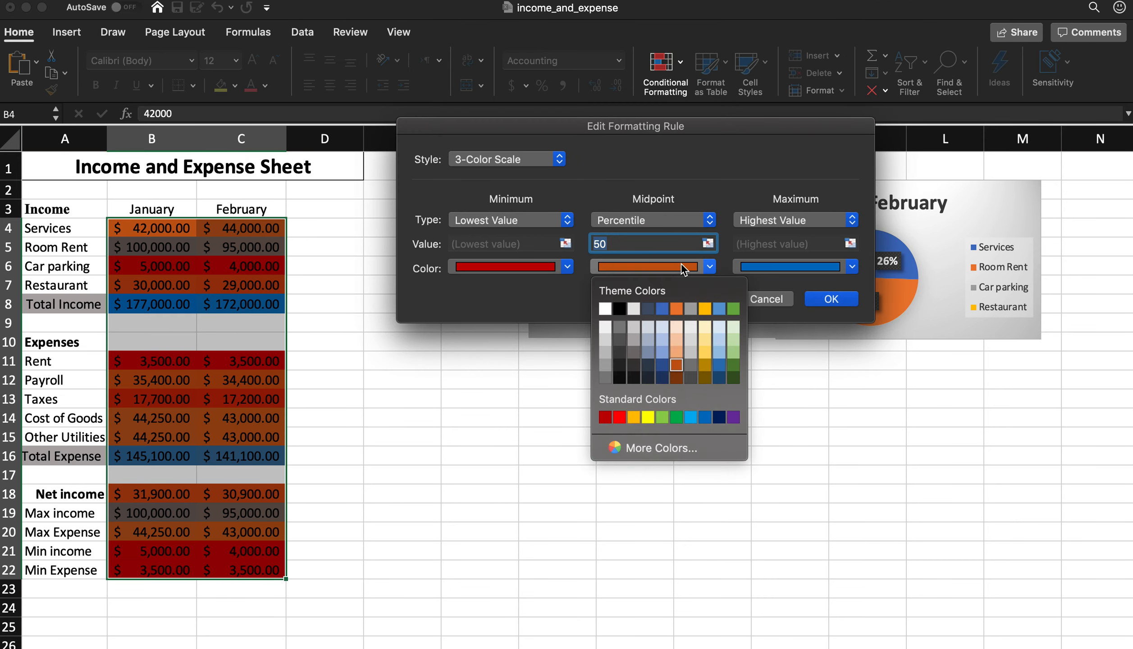
{"action": "left_click", "coordinate": [649, 416]}
{"action": "left_click", "coordinate": [794, 267]}
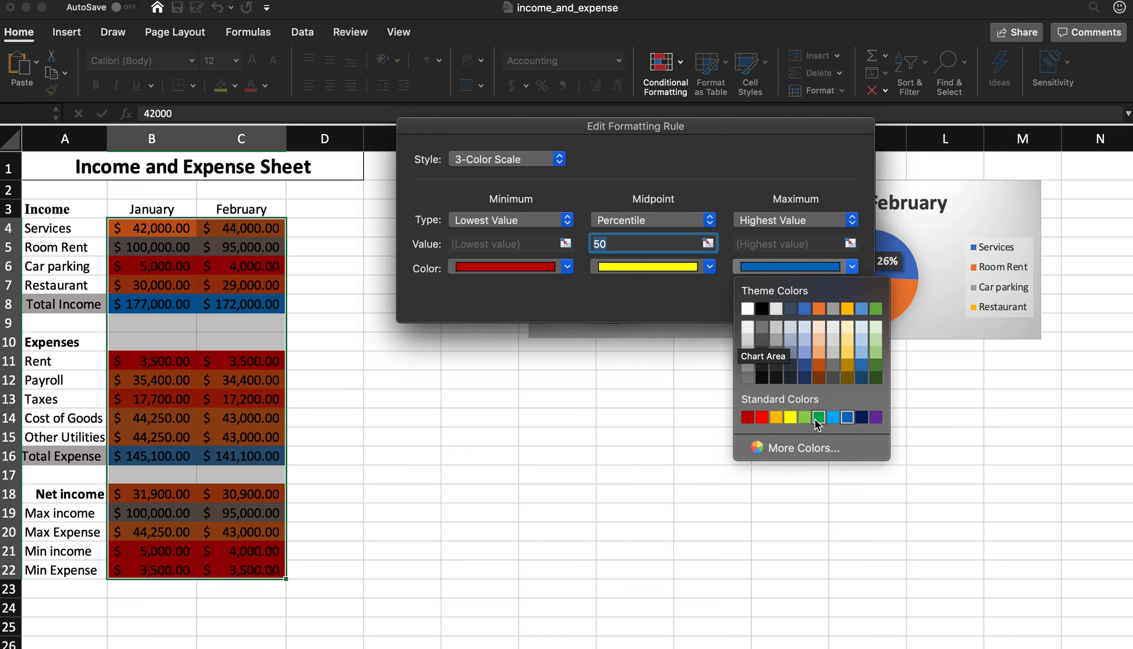
{"action": "left_click", "coordinate": [818, 417]}
{"action": "left_click", "coordinate": [846, 303]}
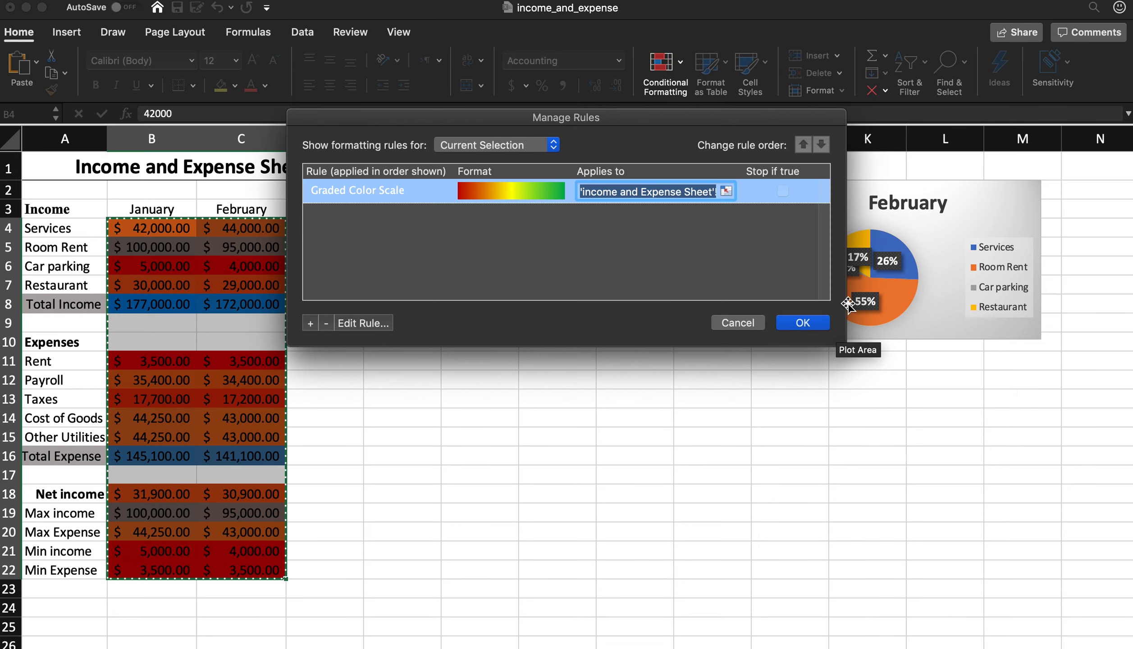
{"action": "left_click", "coordinate": [804, 324]}
{"action": "left_click", "coordinate": [490, 360]}
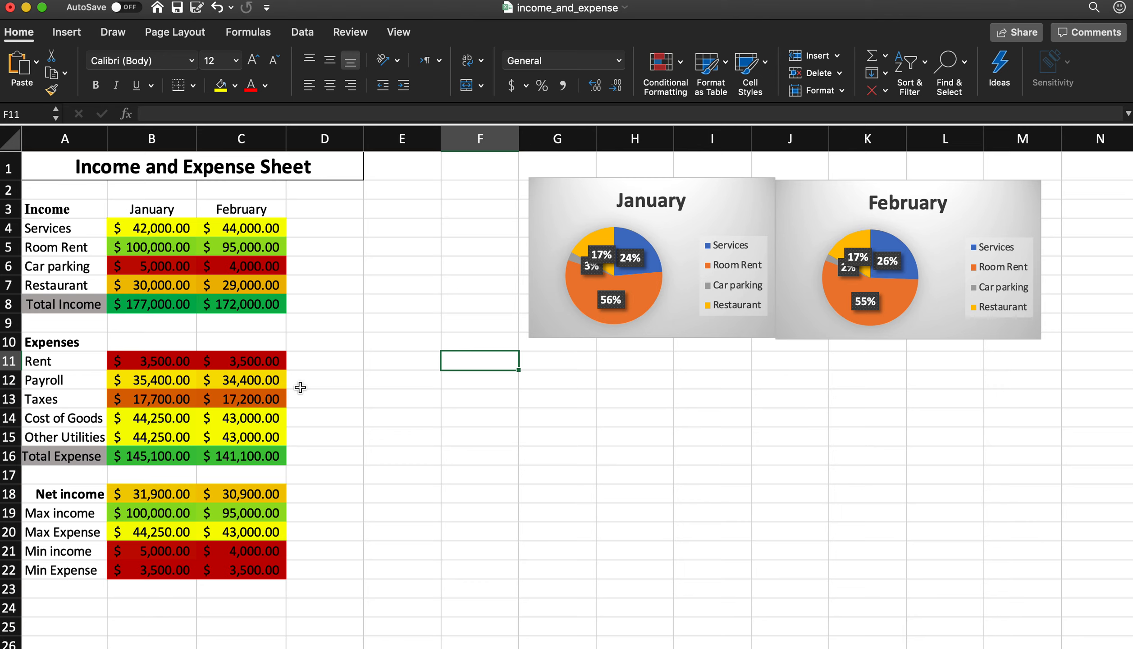
- Start an IF formula in B9 that tests whether January's total income in B8 is greater than 175000
{"action": "left_click", "coordinate": [242, 232]}
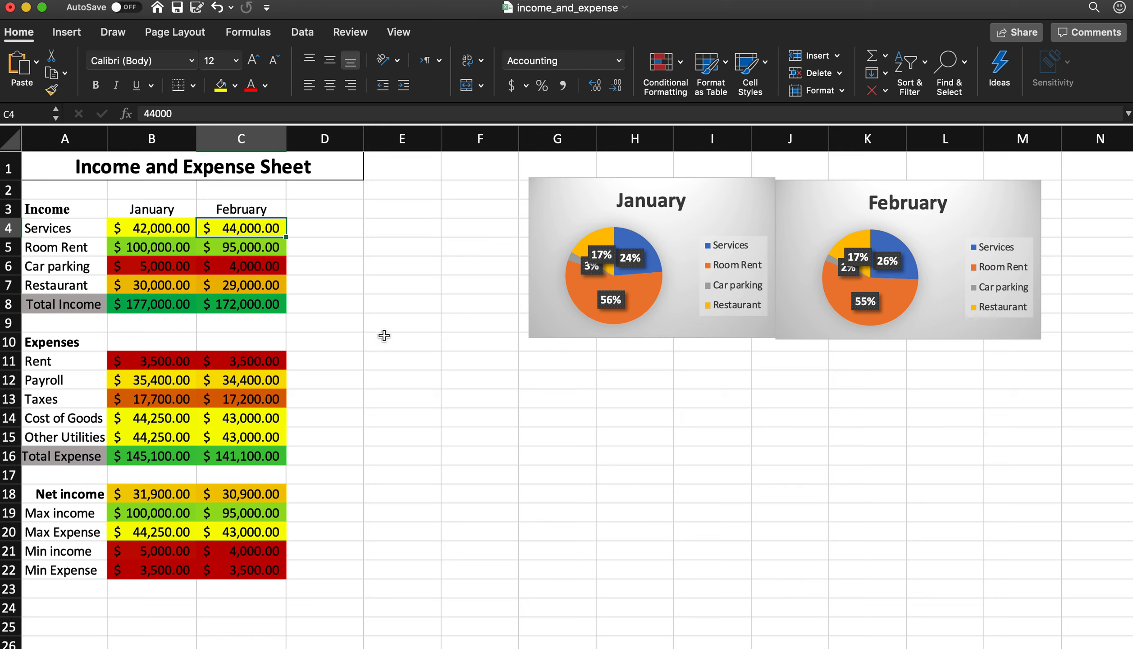
{"action": "left_click", "coordinate": [144, 325]}
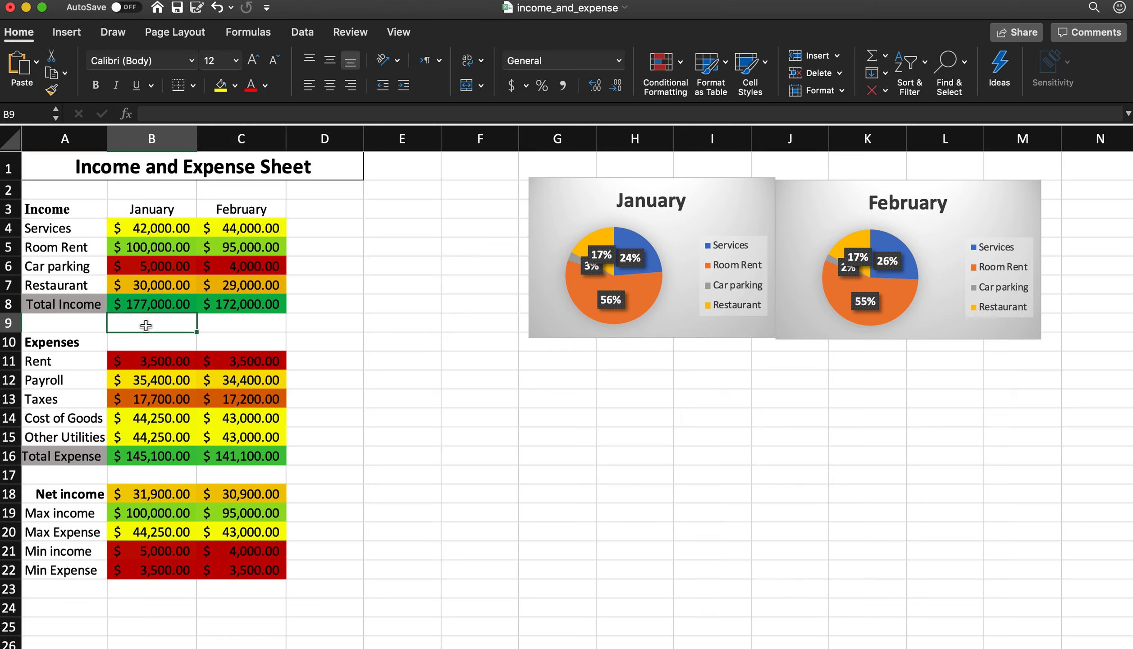
{"action": "type", "text": "="}
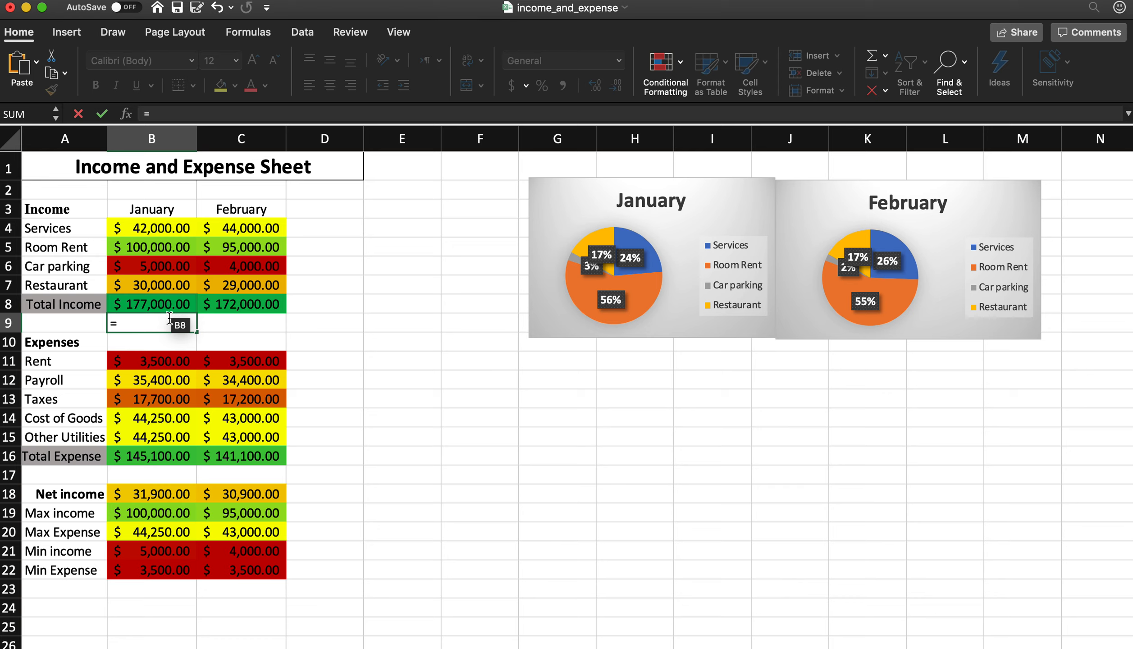
{"action": "type", "text": "if"}
{"action": "key", "text": "Tab"}
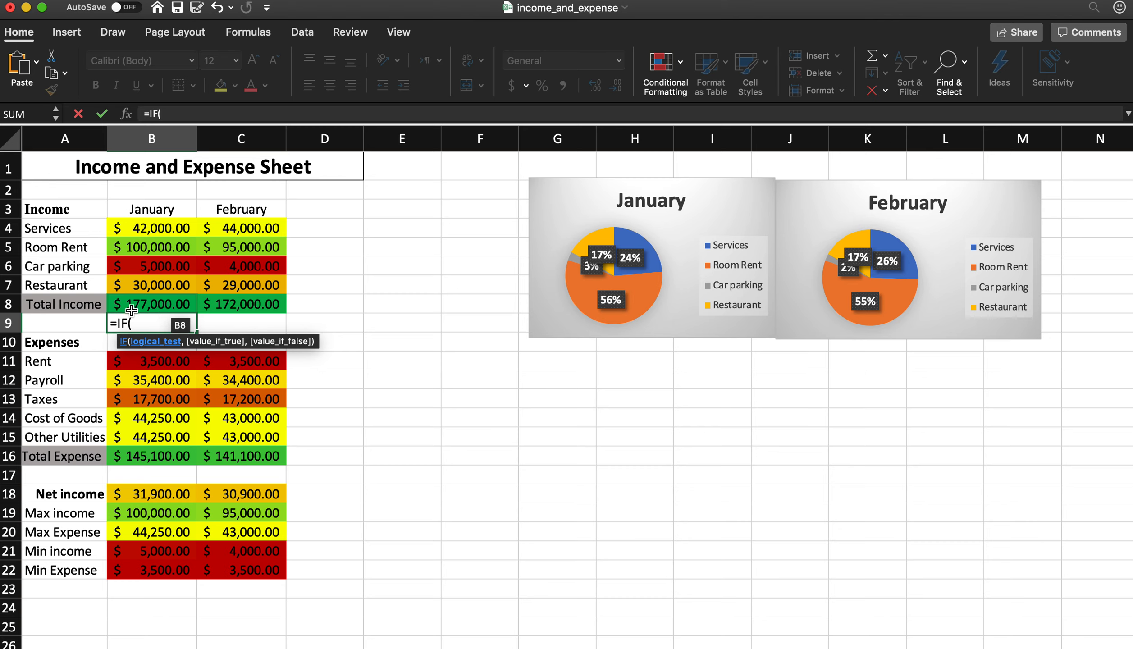
{"action": "left_click", "coordinate": [152, 303]}
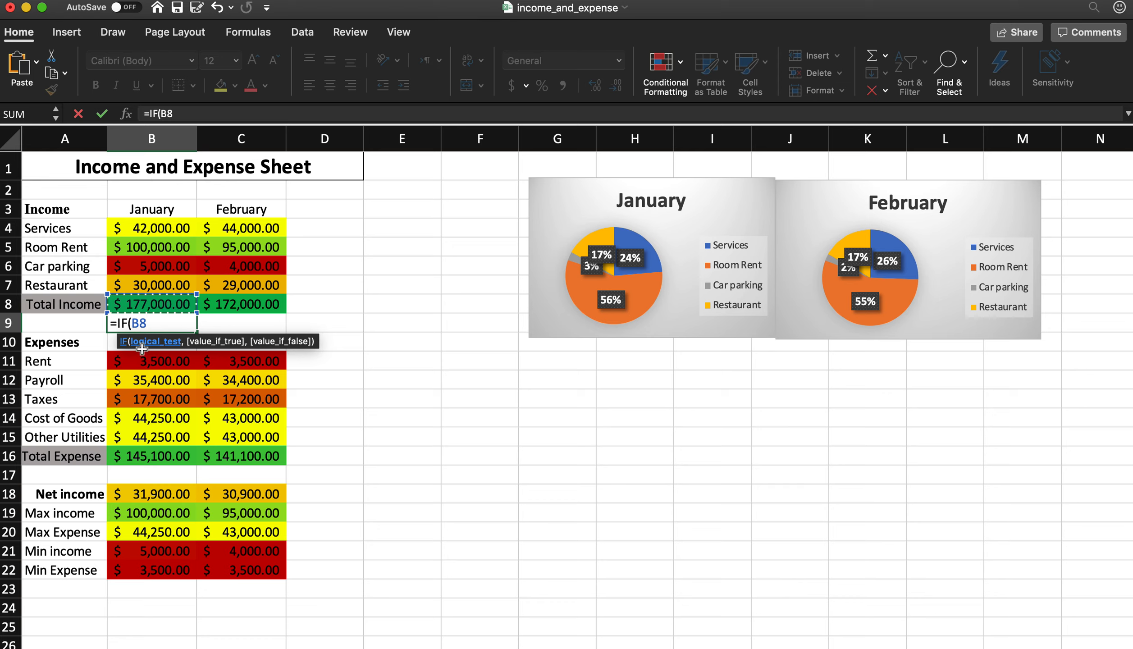
{"action": "type", "text": ">175000"}
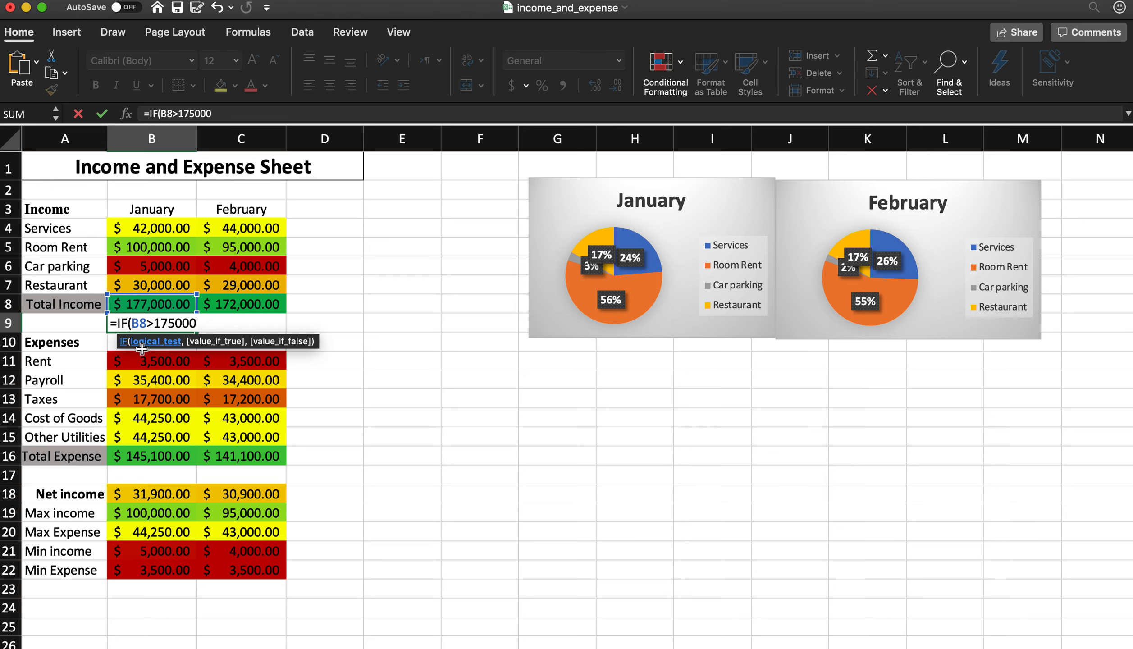
- Complete the IF formula with "Business is good" if true and "Business is going down" if false, and widen column B to fit the text
{"action": "type", "text": ","}
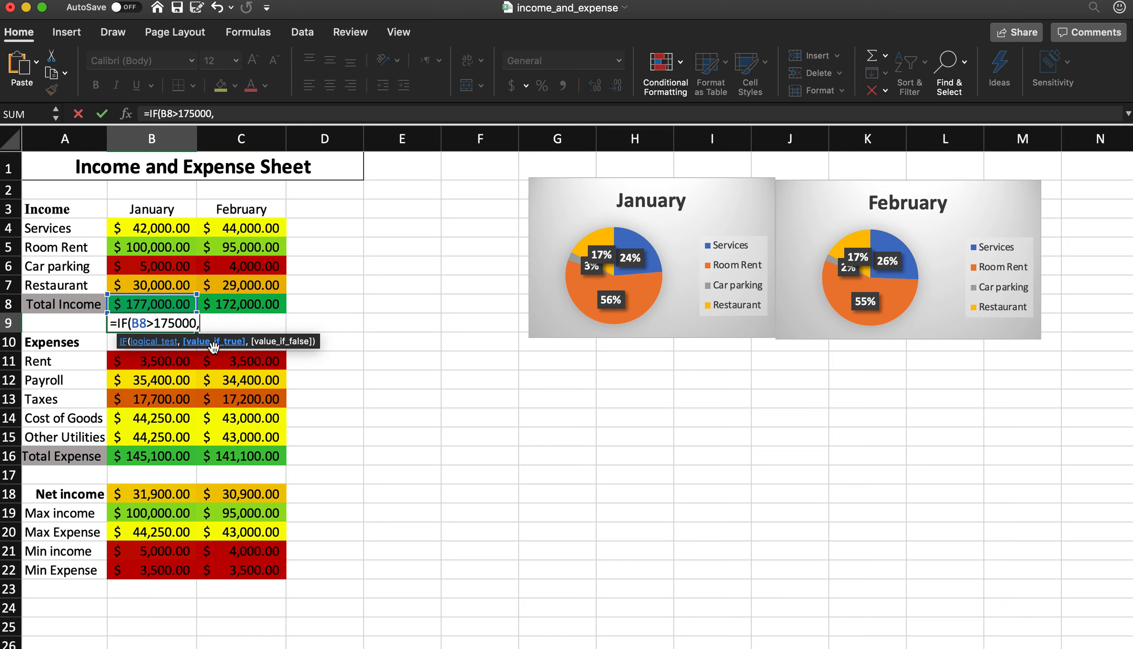
{"action": "type", "text": "\"Business is good"}
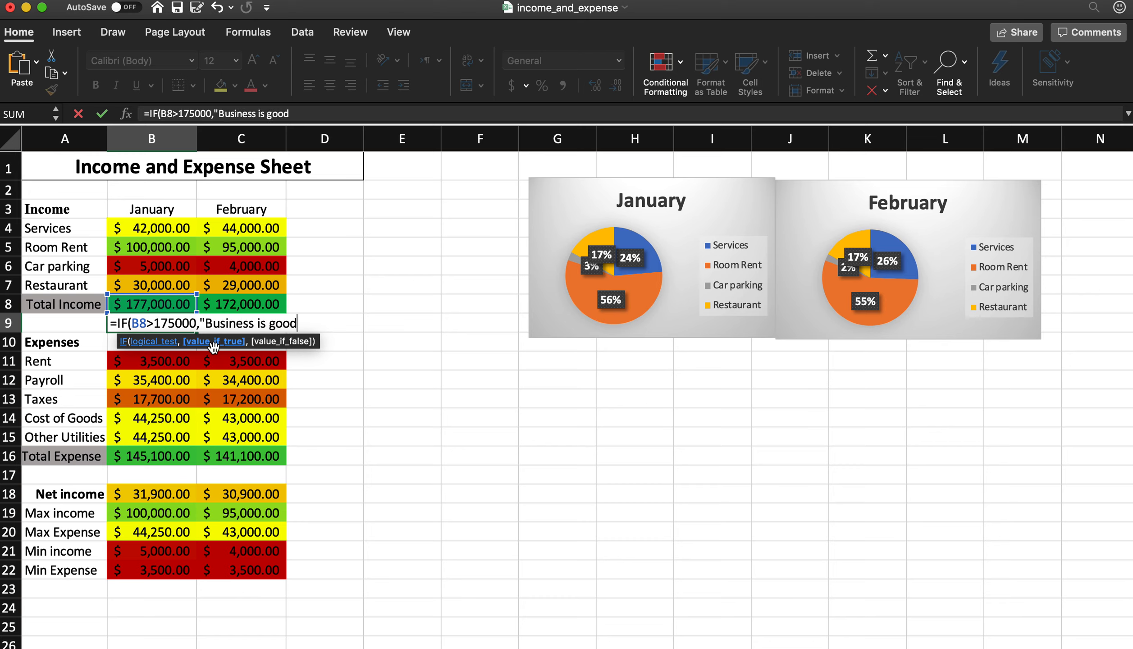
{"action": "type", "text": "\","}
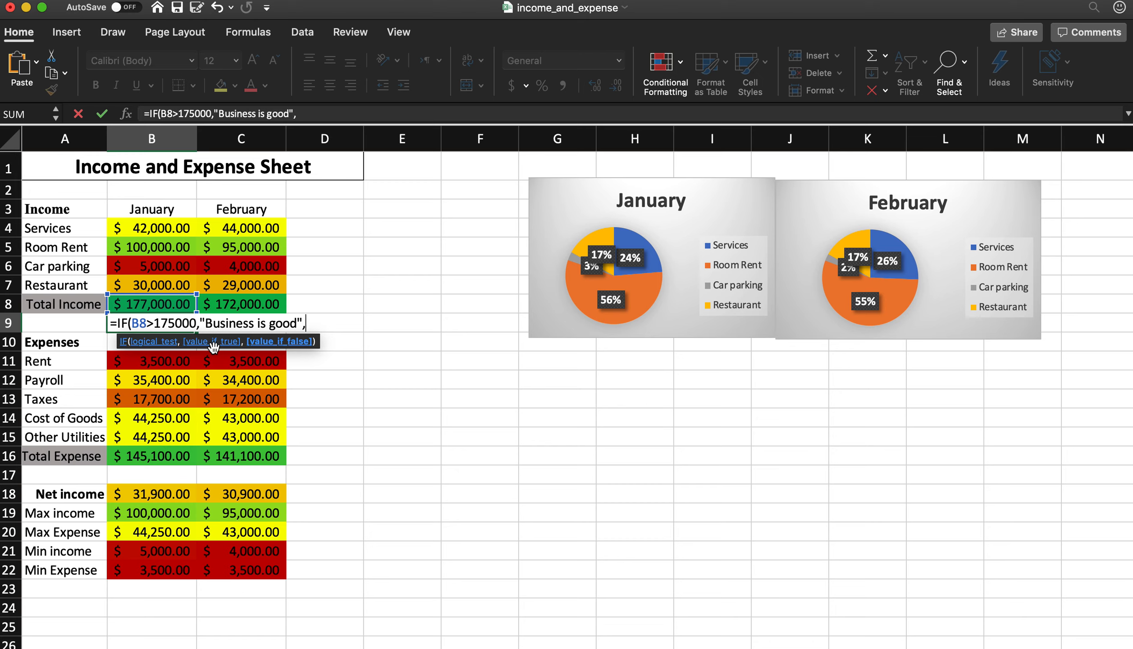
{"action": "type", "text": "\"B"}
{"action": "type", "text": "usiness is "}
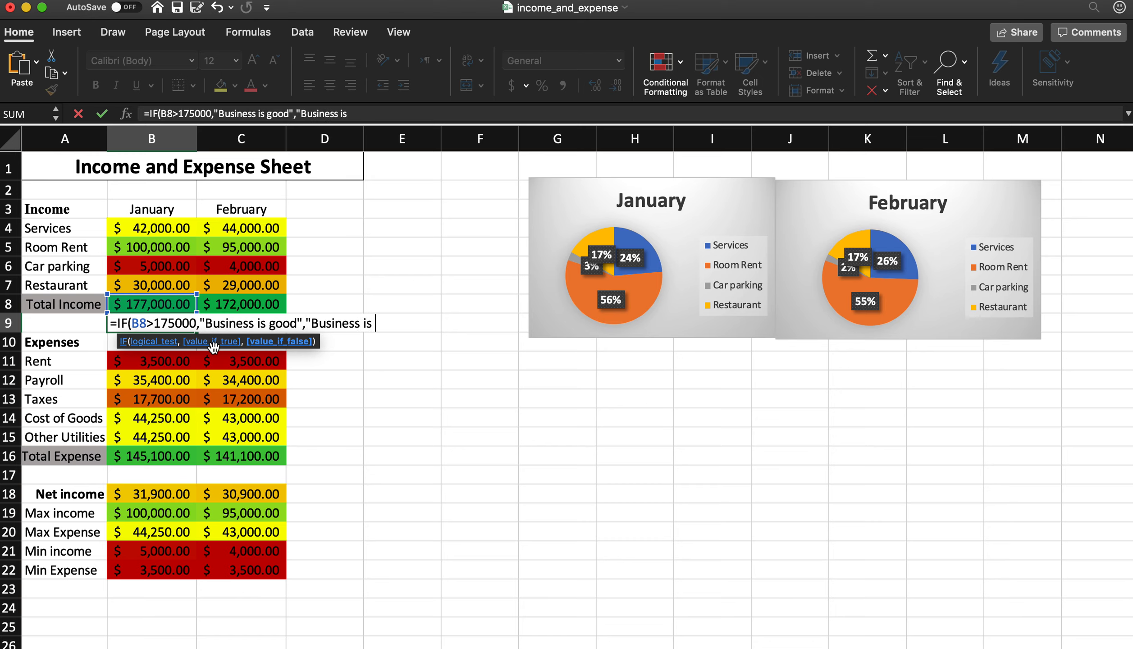
{"action": "type", "text": "going down\""}
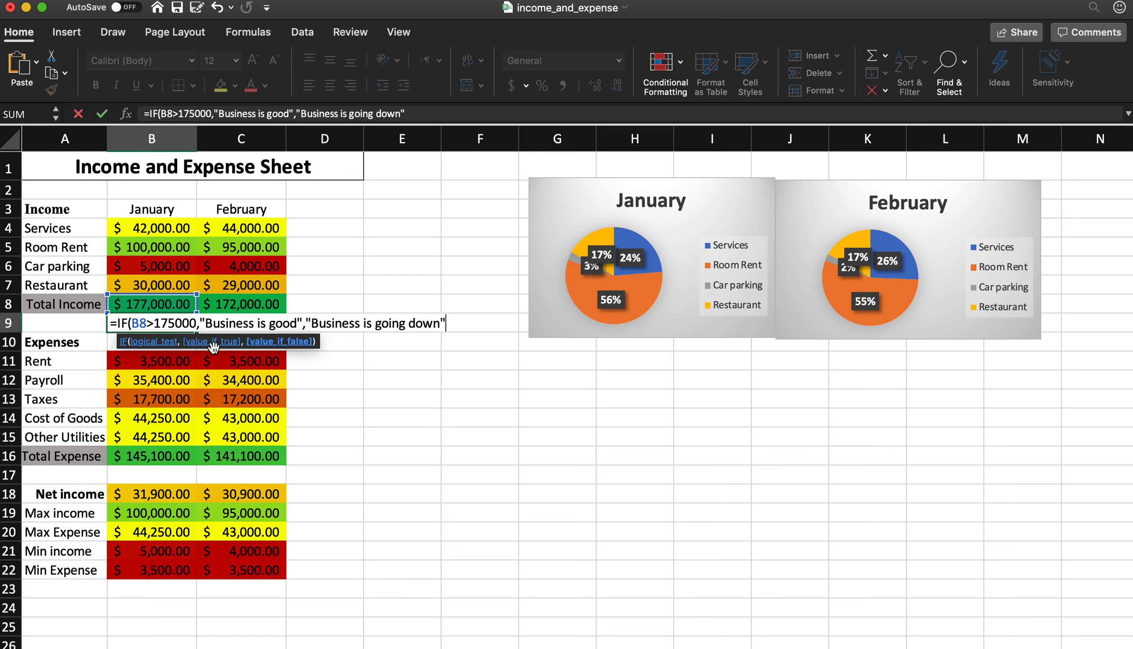
{"action": "type", "text": ")"}
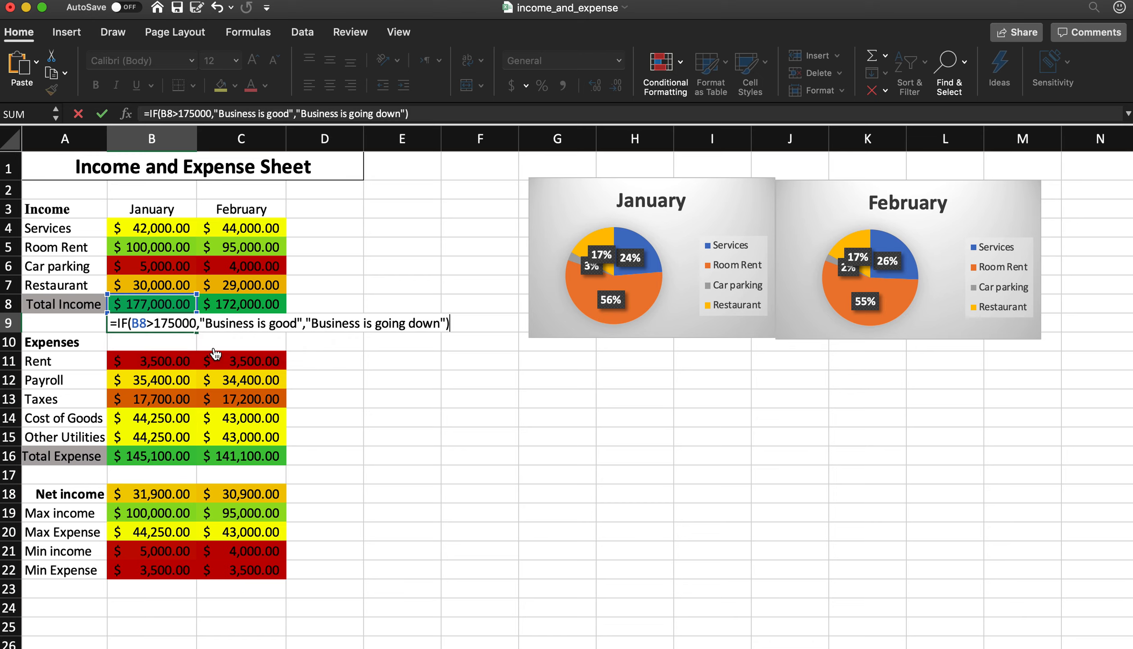
{"action": "key", "text": "Return"}
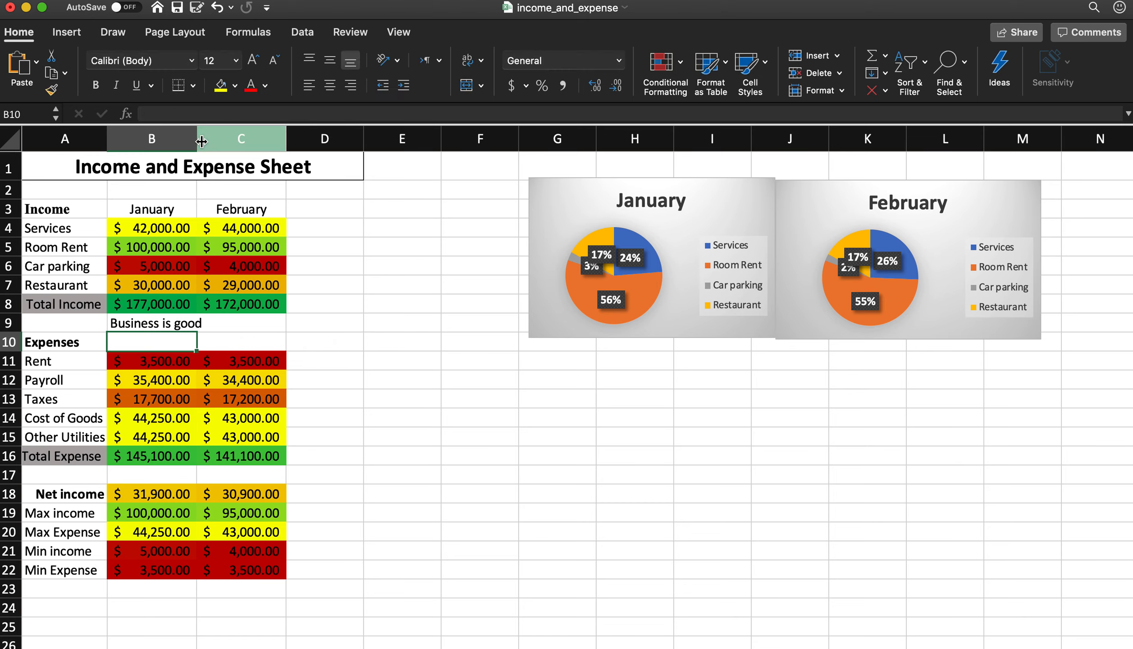
{"action": "left_click_drag", "start_coordinate": [201, 141], "coordinate": [239, 142]}
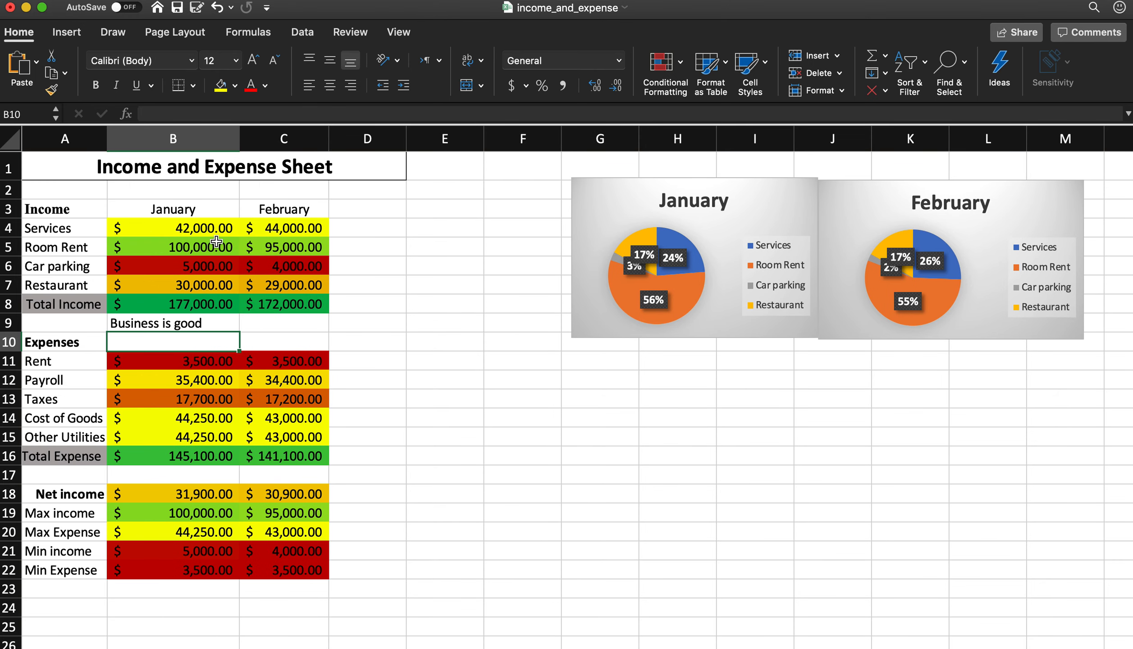
- Test the IF formula by setting January's Services income in B4 to 30000, and undo that change
{"action": "double_click", "coordinate": [198, 229]}
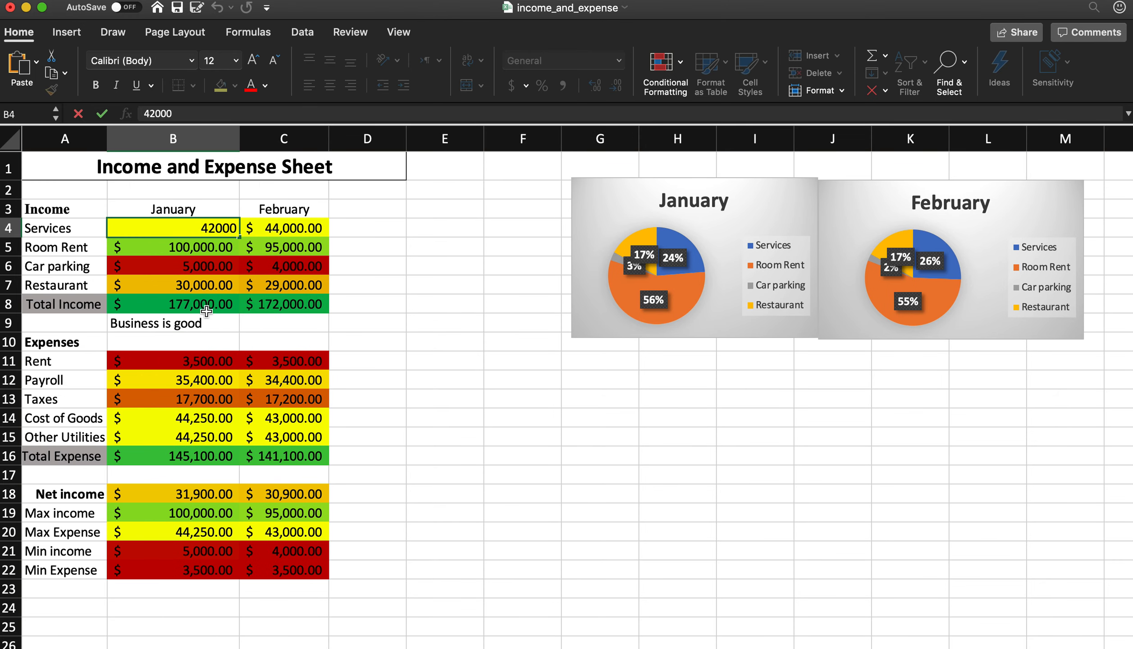
{"action": "key", "text": "Right"}
{"action": "key", "text": "BackSpace"}
{"action": "key", "text": "BackSpace"}
{"action": "type", "text": "300"}
{"action": "key", "text": "BackSpace"}
{"action": "key", "text": "Return"}
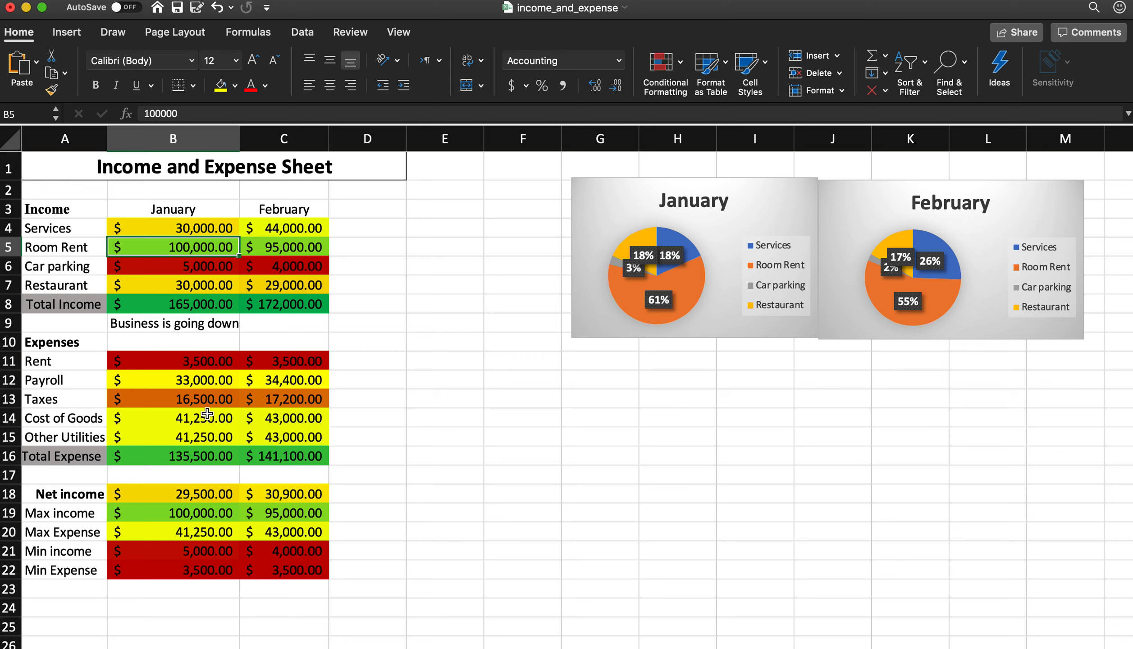
{"action": "key", "text": "super+z"}
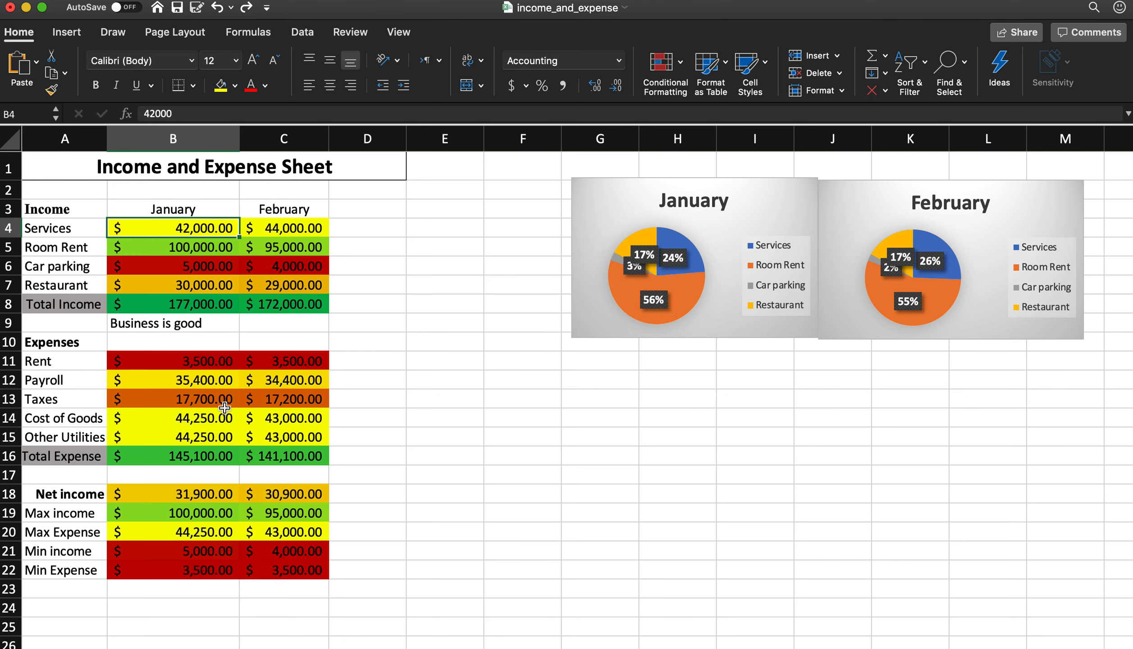
- Copy the IF formula from B9 across to C9 for February
{"action": "left_click", "coordinate": [180, 329]}
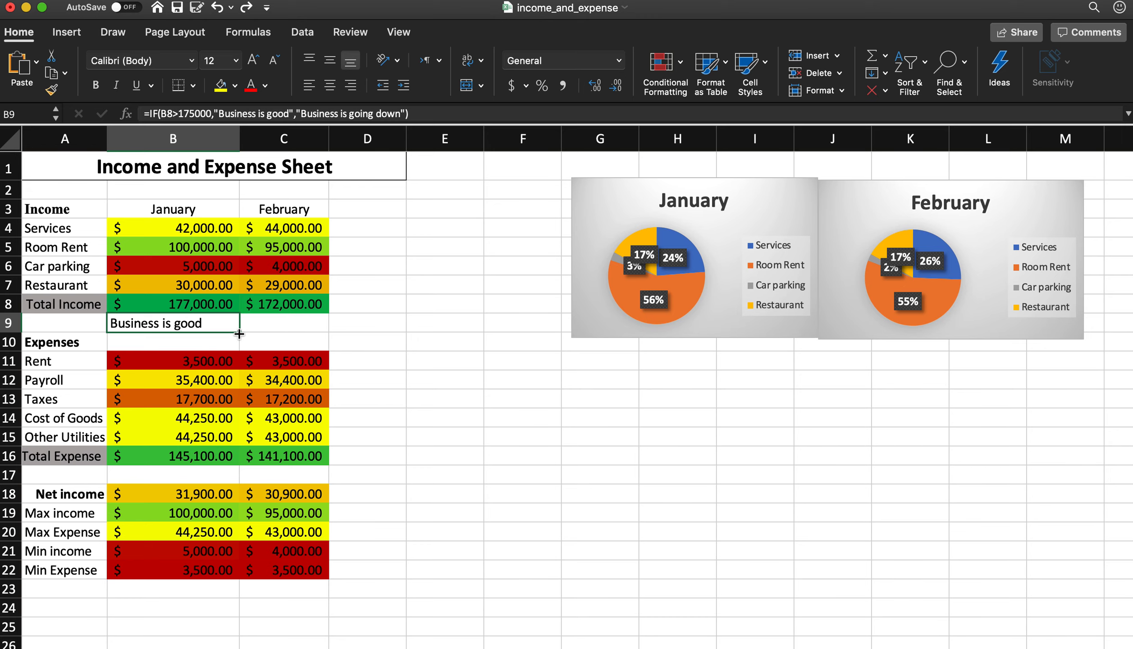
{"action": "left_click_drag", "start_coordinate": [239, 334], "coordinate": [307, 335]}
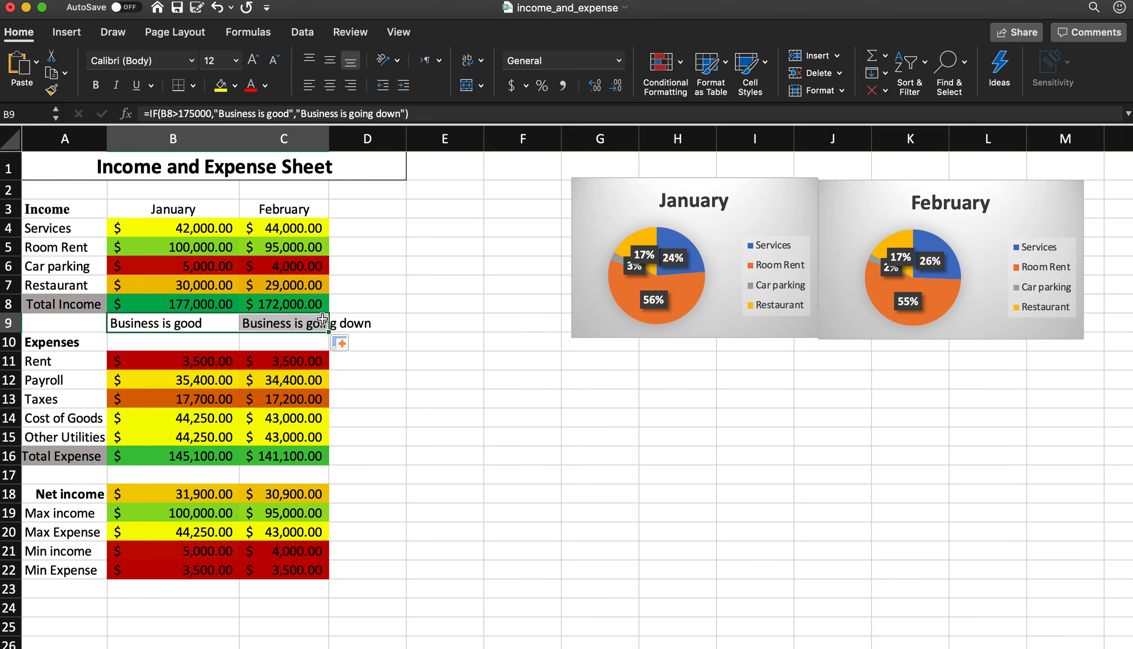
- Widen column C to fit its rating text, and check the IF formulas in B9 and C9
{"action": "left_click_drag", "start_coordinate": [329, 140], "coordinate": [374, 140]}
{"action": "double_click", "coordinate": [304, 325]}
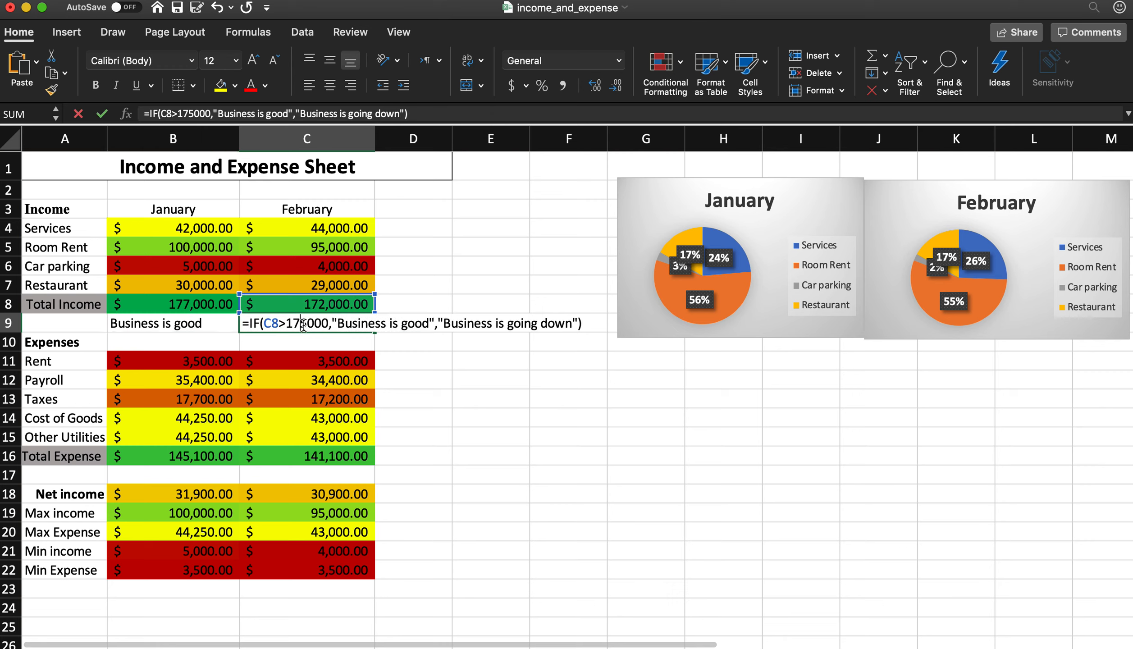
{"action": "left_click", "coordinate": [279, 325]}
{"action": "key", "text": "Escape"}
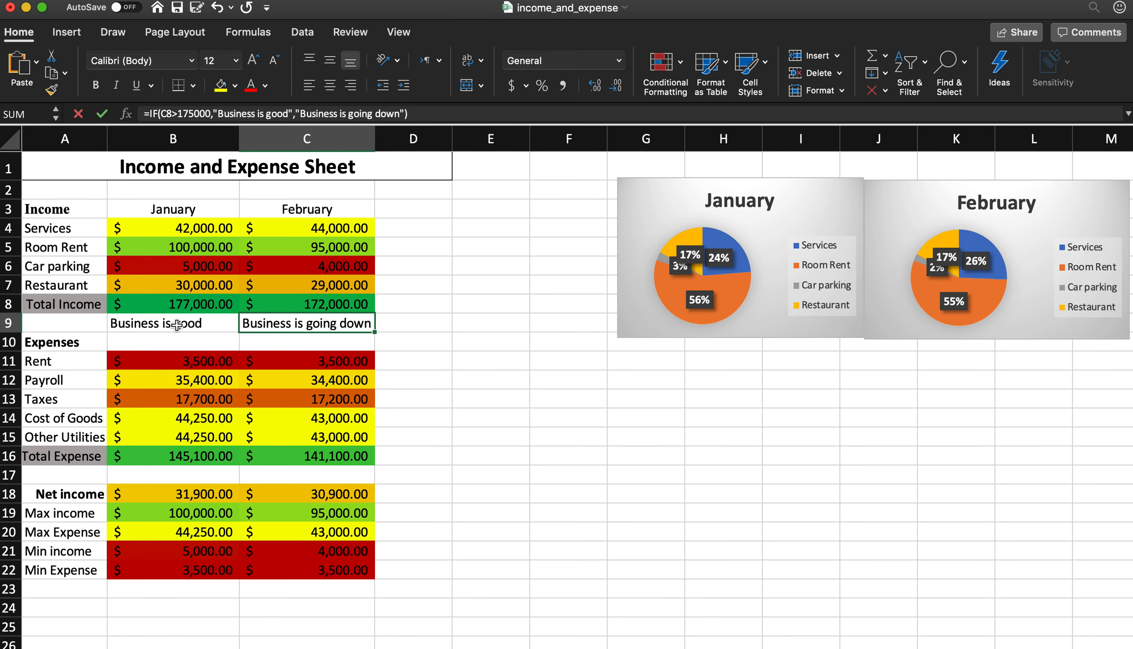
{"action": "left_click", "coordinate": [177, 325]}
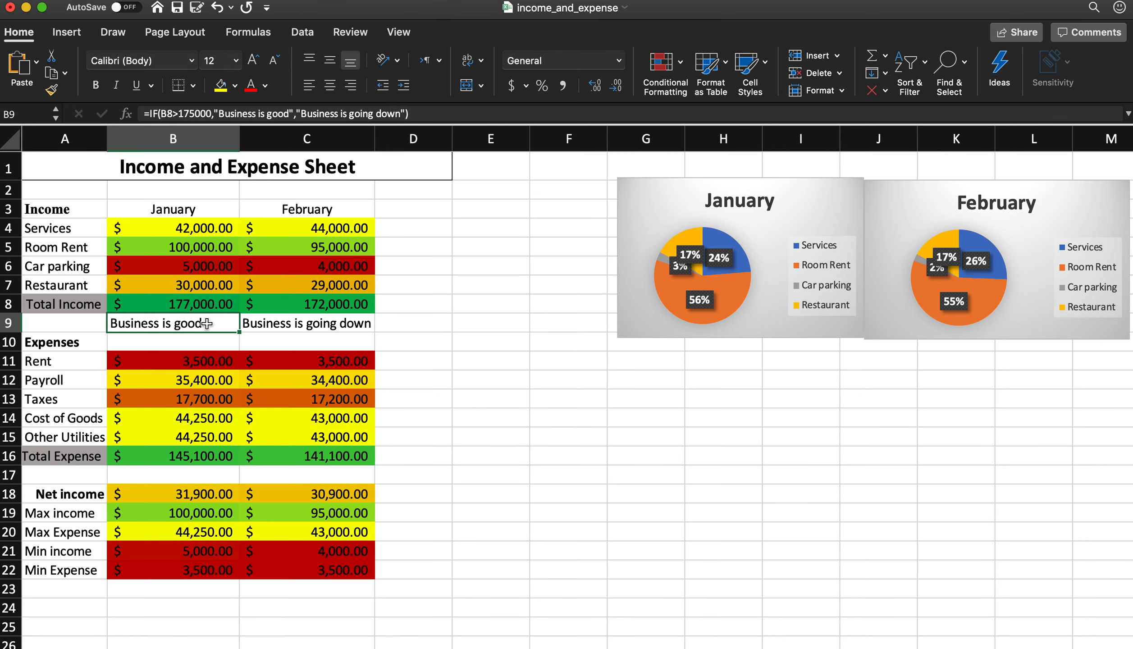
{"action": "double_click", "coordinate": [229, 323]}
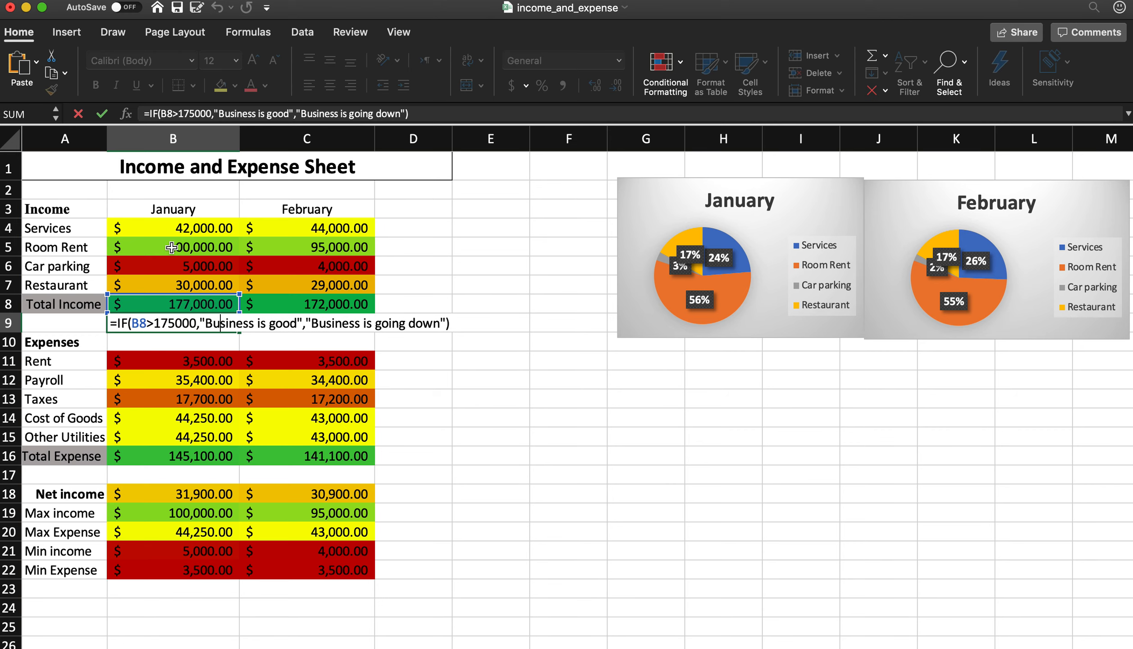
{"action": "left_click", "coordinate": [310, 308]}
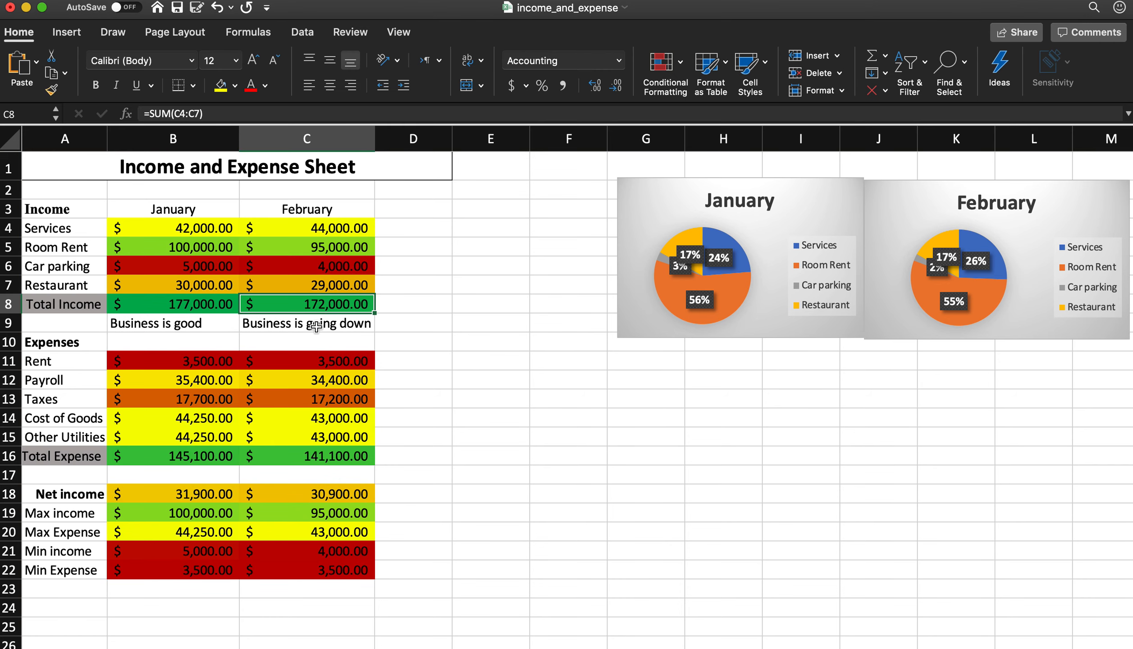
{"action": "double_click", "coordinate": [317, 326]}
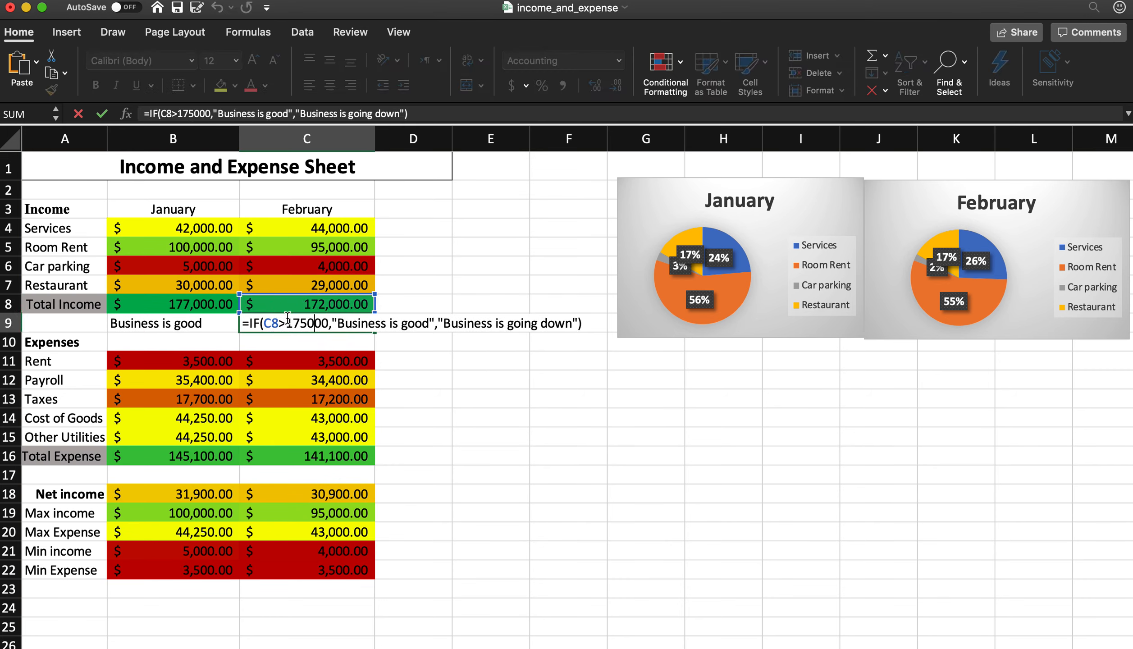
{"action": "key", "text": "ctrl+Return"}
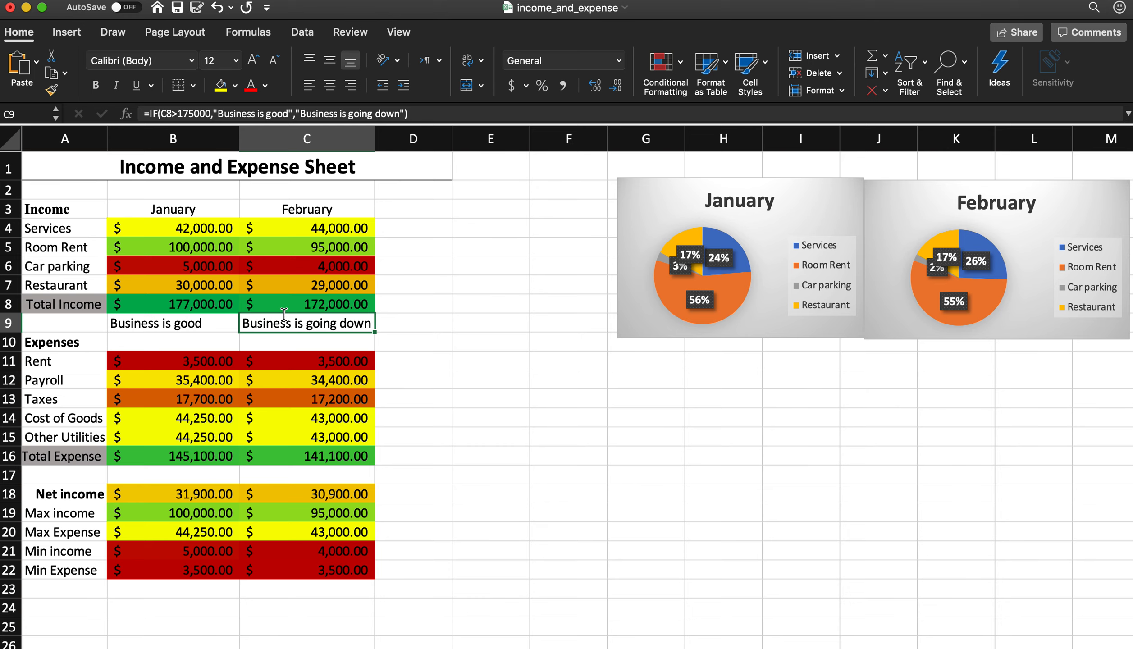
{"action": "left_click", "coordinate": [420, 339]}
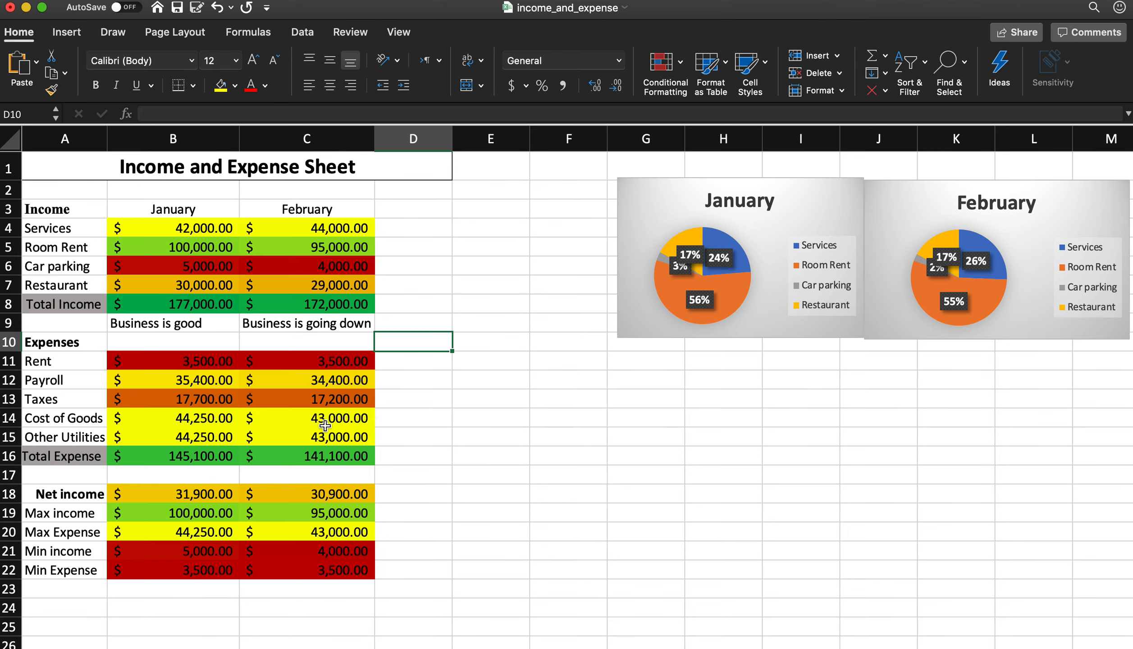
- Start an IF formula in B17 that tests whether January's total expense in B16 is greater than 145000
{"action": "scroll", "coordinate": [256, 426], "scroll_direction": "down", "scroll_amount": 2}
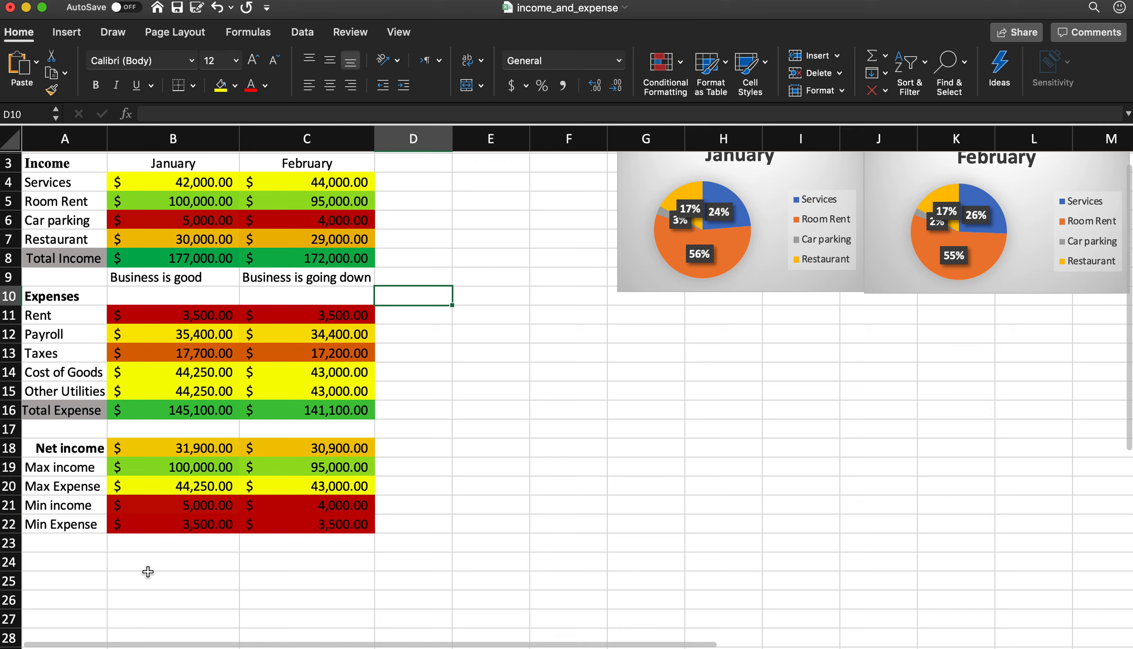
{"action": "left_click", "coordinate": [191, 430]}
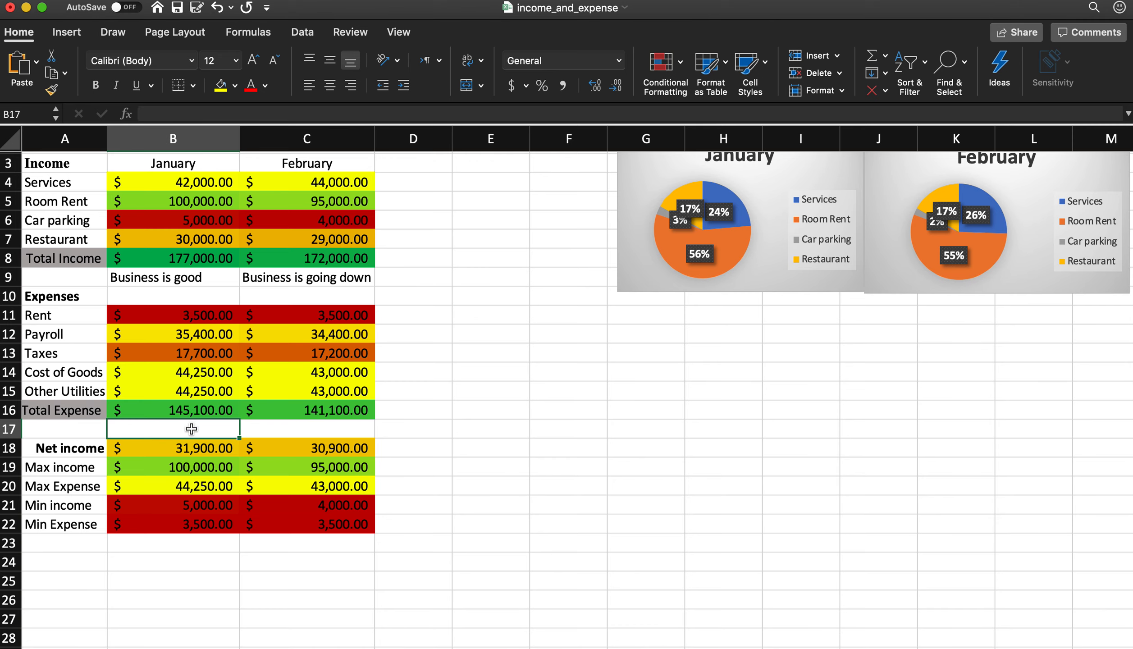
{"action": "type", "text": "="}
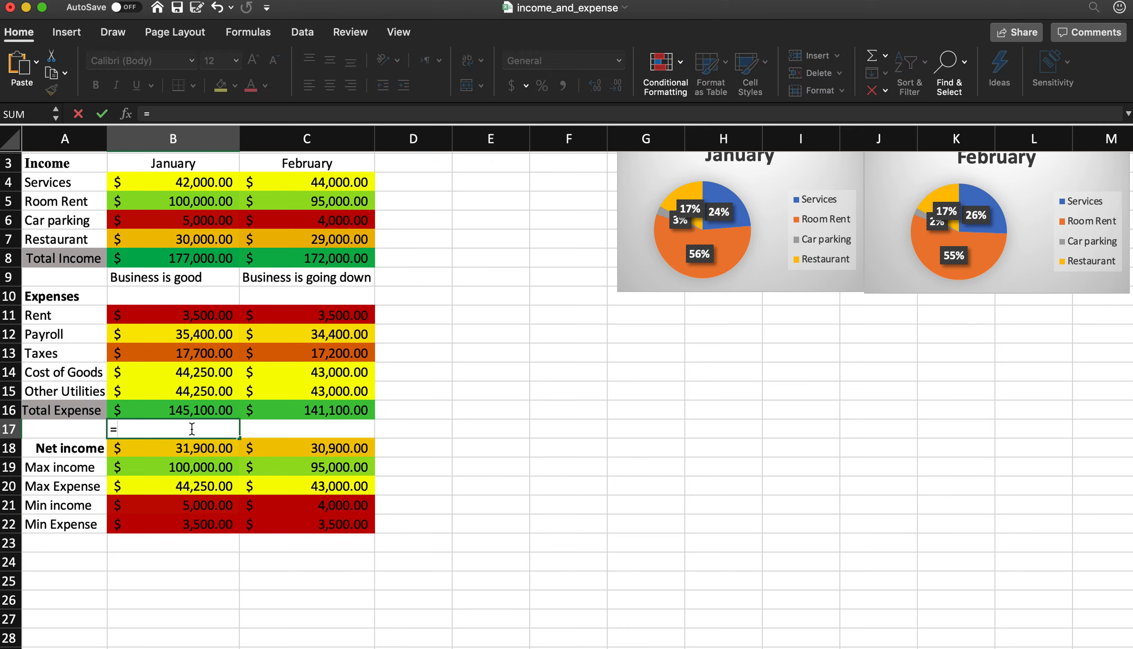
{"action": "type", "text": "if"}
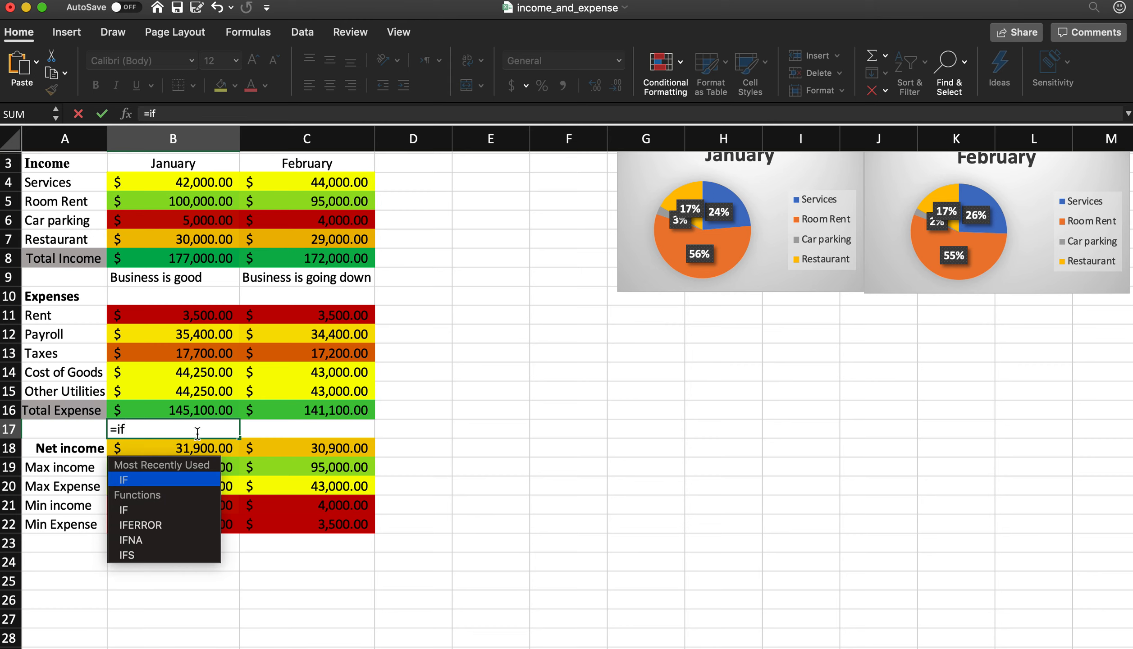
{"action": "type", "text": "("}
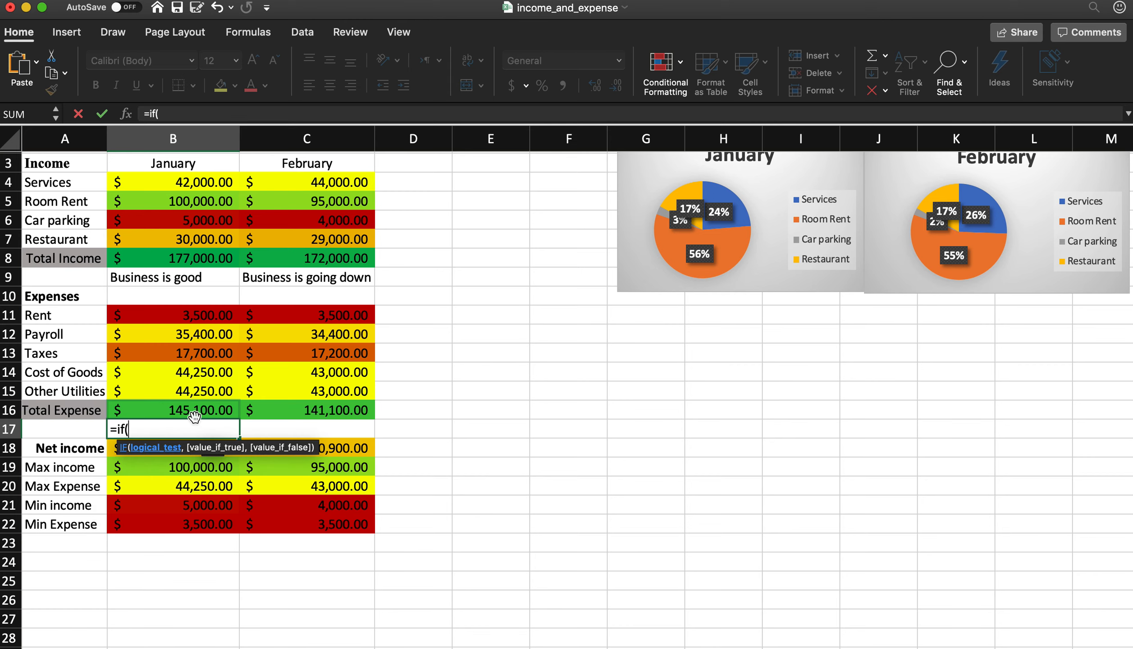
{"action": "left_click", "coordinate": [205, 409]}
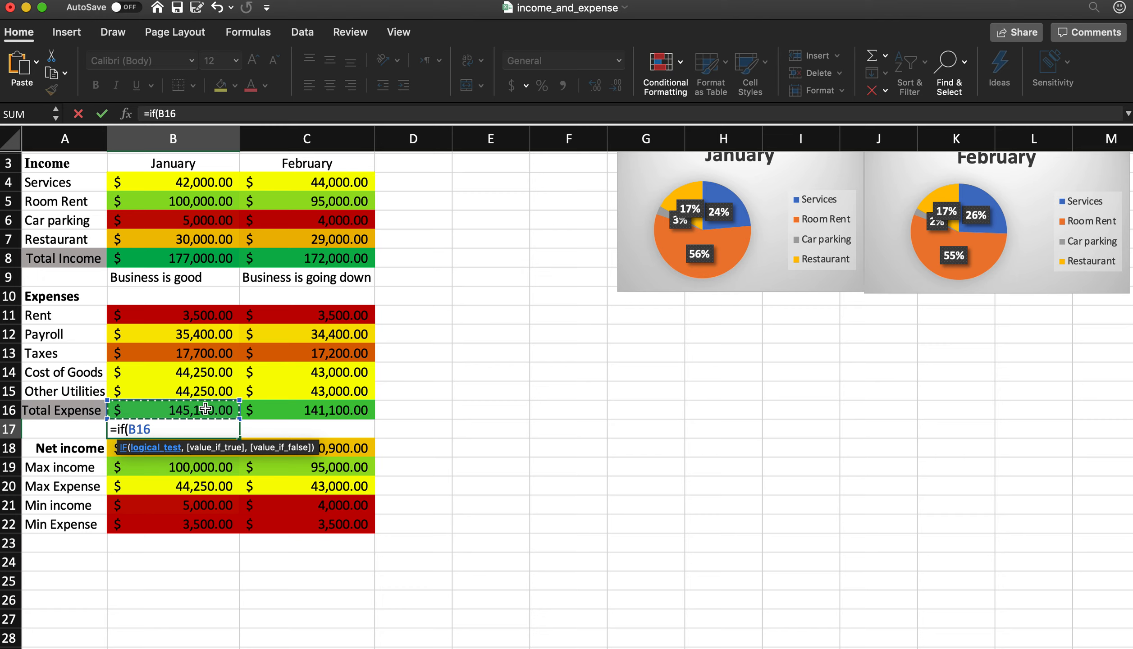
{"action": "type", "text": ">145"}
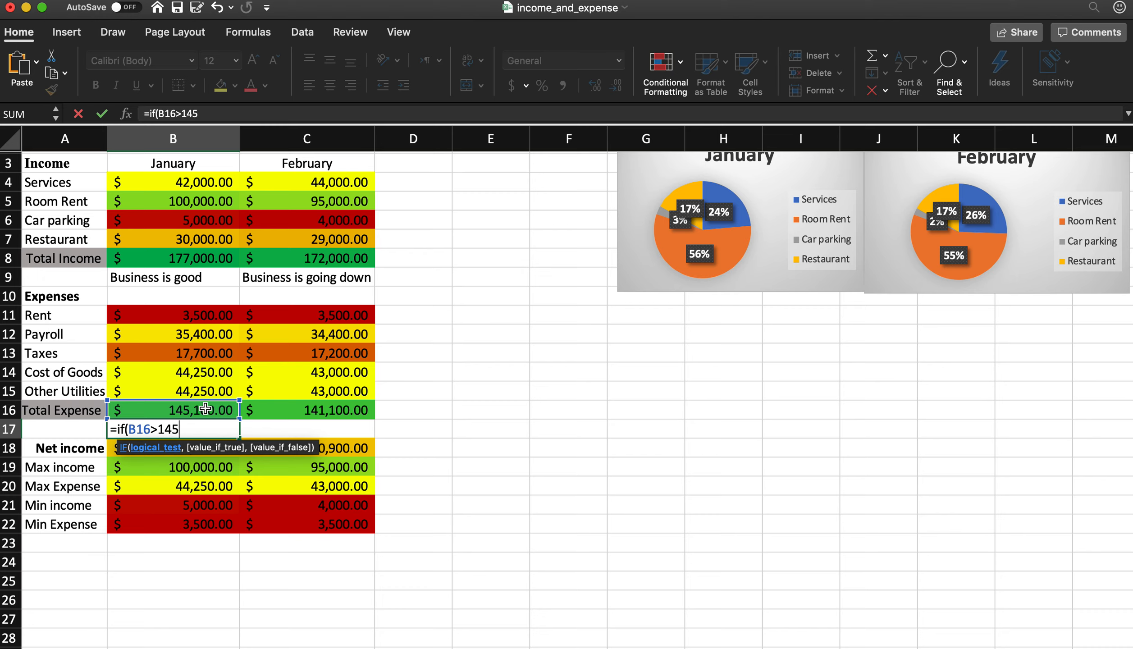
{"action": "type", "text": "000,"}
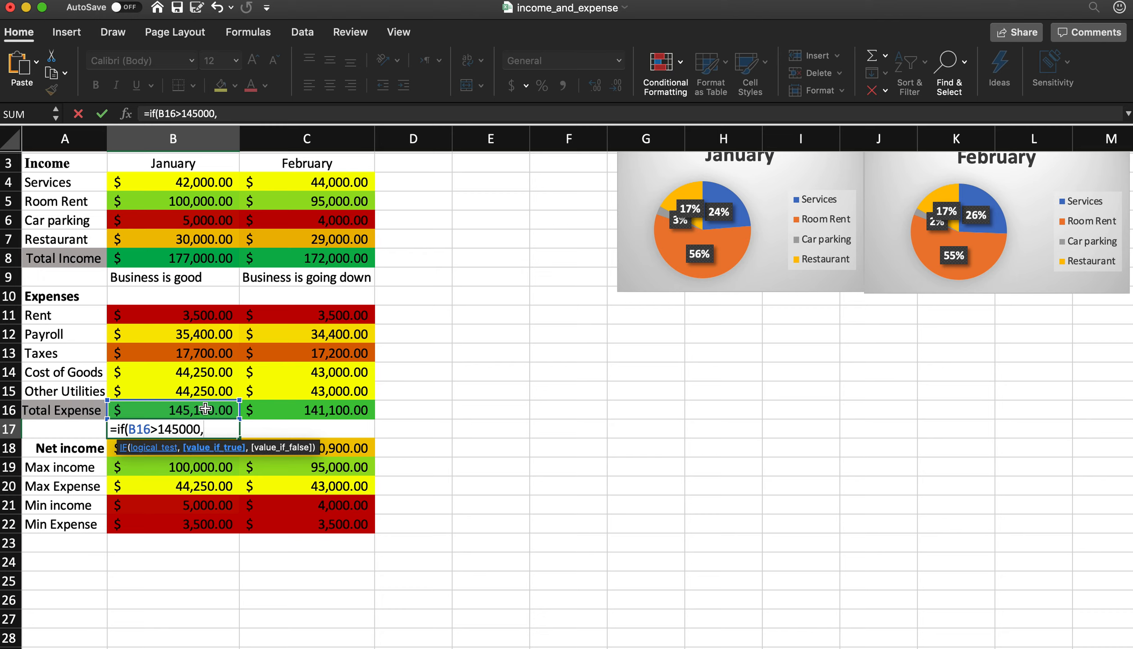
- Give the IF formula in B17 the text "Expenses are out of control" as its value if true
{"action": "type", "text": "\"\""}
{"action": "key", "text": "Left"}
{"action": "double_click", "coordinate": [208, 432]}
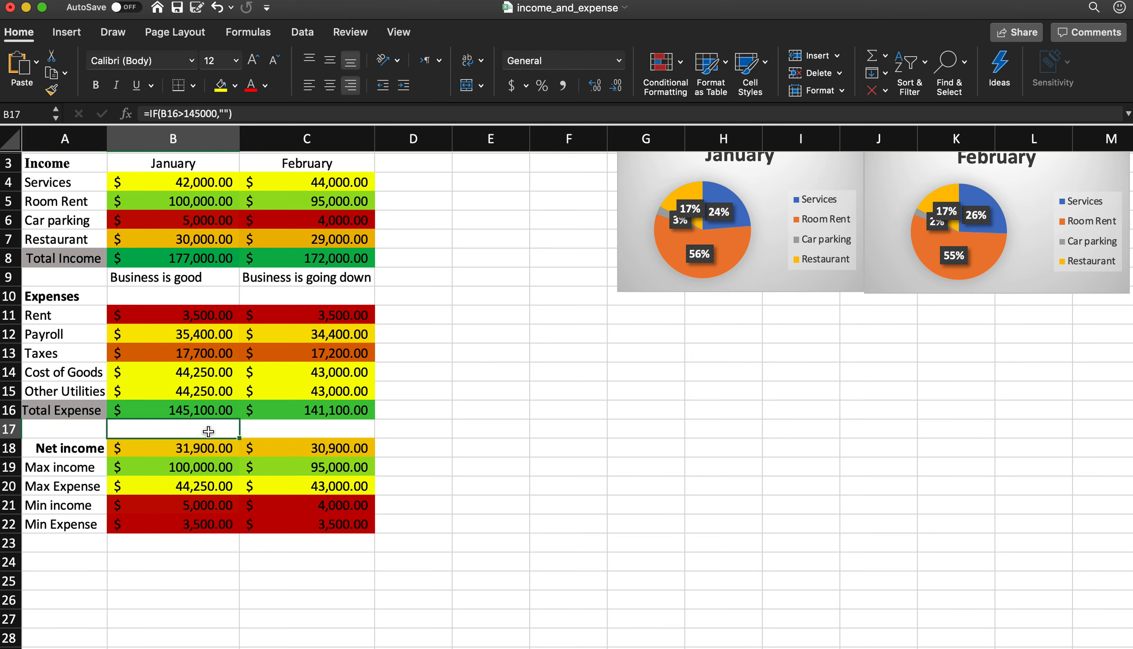
{"action": "left_click", "coordinate": [213, 431]}
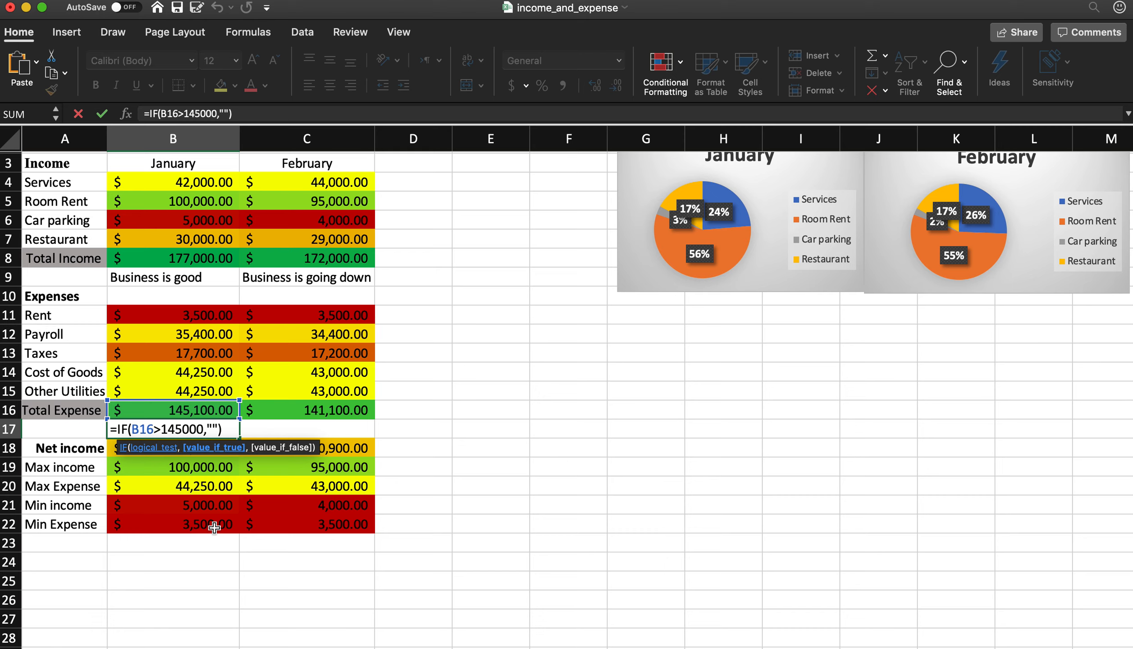
{"action": "type", "text": "Exp"}
{"action": "type", "text": "enses a"}
{"action": "type", "text": "re out of cont"}
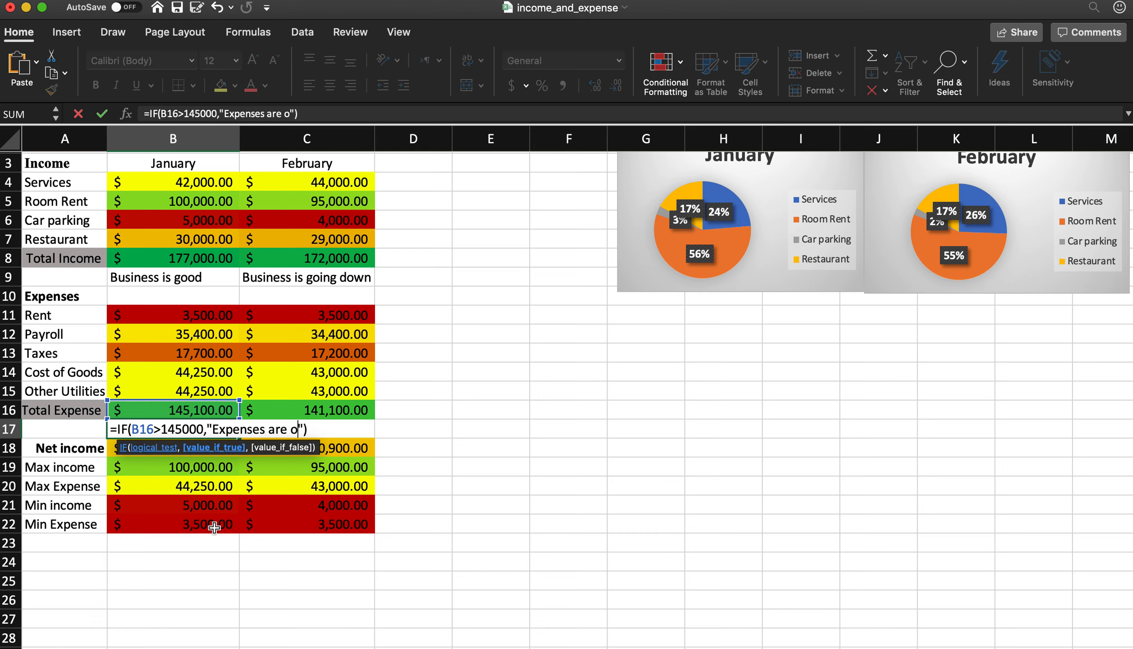
{"action": "type", "text": "rol"}
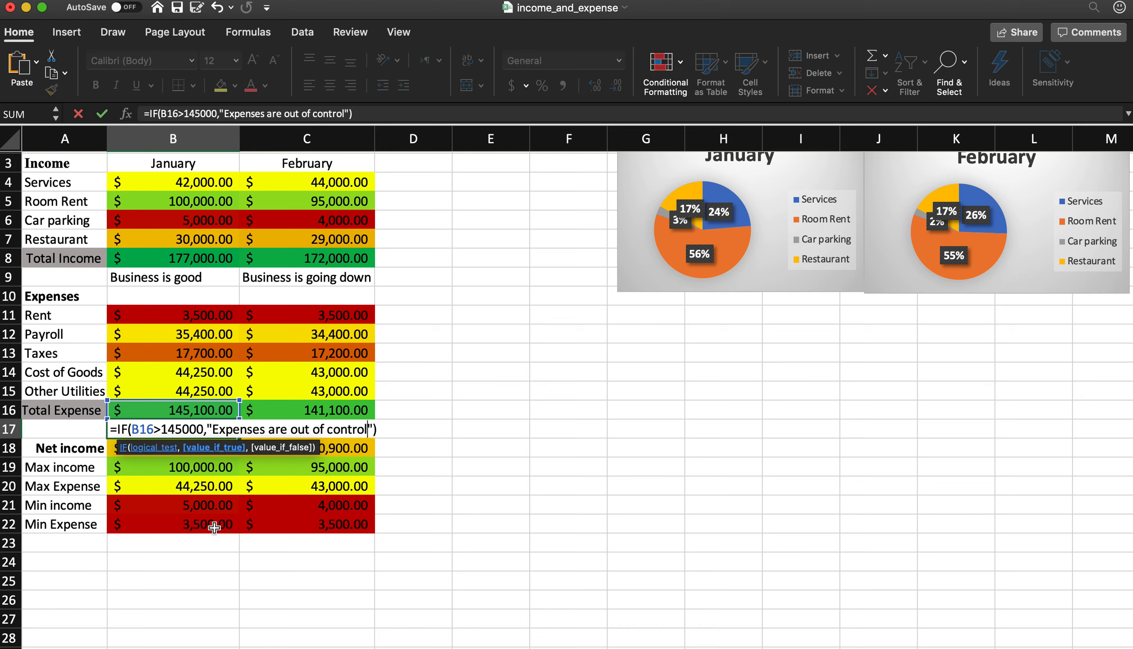
{"action": "key", "text": "Return"}
- Add "Expenses are in control" as the value if false to the IF formula in B17
{"action": "left_click", "coordinate": [238, 434]}
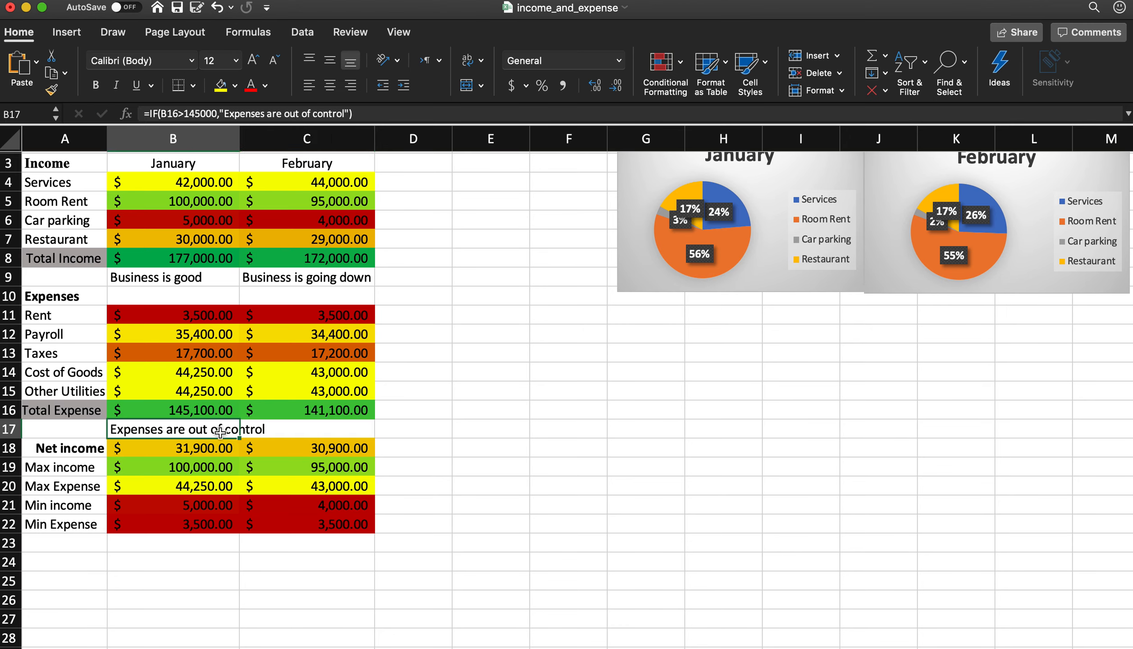
{"action": "double_click", "coordinate": [215, 429]}
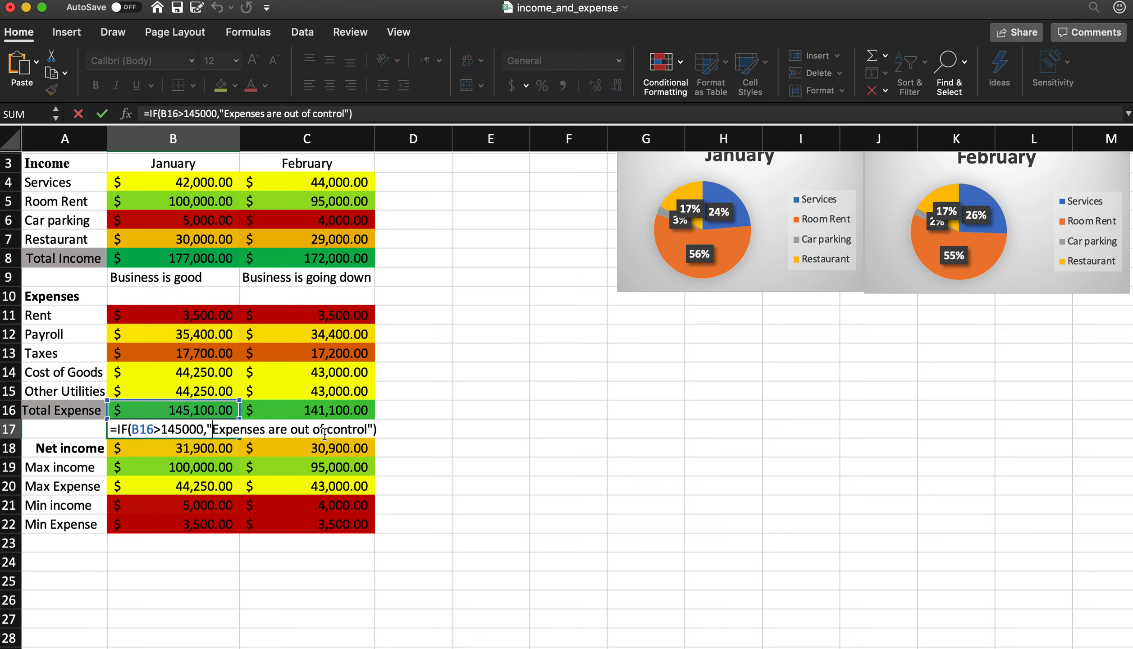
{"action": "left_click", "coordinate": [372, 428]}
{"action": "type", "text": ",\""}
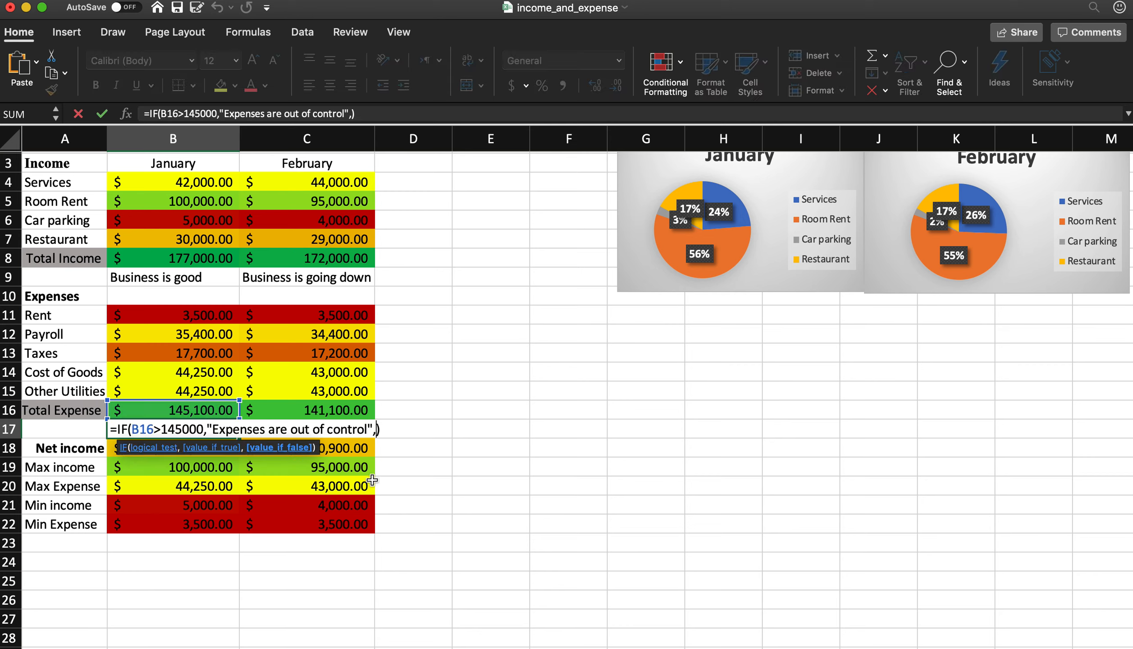
{"action": "type", "text": "Expenses ar"}
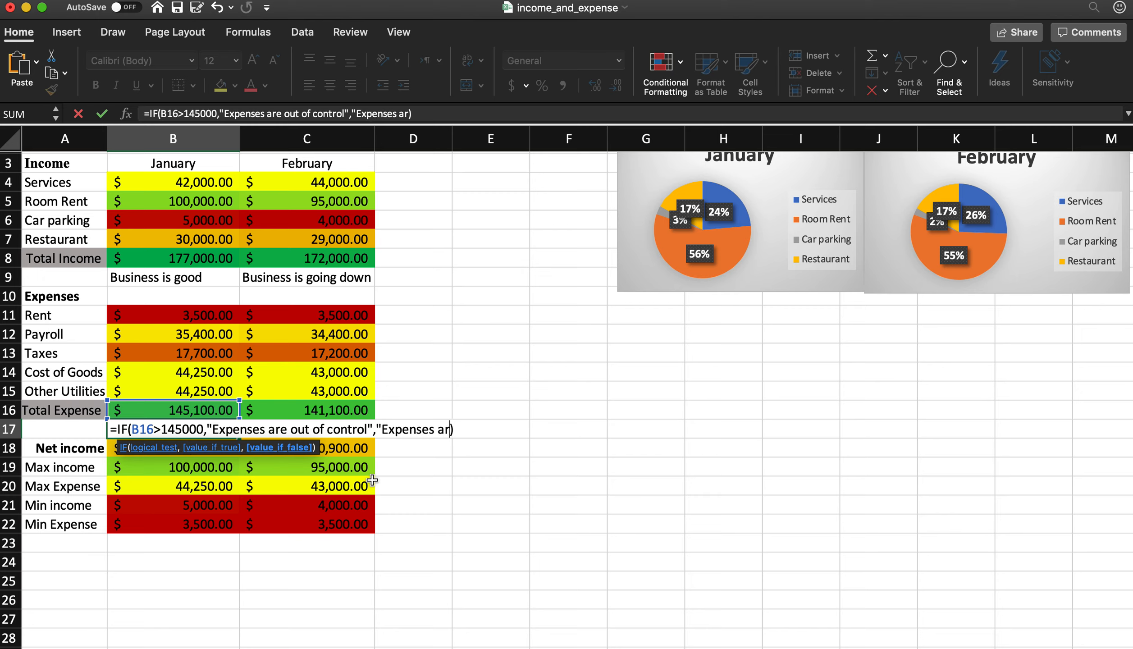
{"action": "type", "text": "e in control"}
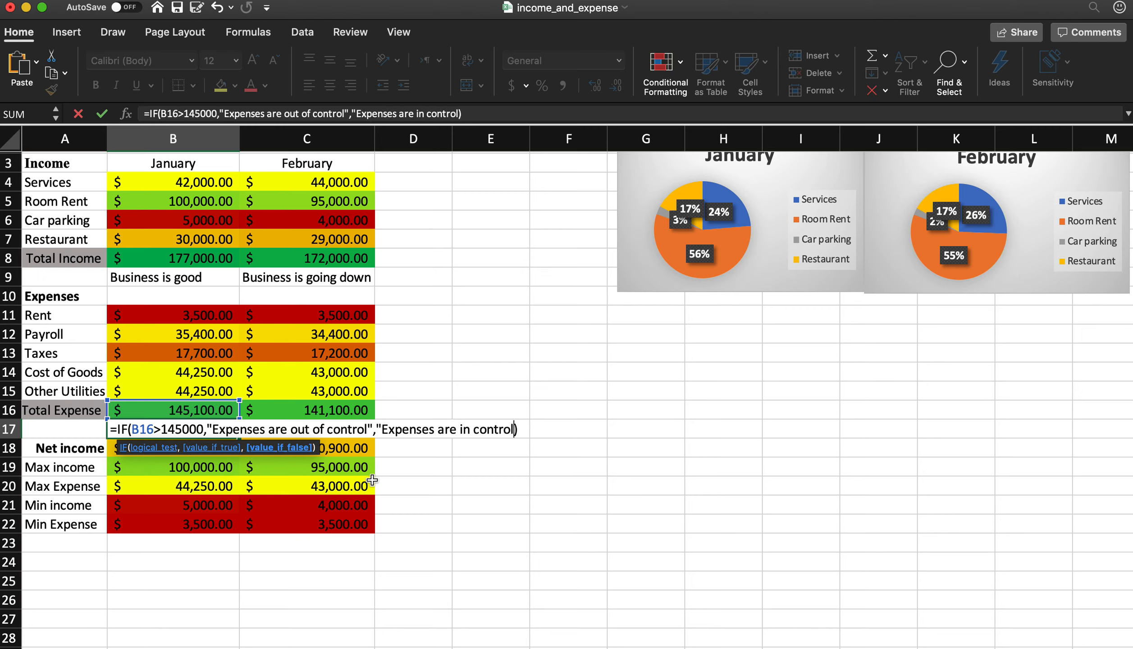
{"action": "type", "text": "\""}
{"action": "key", "text": "Return"}
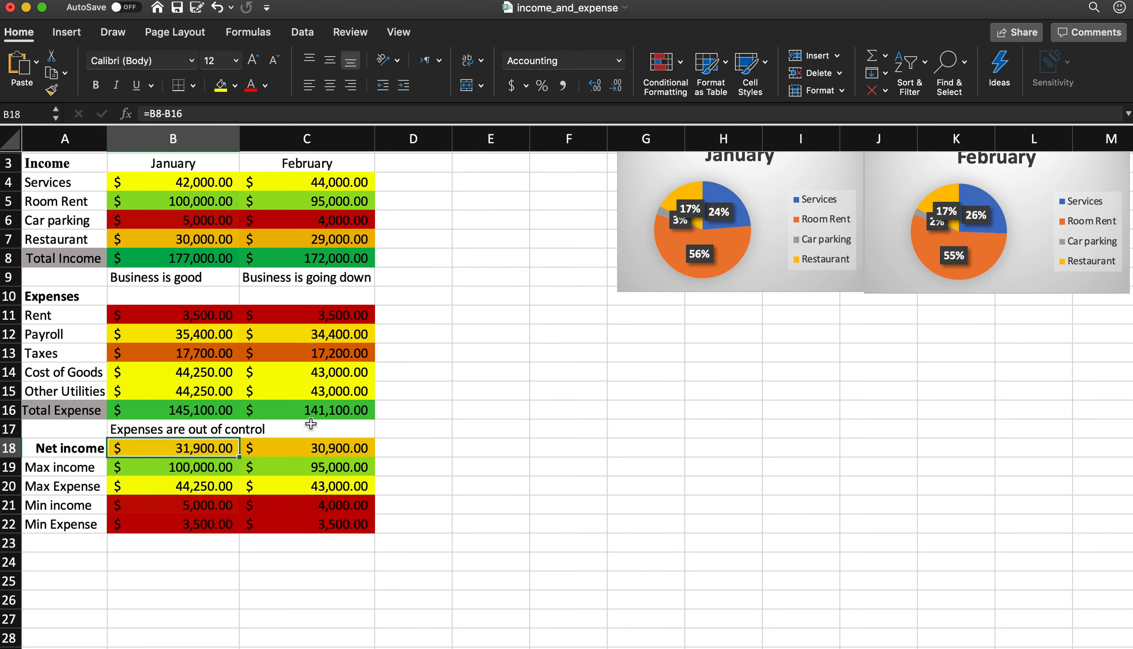
- Widen column B to about 20.33 and increase the heights of rows 17 and 9 to about 35 each
{"action": "left_click_drag", "start_coordinate": [239, 138], "coordinate": [257, 139]}
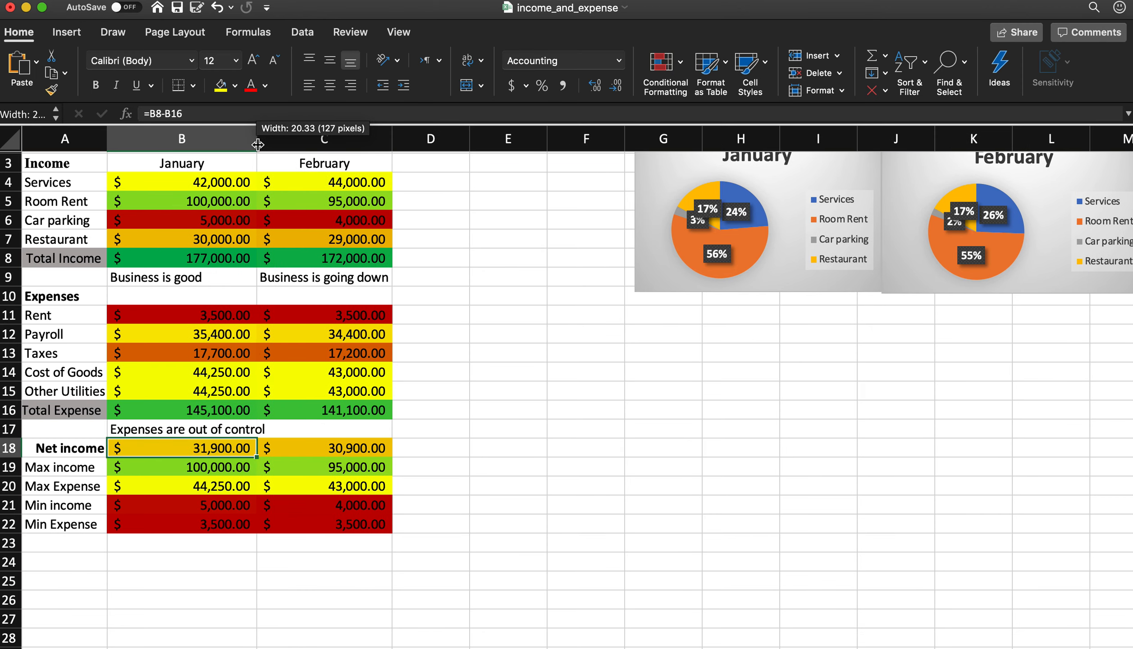
{"action": "left_click_drag", "start_coordinate": [15, 438], "coordinate": [13, 462]}
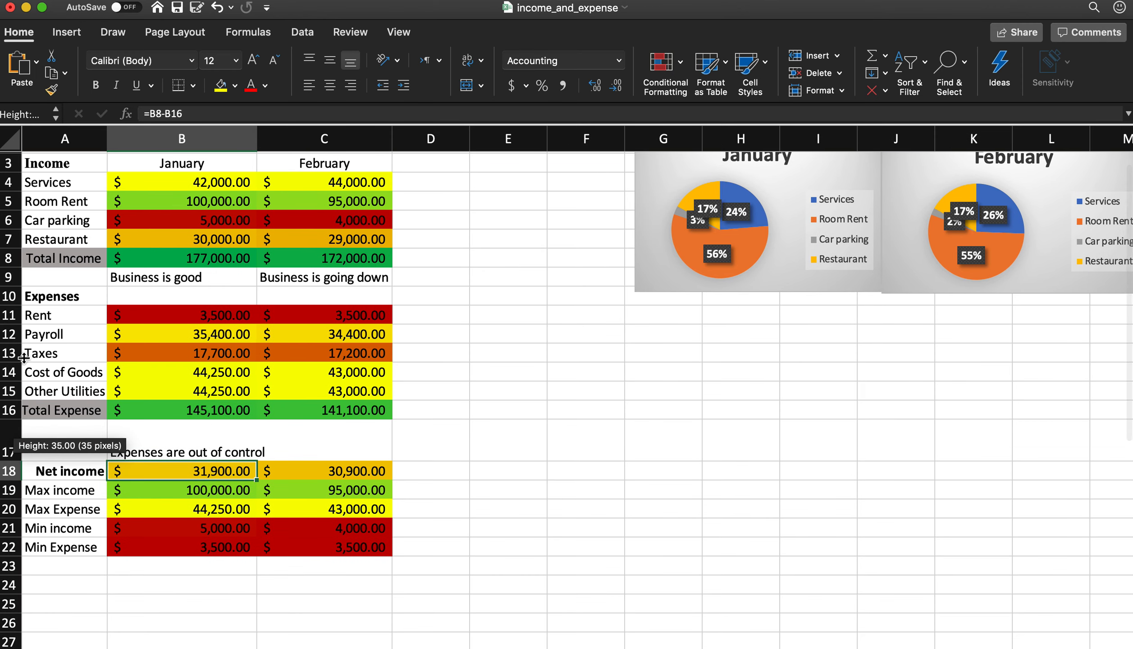
{"action": "left_click_drag", "start_coordinate": [10, 287], "coordinate": [10, 307]}
- Copy the expense IF formula from B17 across to C17 for February
{"action": "left_click", "coordinate": [316, 465]}
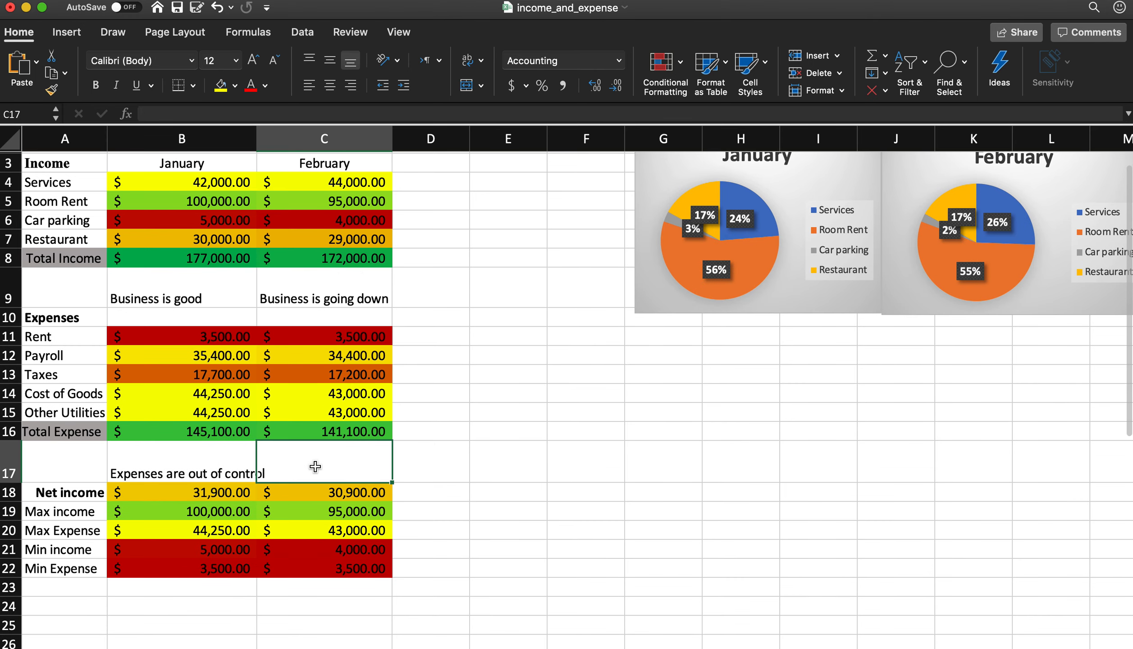
{"action": "left_click", "coordinate": [255, 472]}
{"action": "left_click_drag", "start_coordinate": [257, 487], "coordinate": [341, 483]}
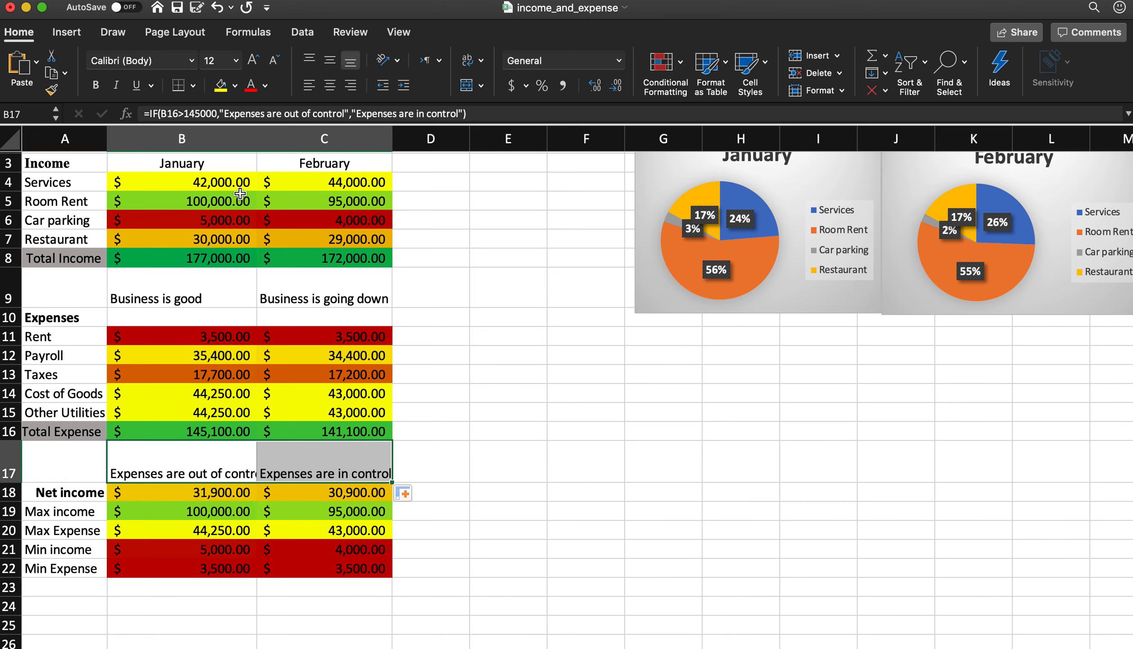
- Narrow column B slightly and turn on text wrapping for columns B and C
{"action": "left_click_drag", "start_coordinate": [256, 135], "coordinate": [252, 135]}
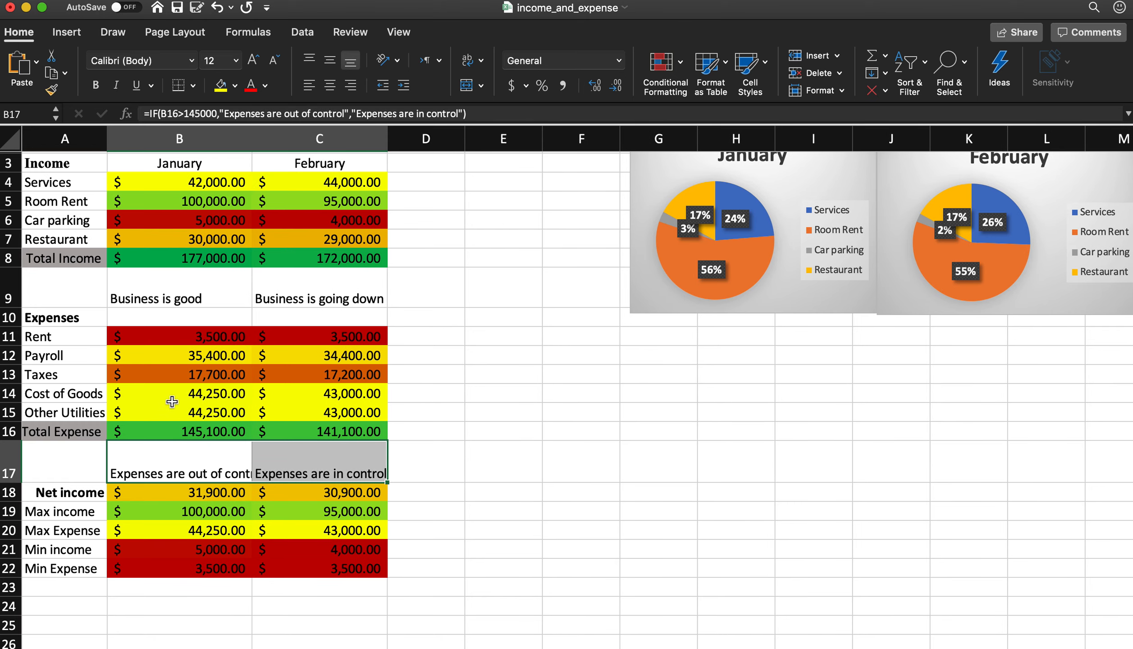
{"action": "left_click", "coordinate": [195, 474]}
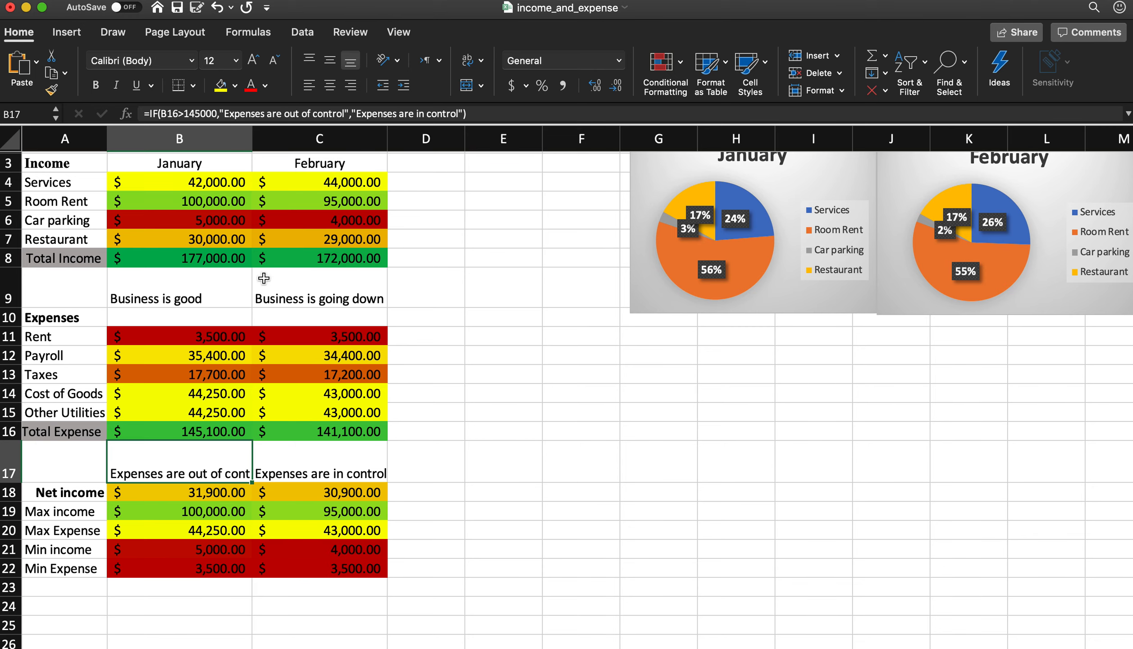
{"action": "left_click_drag", "start_coordinate": [180, 138], "coordinate": [282, 134]}
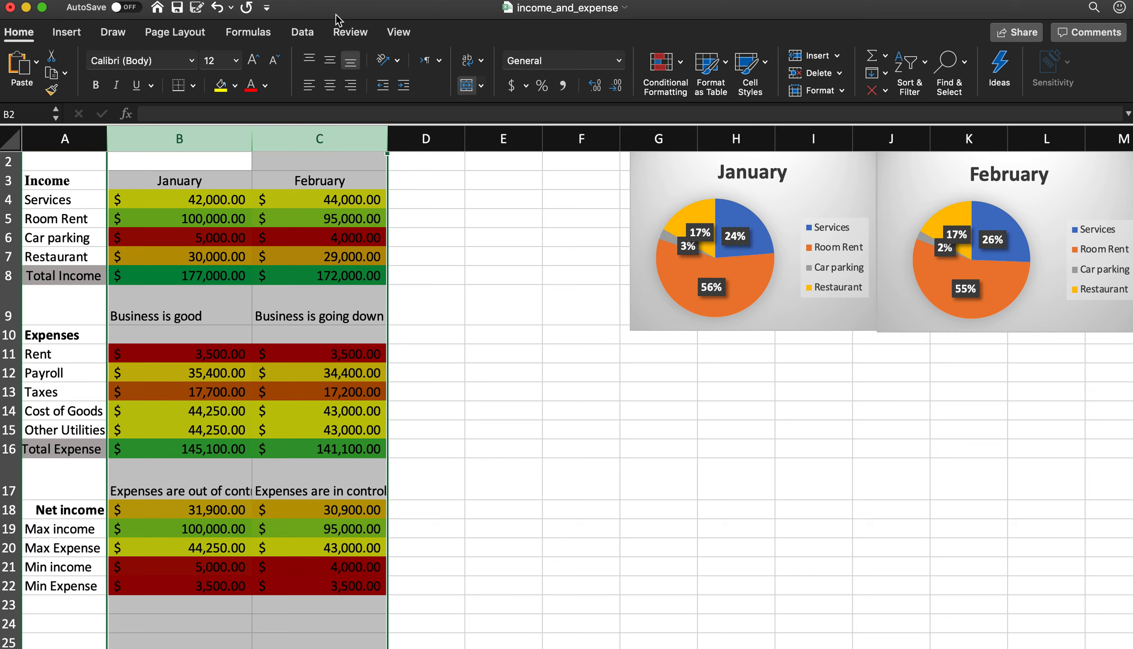
{"action": "left_click", "coordinate": [480, 63]}
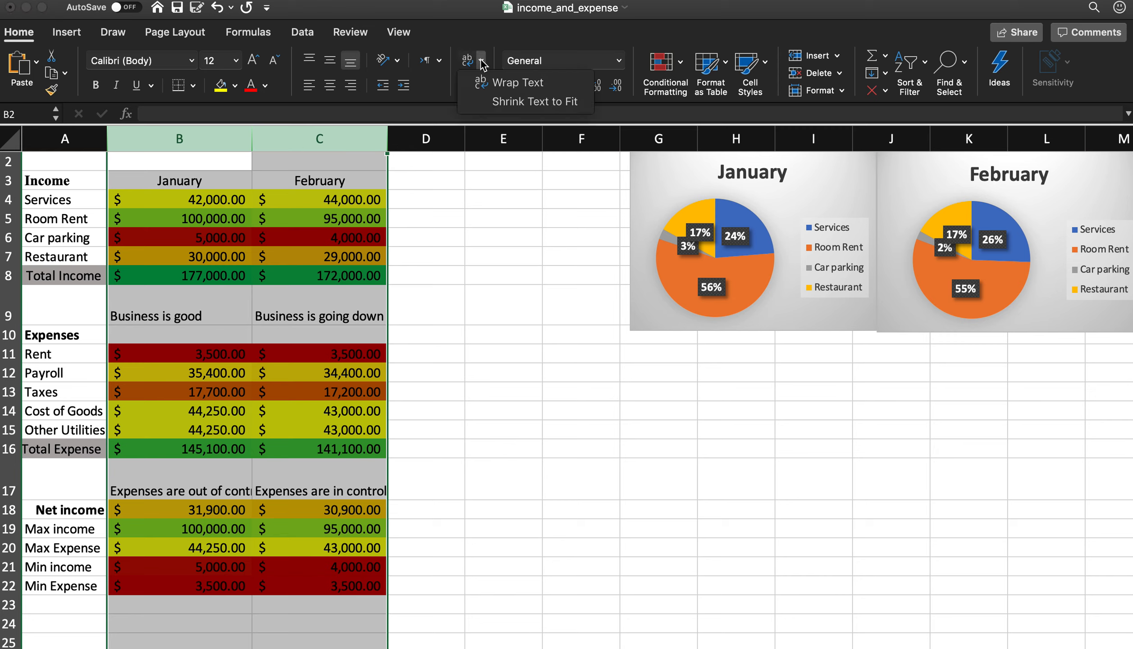
{"action": "left_click", "coordinate": [520, 83]}
{"action": "left_click", "coordinate": [288, 489]}
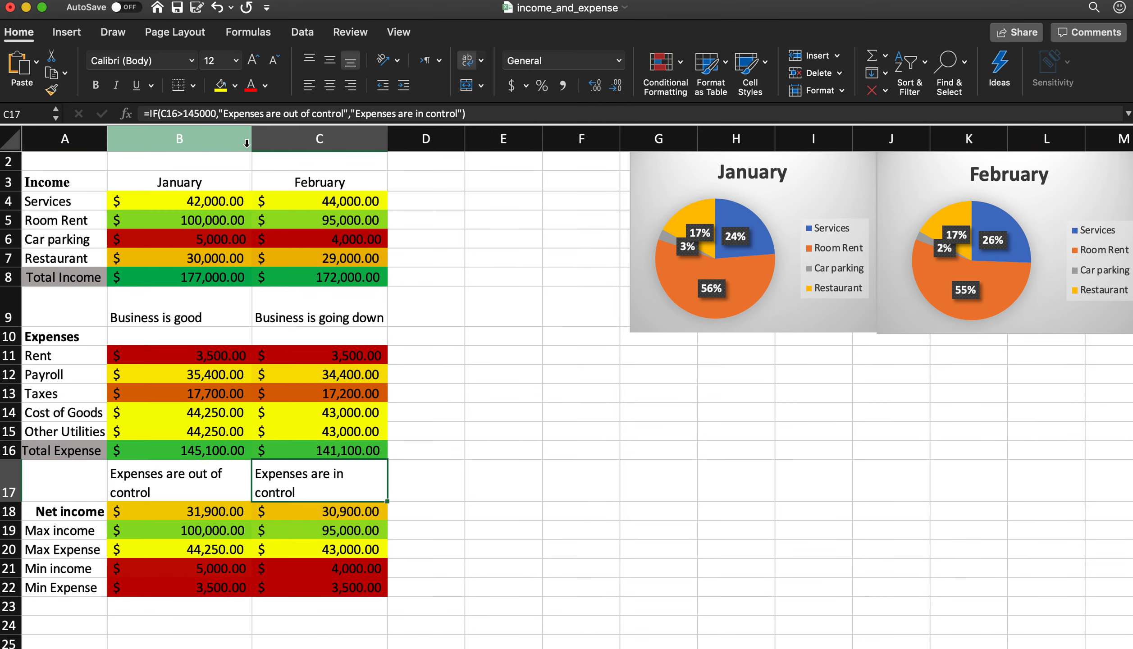
- Narrow columns B and C so each expense rating in row 17 still fits on two wrapped lines
{"action": "left_click_drag", "start_coordinate": [246, 143], "coordinate": [216, 140]}
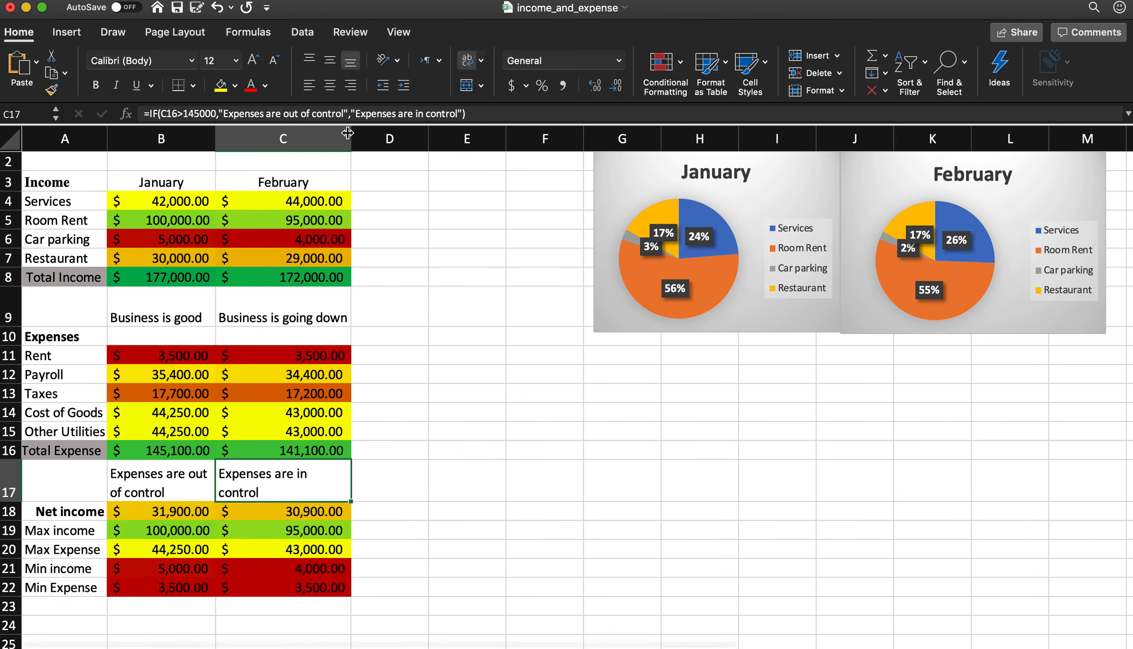
{"action": "left_click_drag", "start_coordinate": [348, 133], "coordinate": [310, 138]}
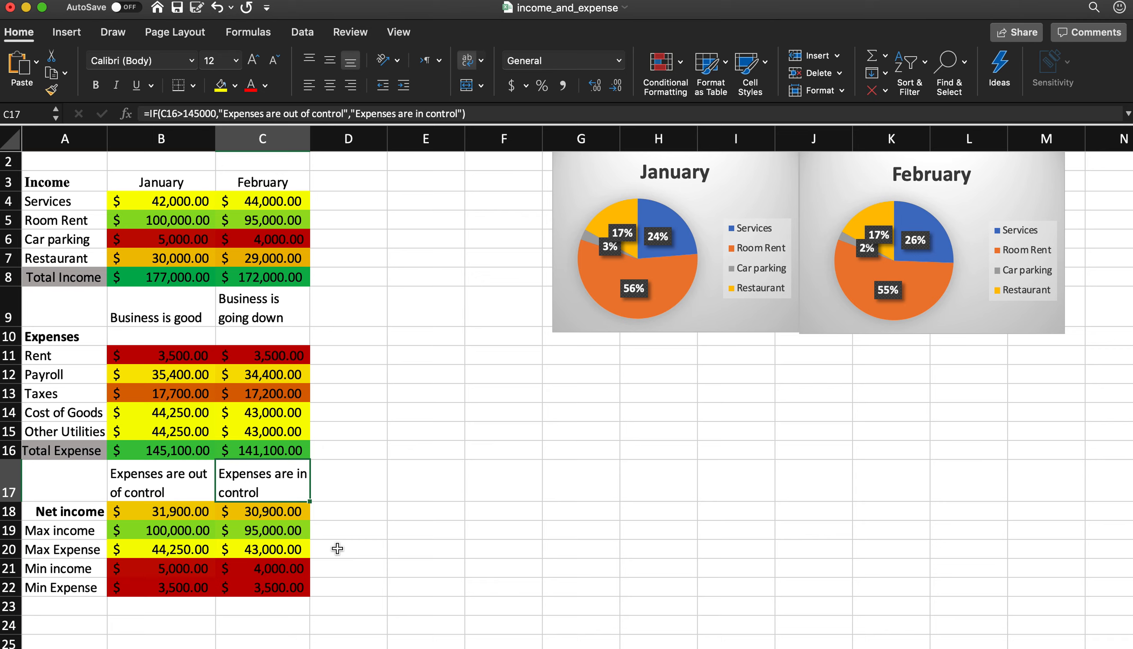
- Examine the total income IF formula in B9 and its comparison operator
{"action": "left_click", "coordinate": [161, 304]}
{"action": "double_click", "coordinate": [161, 305]}
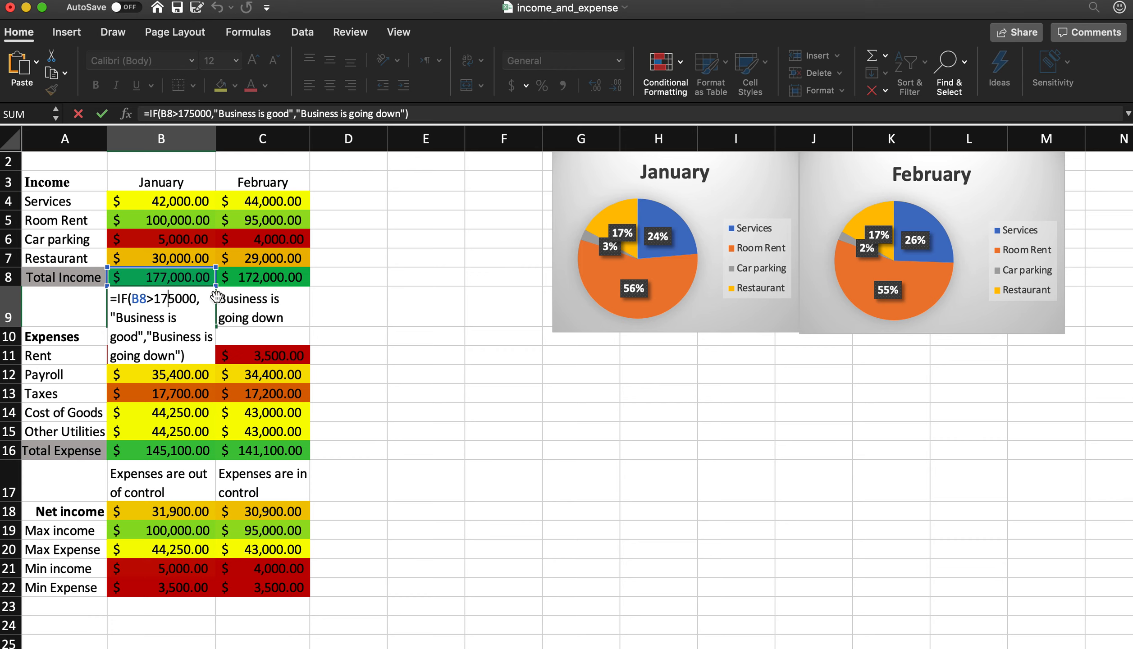
{"action": "left_click", "coordinate": [414, 311]}
- Enter the label "greater than" in E11 with the symbol > beside it in F11
{"action": "left_click", "coordinate": [426, 352]}
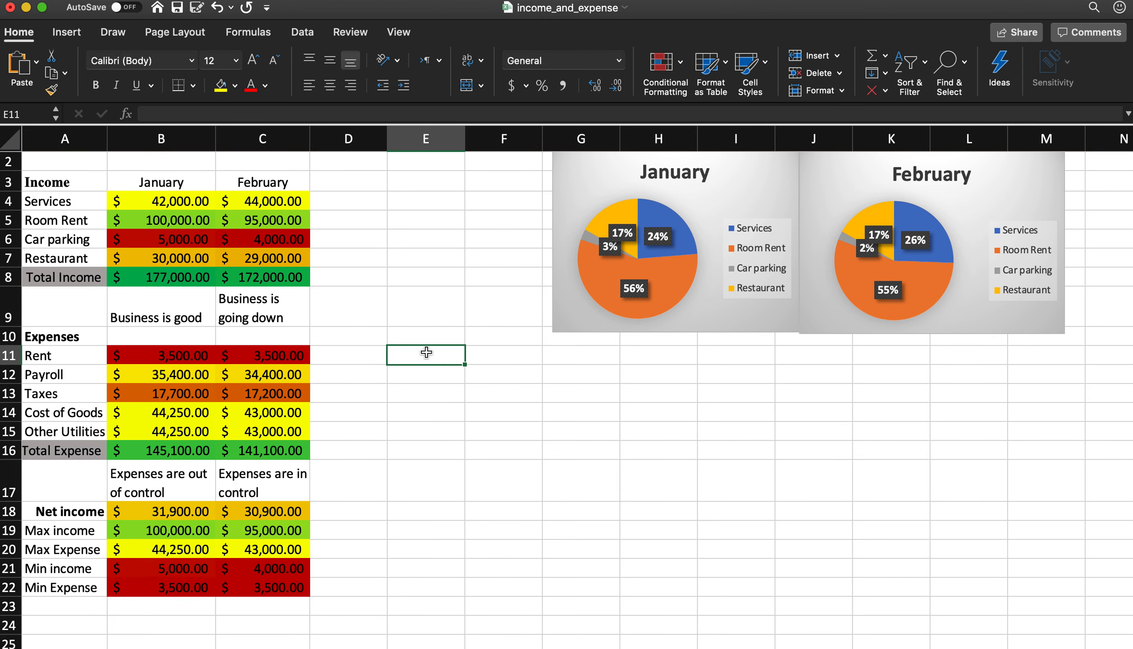
{"action": "type", "text": "greate"}
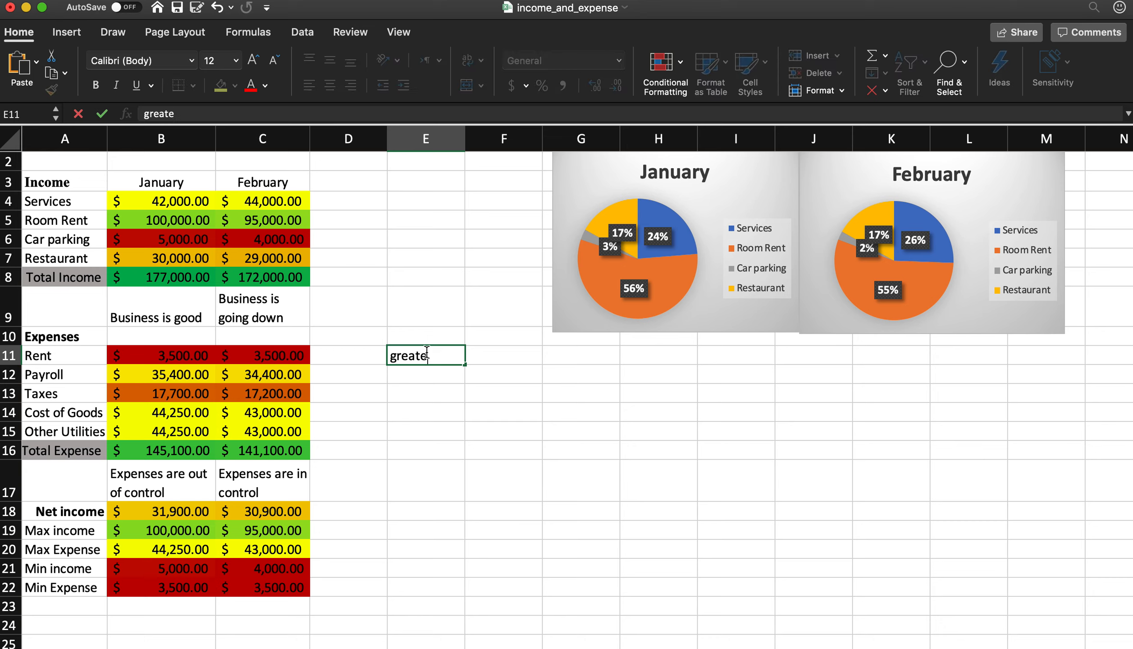
{"action": "type", "text": "r than"}
{"action": "key", "text": "Tab"}
{"action": "type", "text": ">"}
{"action": "key", "text": "Return"}
- Enter the label "Equal" in E12 with the = sign beside it in F12
{"action": "type", "text": "E"}
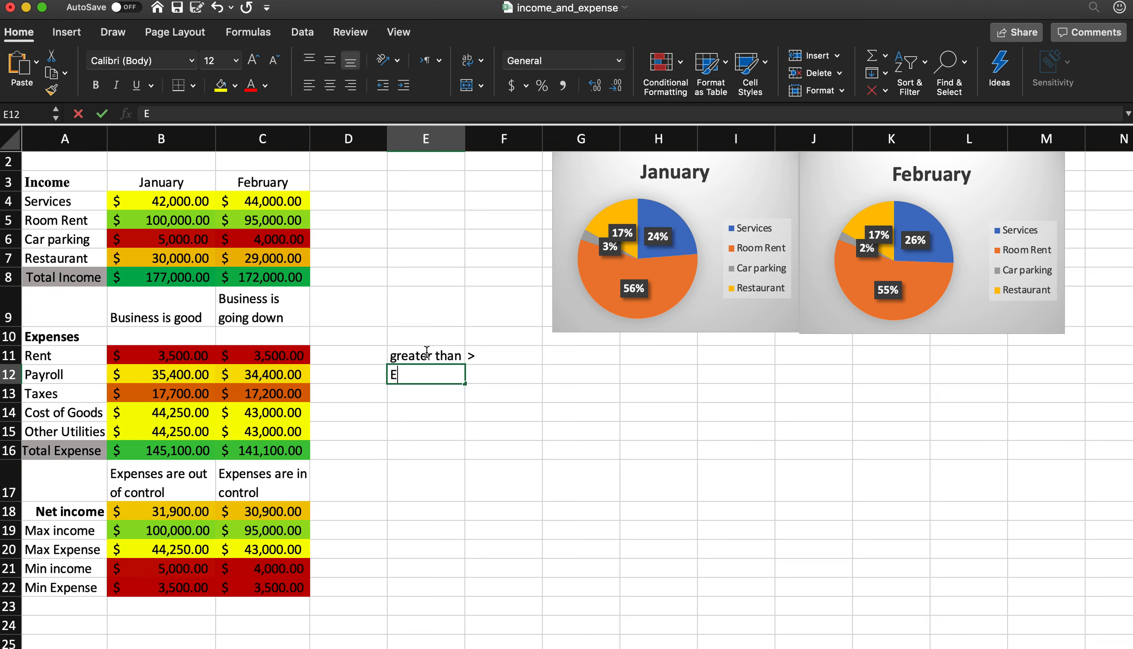
{"action": "type", "text": "qual"}
{"action": "key", "text": "Tab"}
{"action": "type", "text": "="}
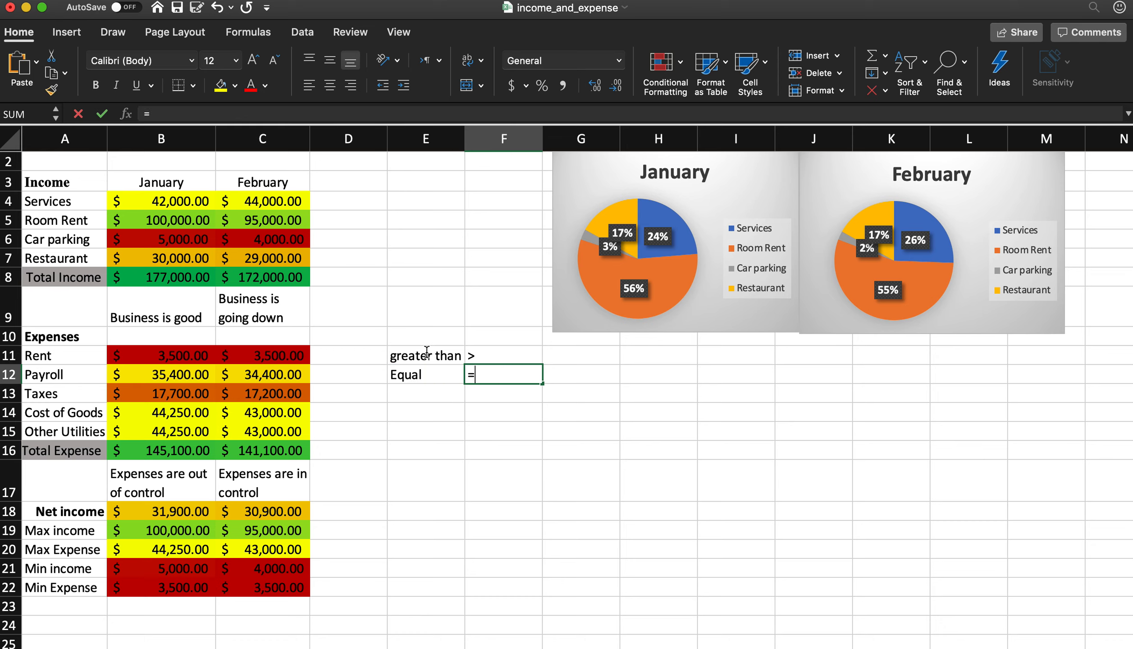
{"action": "key", "text": "Down"}
{"action": "key", "text": "Left"}
{"action": "key", "text": "Escape"}
{"action": "type", "text": "="}
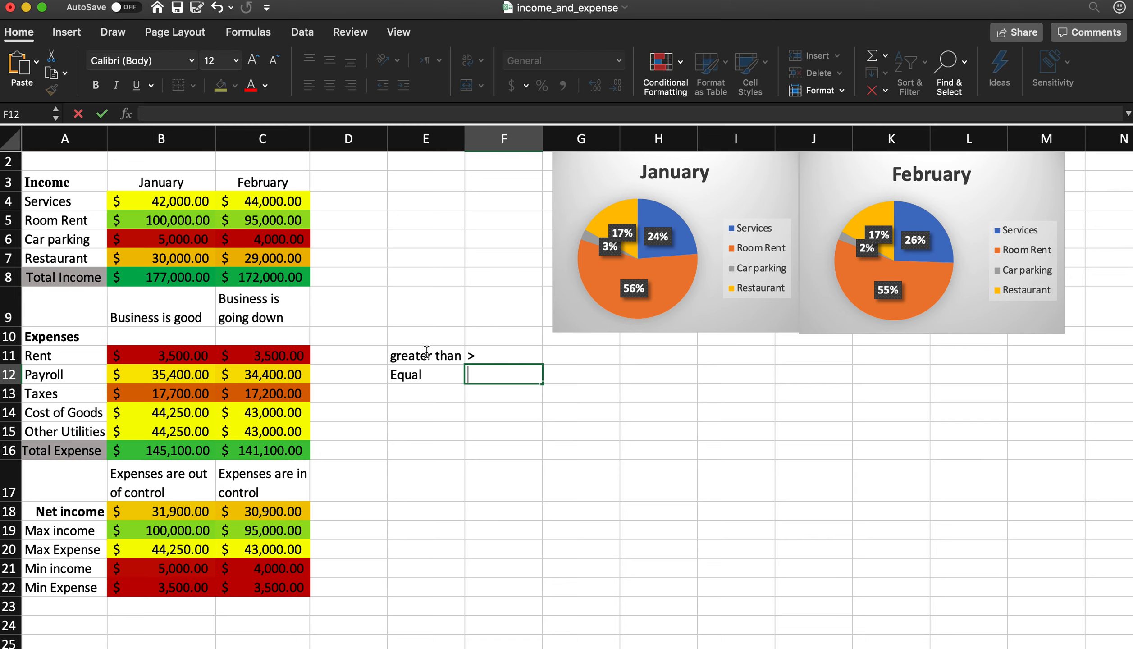
{"action": "key", "text": "Return"}
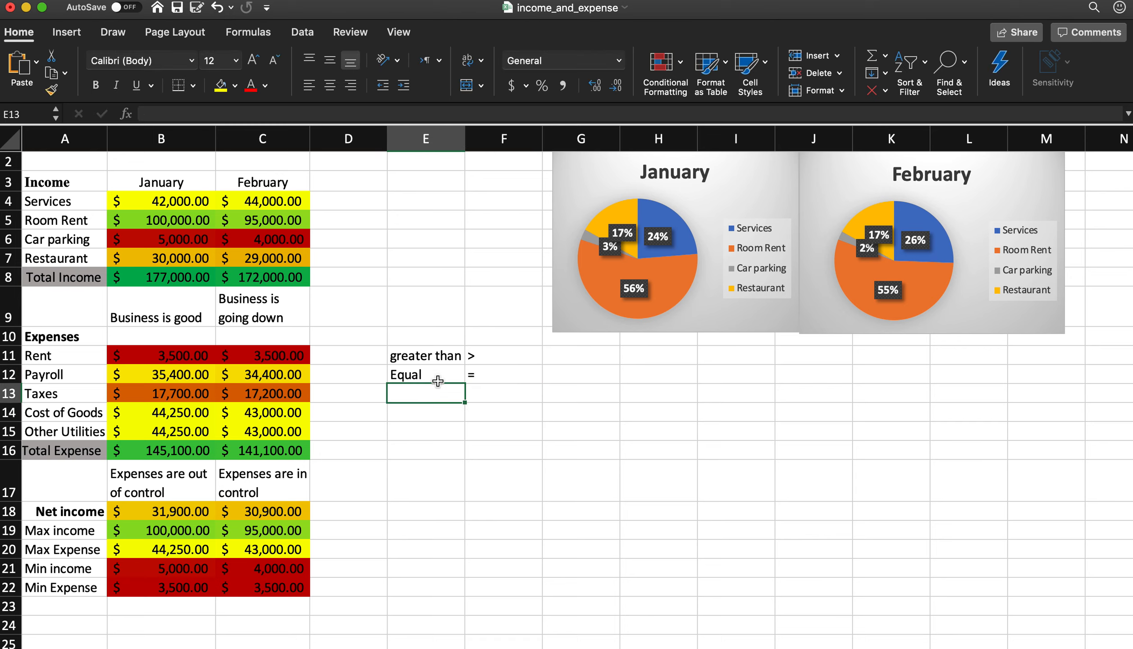
- Enter the label "Less than" in E13 with the symbol < beside it in F13
{"action": "type", "text": "Less"}
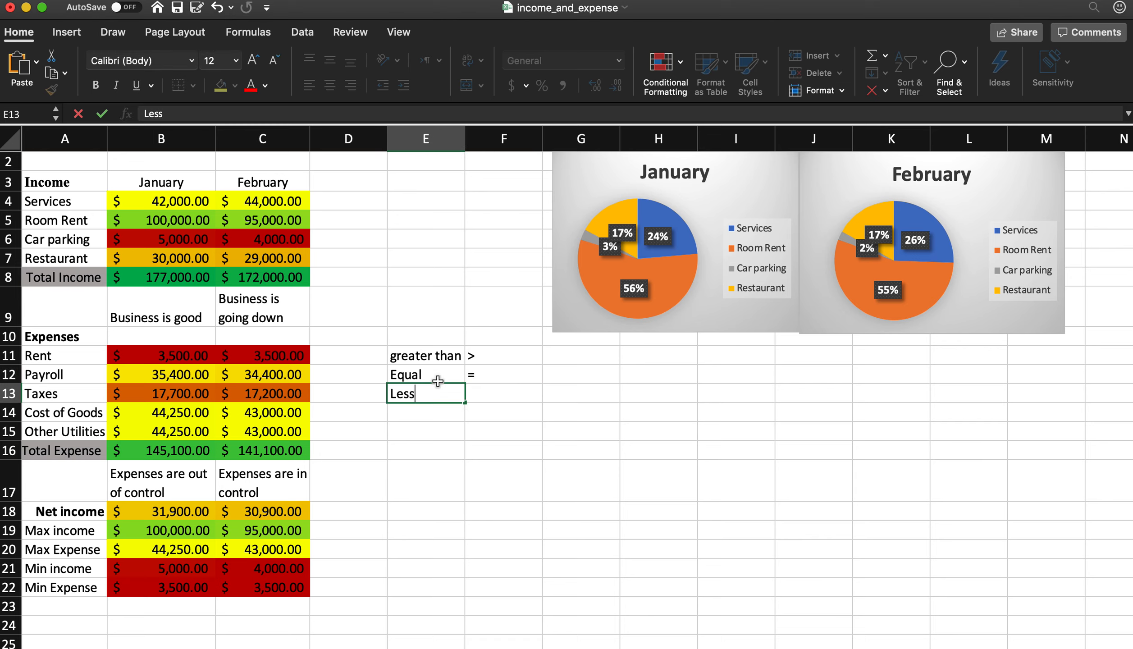
{"action": "type", "text": " than"}
{"action": "key", "text": "Tab"}
{"action": "type", "text": "<"}
{"action": "key", "text": "Return"}
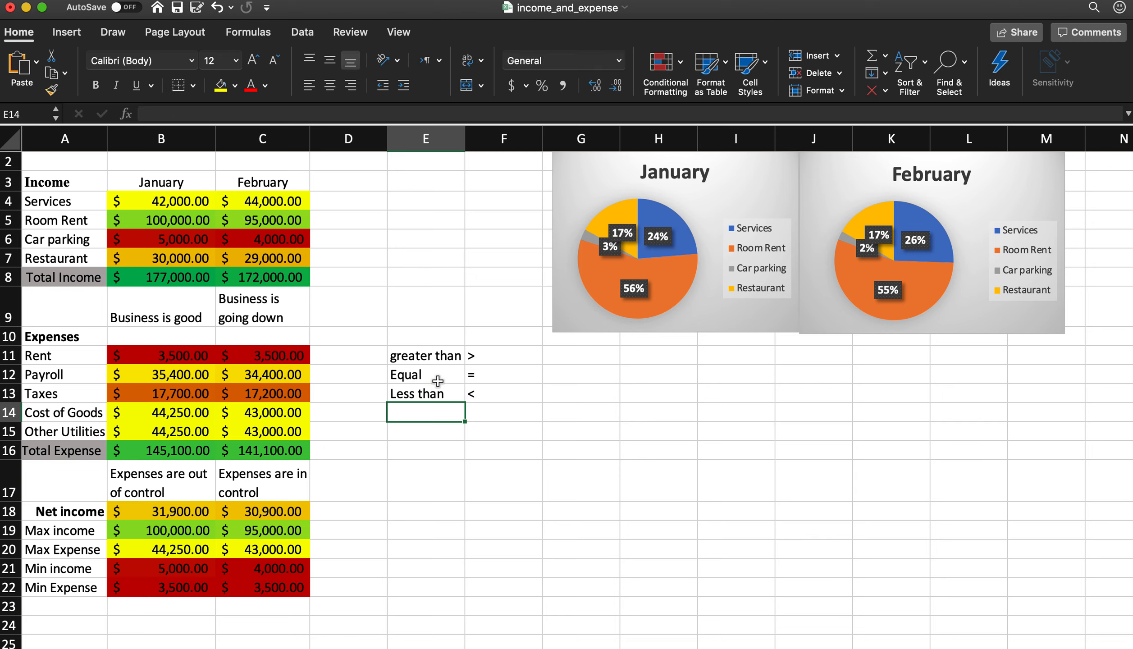
- Enter the label "Less than and equal" in E14
{"action": "type", "text": "Less"}
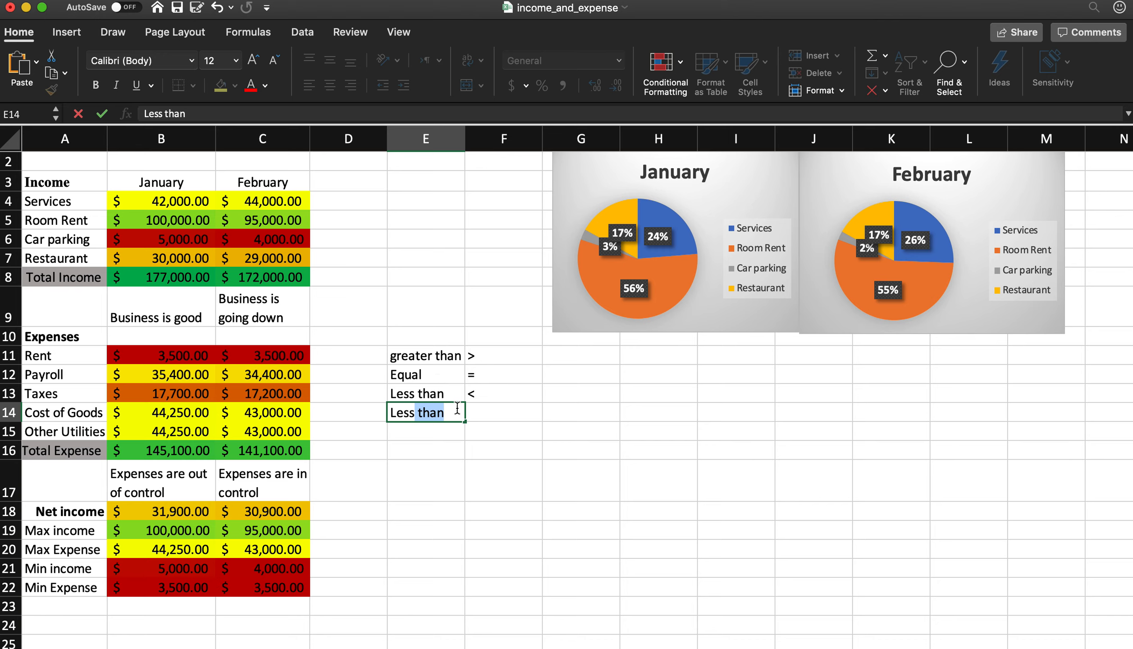
{"action": "left_click", "coordinate": [454, 409]}
{"action": "type", "text": "and equal"}
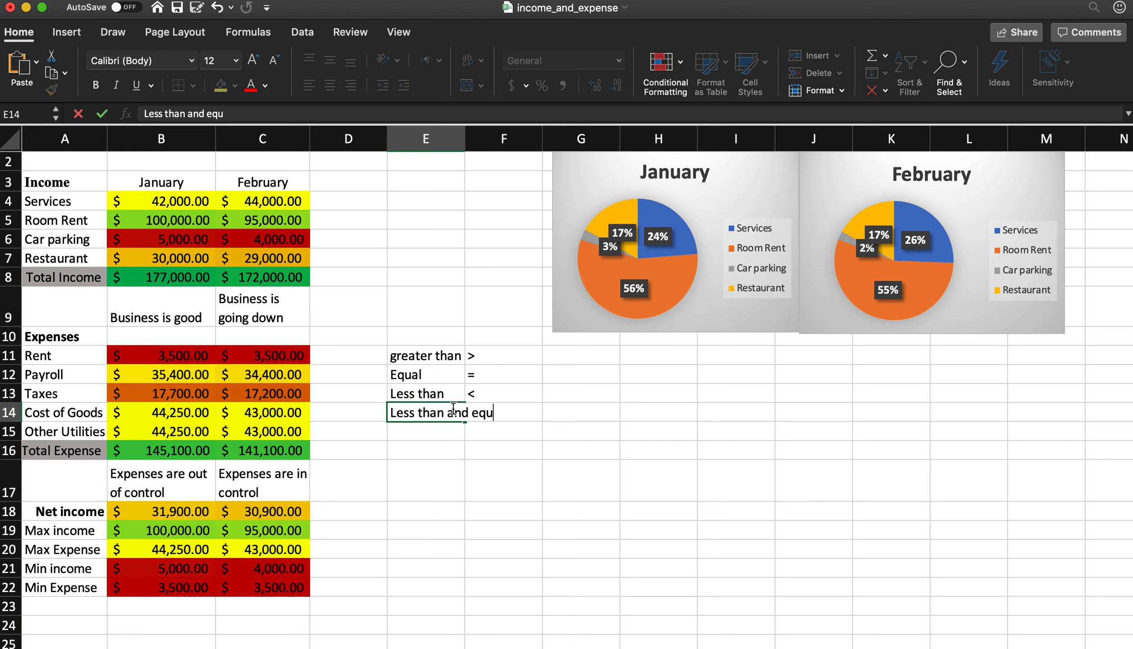
{"action": "key", "text": "Tab"}
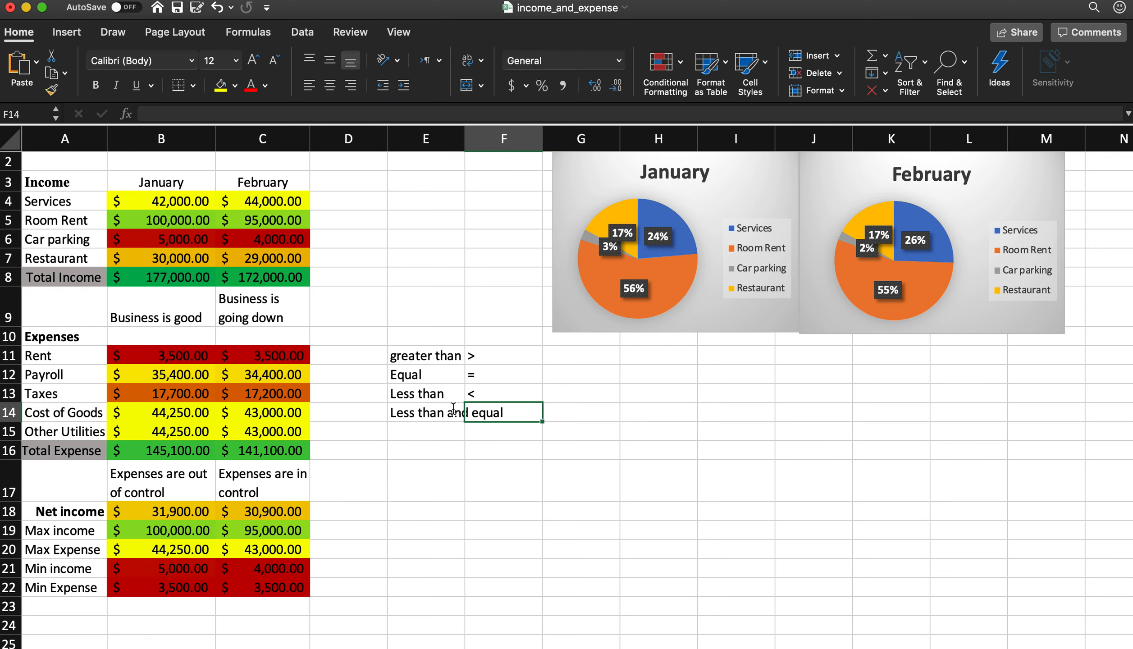
- Finish the operator list with <= in F14 and a row 15 entry "greater than and equal to" marked >=, and widen column E to fit
{"action": "type", "text": "<="}
{"action": "key", "text": "Return"}
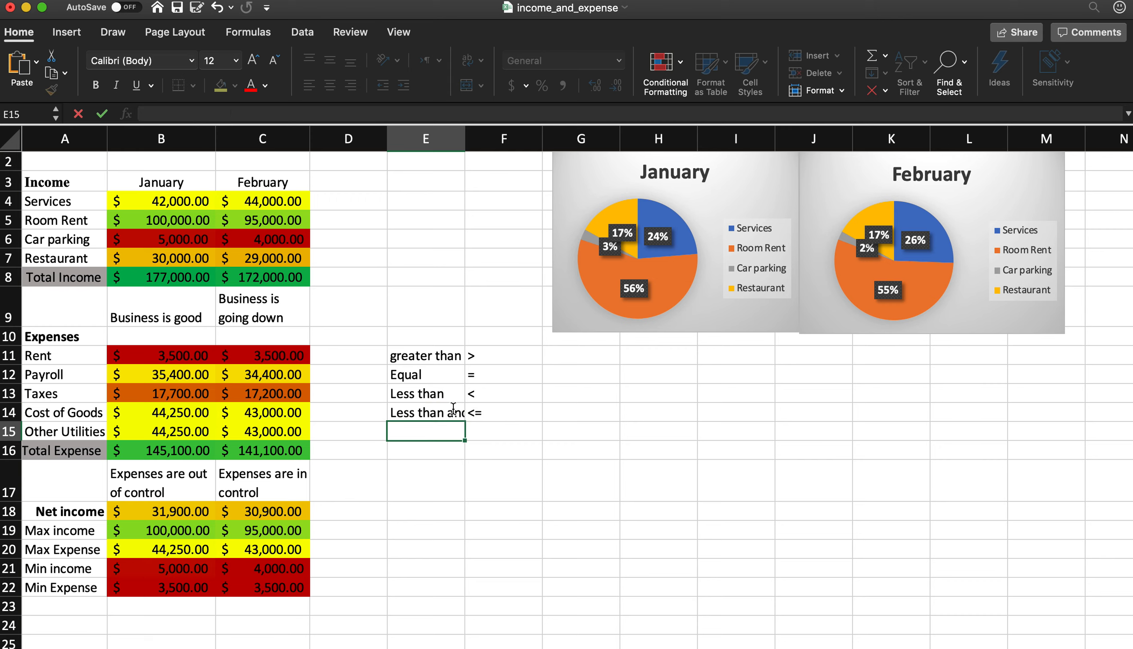
{"action": "type", "text": "greater than"}
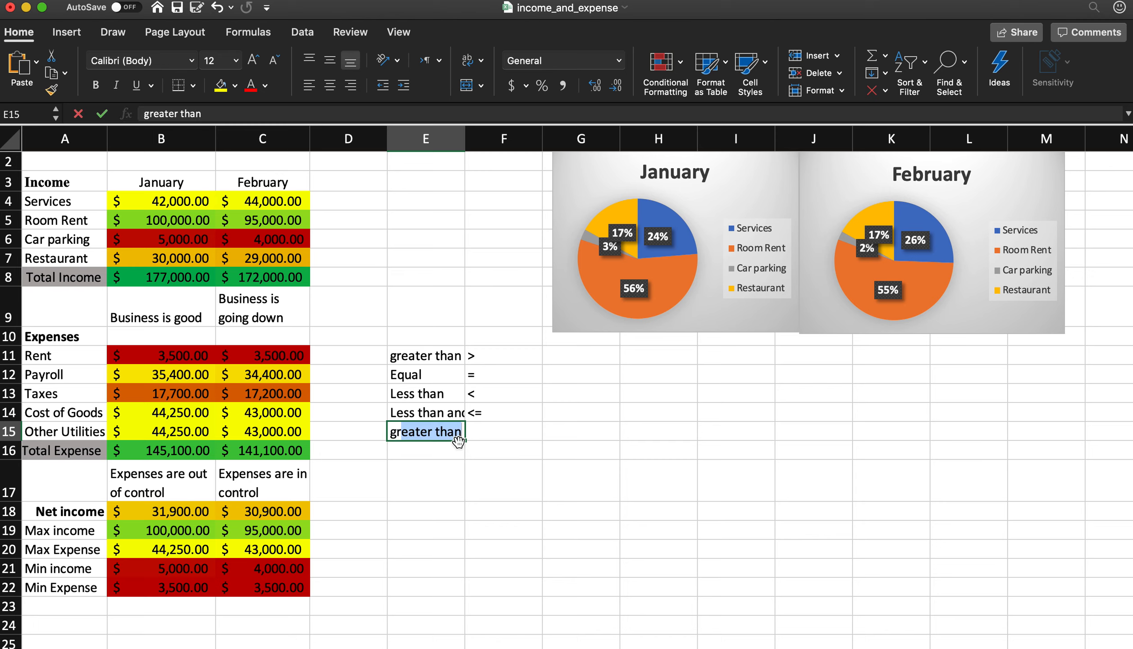
{"action": "key", "text": "Tab"}
{"action": "double_click", "coordinate": [458, 440]}
{"action": "double_click", "coordinate": [457, 436]}
{"action": "left_click", "coordinate": [464, 433]}
{"action": "type", "text": "and e"}
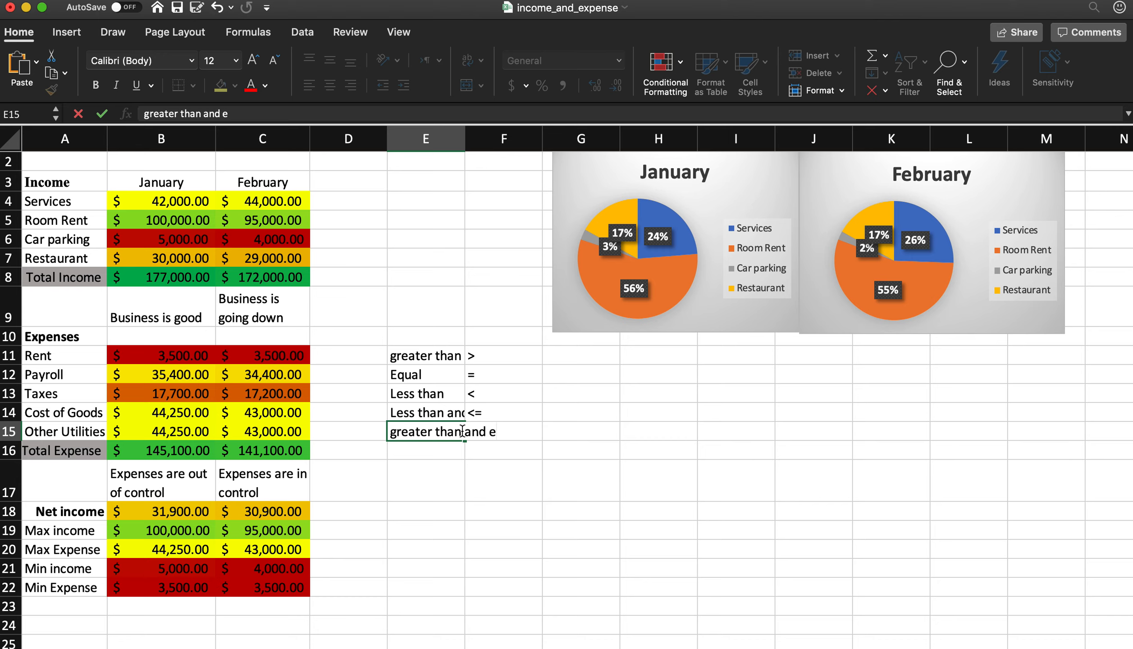
{"action": "type", "text": "qual to"}
{"action": "key", "text": "Tab"}
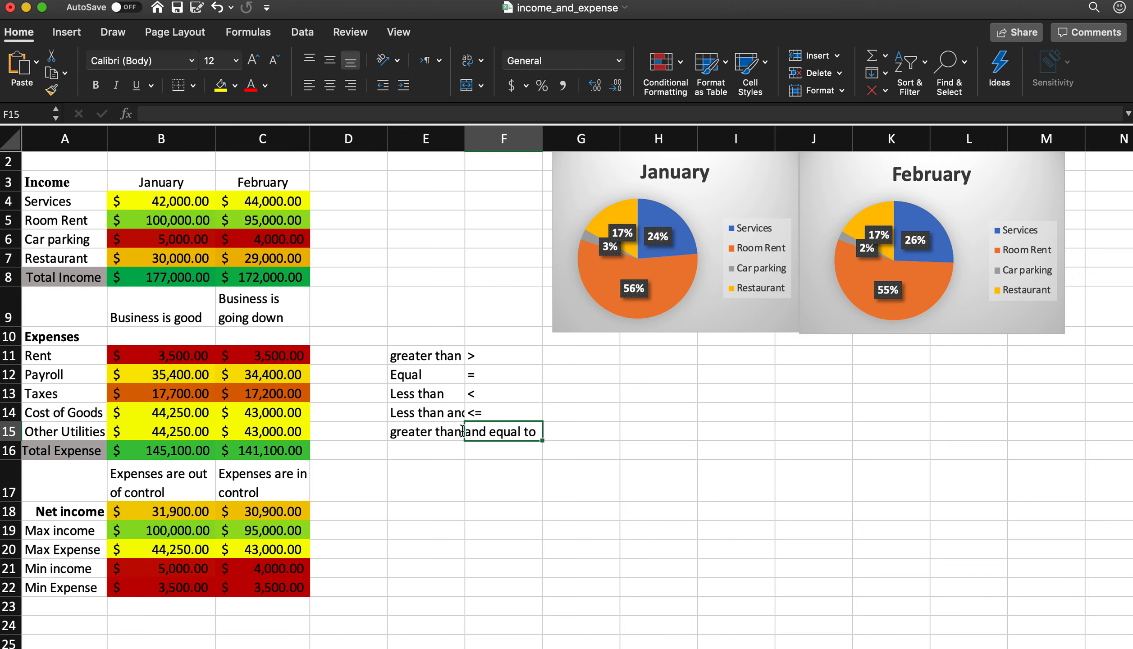
{"action": "type", "text": ">="}
{"action": "key", "text": "Return"}
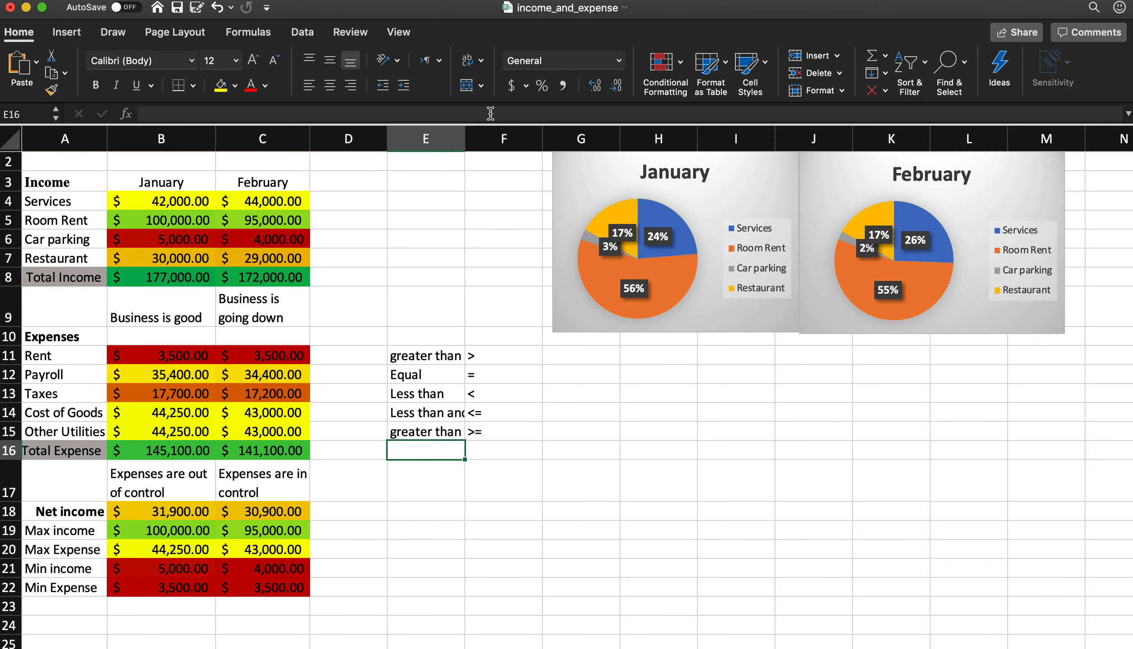
{"action": "left_click_drag", "start_coordinate": [465, 138], "coordinate": [616, 138]}
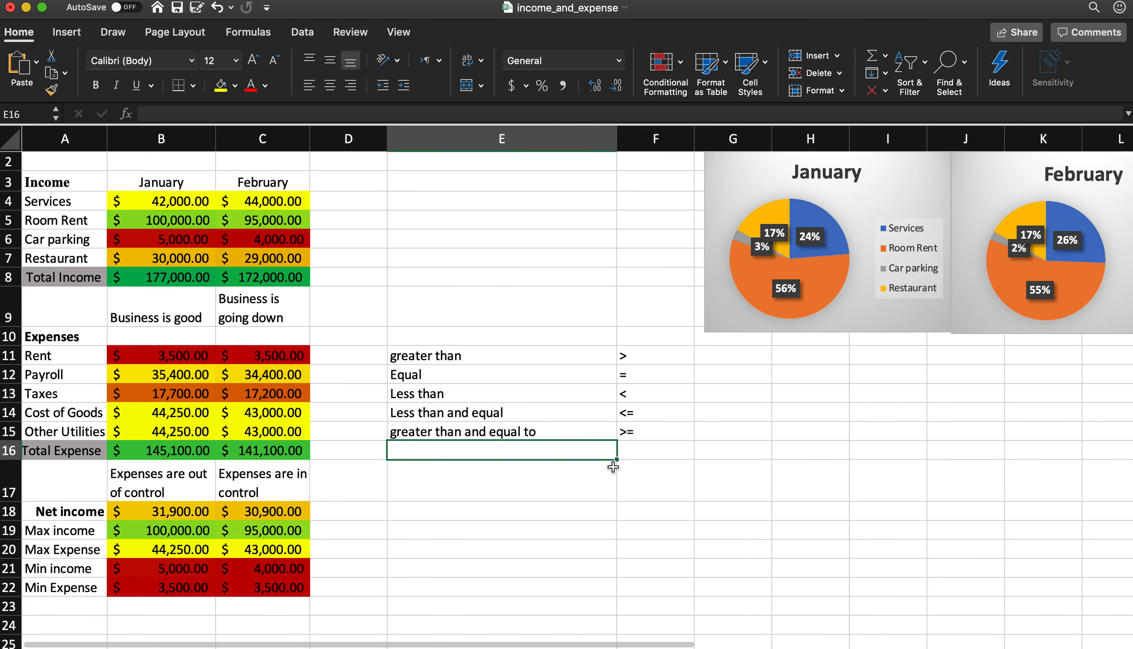
- Clear the operator list from E11:F15 and narrow column E to about a standard column's width
{"action": "left_click_drag", "start_coordinate": [455, 359], "coordinate": [652, 439]}
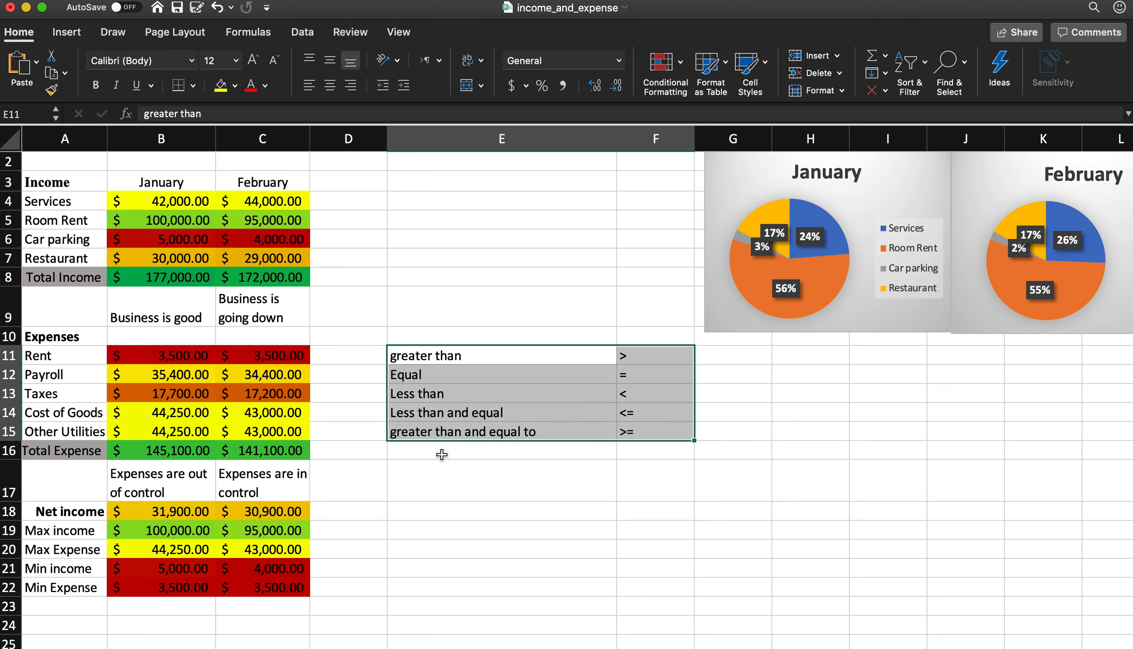
{"action": "key", "text": "Delete"}
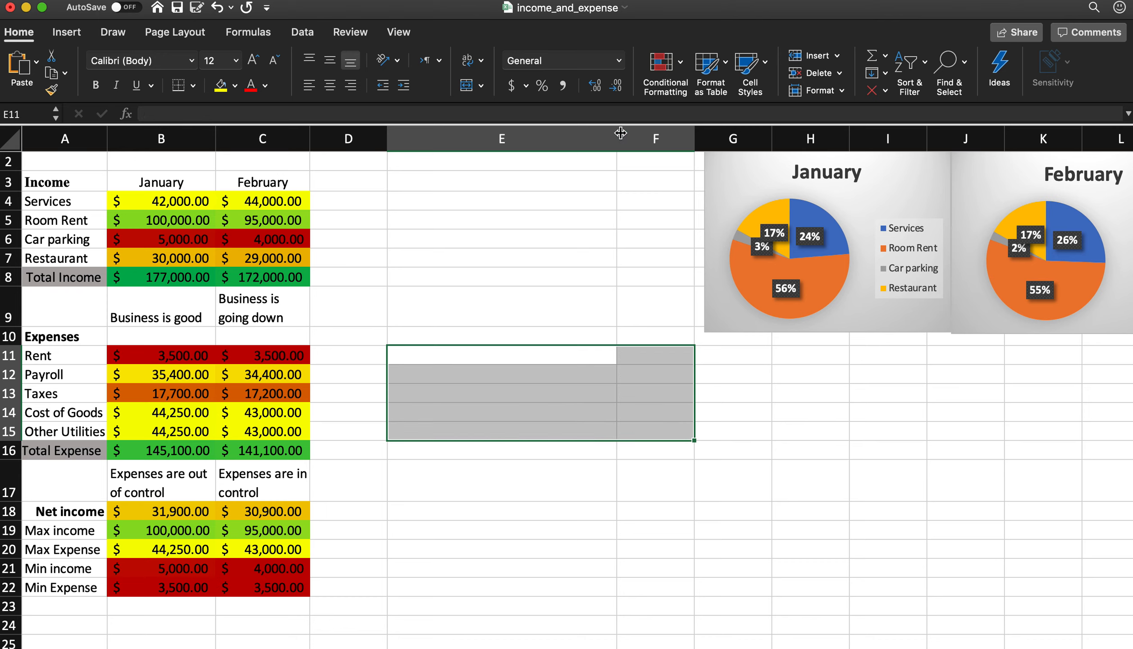
{"action": "left_click_drag", "start_coordinate": [617, 135], "coordinate": [461, 136]}
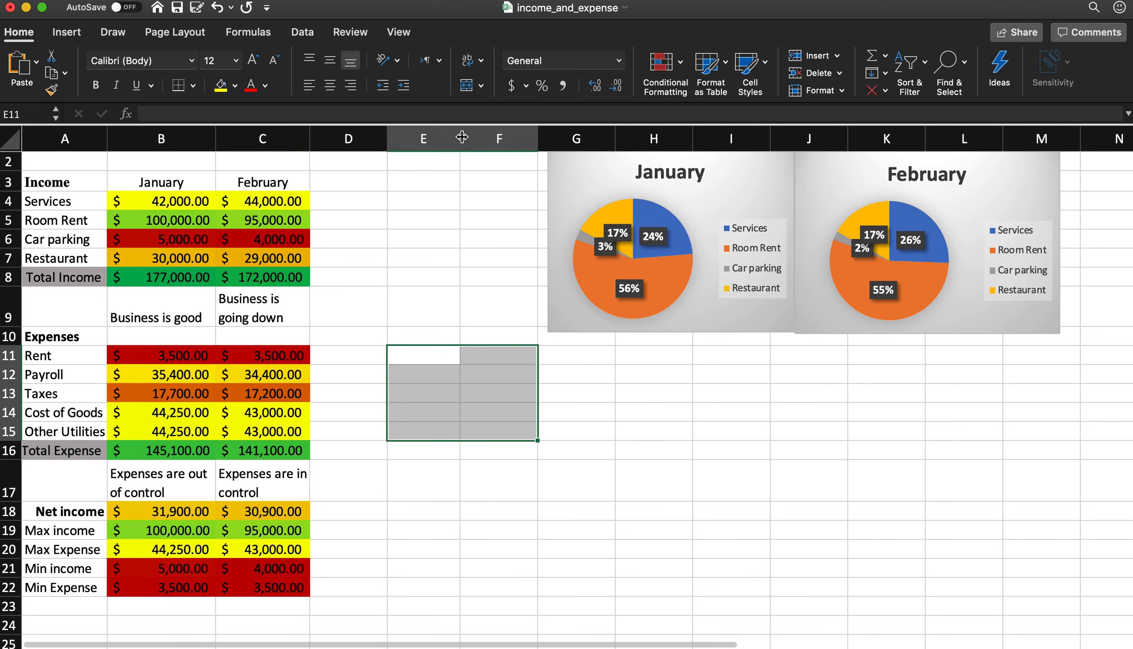
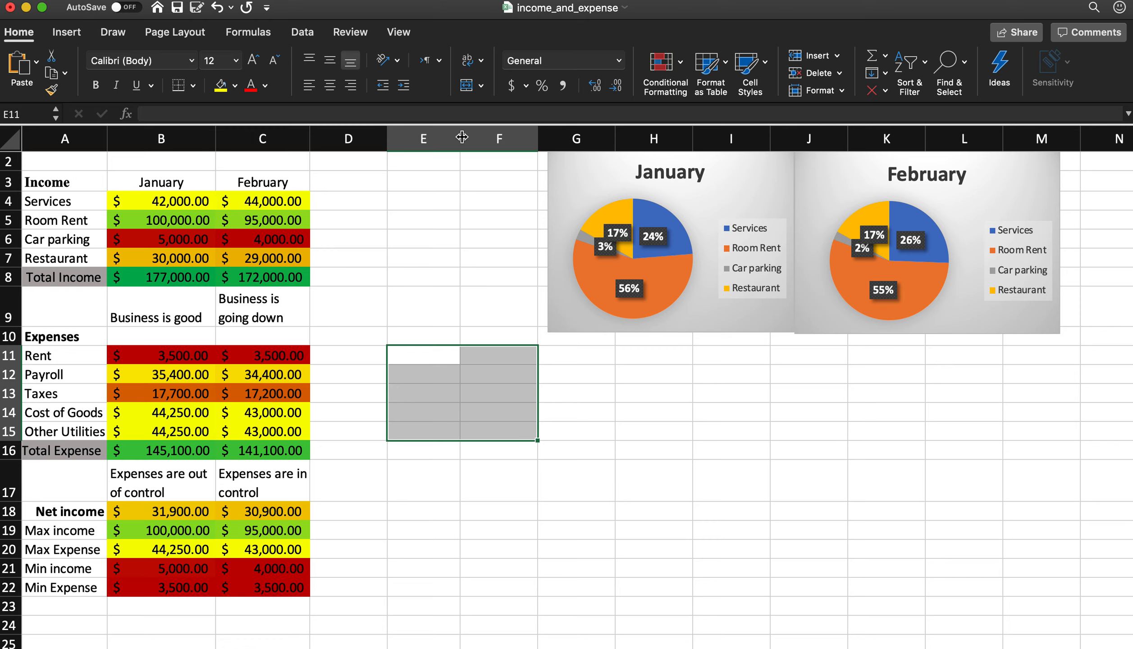
{"action": "left_click", "coordinate": [428, 344]}
{"action": "left_click", "coordinate": [430, 359]}
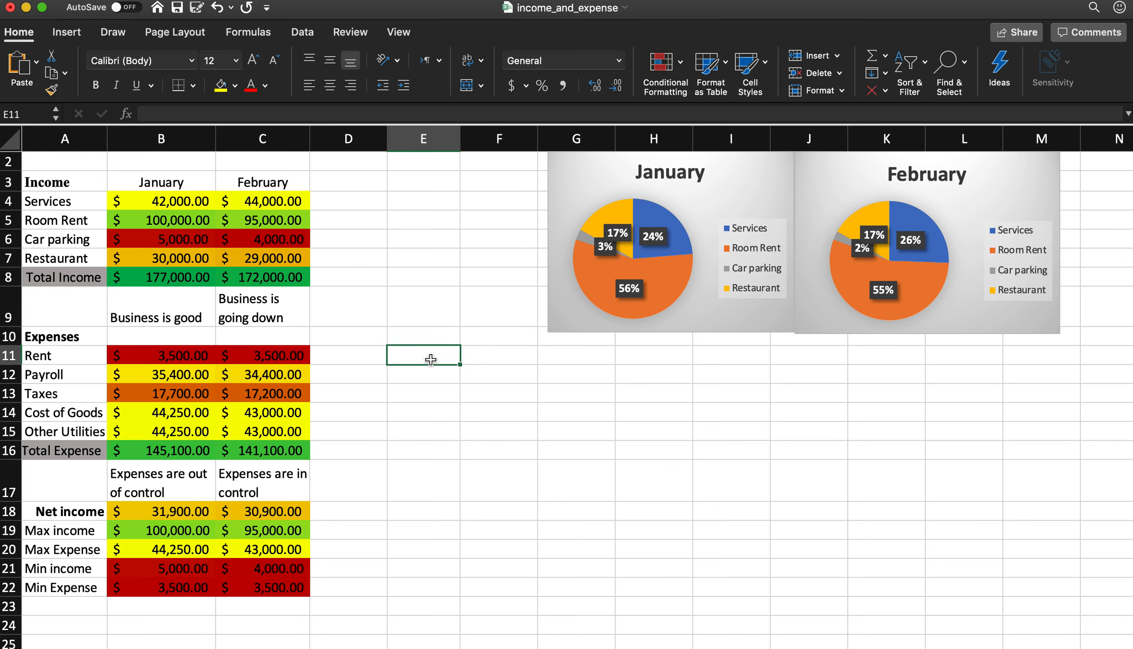
{"action": "type", "text": "Rent"}
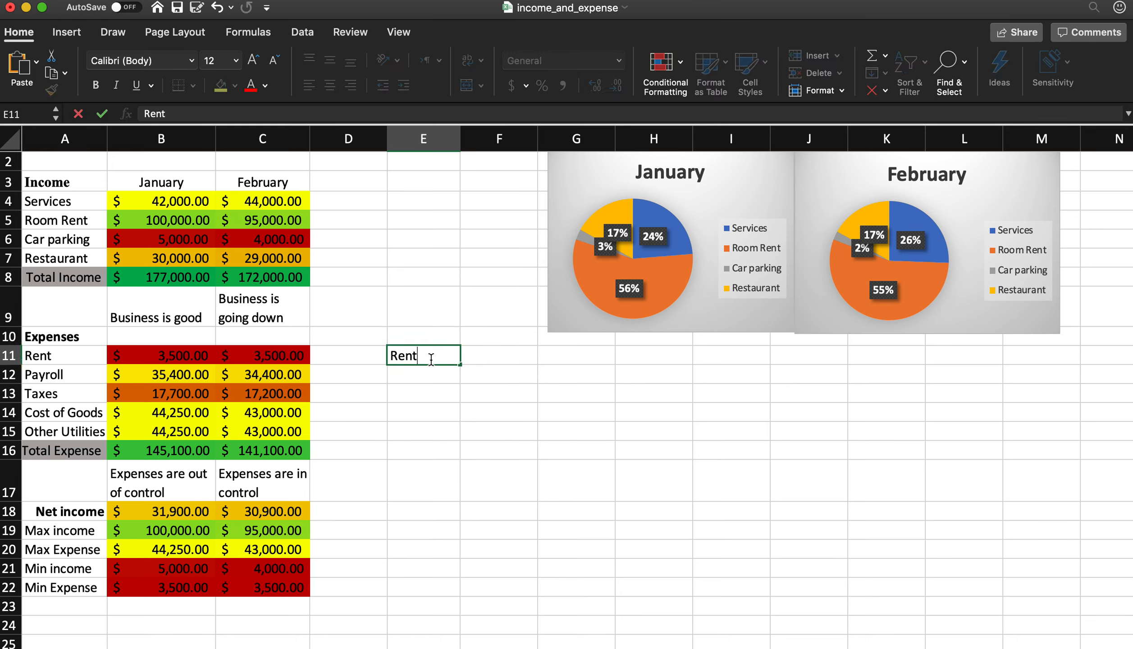
{"action": "key", "text": "Return"}
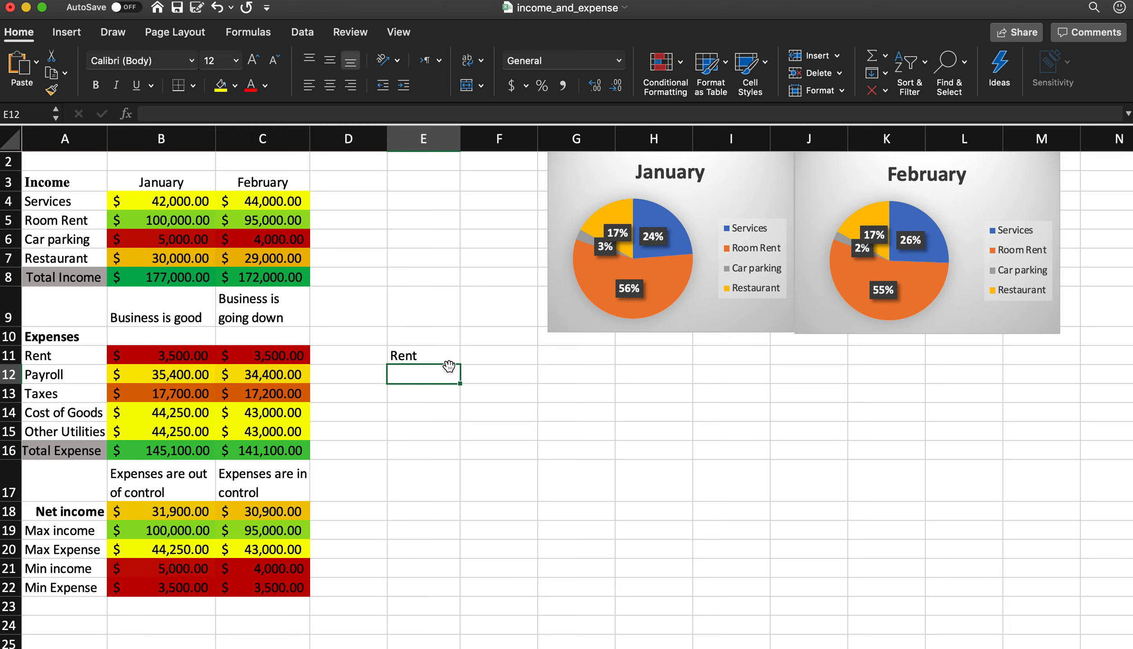
{"action": "left_click", "coordinate": [413, 356]}
{"action": "key", "text": "Delete"}
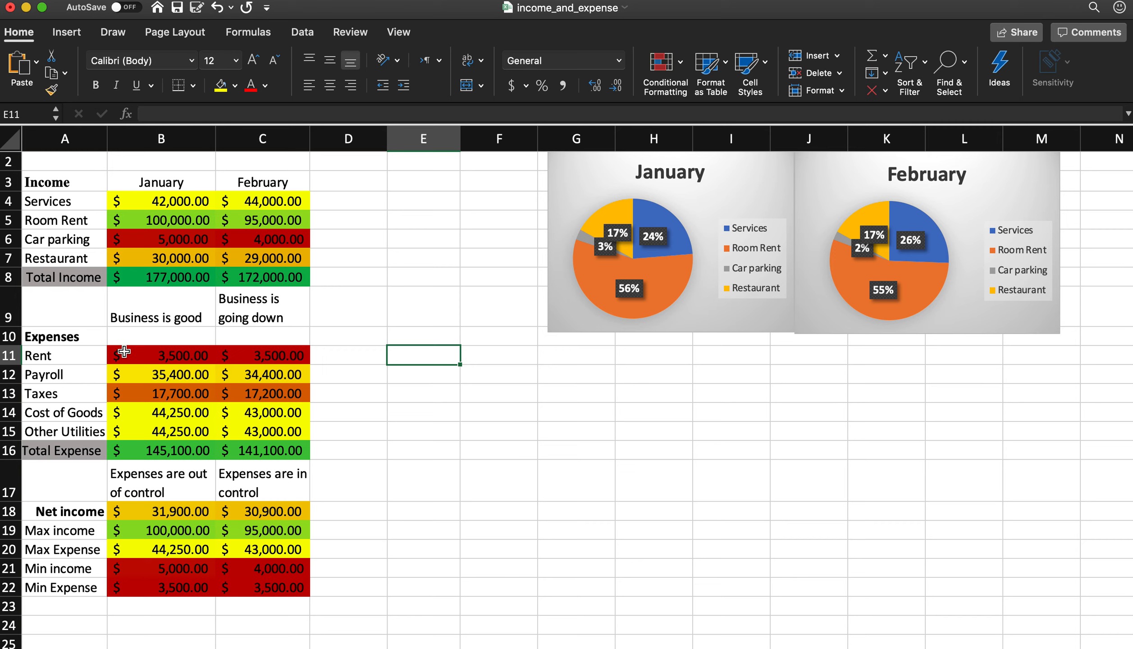
{"action": "left_click_drag", "start_coordinate": [93, 355], "coordinate": [234, 446]}
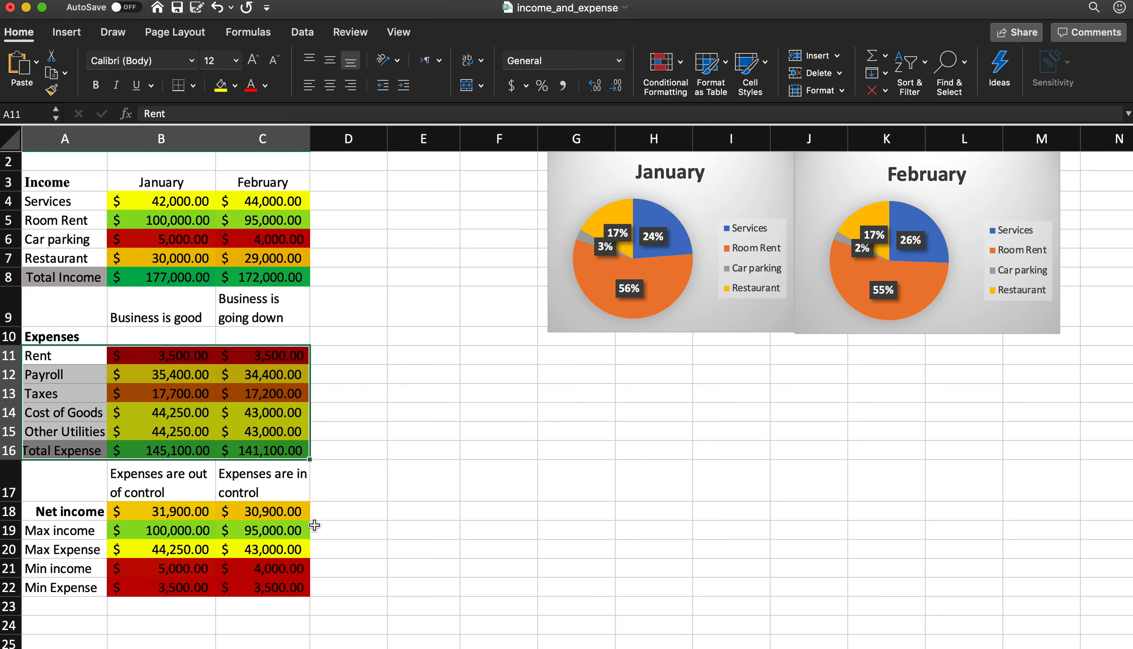
{"action": "left_click", "coordinate": [417, 356]}
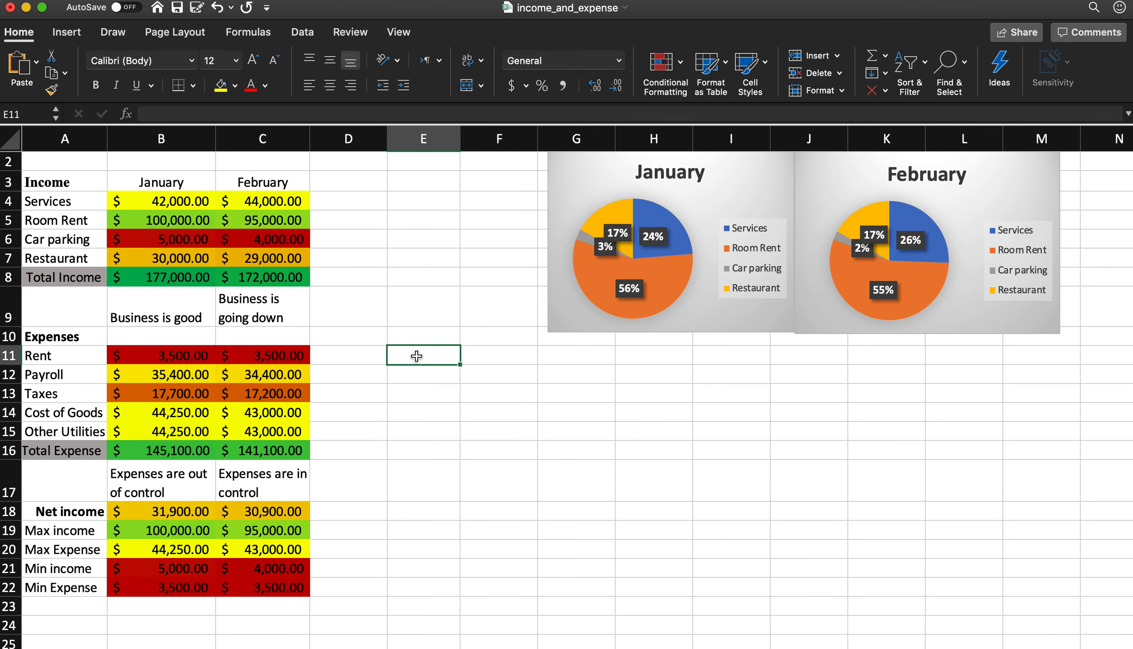
{"action": "type", "text": "="}
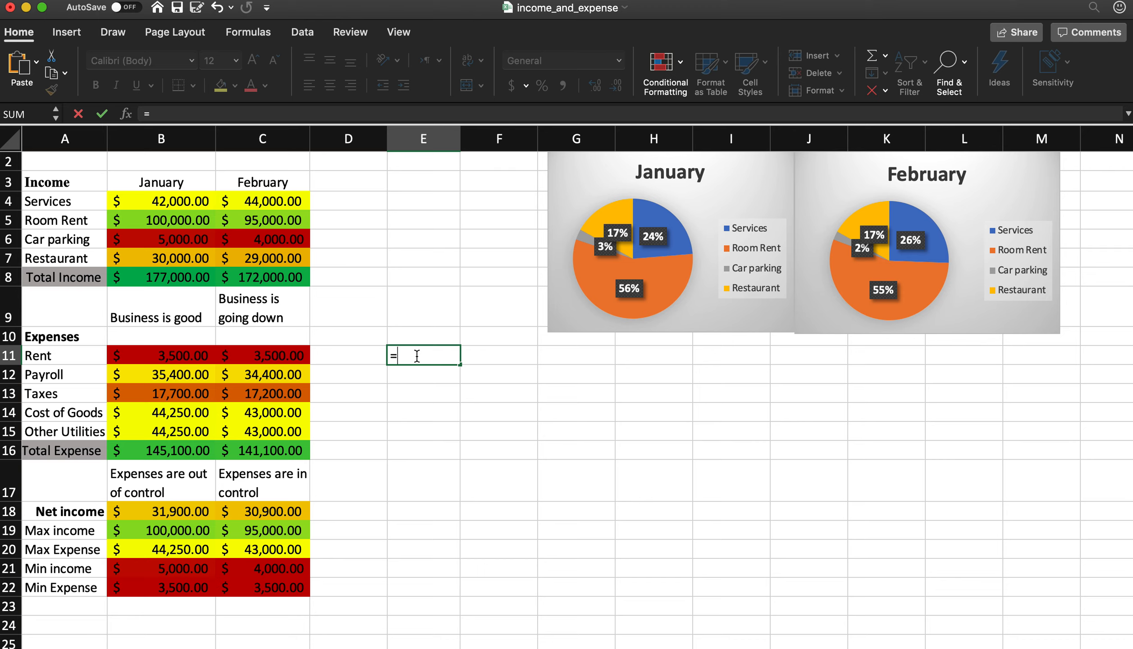
{"action": "type", "text": "vl"}
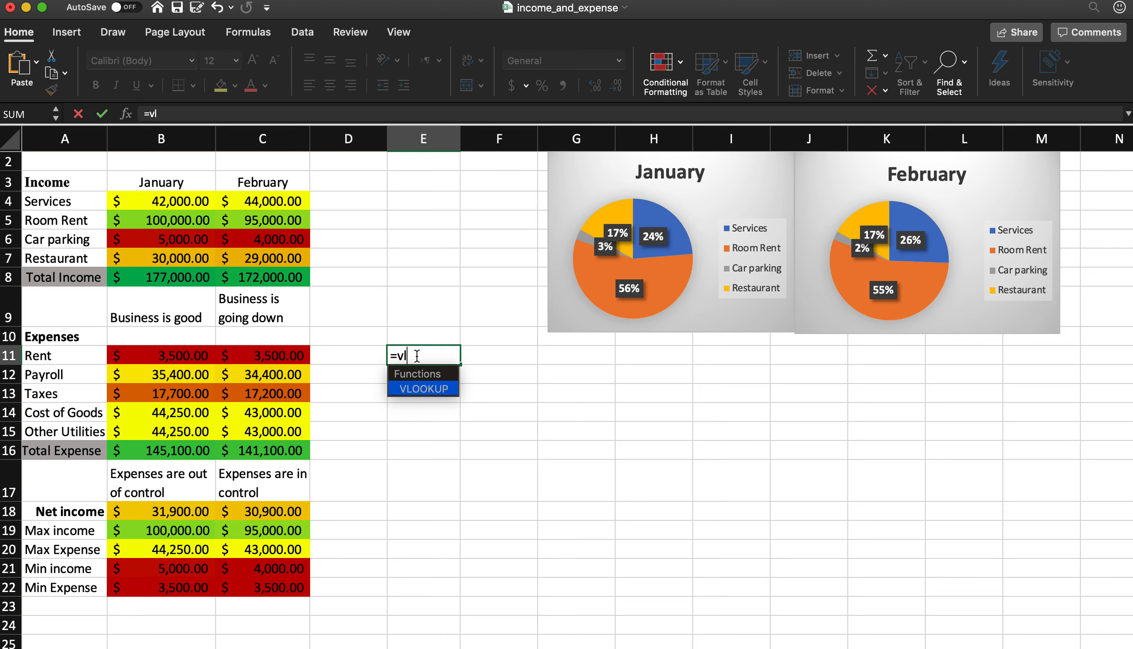
{"action": "key", "text": "Escape"}
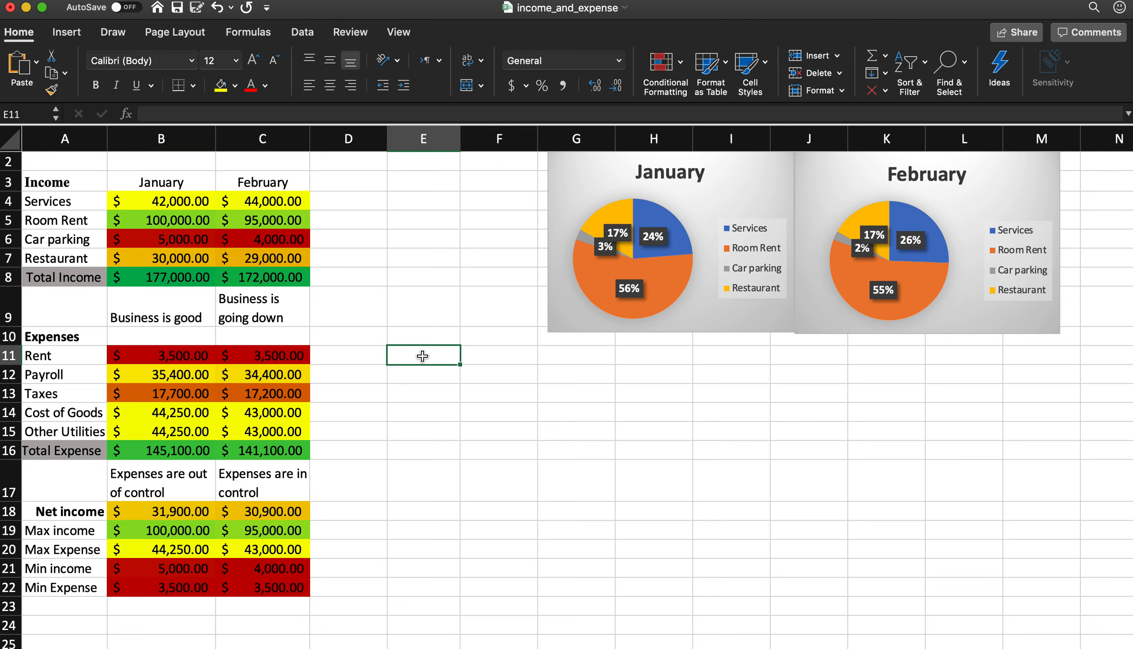
- Enter the label "Expense Type" in E11 and widen column E to fit it
{"action": "type", "text": "E"}
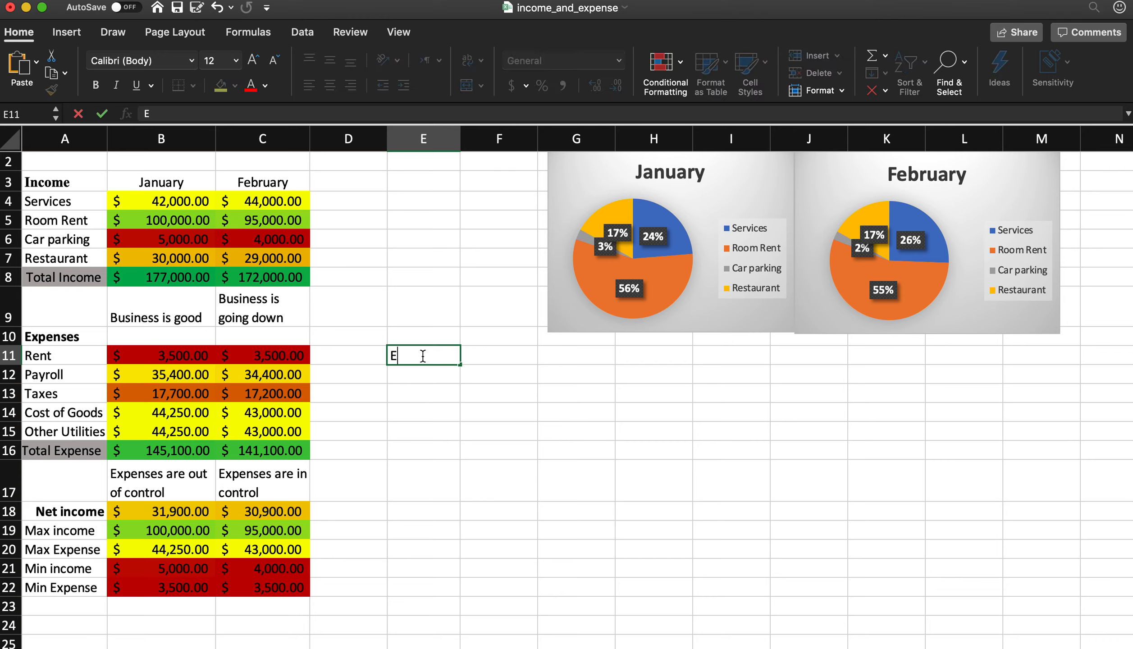
{"action": "type", "text": "xpense Type"}
{"action": "key", "text": "Return"}
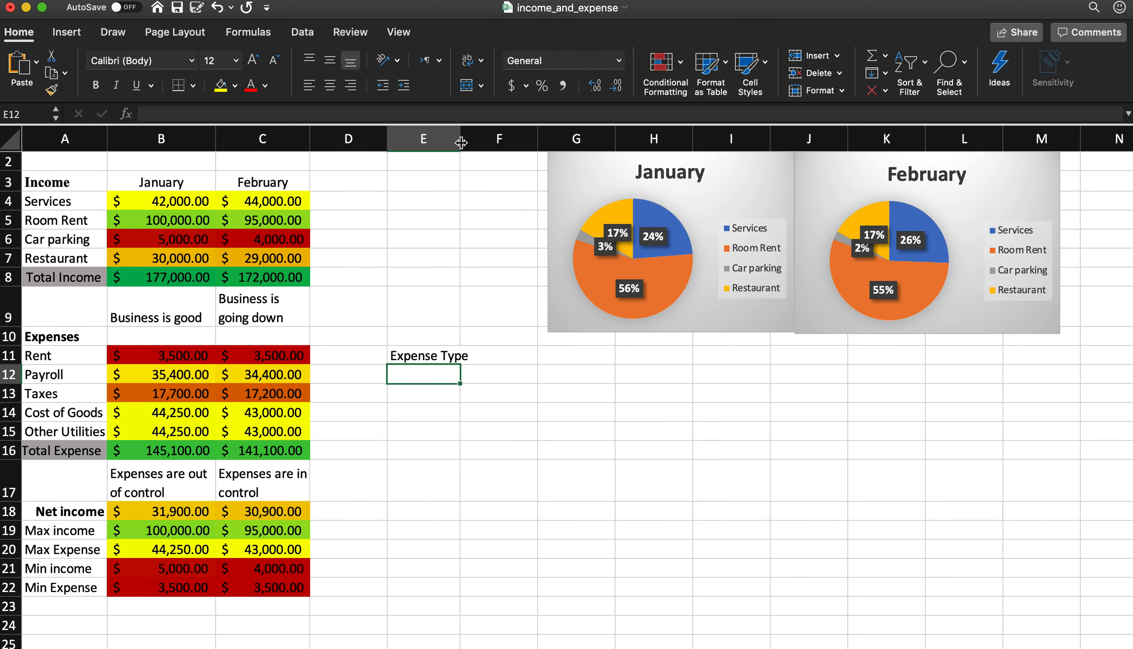
{"action": "left_click_drag", "start_coordinate": [460, 139], "coordinate": [479, 139]}
- Enter "Rent" with a capital R in F11, beside the Expense Type label
{"action": "left_click_drag", "start_coordinate": [455, 356], "coordinate": [507, 356]}
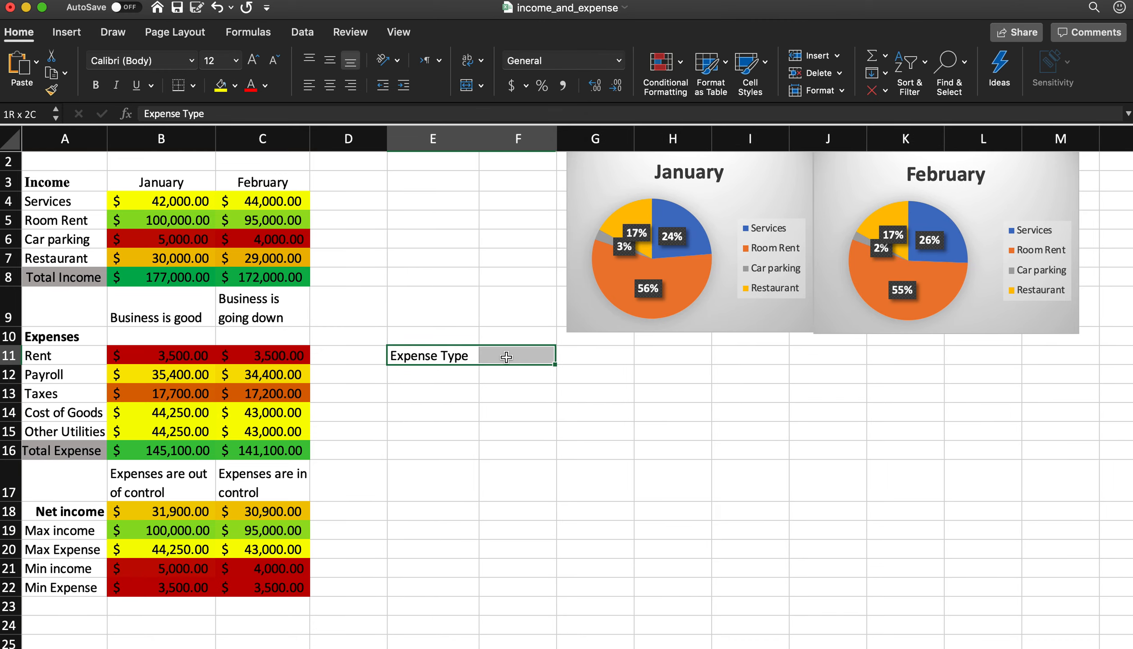
{"action": "left_click", "coordinate": [492, 356]}
{"action": "left_click", "coordinate": [494, 415]}
{"action": "left_click", "coordinate": [505, 355]}
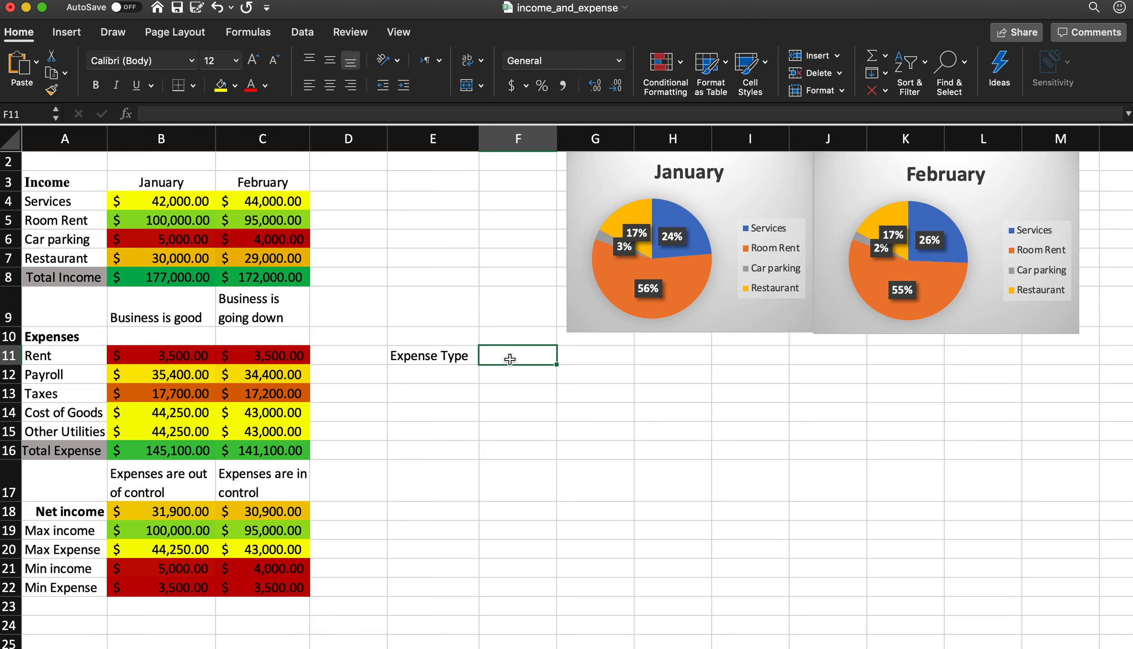
{"action": "type", "text": "rent"}
{"action": "key", "text": "Return"}
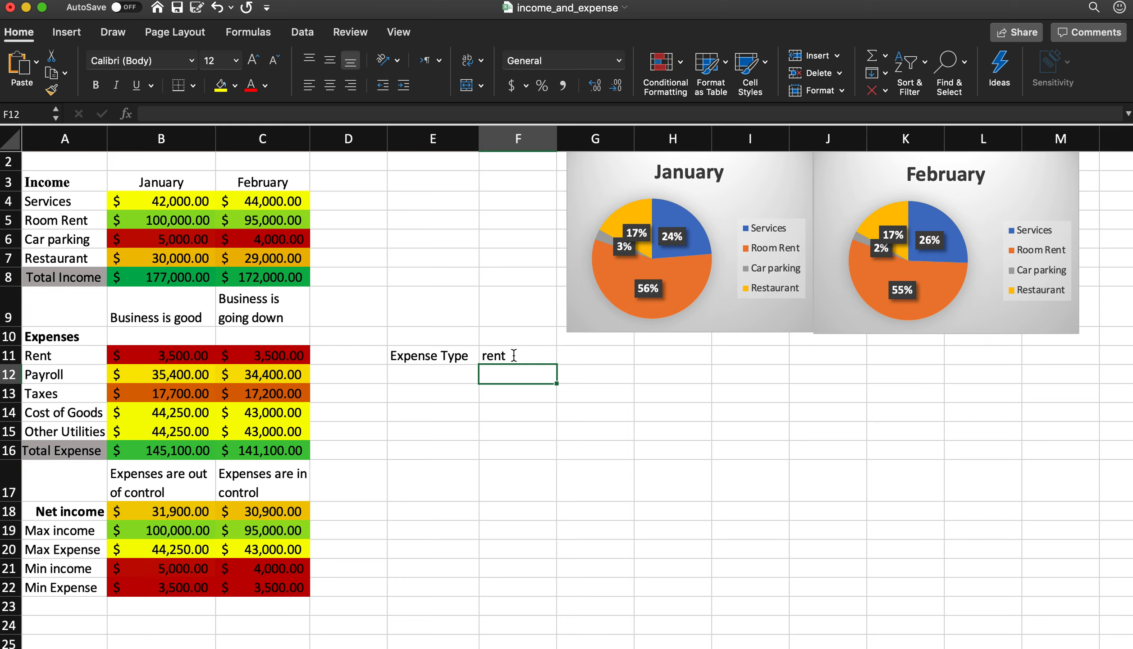
{"action": "left_click", "coordinate": [458, 374]}
{"action": "left_click", "coordinate": [489, 358]}
{"action": "double_click", "coordinate": [489, 358]}
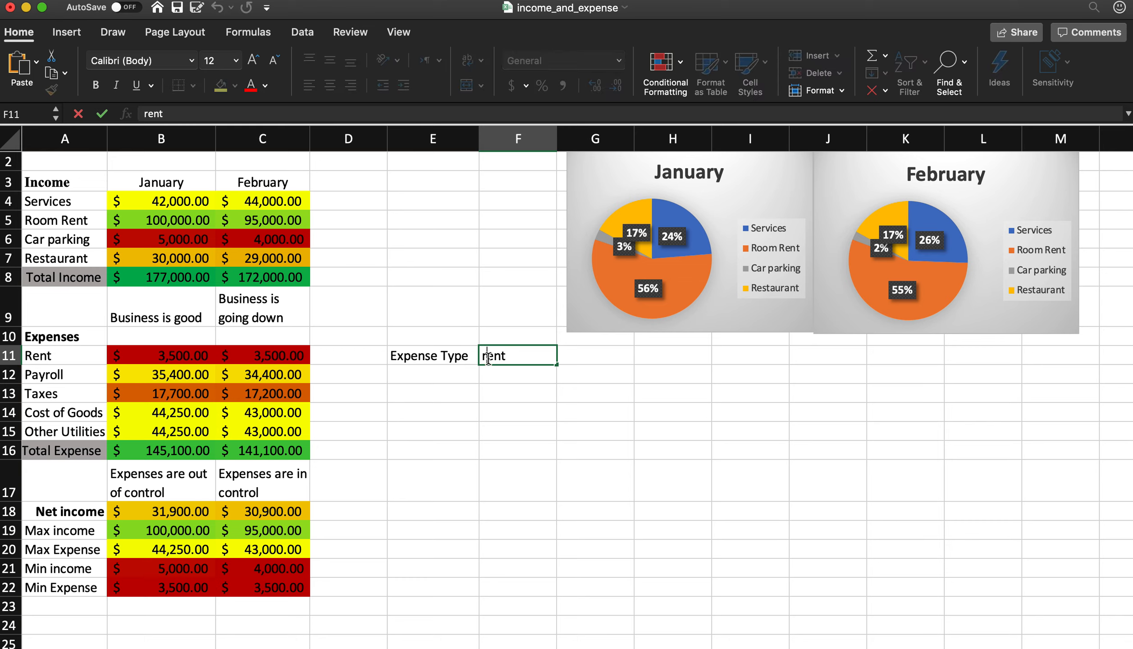
{"action": "key", "text": "BackSpace"}
{"action": "type", "text": "R"}
{"action": "key", "text": "Return"}
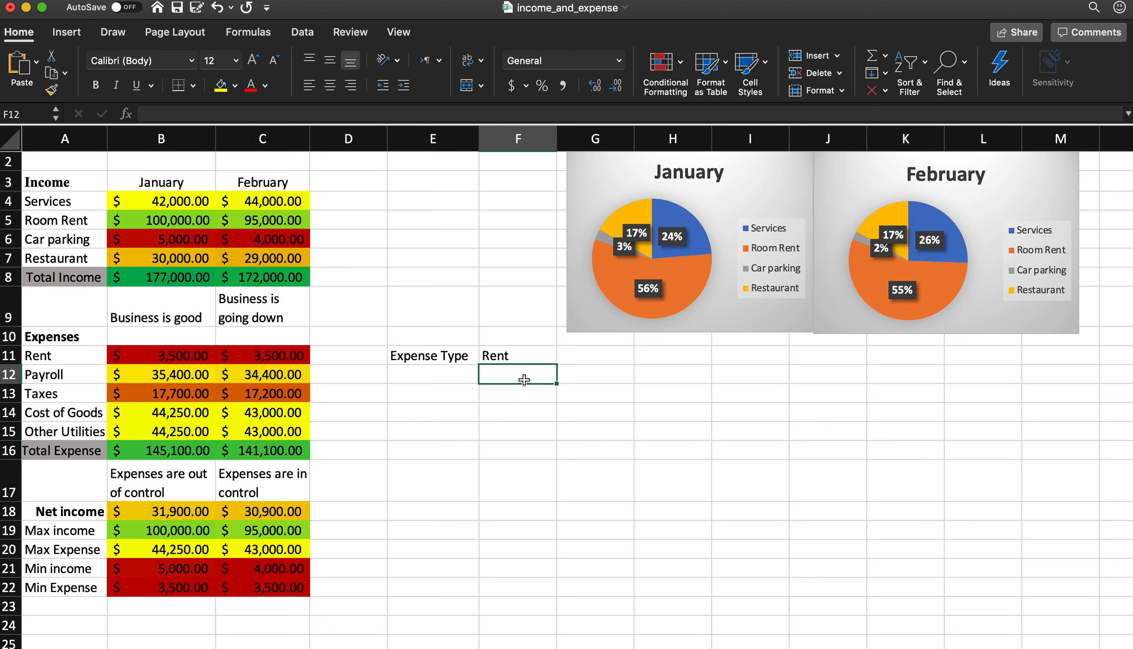
- Enter the label "January" in E12, below the Expense Type label
{"action": "left_click", "coordinate": [459, 381]}
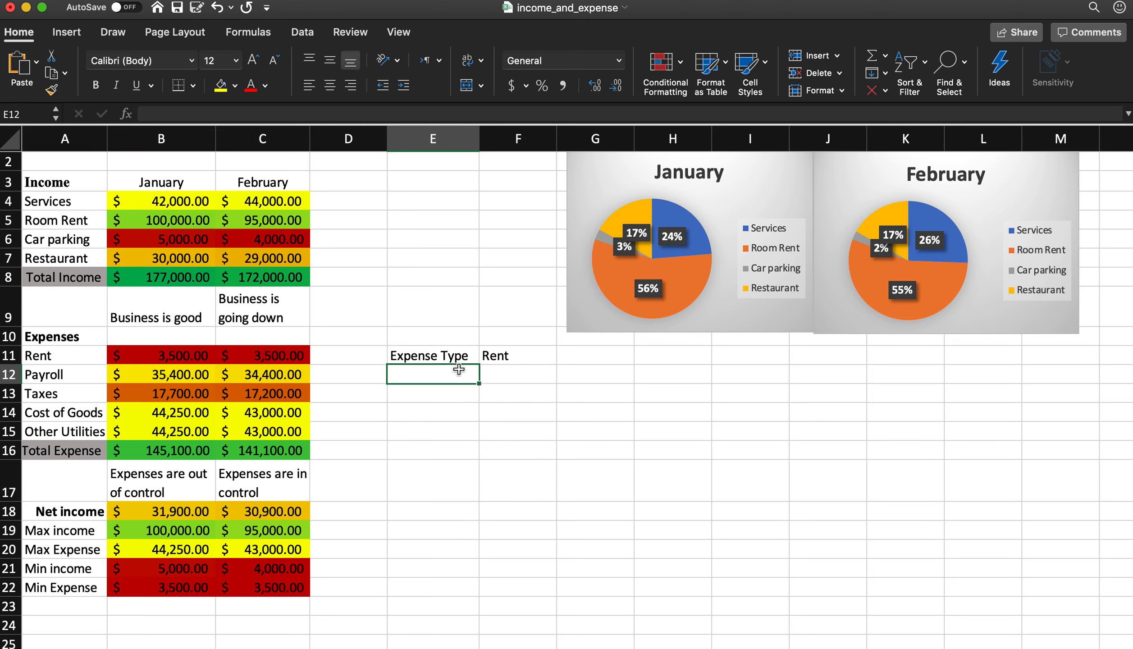
{"action": "type", "text": "Rent for Janu"}
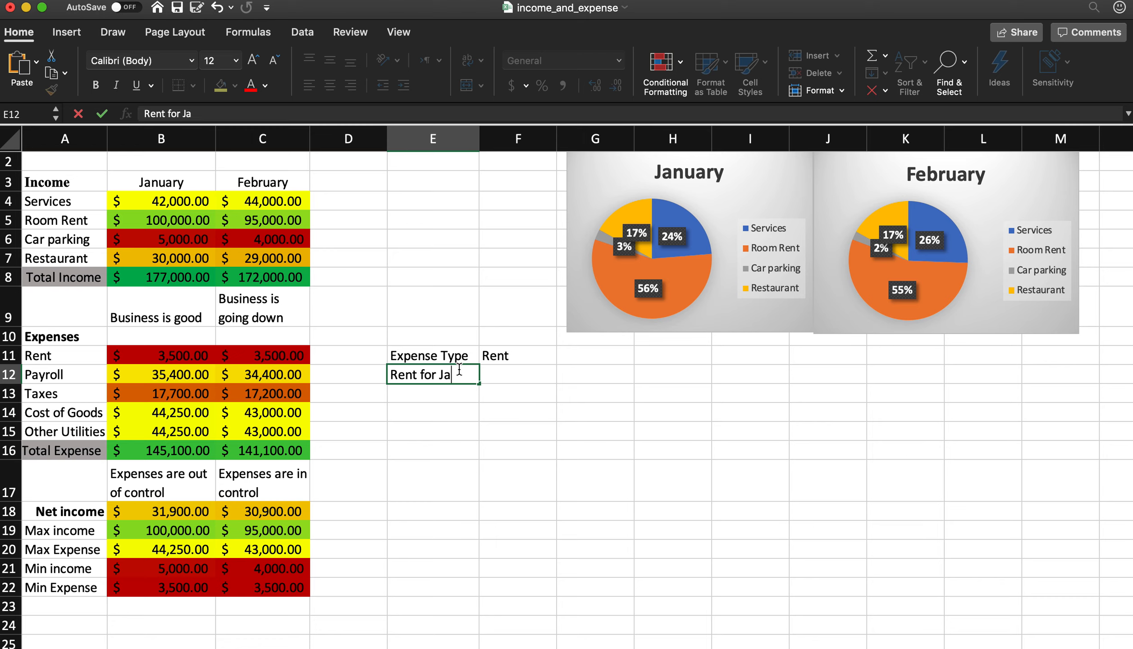
{"action": "key", "text": "BackSpace"}
{"action": "key", "text": "BackSpace"}
{"action": "key", "text": "BackSpace"}
{"action": "key", "text": "BackSpace"}
{"action": "key", "text": "BackSpace"}
{"action": "key", "text": "BackSpace"}
{"action": "key", "text": "BackSpace"}
{"action": "key", "text": "BackSpace"}
{"action": "key", "text": "BackSpace"}
{"action": "key", "text": "BackSpace"}
{"action": "key", "text": "BackSpace"}
{"action": "key", "text": "BackSpace"}
{"action": "key", "text": "BackSpace"}
{"action": "type", "text": "January"}
{"action": "key", "text": "Return"}
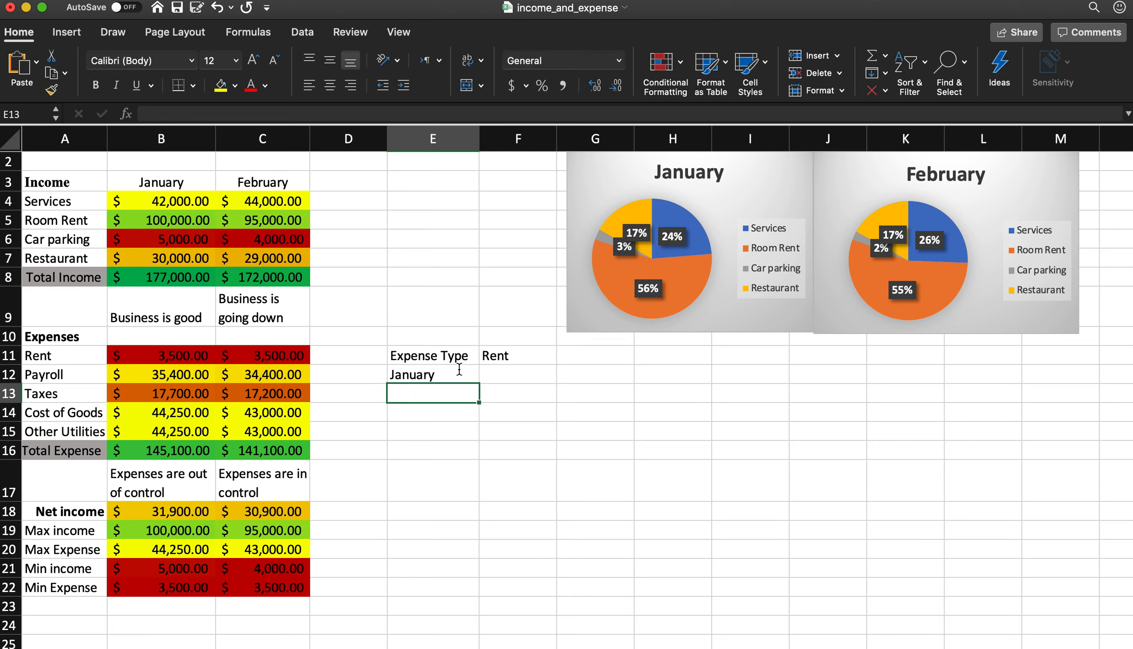
- Enter the label "February" in E13, below January
{"action": "type", "text": "Be"}
{"action": "key", "text": "BackSpace"}
{"action": "key", "text": "BackSpace"}
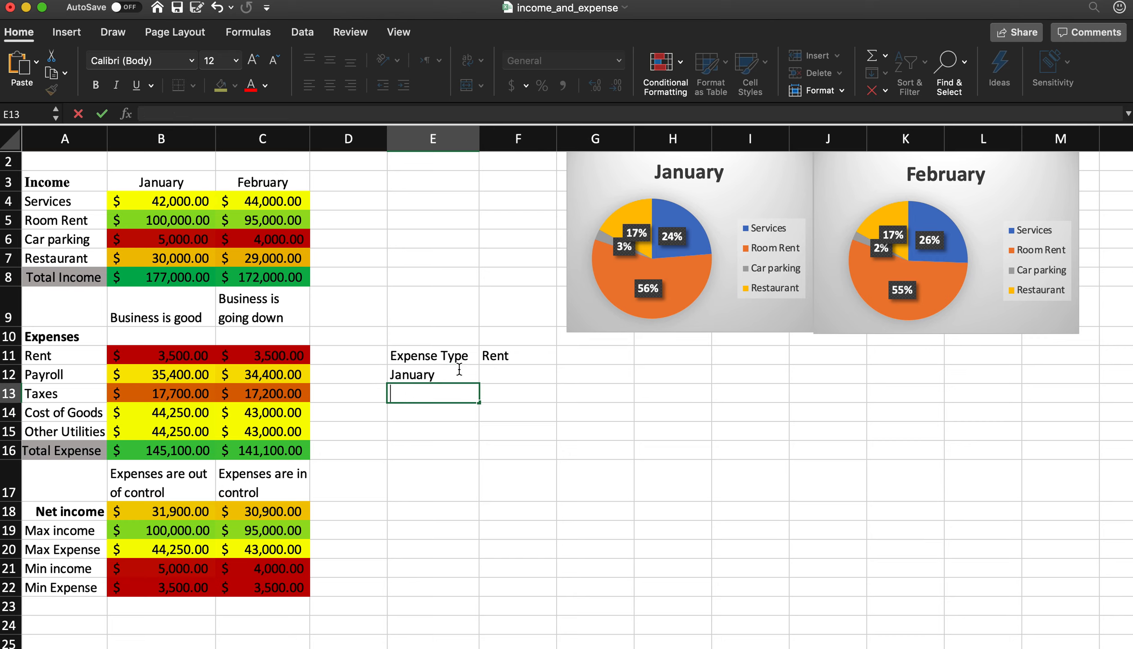
{"action": "type", "text": "February"}
{"action": "key", "text": "Tab"}
{"action": "left_click", "coordinate": [505, 372]}
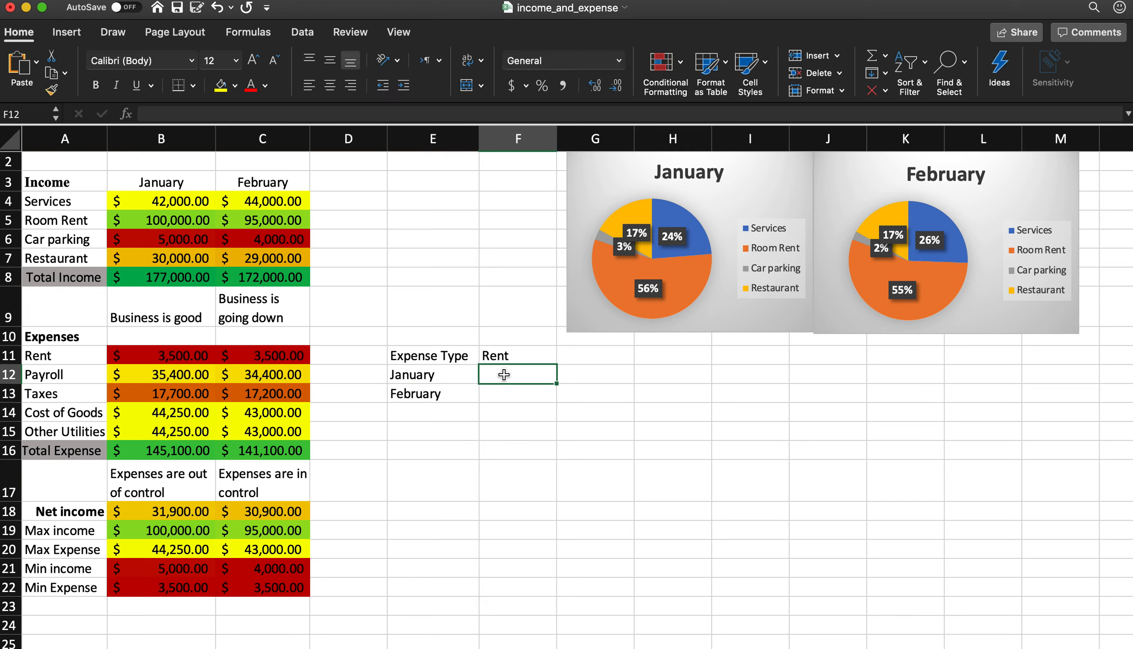
- Right-align the Expense Type label in E11 and make it bold
{"action": "left_click", "coordinate": [467, 358]}
{"action": "left_click", "coordinate": [350, 86]}
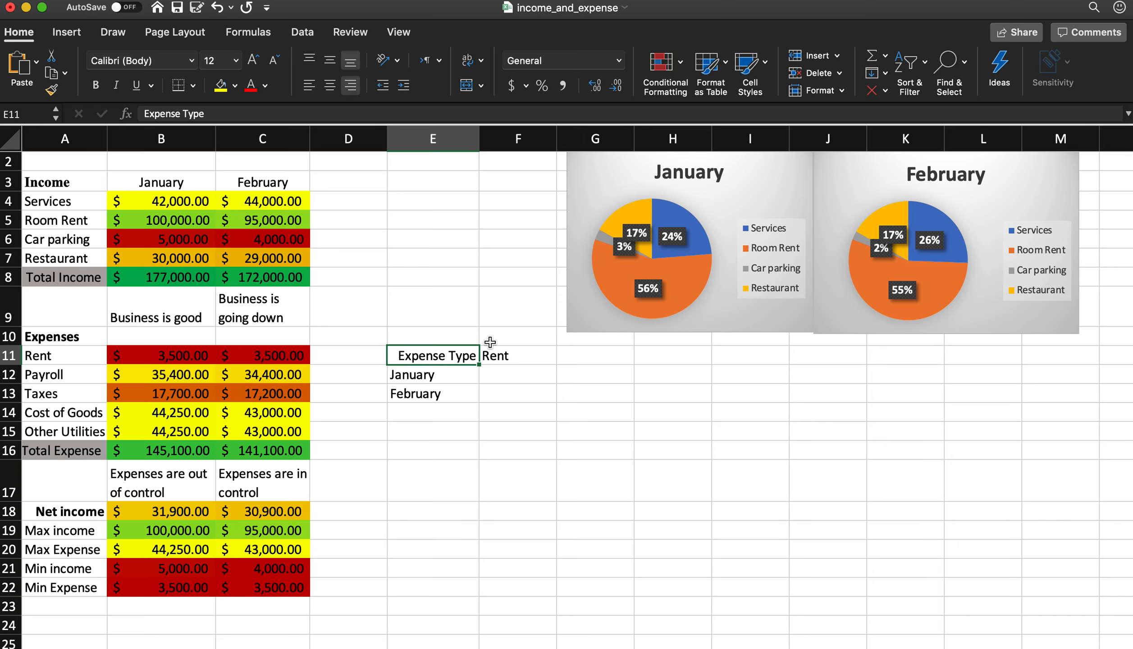
{"action": "left_click", "coordinate": [95, 85]}
{"action": "left_click", "coordinate": [513, 356]}
{"action": "left_click", "coordinate": [520, 406]}
{"action": "left_click", "coordinate": [512, 356]}
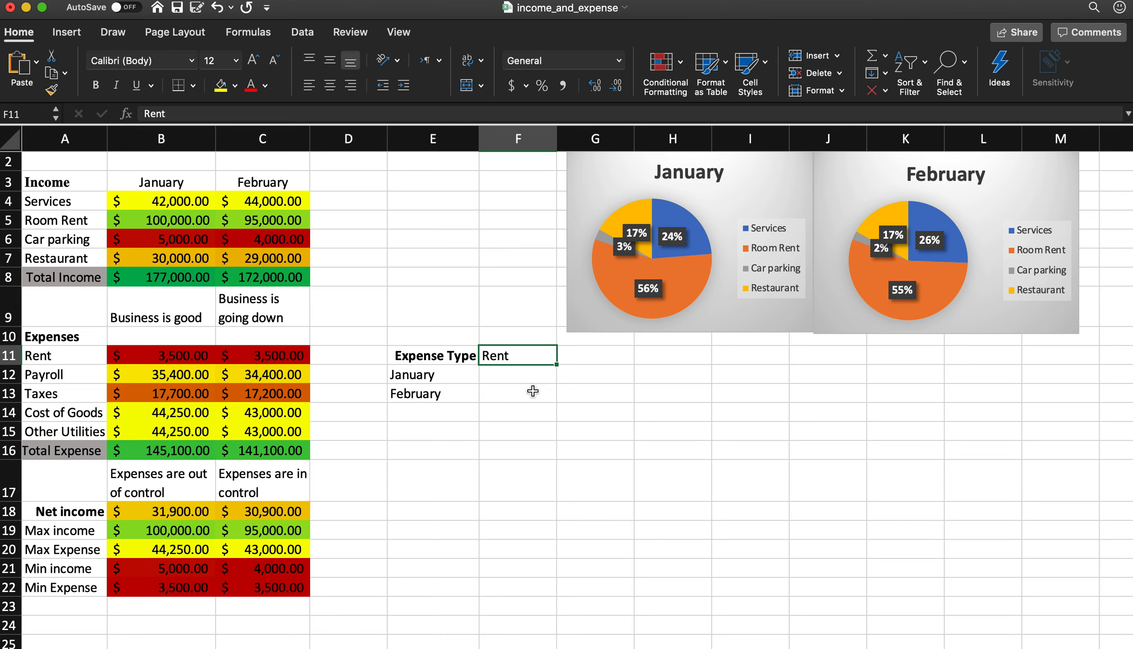
{"action": "left_click", "coordinate": [523, 393]}
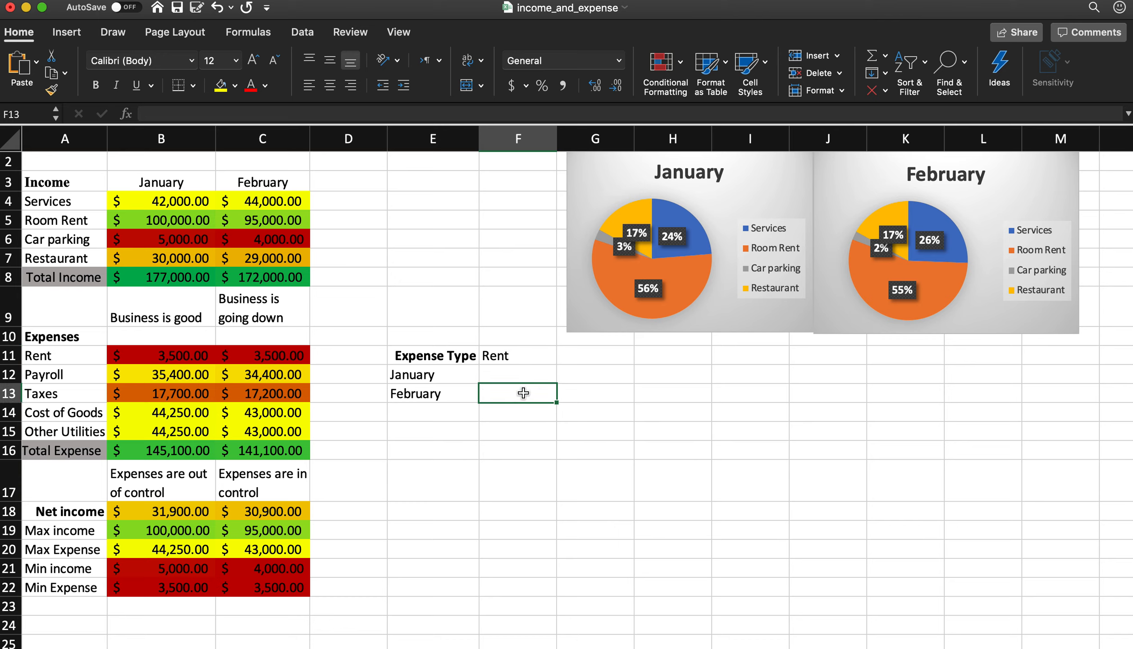
{"action": "left_click", "coordinate": [507, 376]}
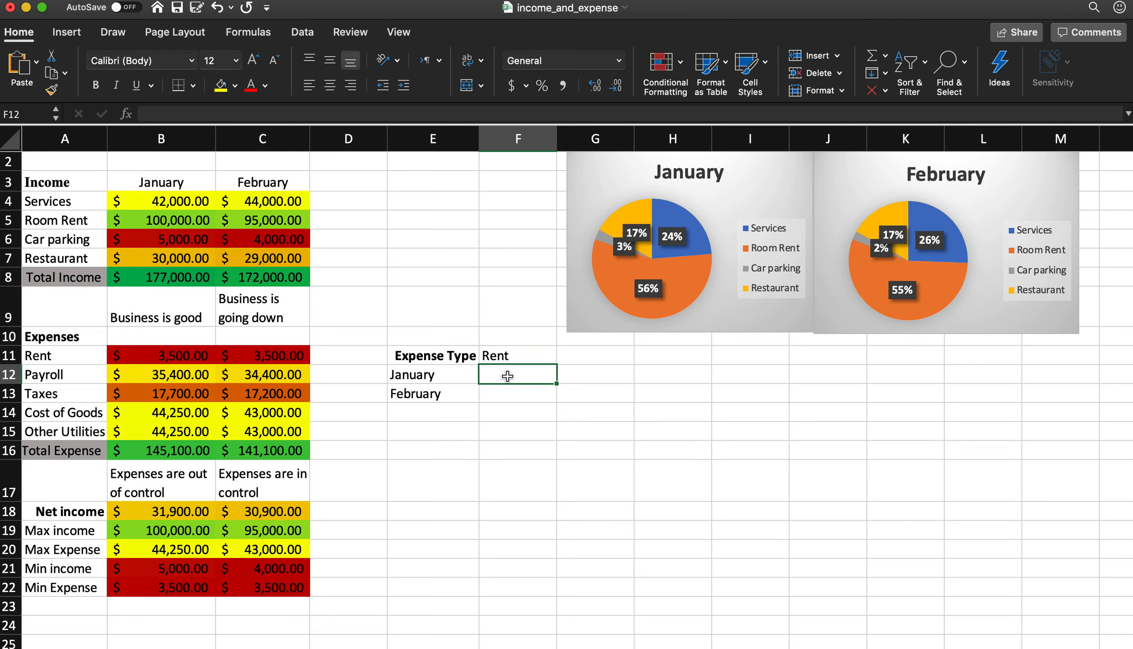
- Clear the expense type entry from F11
{"action": "left_click", "coordinate": [523, 358]}
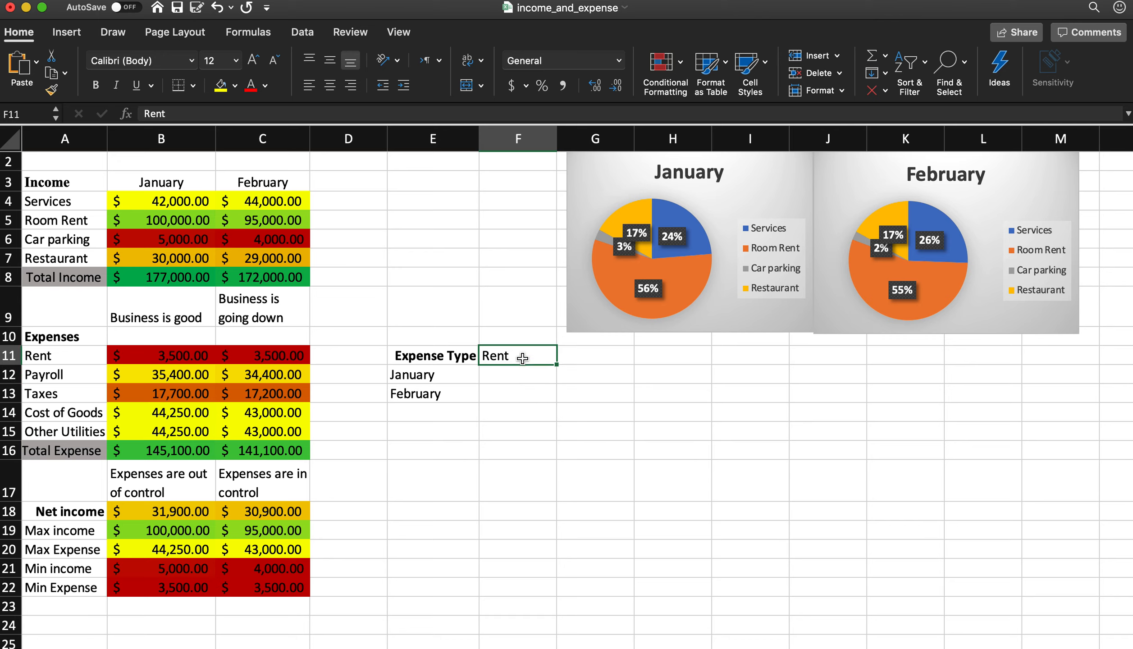
{"action": "key", "text": "Delete"}
- Begin a formula in F12, beside the January label
{"action": "left_click", "coordinate": [518, 371]}
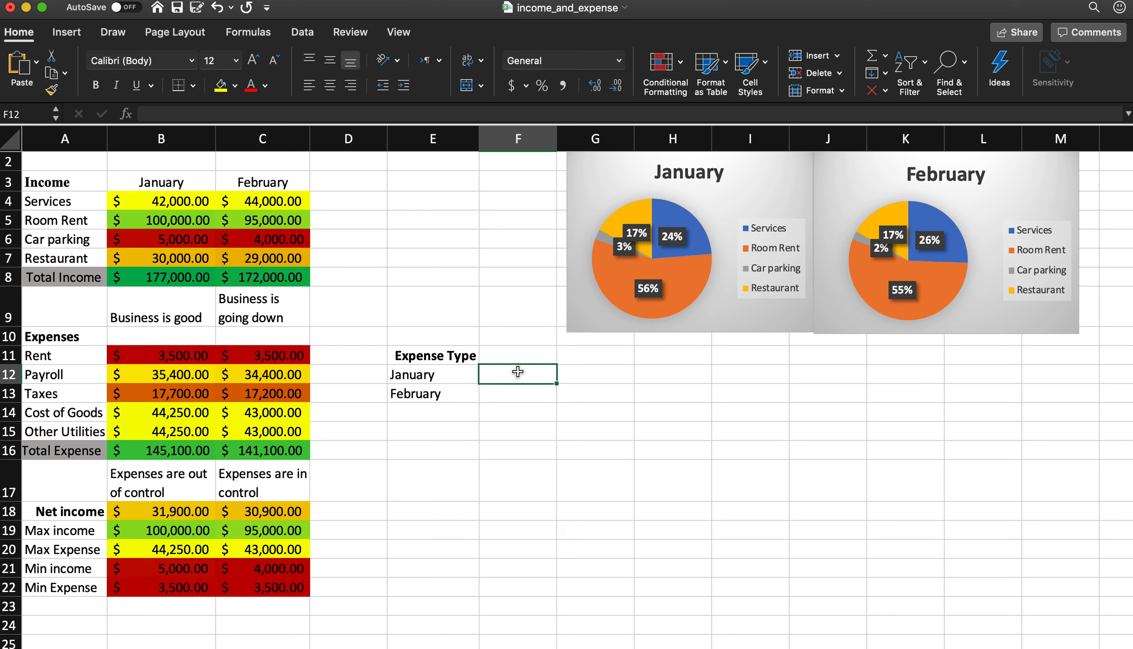
{"action": "type", "text": "="}
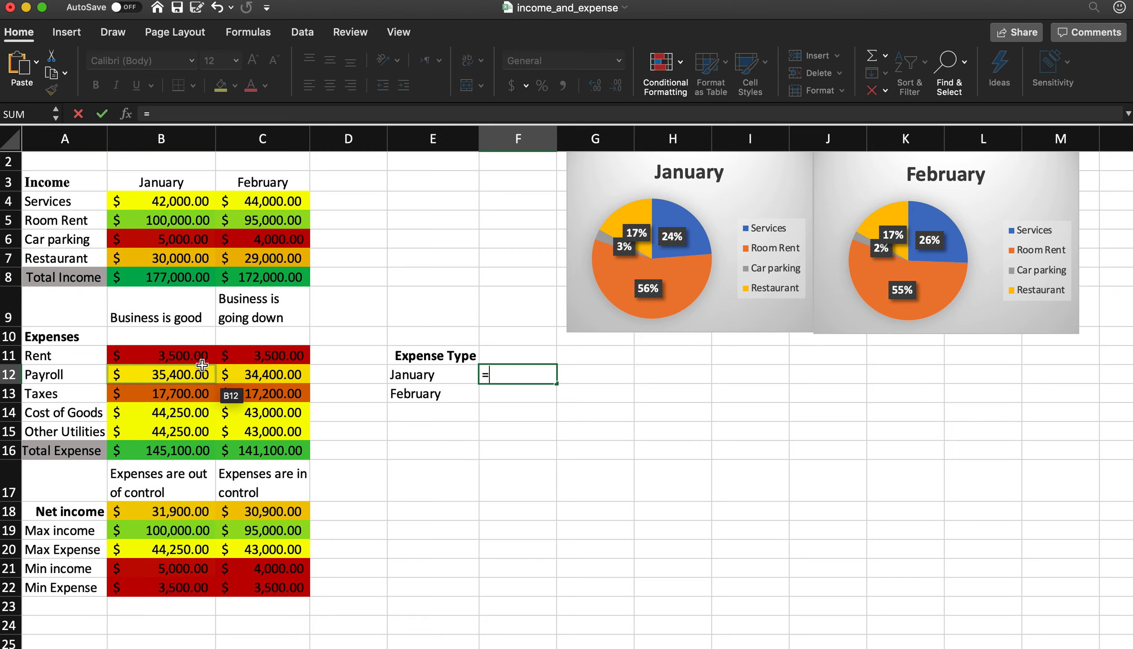
{"action": "left_click", "coordinate": [510, 354]}
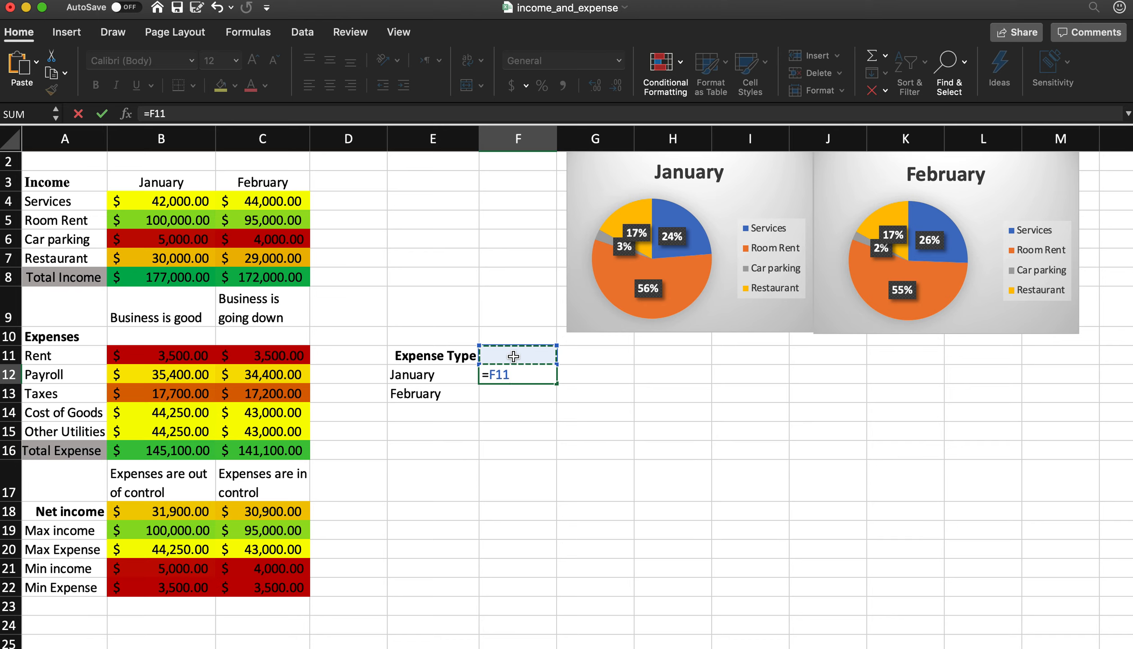
{"action": "key", "text": "BackSpace"}
{"action": "key", "text": "BackSpace"}
{"action": "key", "text": "BackSpace"}
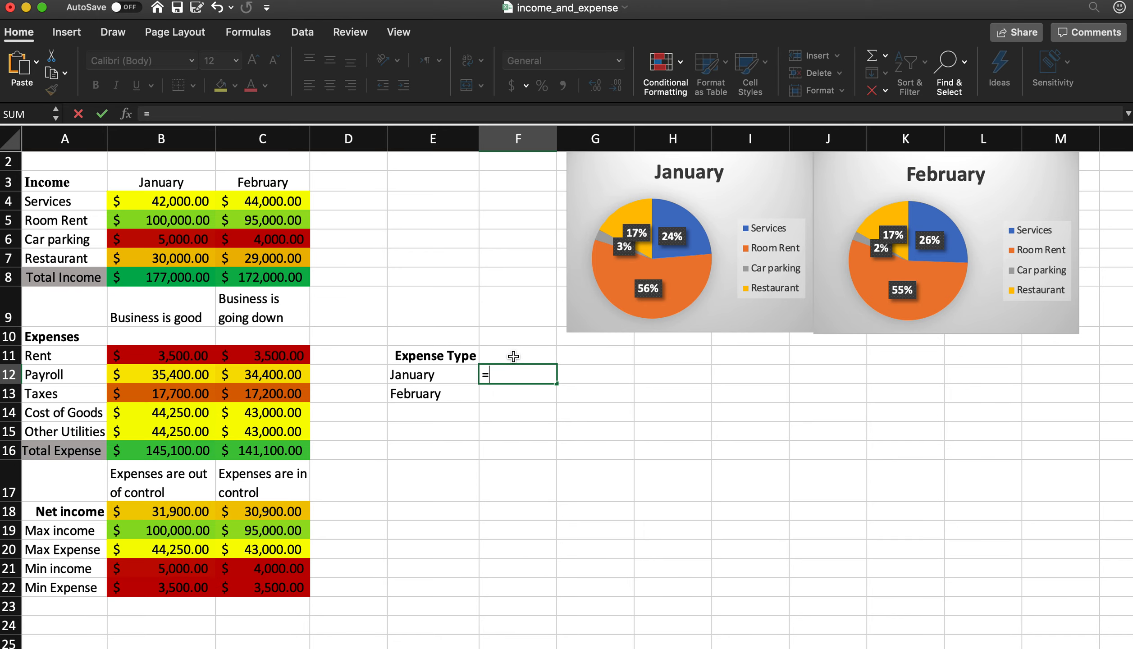
- Add VLOOKUP to the F12 formula with F11 as the lookup value and A11:C16 as the table array
{"action": "type", "text": "vlo"}
{"action": "key", "text": "Tab"}
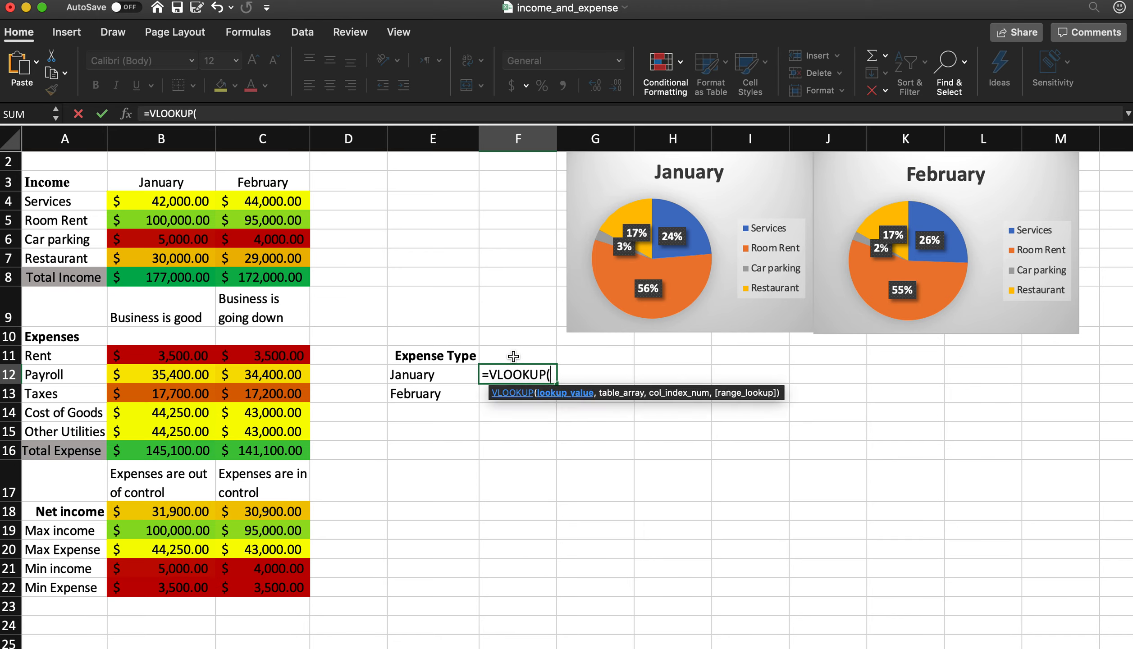
{"action": "left_click", "coordinate": [522, 356]}
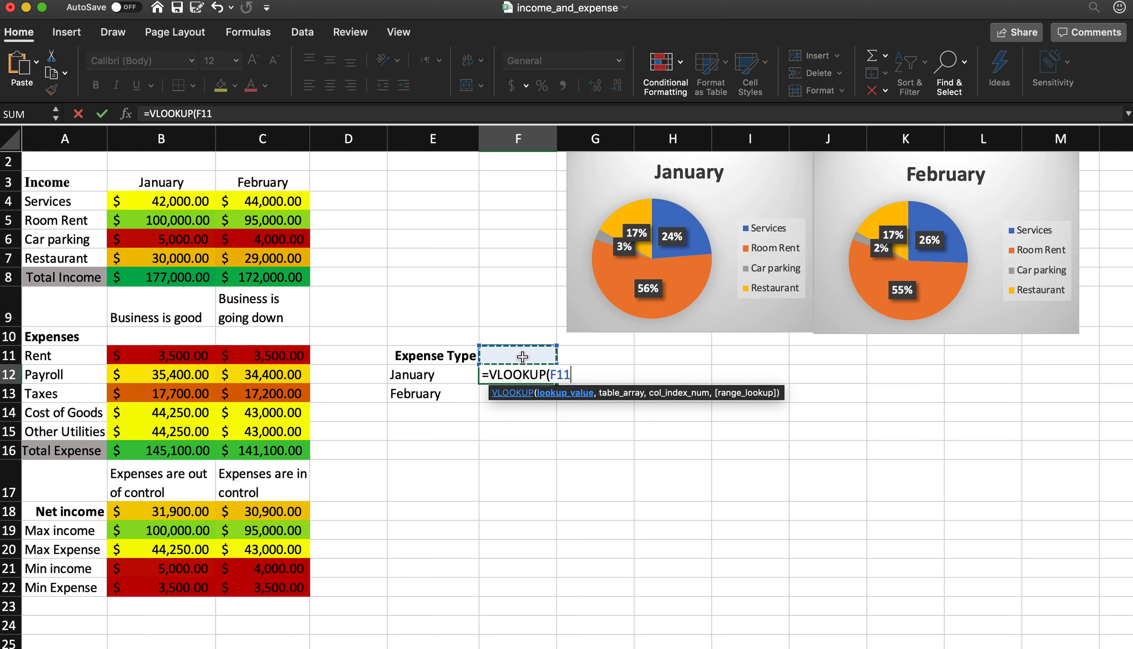
{"action": "type", "text": ","}
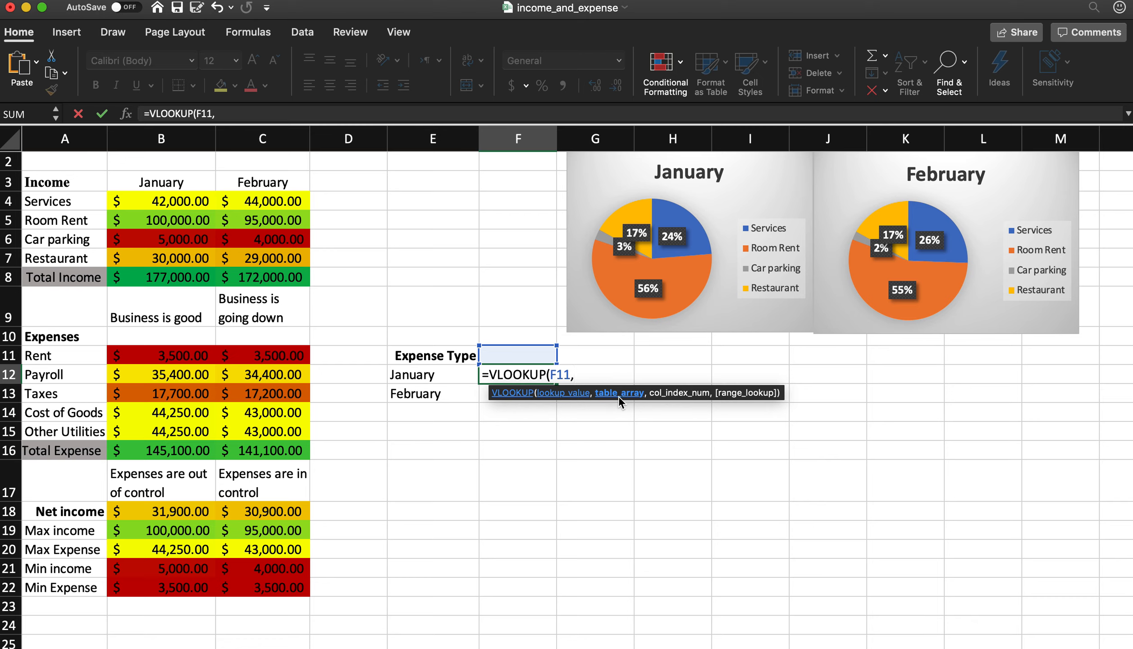
{"action": "left_click_drag", "start_coordinate": [70, 357], "coordinate": [246, 433]}
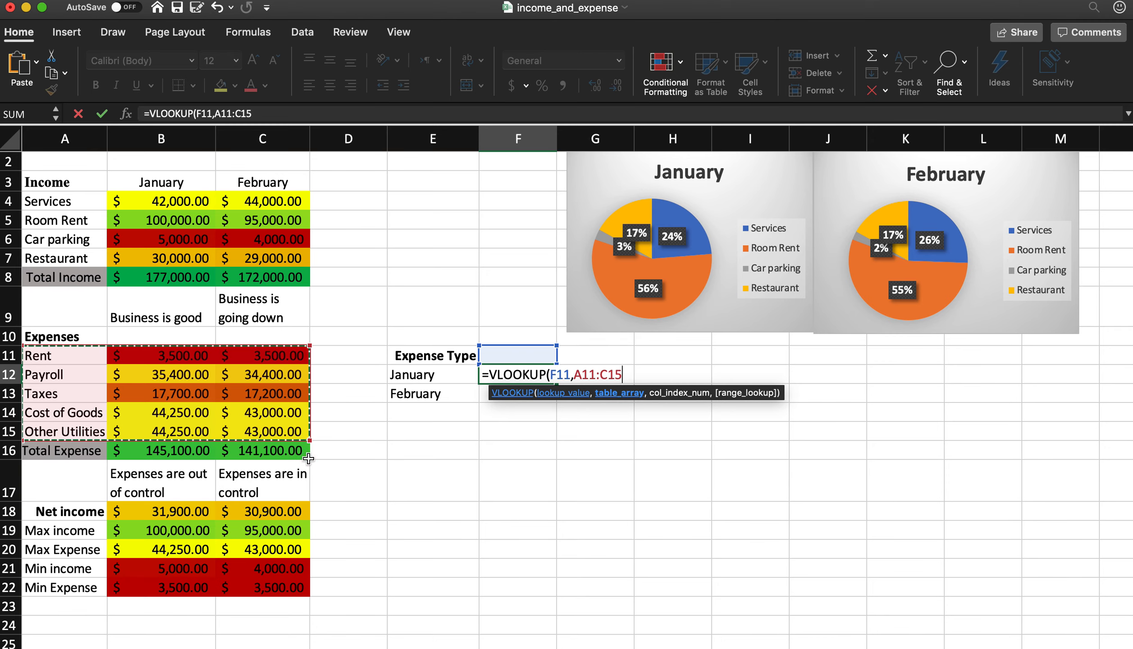
{"action": "left_click_drag", "start_coordinate": [308, 458], "coordinate": [309, 459]}
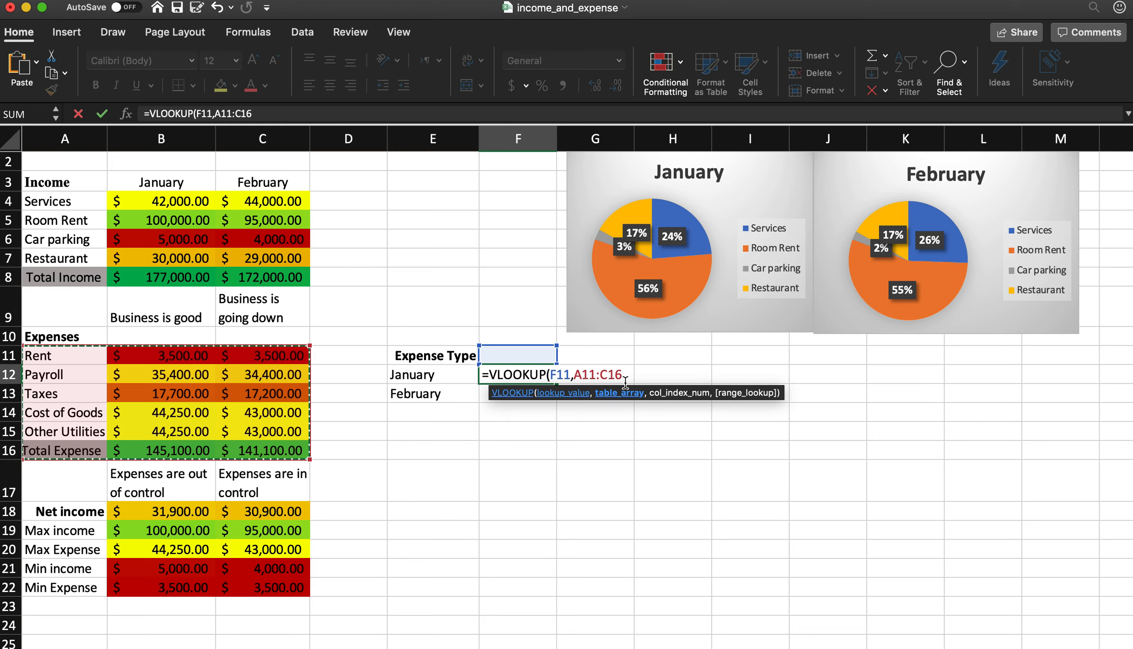
- Complete the VLOOKUP in F12 with column index 1 and FALSE for an exact match
{"action": "type", "text": ",1"}
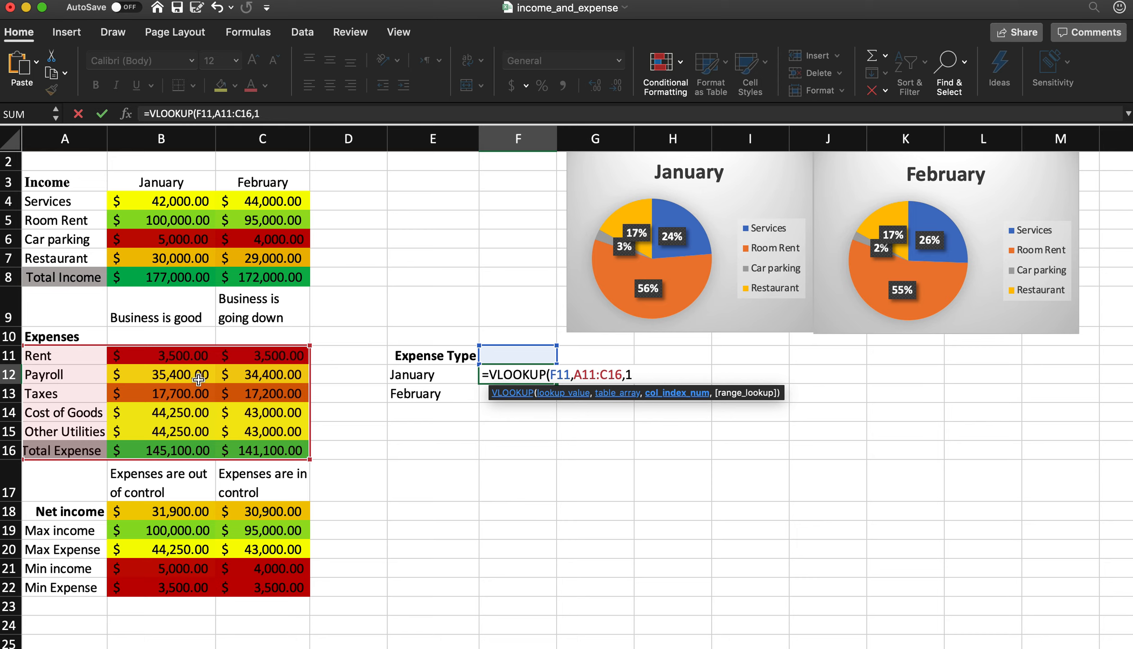
{"action": "type", "text": ","}
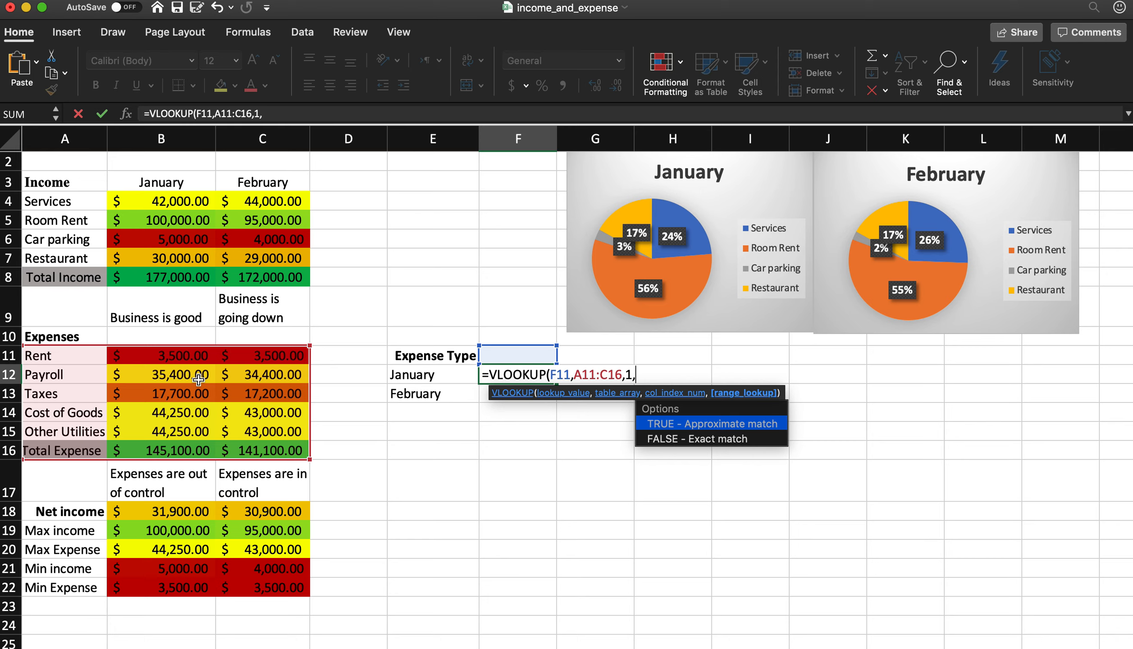
{"action": "type", "text": "FALSE"}
{"action": "type", "text": ")"}
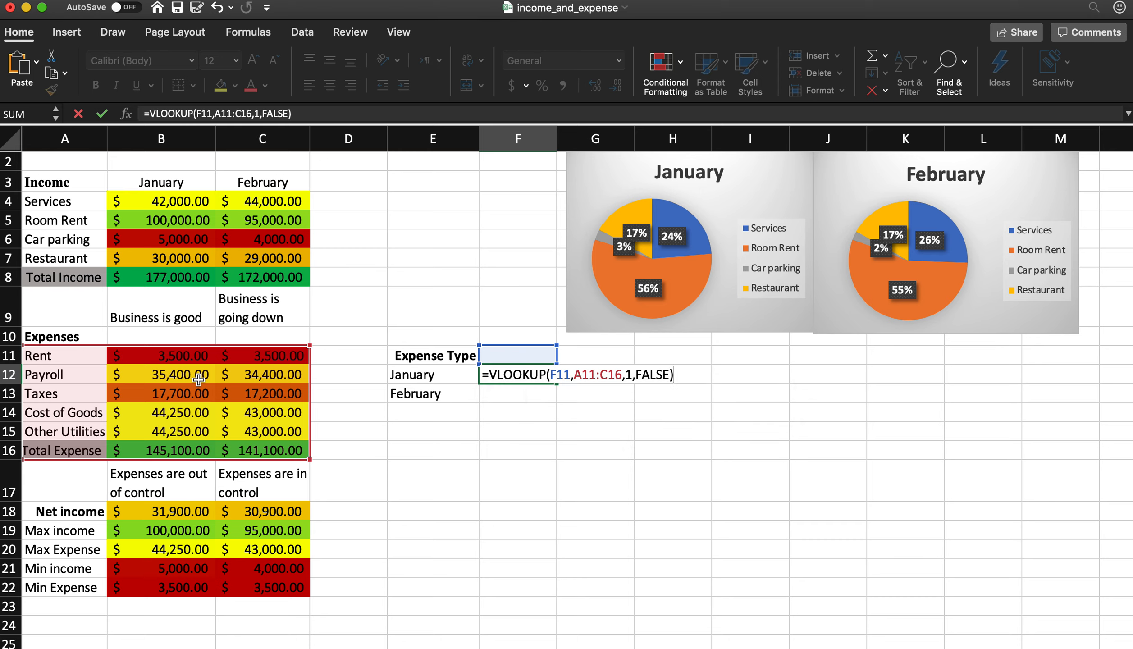
{"action": "key", "text": "Return"}
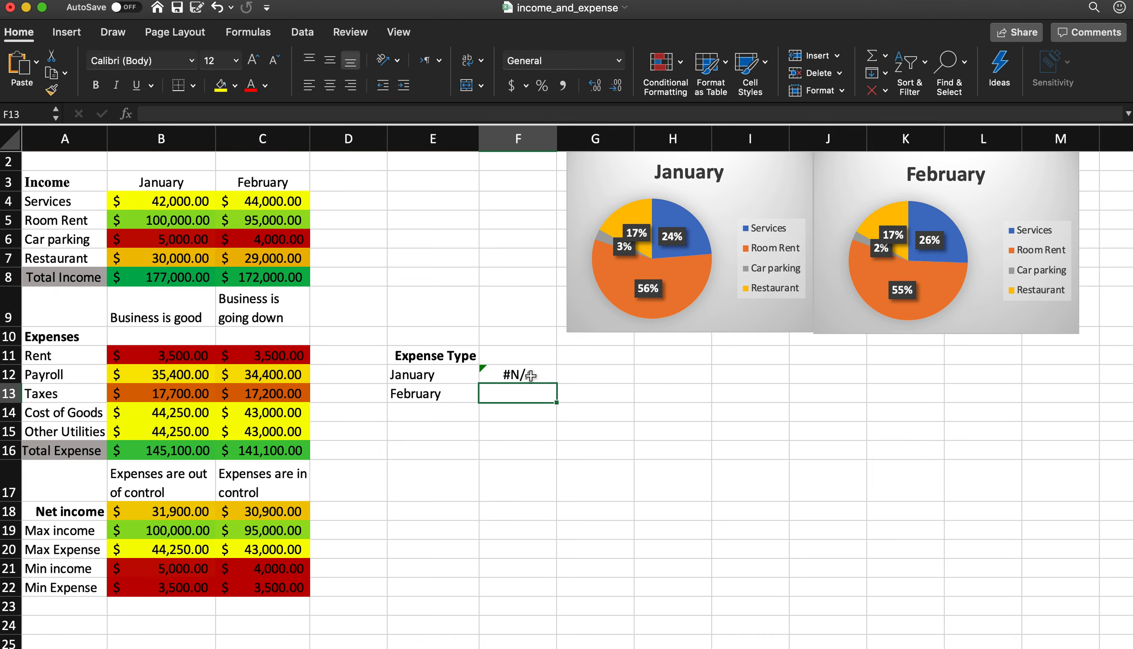
- Enter "Rent" as the expense type in F11
{"action": "left_click", "coordinate": [531, 375]}
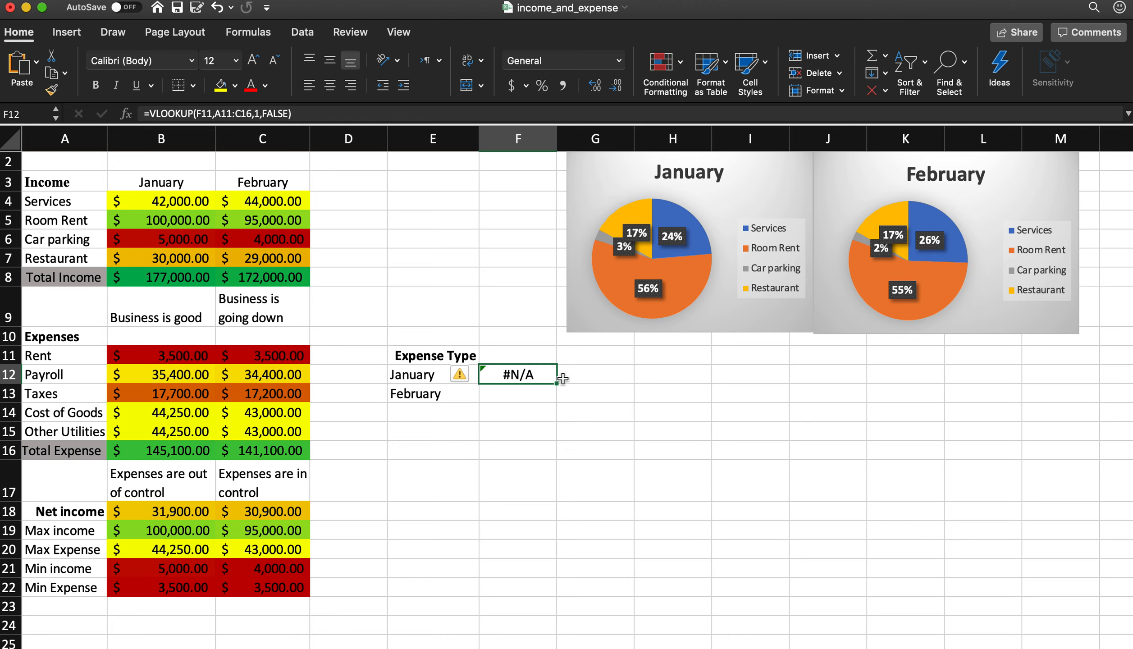
{"action": "left_click", "coordinate": [516, 355]}
{"action": "type", "text": "Rent"}
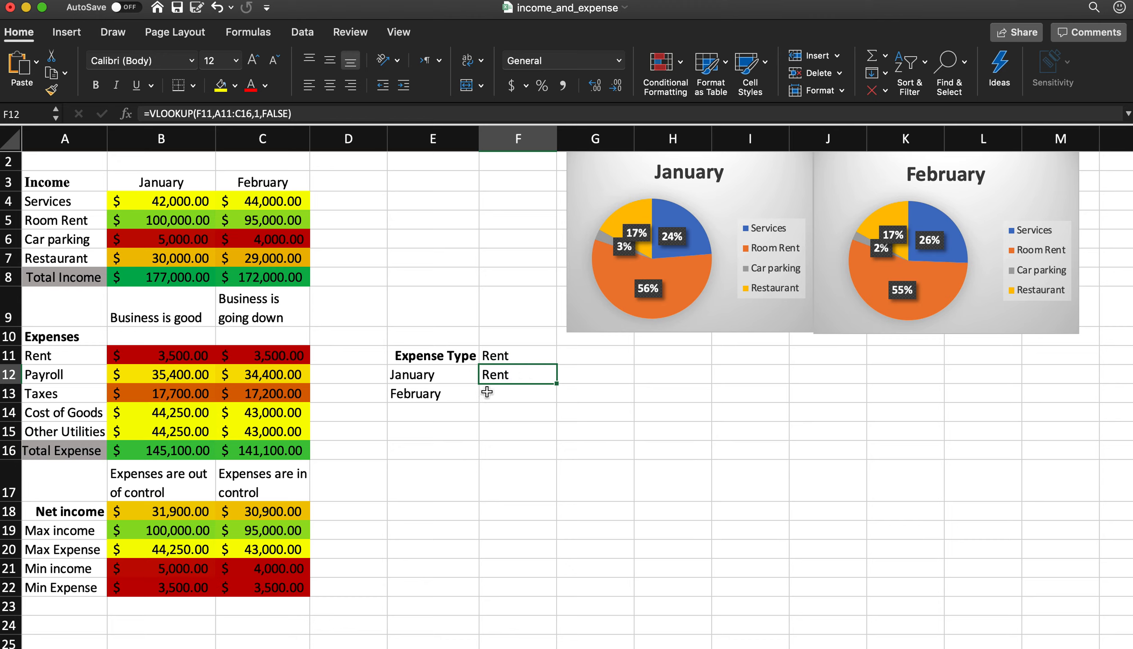
- Change the column index in the January VLOOKUP in F12 to 2
{"action": "double_click", "coordinate": [522, 374]}
{"action": "left_click", "coordinate": [632, 374]}
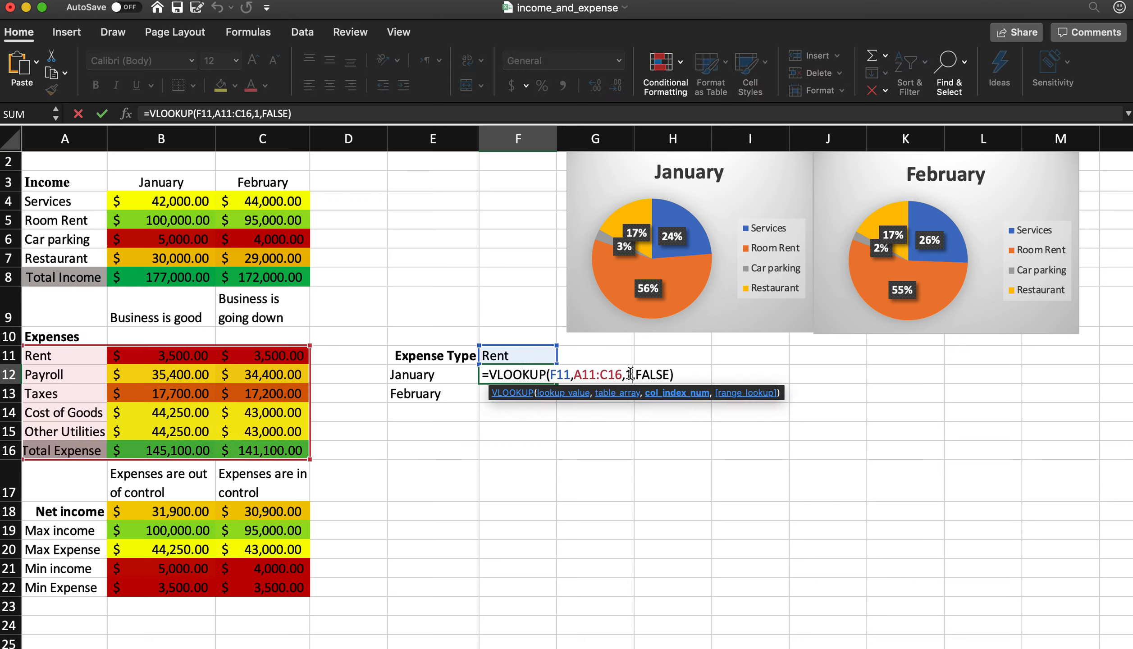
{"action": "key", "text": "BackSpace"}
{"action": "type", "text": "2"}
{"action": "key", "text": "Return"}
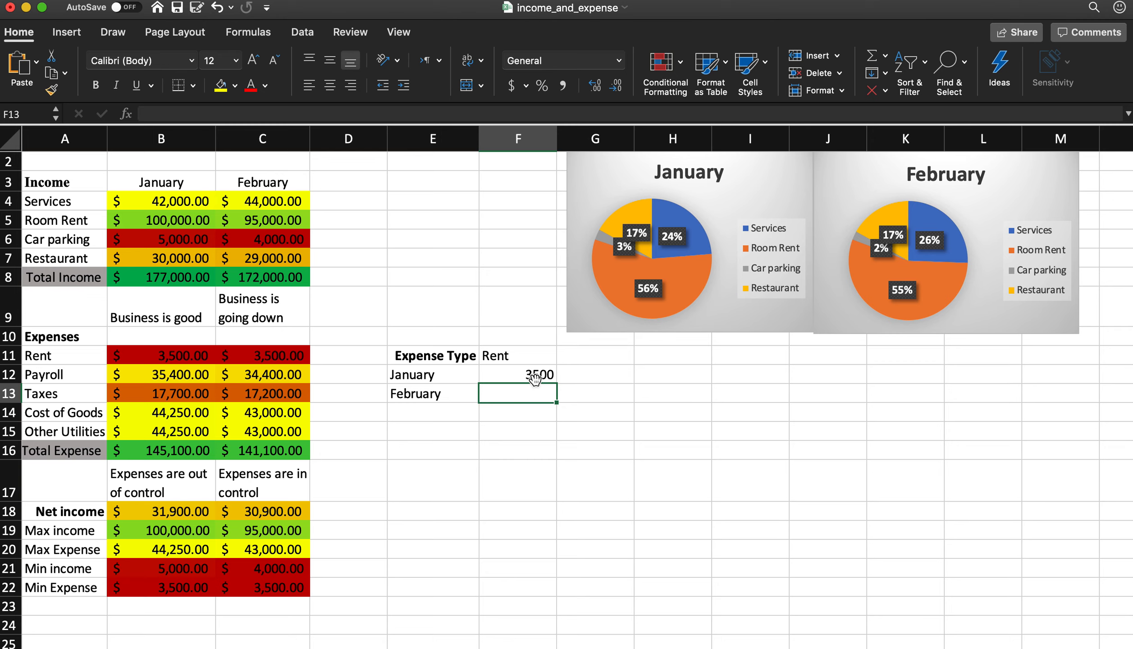
- Fill the January VLOOKUP down from F12 into F13 and check the copied formula's references
{"action": "left_click", "coordinate": [537, 374]}
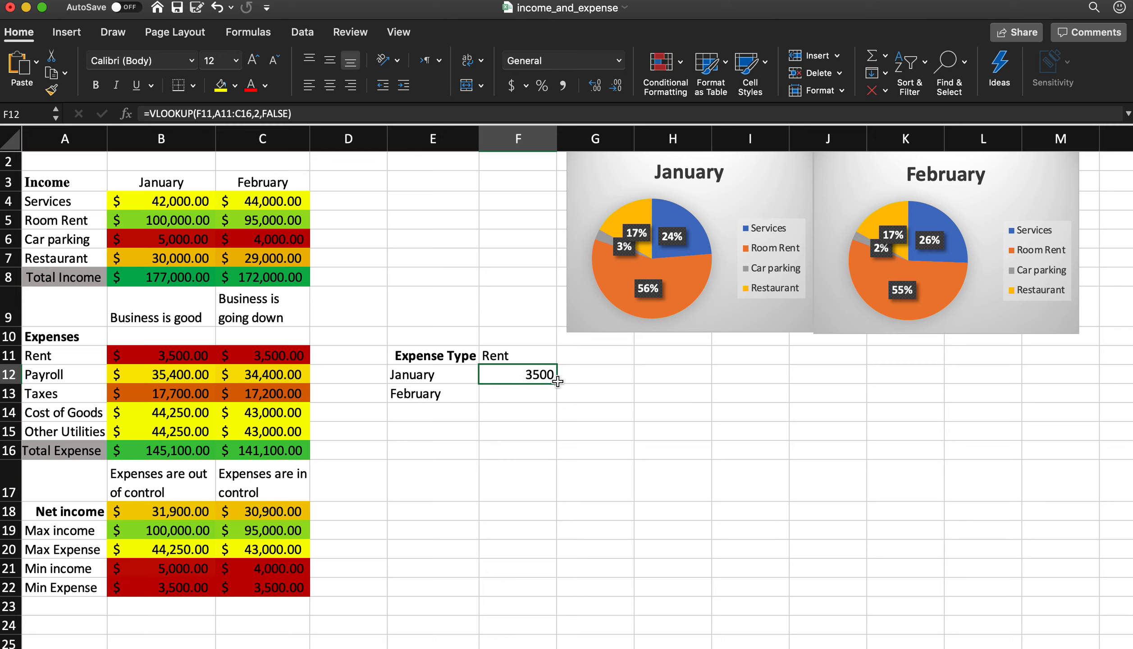
{"action": "left_click_drag", "start_coordinate": [558, 382], "coordinate": [557, 402]}
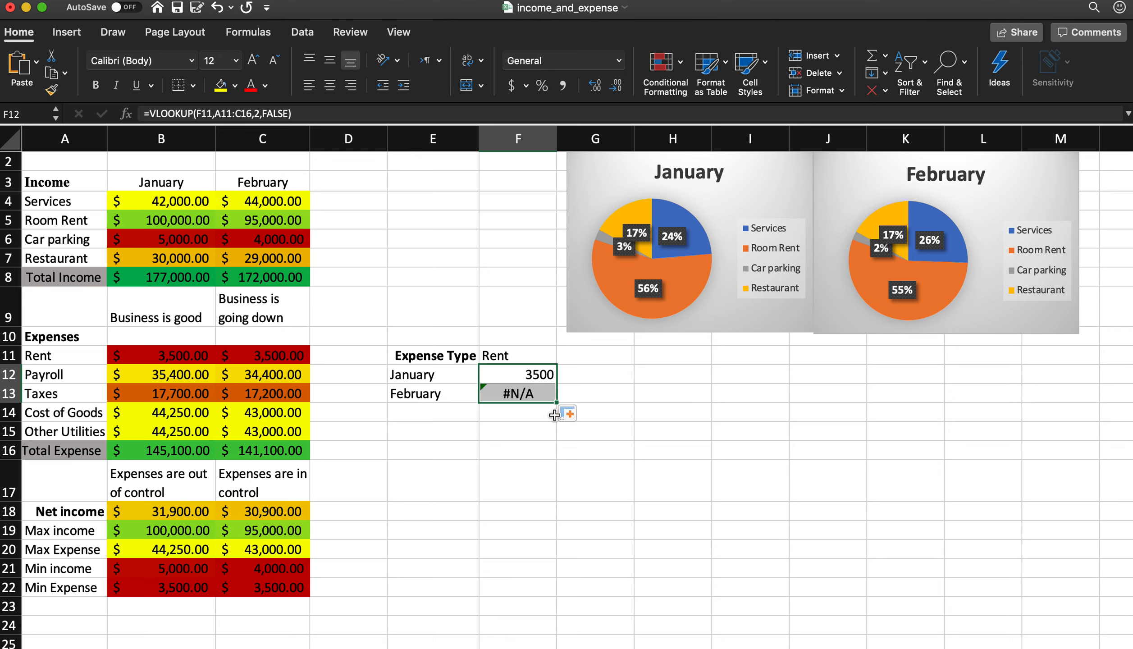
{"action": "double_click", "coordinate": [514, 393]}
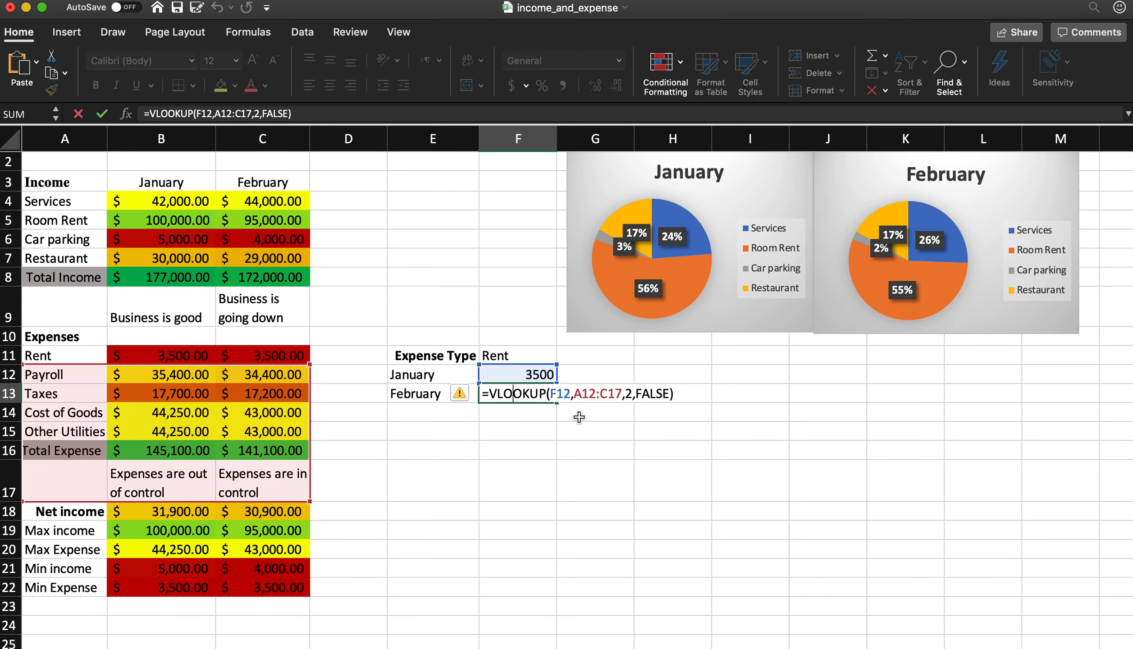
{"action": "left_click", "coordinate": [557, 393]}
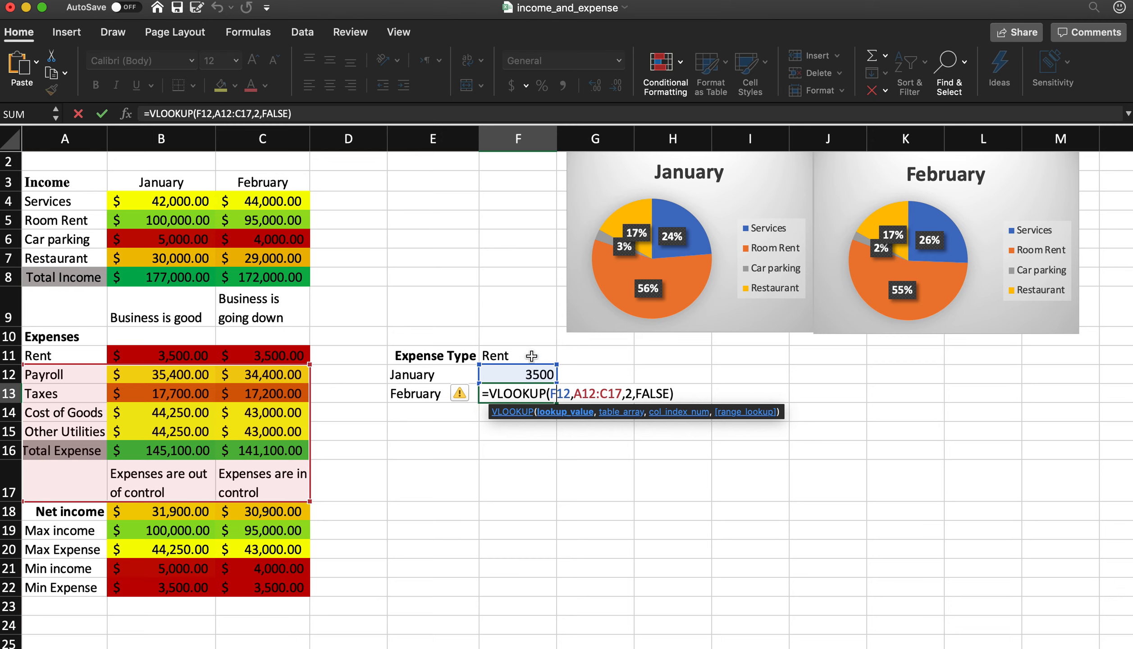
{"action": "key", "text": "Return"}
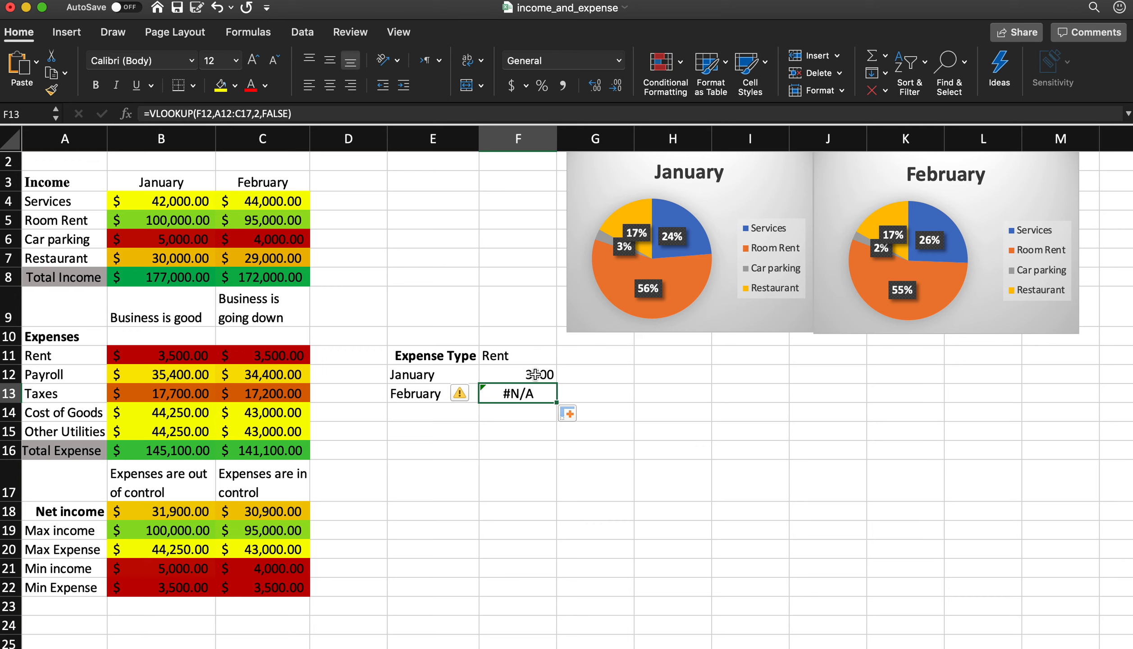
- Make the lookup value in the F12 formula an absolute reference, $F$11
{"action": "double_click", "coordinate": [540, 375]}
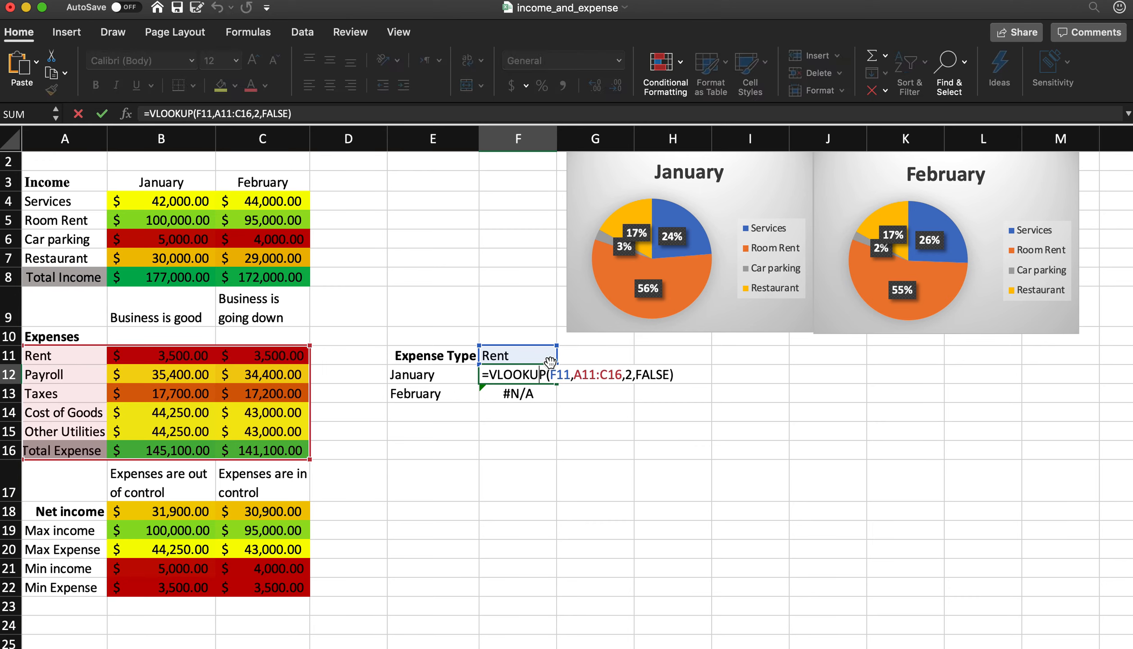
{"action": "left_click", "coordinate": [550, 376]}
{"action": "type", "text": "$"}
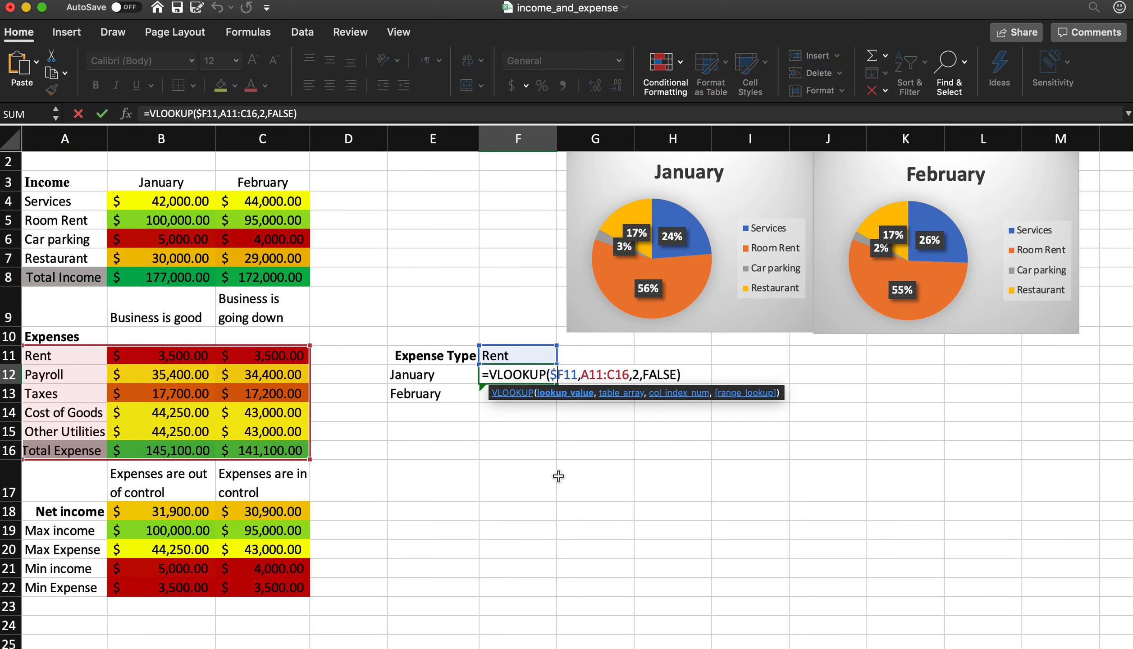
{"action": "key", "text": "Right"}
{"action": "type", "text": "$"}
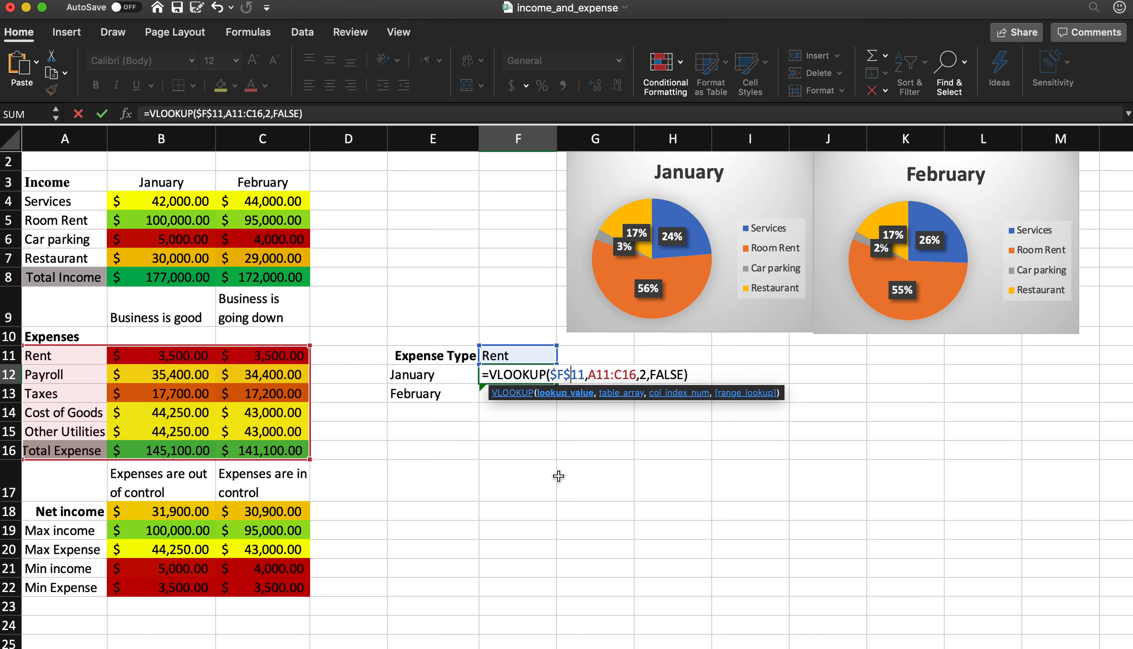
{"action": "key", "text": "Return"}
- Fill the VLOOKUP with the absolute lookup value from F12 into F13 and inspect the copied formula's references
{"action": "left_click", "coordinate": [525, 372]}
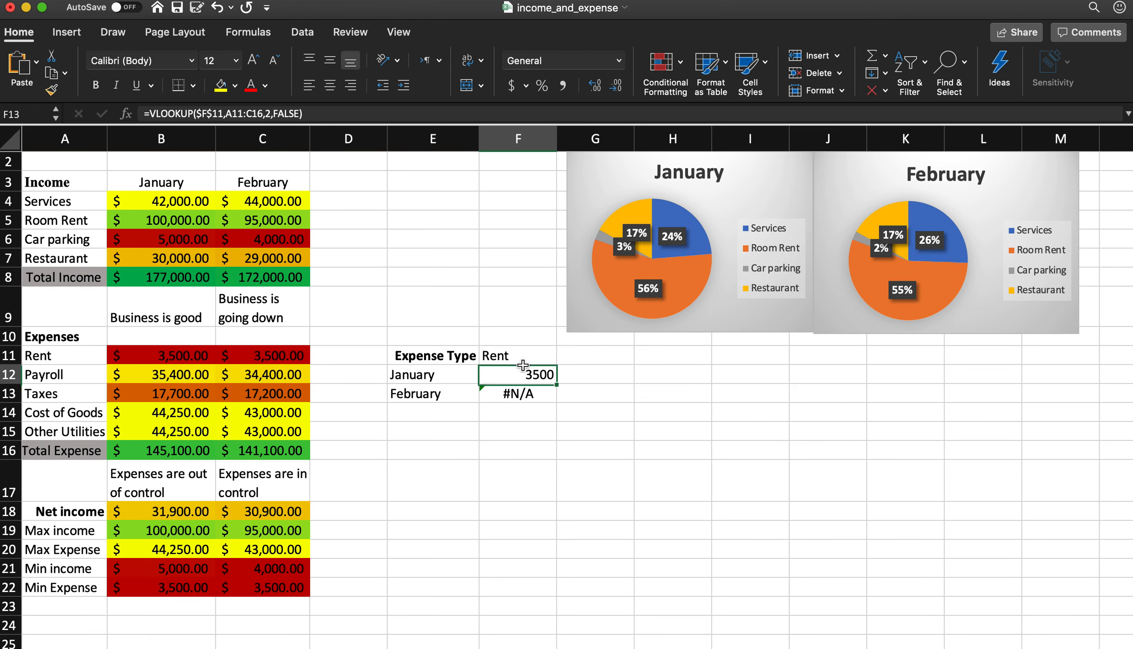
{"action": "left_click_drag", "start_coordinate": [554, 383], "coordinate": [555, 397]}
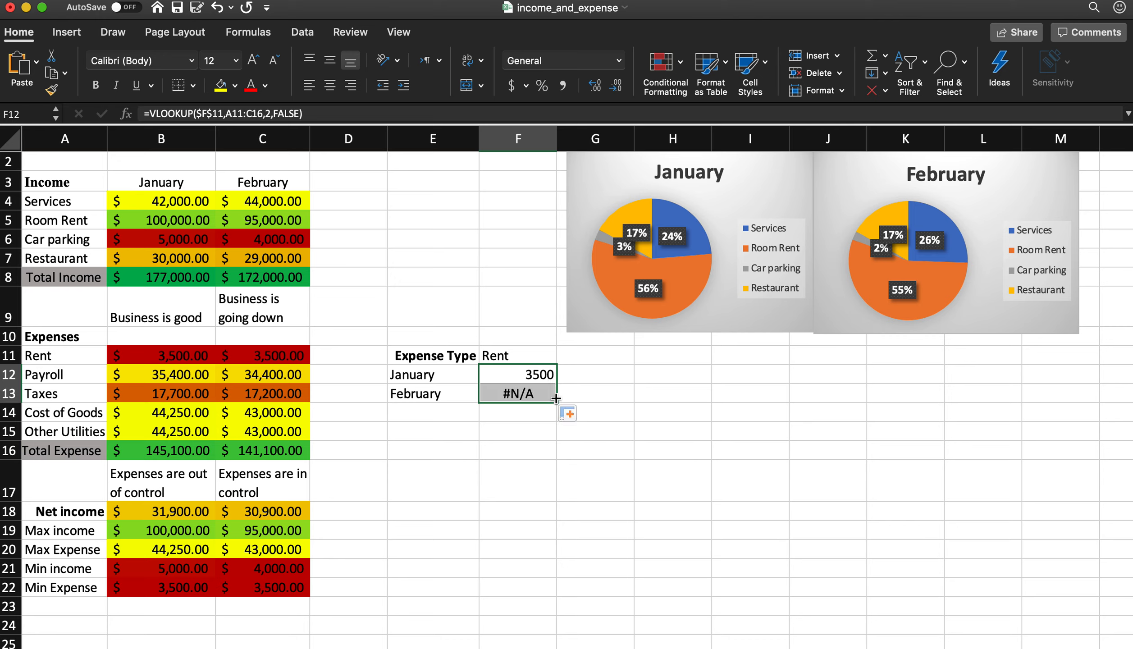
{"action": "left_click", "coordinate": [551, 379]}
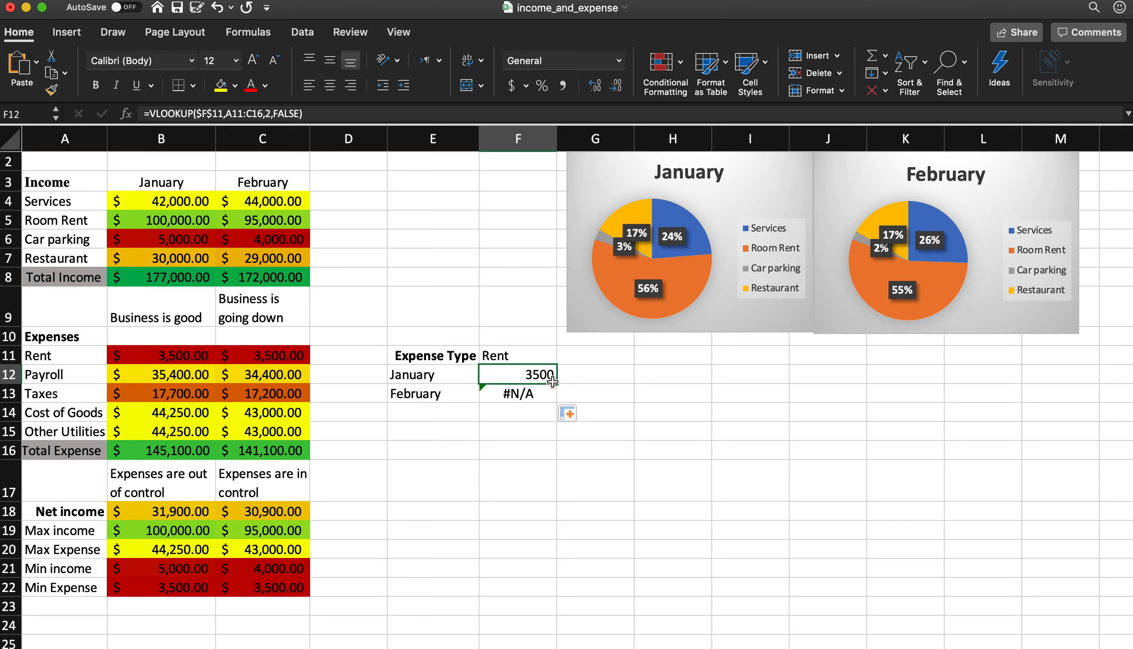
{"action": "left_click_drag", "start_coordinate": [558, 384], "coordinate": [558, 402]}
{"action": "left_click", "coordinate": [532, 442]}
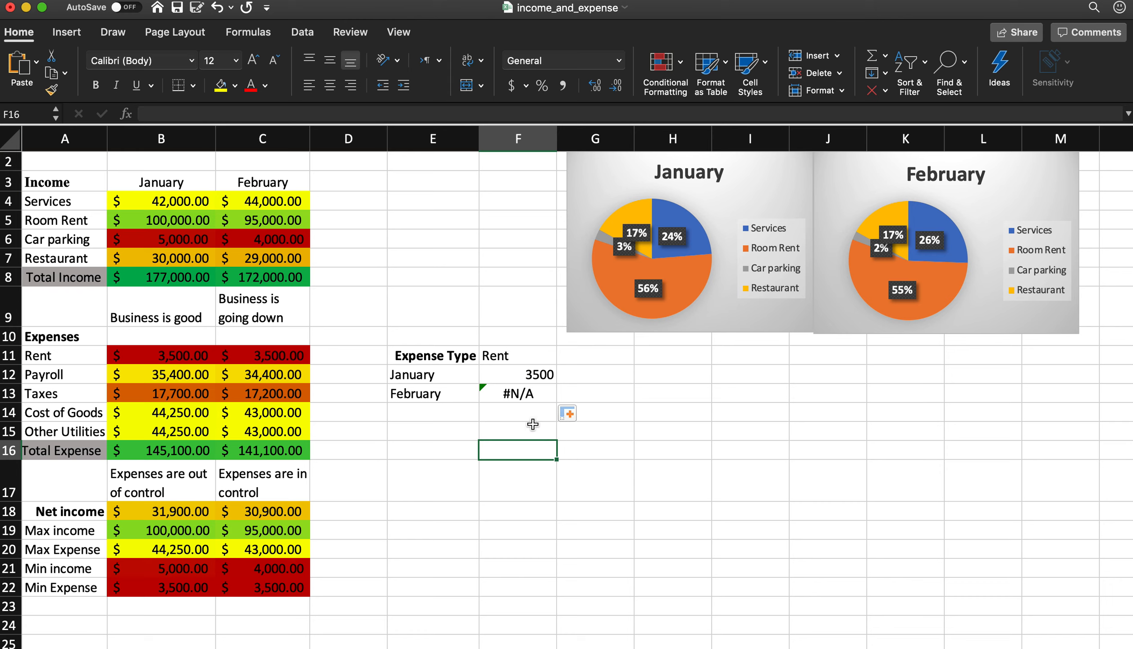
{"action": "double_click", "coordinate": [530, 396]}
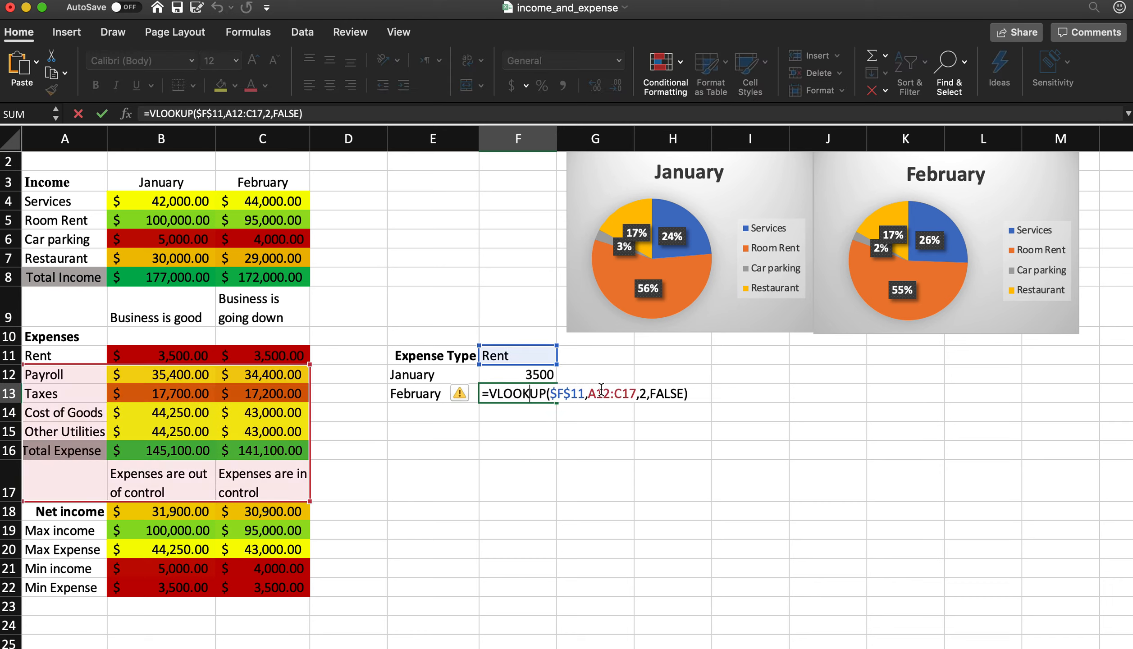
{"action": "key", "text": "Escape"}
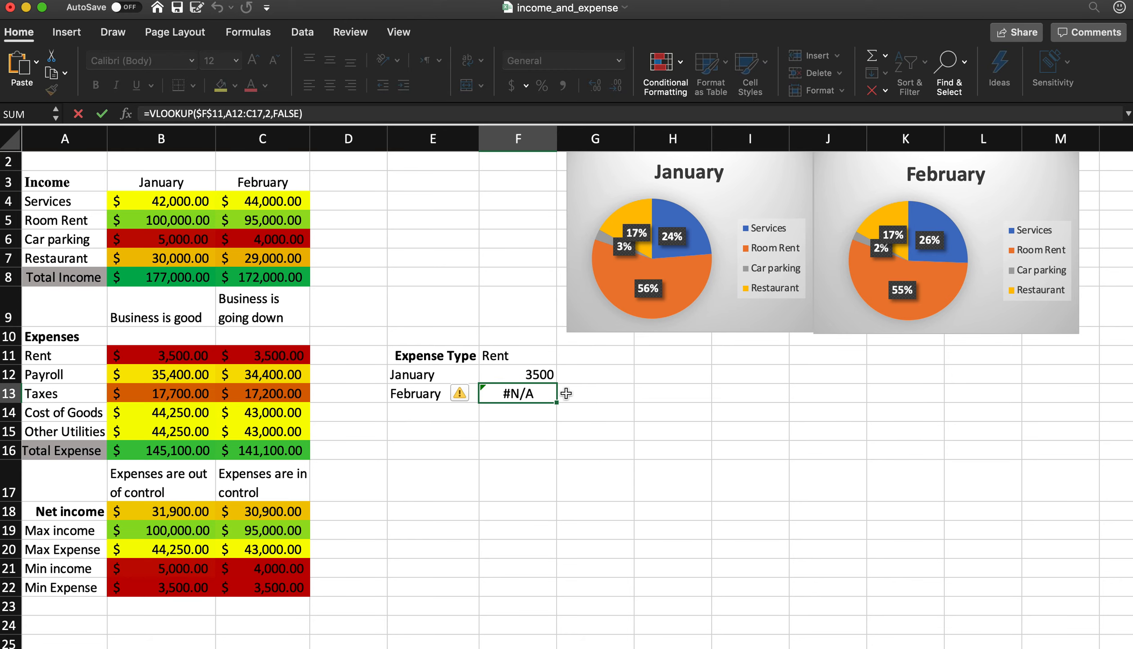
- Make the table array in the January VLOOKUP in F12 an absolute reference, $A$11:$C$16
{"action": "left_click", "coordinate": [524, 351]}
{"action": "double_click", "coordinate": [525, 352]}
{"action": "double_click", "coordinate": [530, 359]}
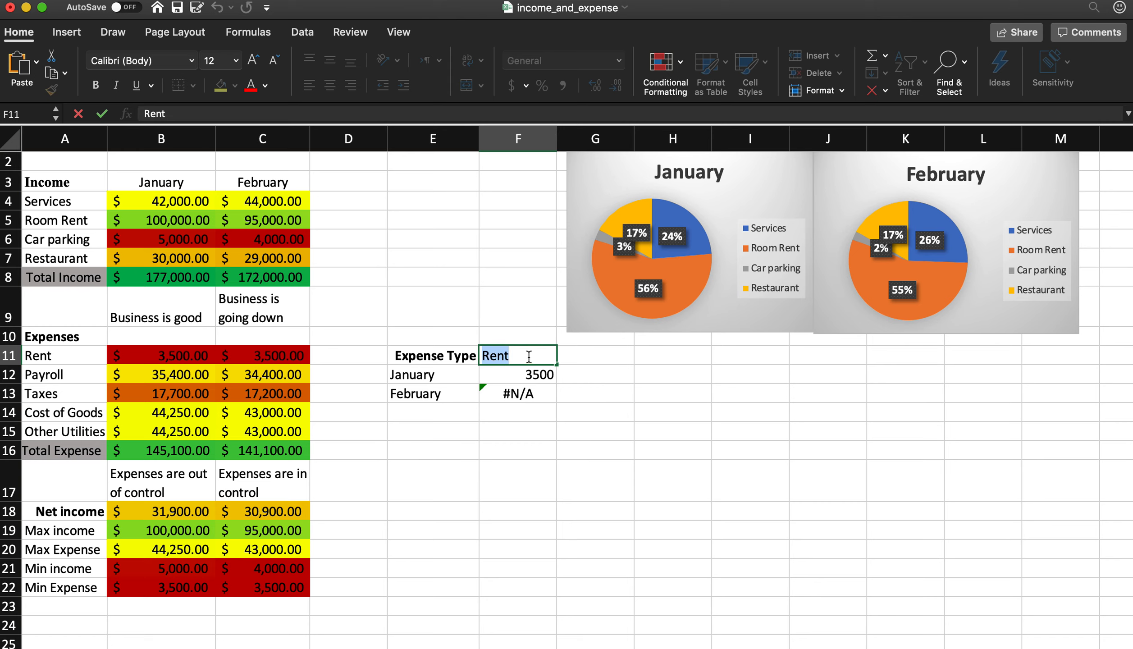
{"action": "double_click", "coordinate": [529, 372]}
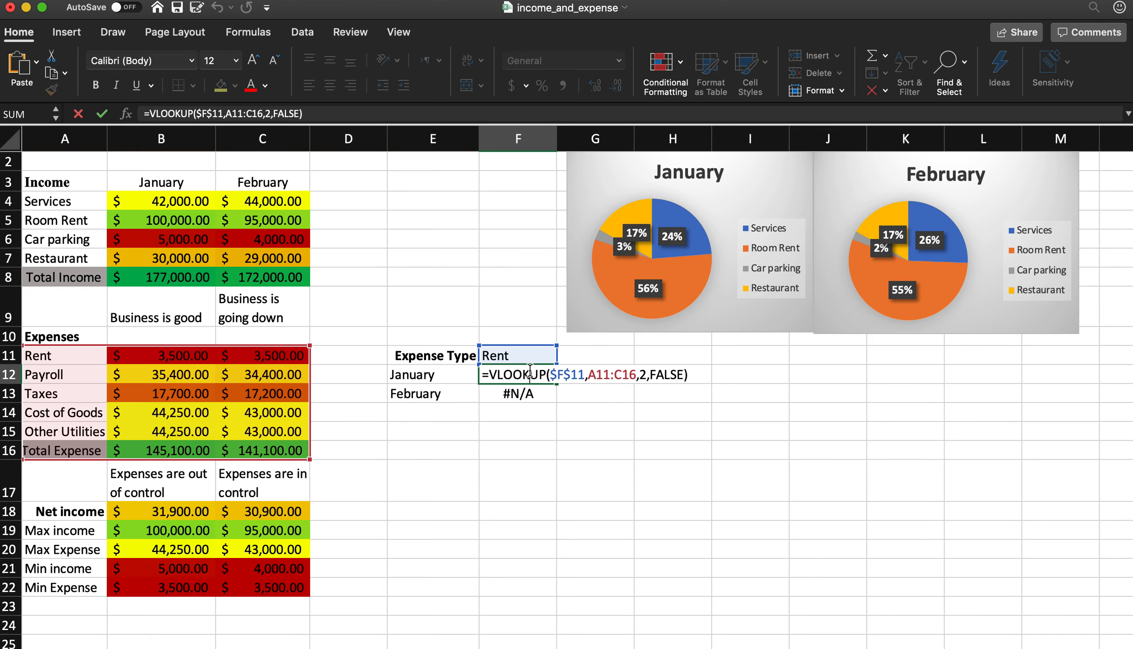
{"action": "left_click", "coordinate": [589, 373]}
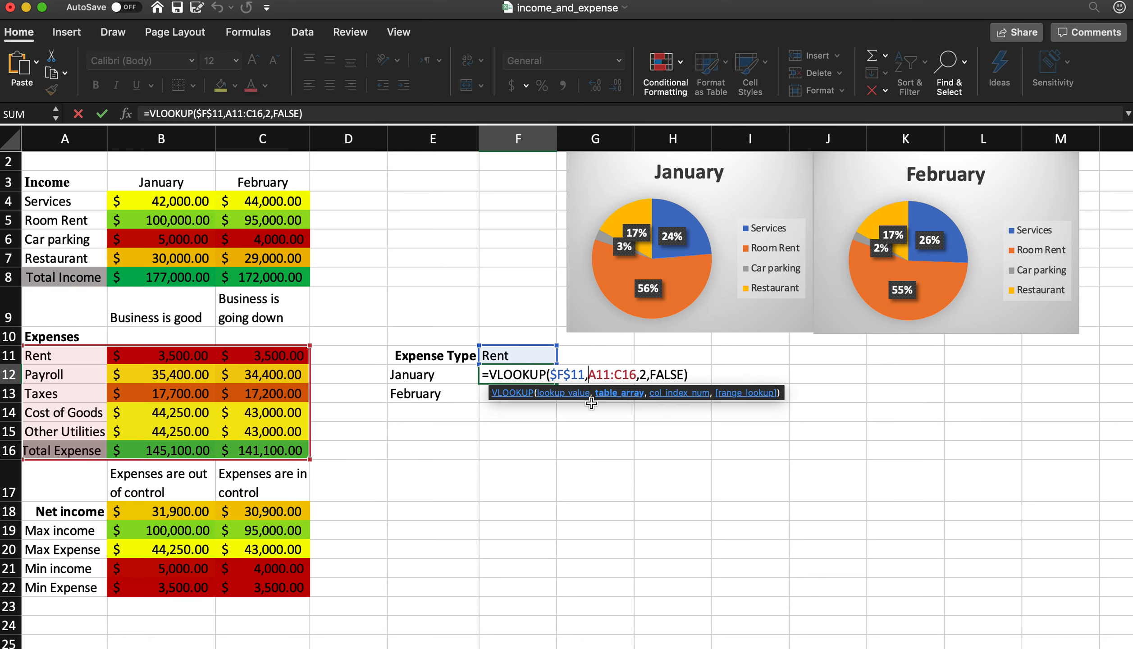
{"action": "type", "text": "$"}
{"action": "left_click", "coordinate": [604, 374]}
{"action": "type", "text": "$A$"}
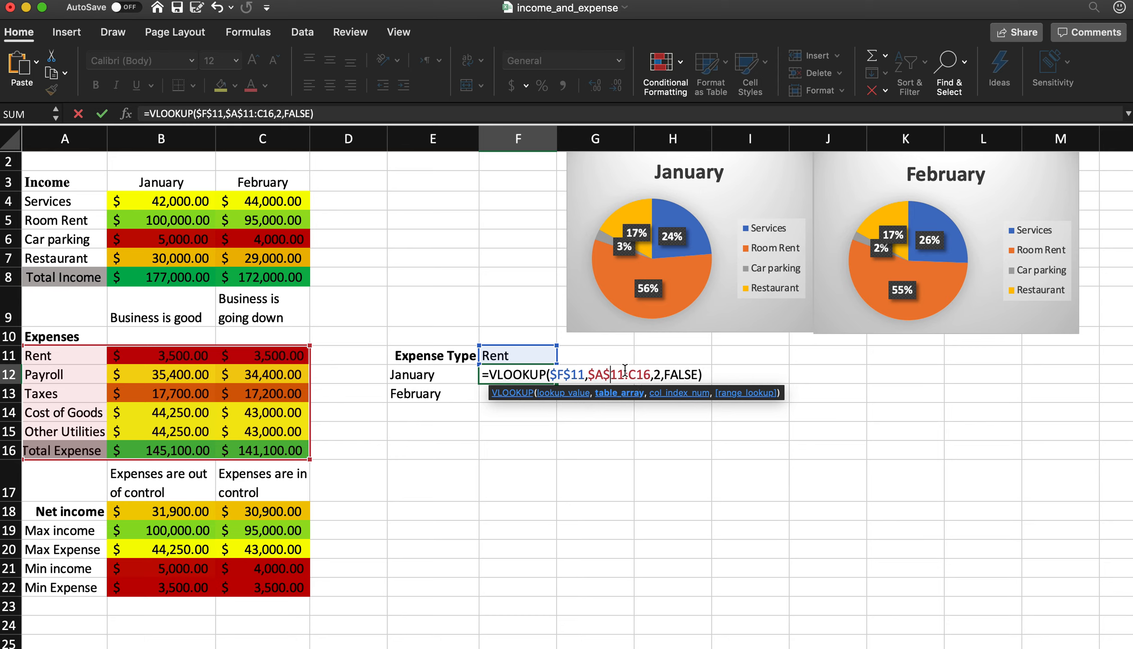
{"action": "left_click", "coordinate": [630, 374]}
{"action": "type", "text": "$F"}
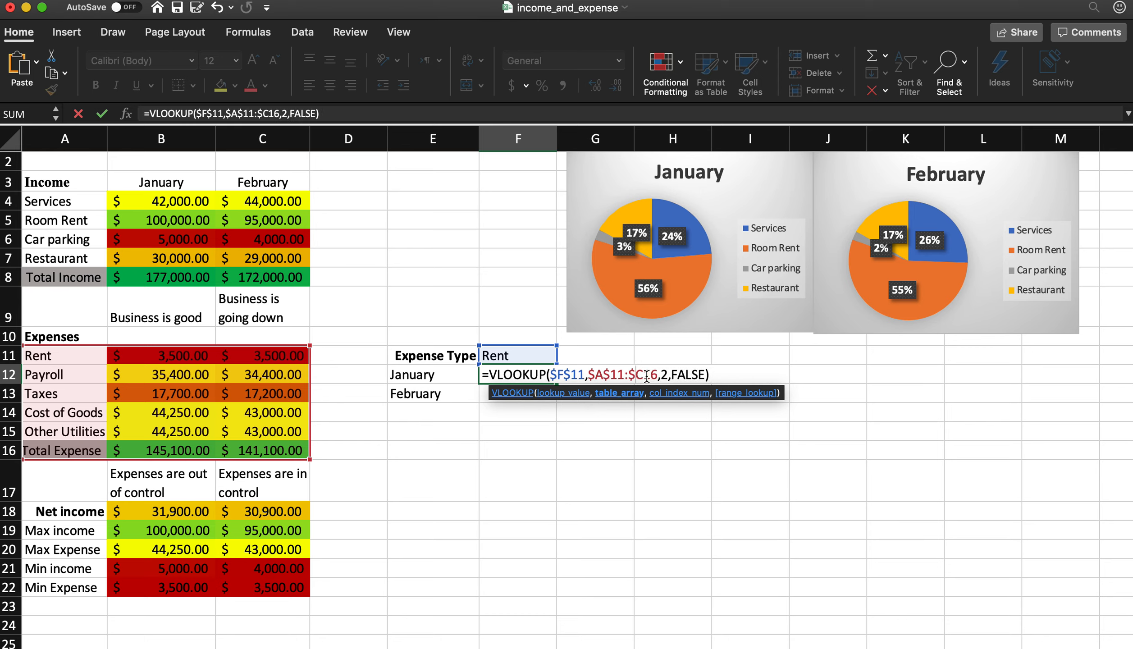
{"action": "type", "text": "$"}
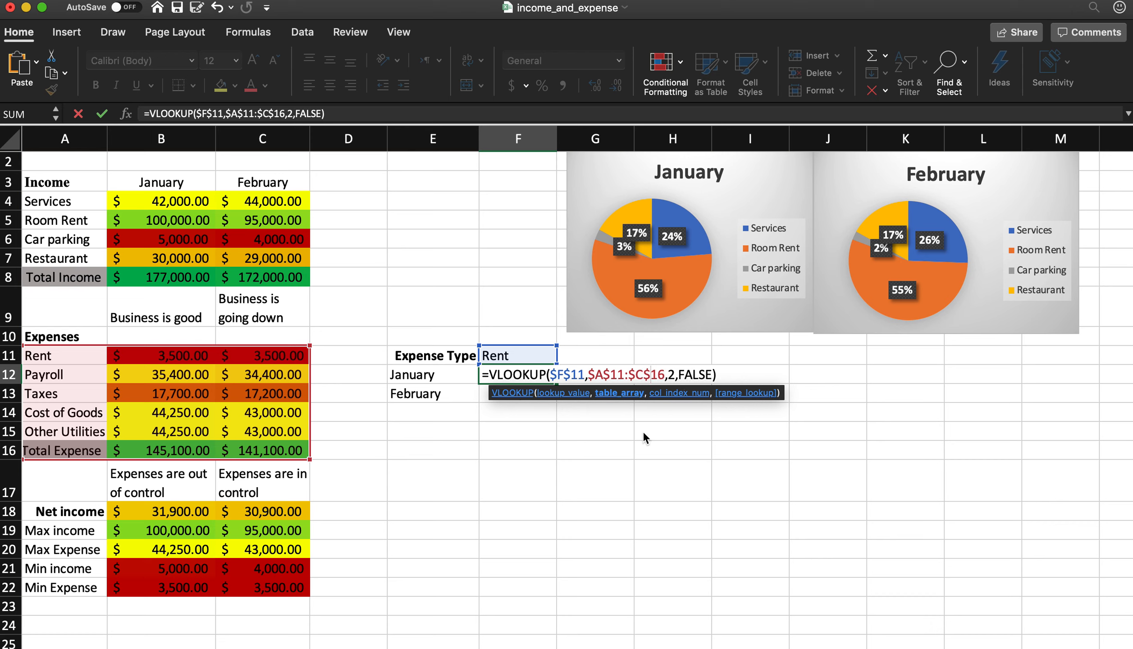
{"action": "key", "text": "Return"}
- Fill the VLOOKUP with the absolute table array from F12 down into the February cell F13
{"action": "left_click", "coordinate": [552, 377]}
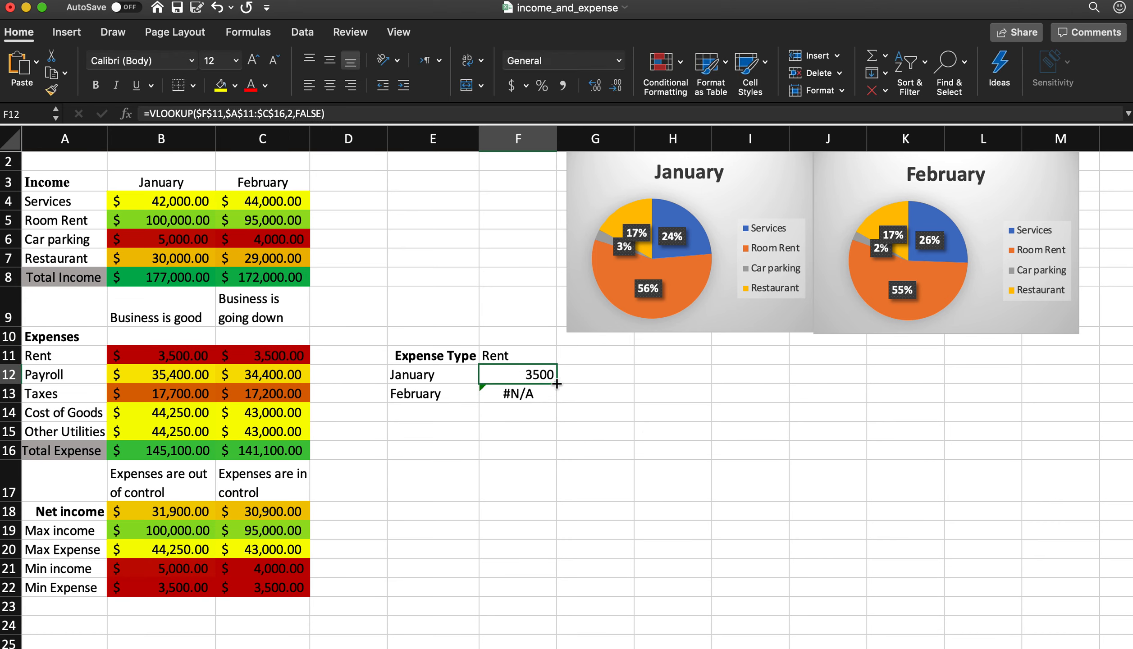
{"action": "left_click_drag", "start_coordinate": [557, 384], "coordinate": [522, 397]}
{"action": "left_click", "coordinate": [523, 433]}
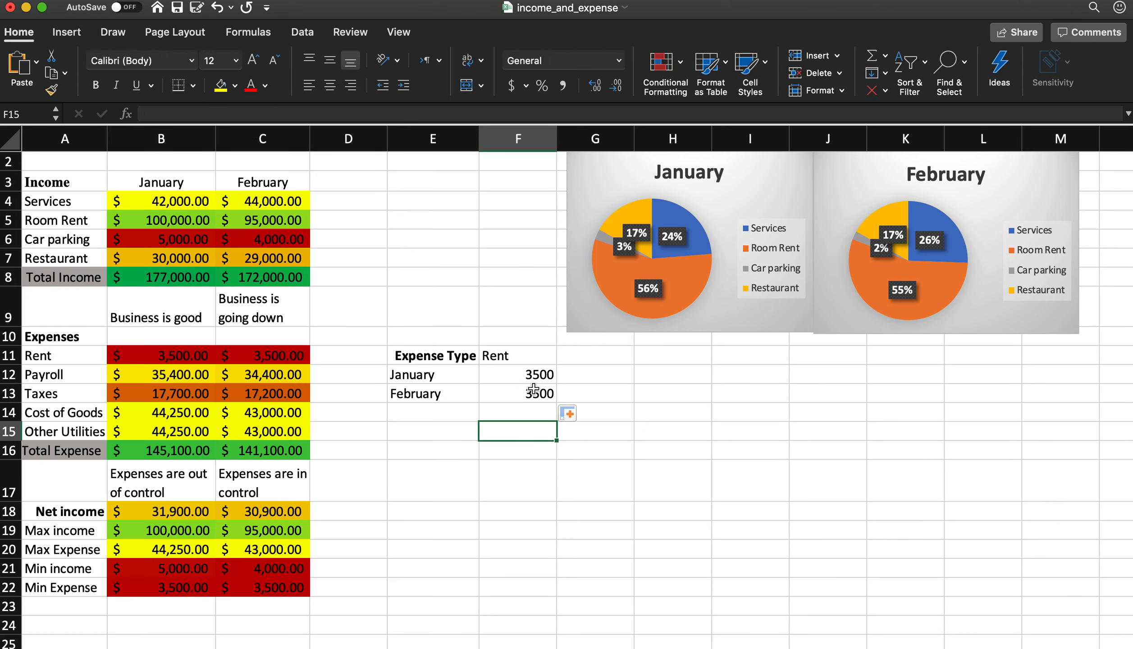
- Set the February rent amount in C11 to 3600
{"action": "left_click", "coordinate": [270, 355]}
{"action": "double_click", "coordinate": [270, 355]}
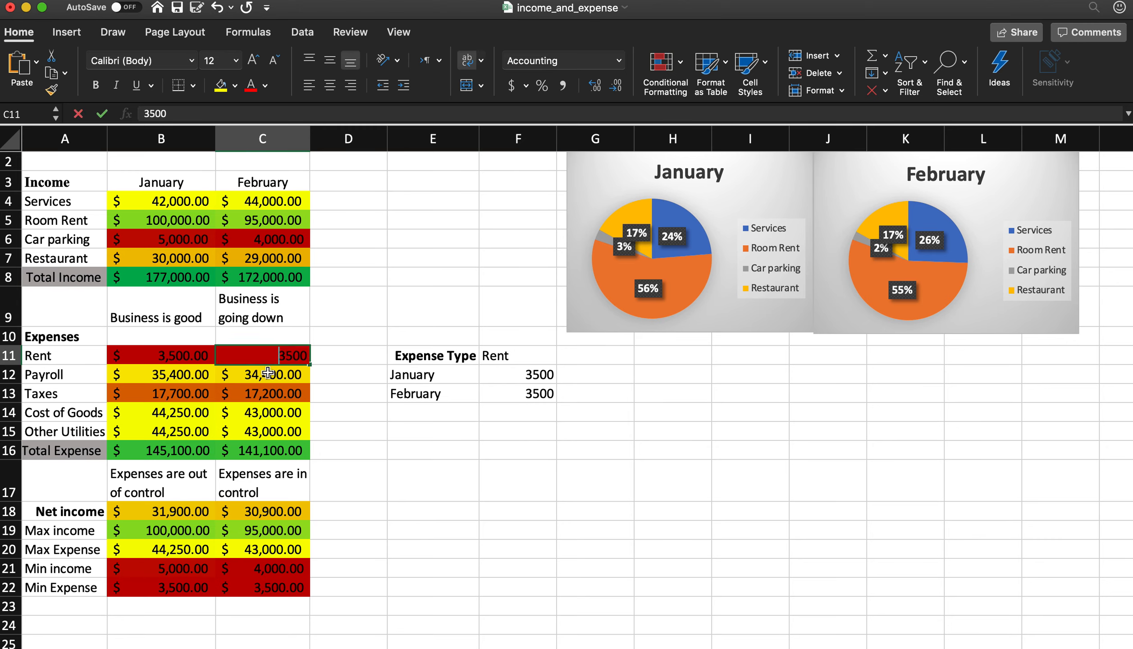
{"action": "key", "text": "Right"}
{"action": "type", "text": "6"}
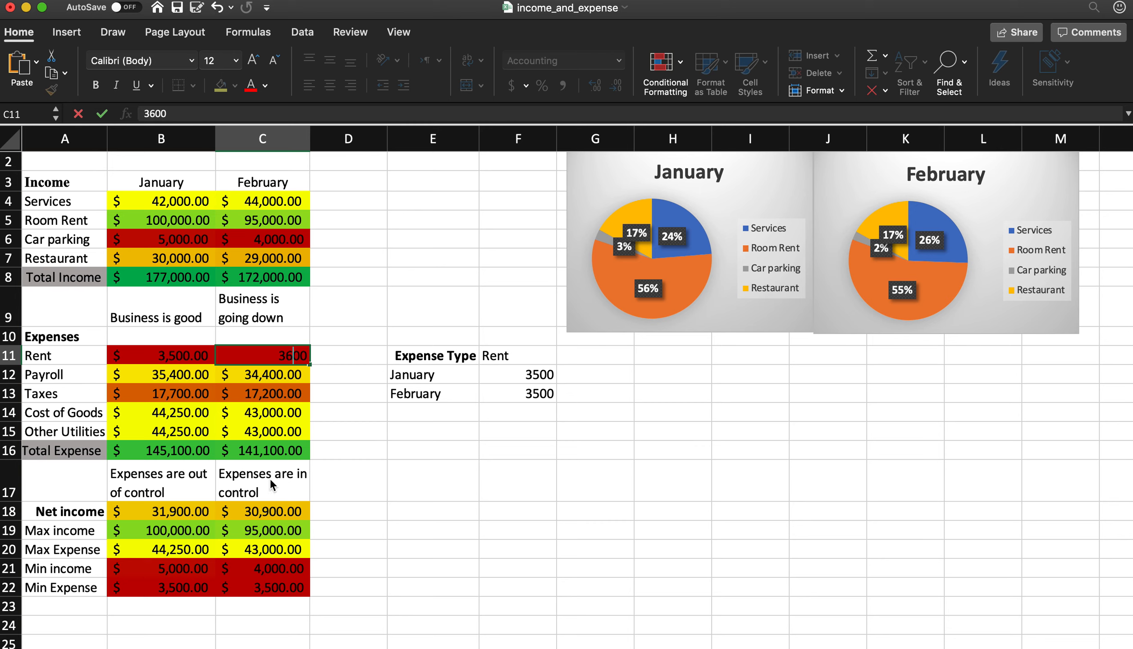
{"action": "key", "text": "Return"}
- Change the column index in the February VLOOKUP in F13 to 3
{"action": "left_click", "coordinate": [531, 359]}
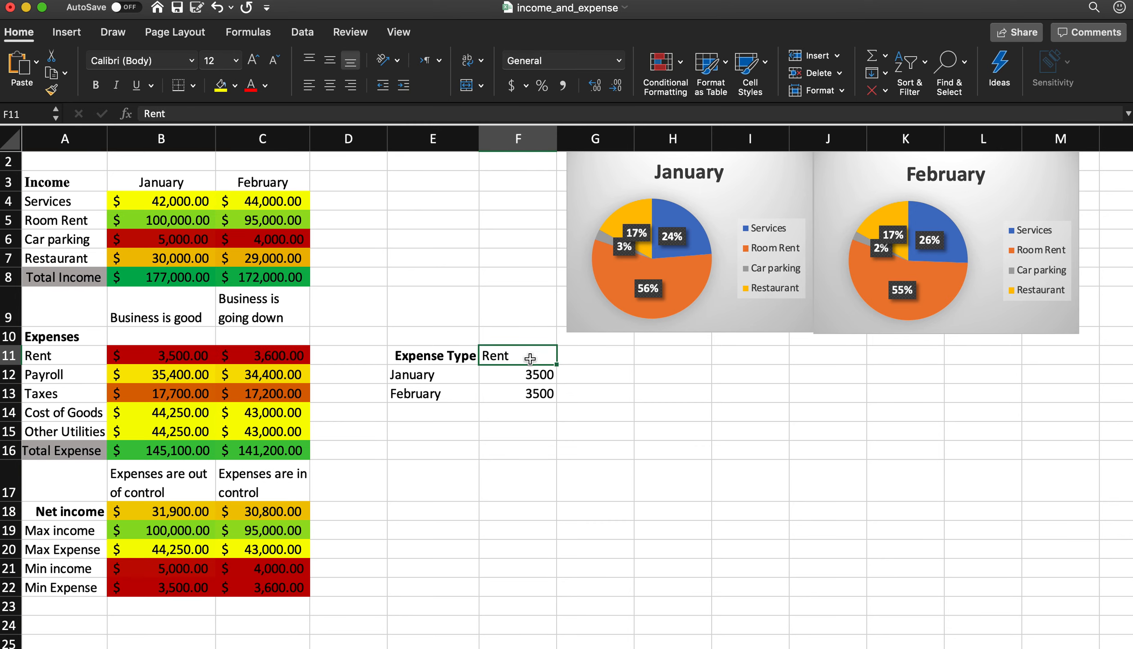
{"action": "left_click", "coordinate": [534, 373]}
{"action": "left_click", "coordinate": [547, 395]}
{"action": "double_click", "coordinate": [547, 395]}
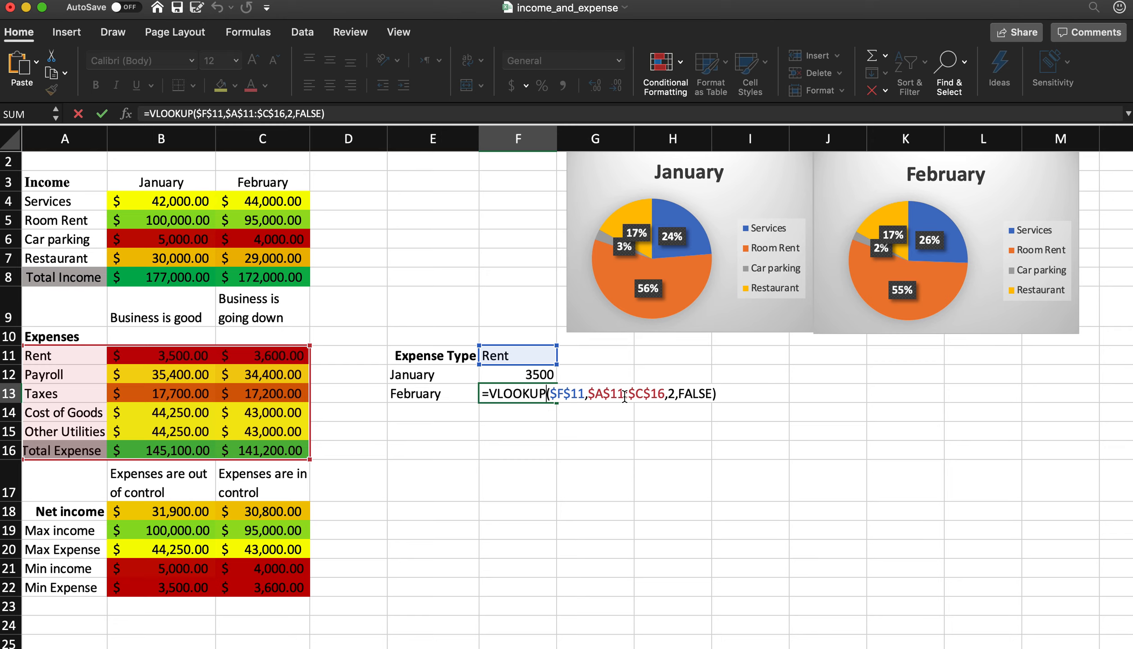
{"action": "left_click", "coordinate": [673, 392]}
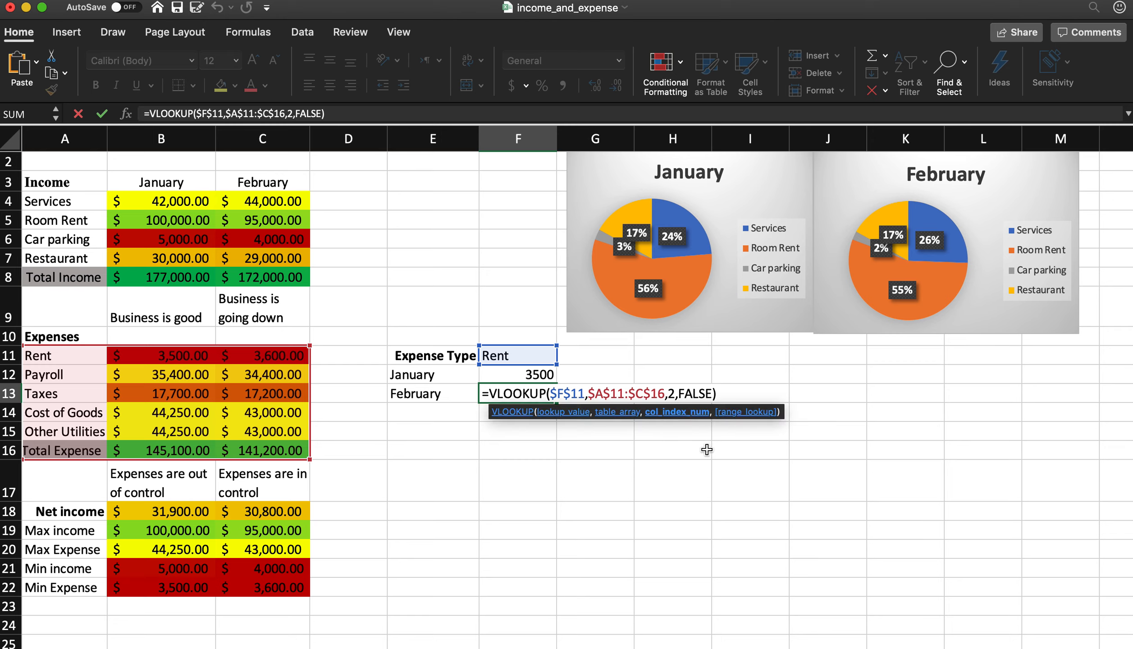
{"action": "key", "text": "BackSpace"}
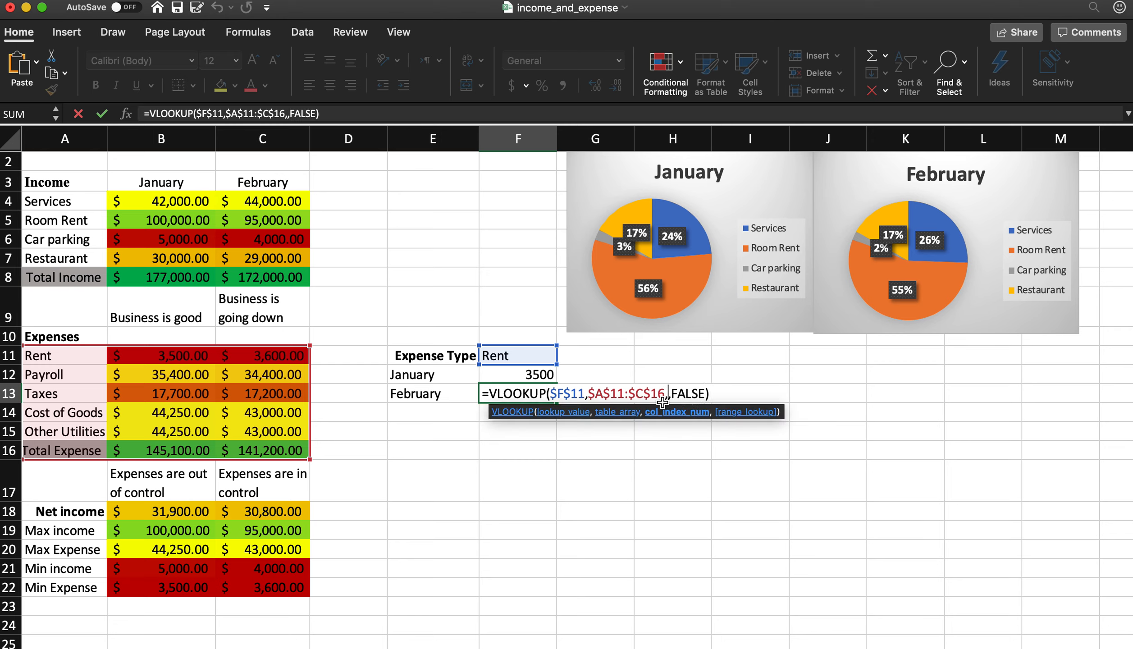
{"action": "type", "text": "3"}
{"action": "key", "text": "Return"}
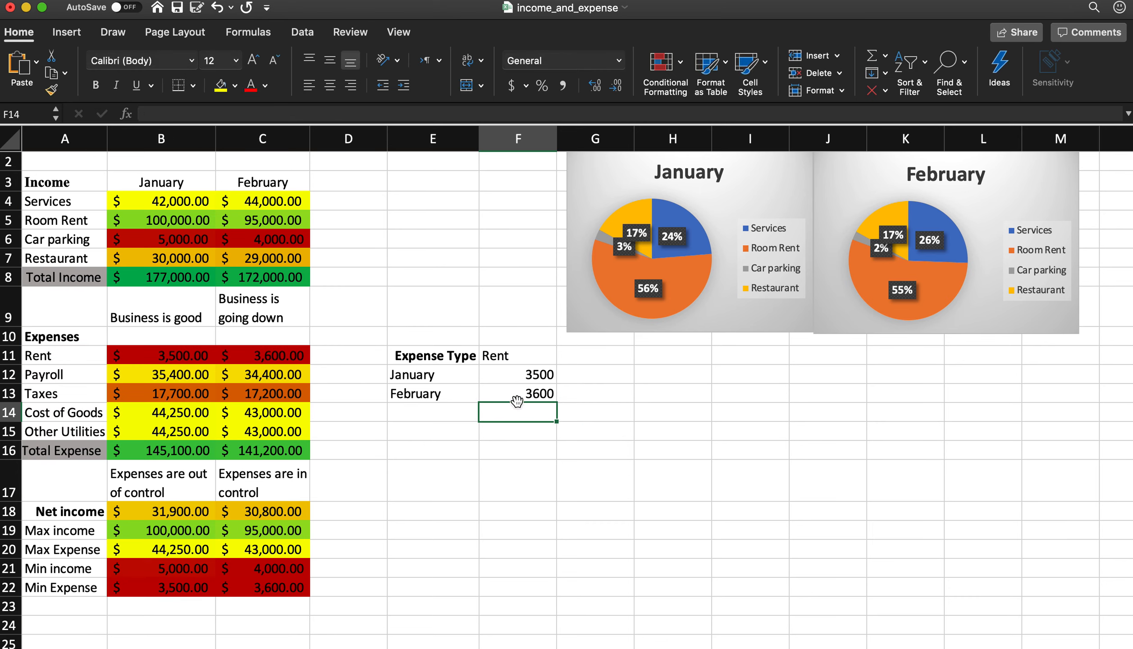
- Set the February rent in C11 to 3200 and check the February lookup in F13
{"action": "left_click", "coordinate": [518, 393]}
{"action": "double_click", "coordinate": [274, 356]}
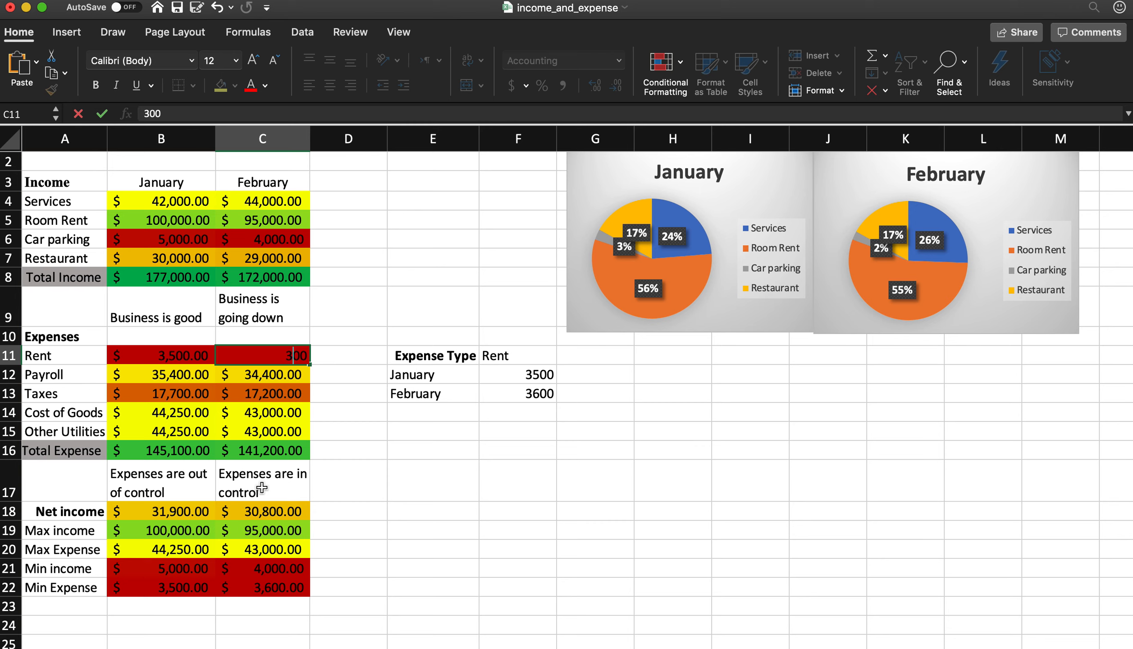
{"action": "type", "text": "2"}
{"action": "key", "text": "Return"}
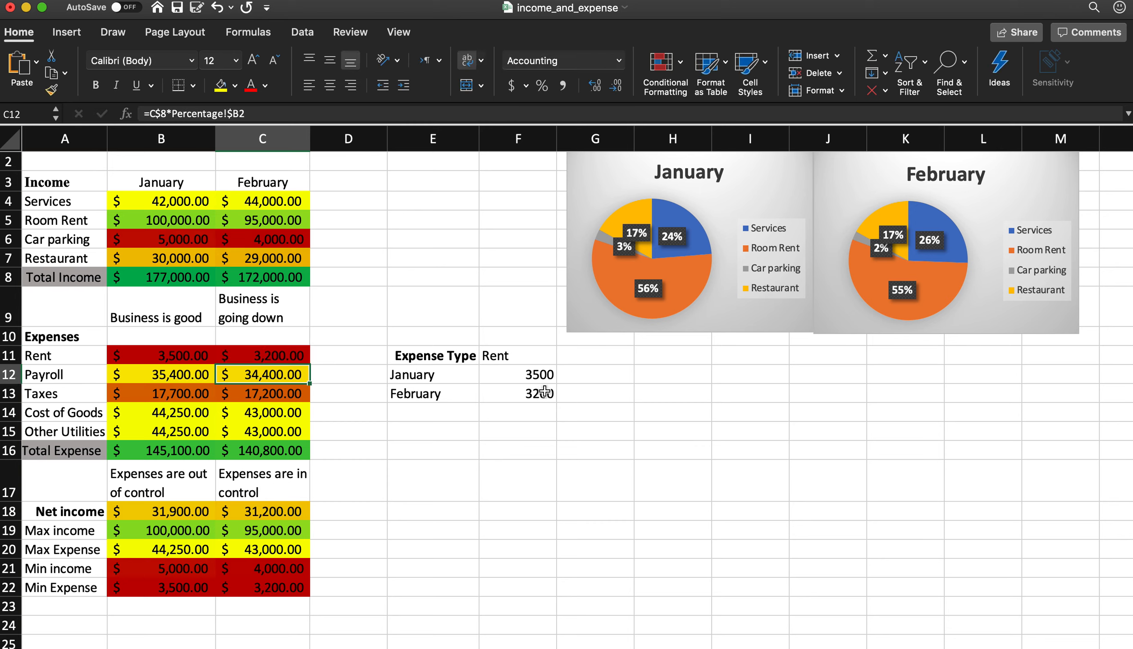
{"action": "left_click", "coordinate": [546, 393]}
- Examine the column index argument of the January VLOOKUP in F12
{"action": "double_click", "coordinate": [544, 375]}
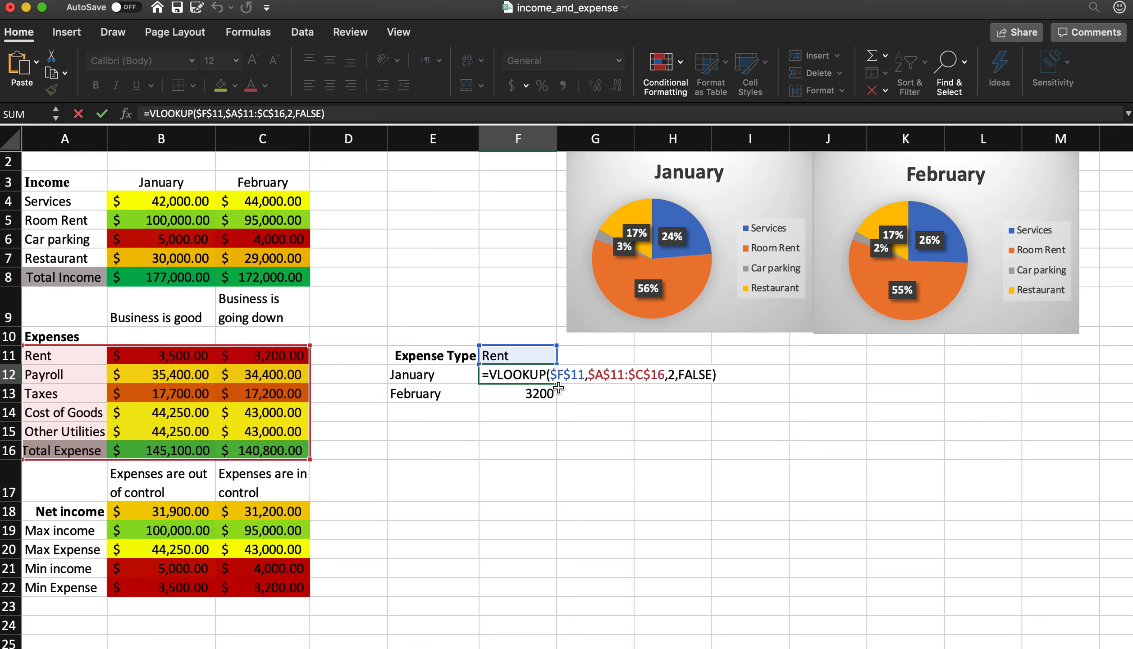
{"action": "left_click", "coordinate": [674, 376]}
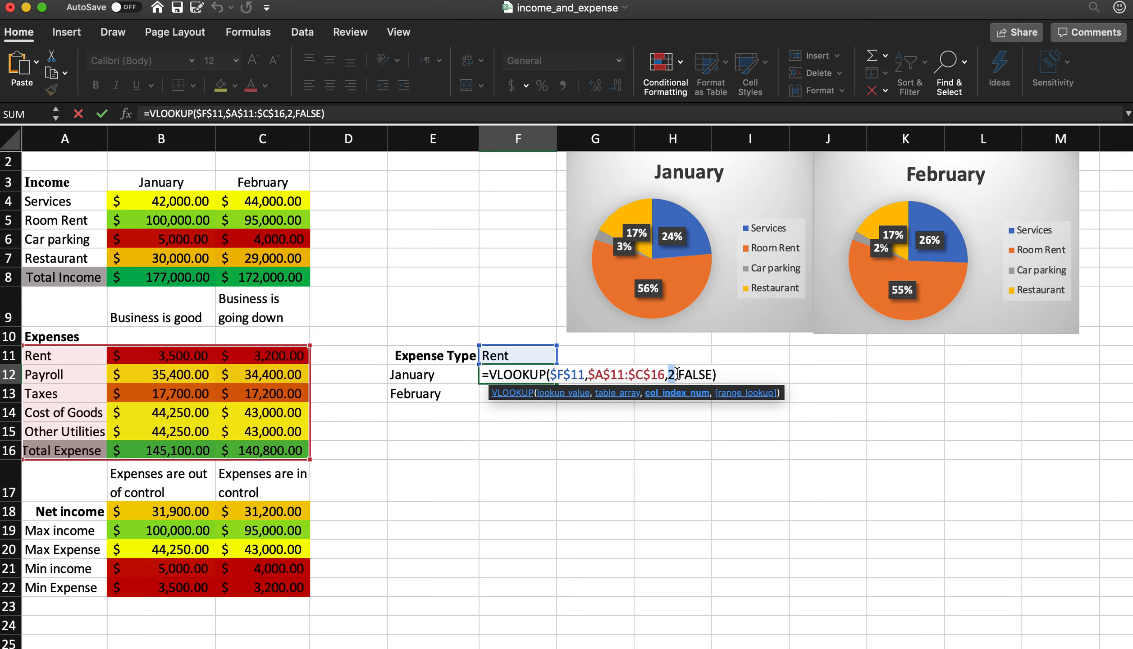
{"action": "key", "text": "Return"}
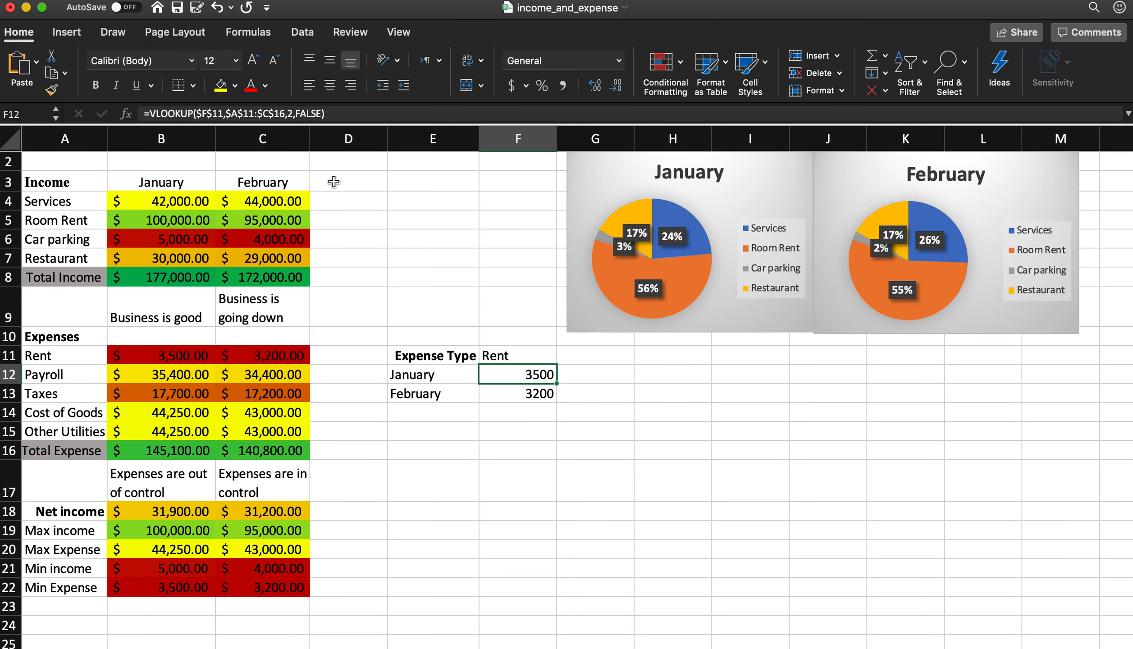
- Add the header March in D3, beside the February column
{"action": "left_click", "coordinate": [333, 182]}
{"action": "type", "text": "March"}
{"action": "key", "text": "Return"}
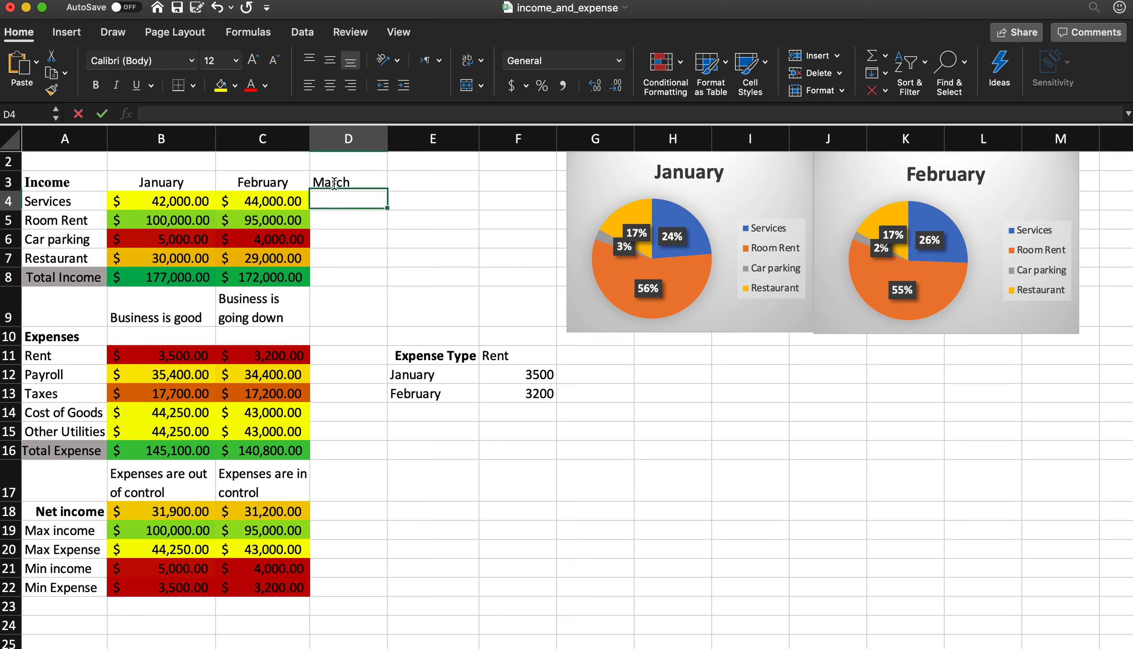
- Fill the February income figures and total from C4:C8 across into D4:D8 and widen column D to fit the amounts
{"action": "left_click", "coordinate": [291, 202]}
{"action": "left_click_drag", "start_coordinate": [291, 202], "coordinate": [358, 286]}
{"action": "left_click", "coordinate": [306, 283]}
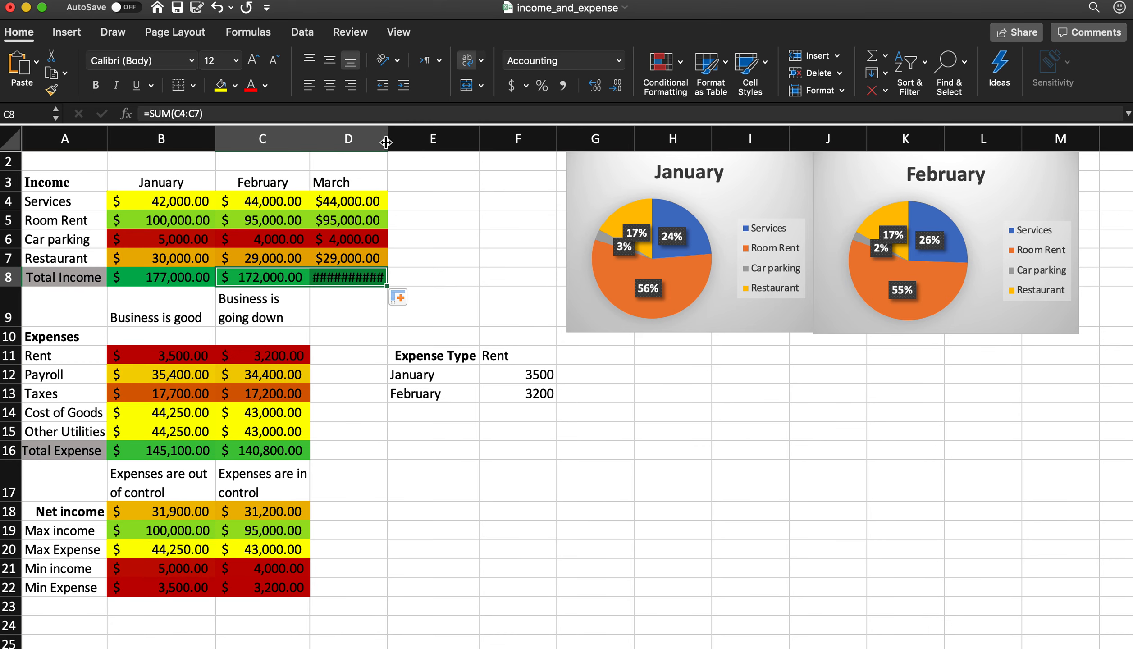
{"action": "mouse_move", "coordinate": [387, 138]}
{"action": "left_mouse_down"}
{"action": "mouse_move", "coordinate": [416, 136]}
{"action": "mouse_move", "coordinate": [401, 137]}
{"action": "left_mouse_up"}
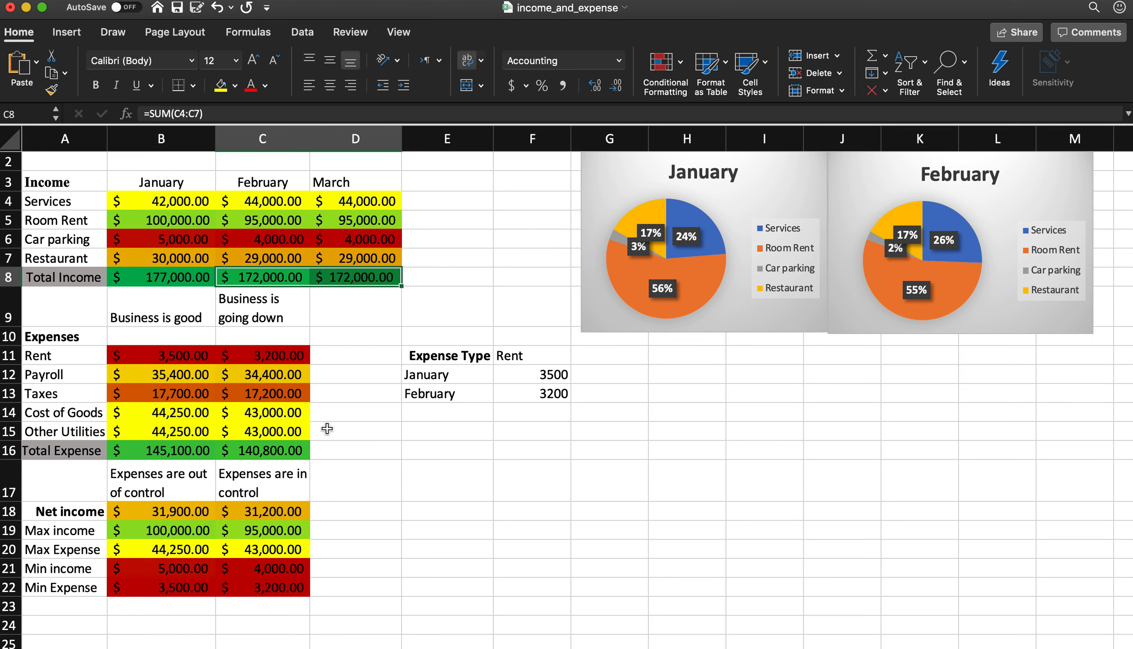
- Fill the February expenses C11:C15 and the total expense formula in C16 across into the March column D
{"action": "left_click", "coordinate": [301, 352]}
{"action": "left_click", "coordinate": [287, 431], "text": "shift"}
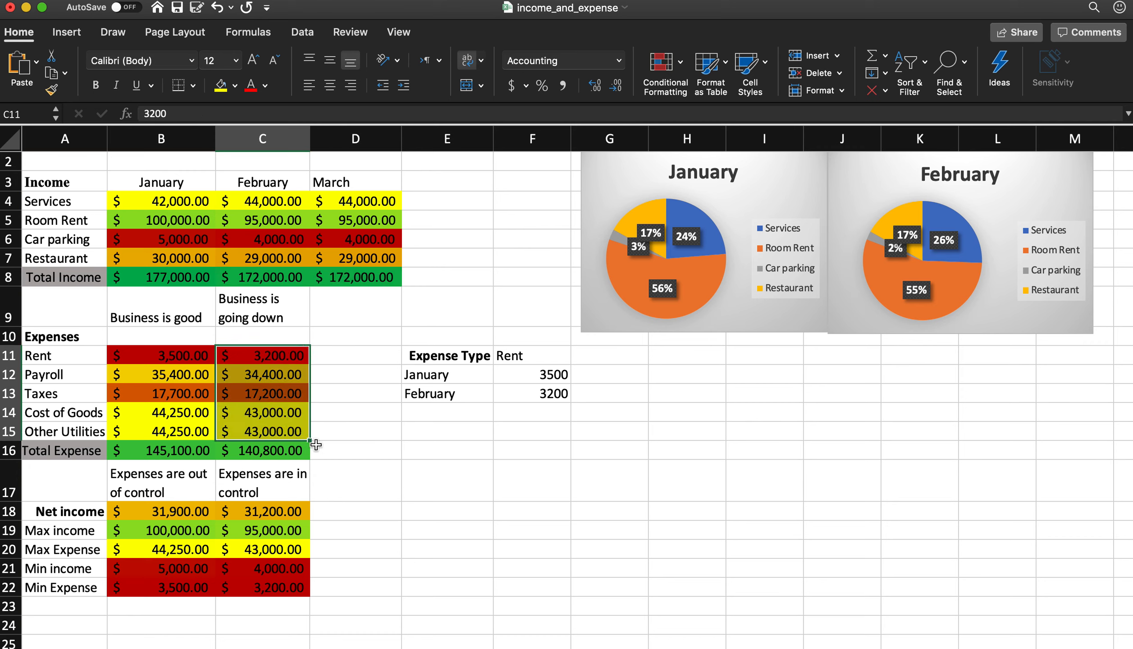
{"action": "left_click_drag", "start_coordinate": [308, 441], "coordinate": [360, 440]}
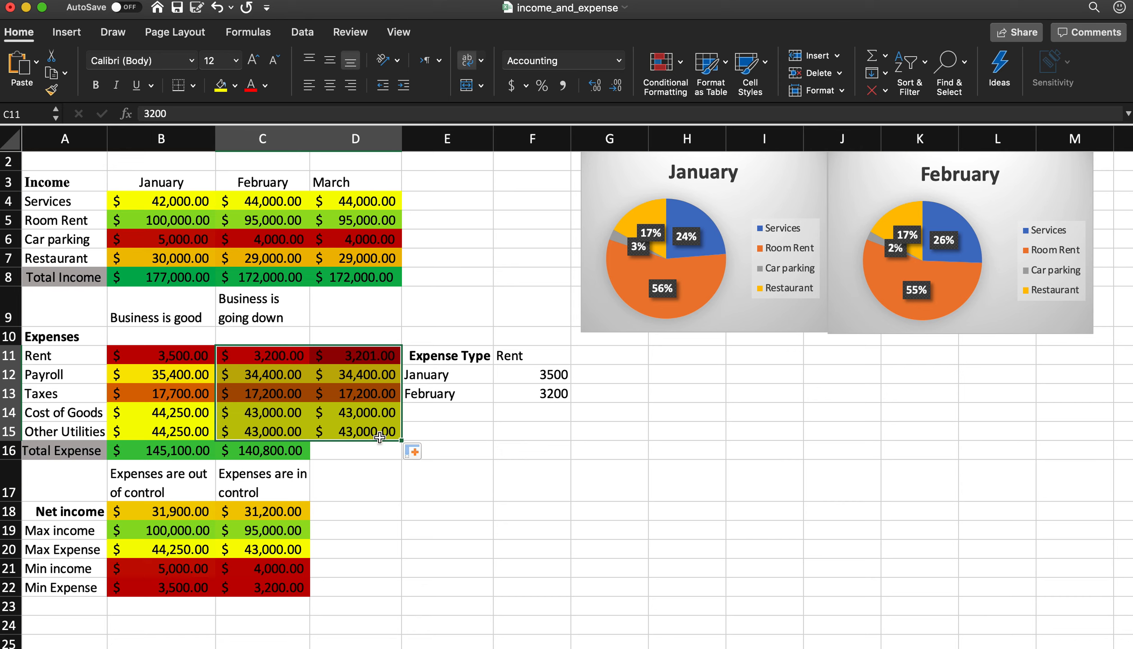
{"action": "left_click", "coordinate": [292, 459]}
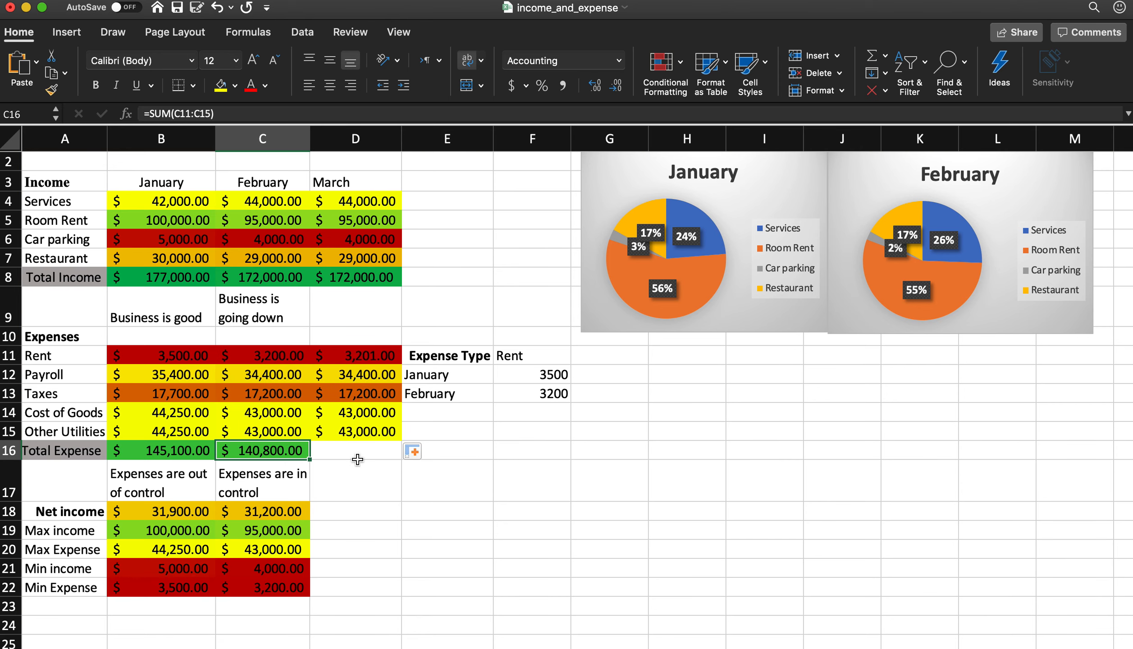
{"action": "left_click_drag", "start_coordinate": [310, 459], "coordinate": [357, 452]}
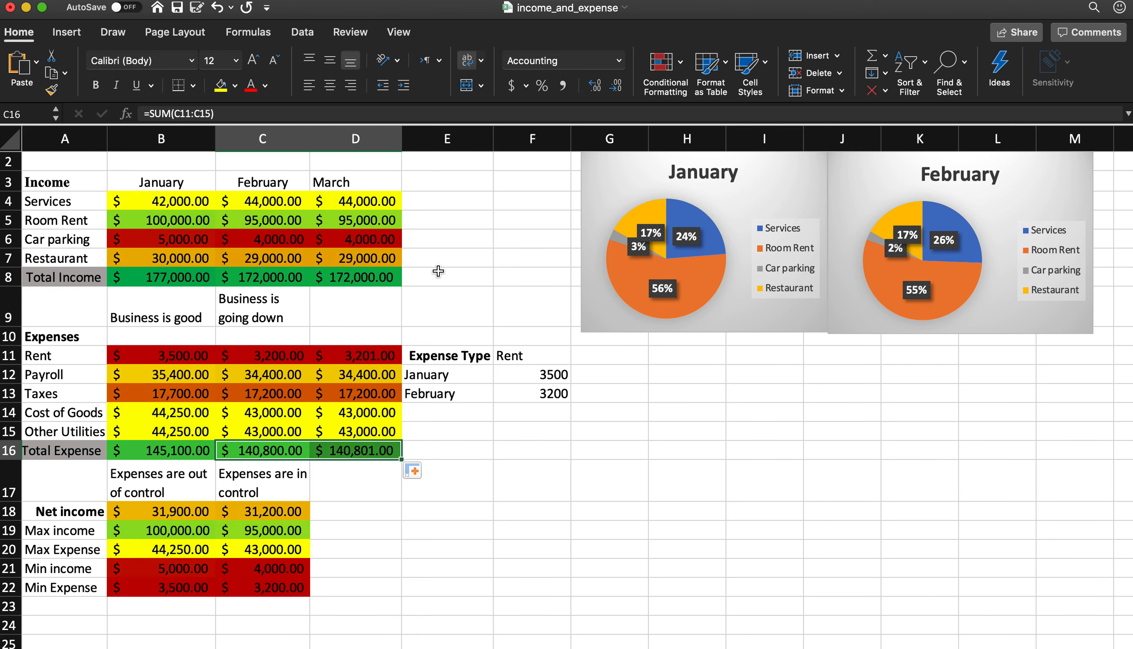
- Add the label March in E14 and fill the February VLOOKUP from F13 down into F14
{"action": "left_click", "coordinate": [491, 414]}
{"action": "type", "text": "March"}
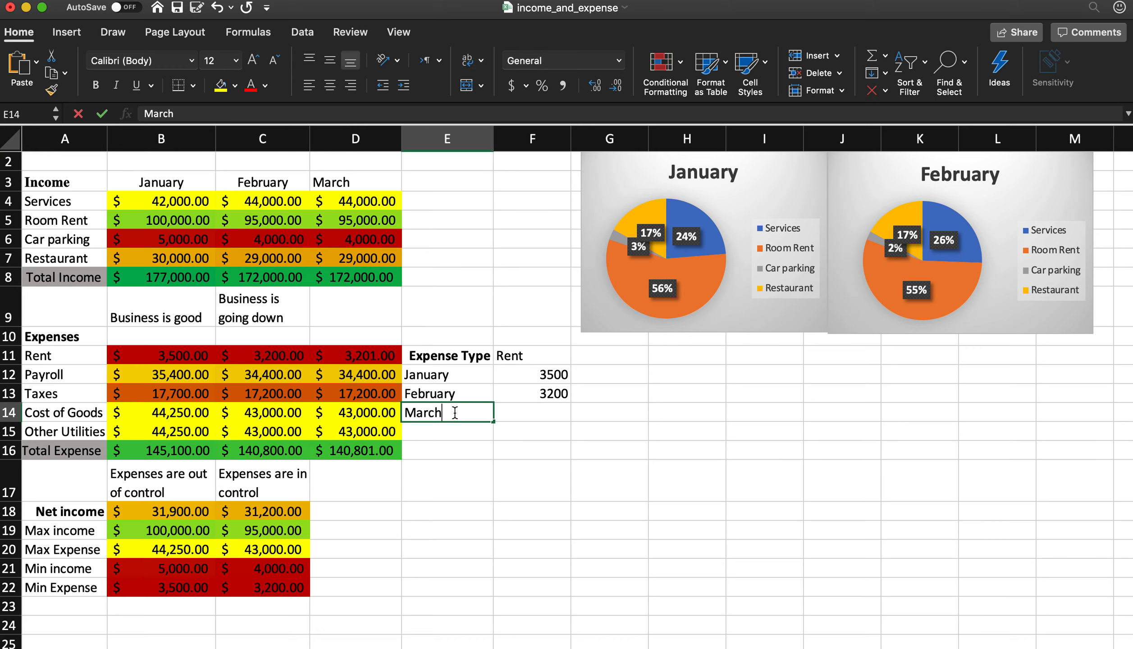
{"action": "key", "text": "Return"}
{"action": "left_click", "coordinate": [548, 396]}
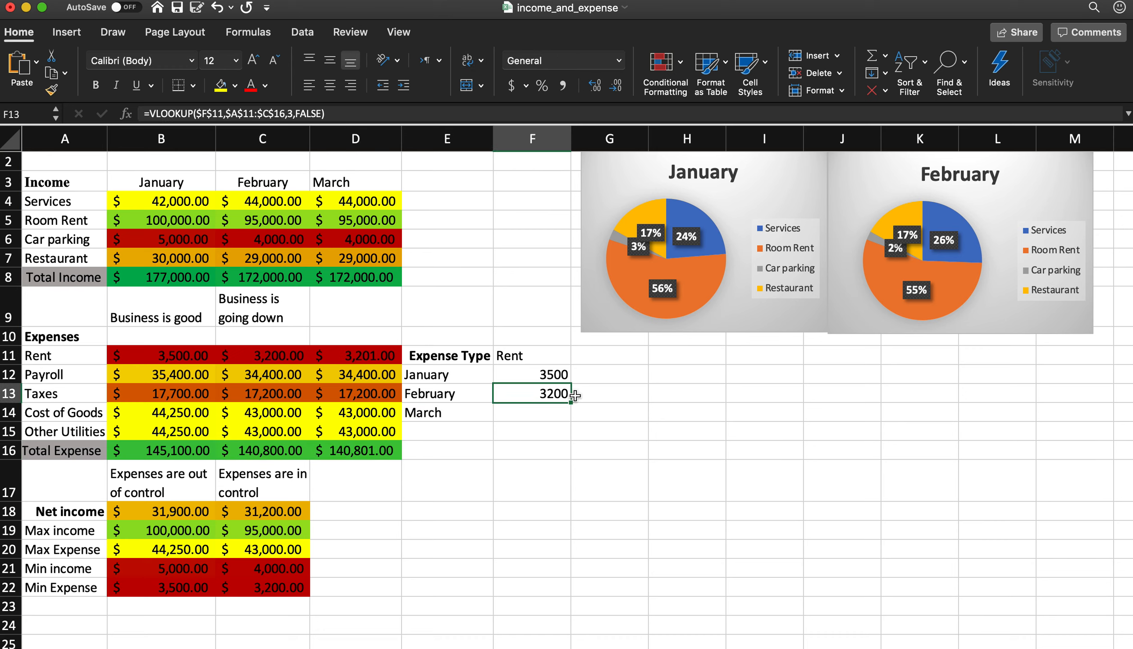
{"action": "left_click_drag", "start_coordinate": [571, 400], "coordinate": [537, 417]}
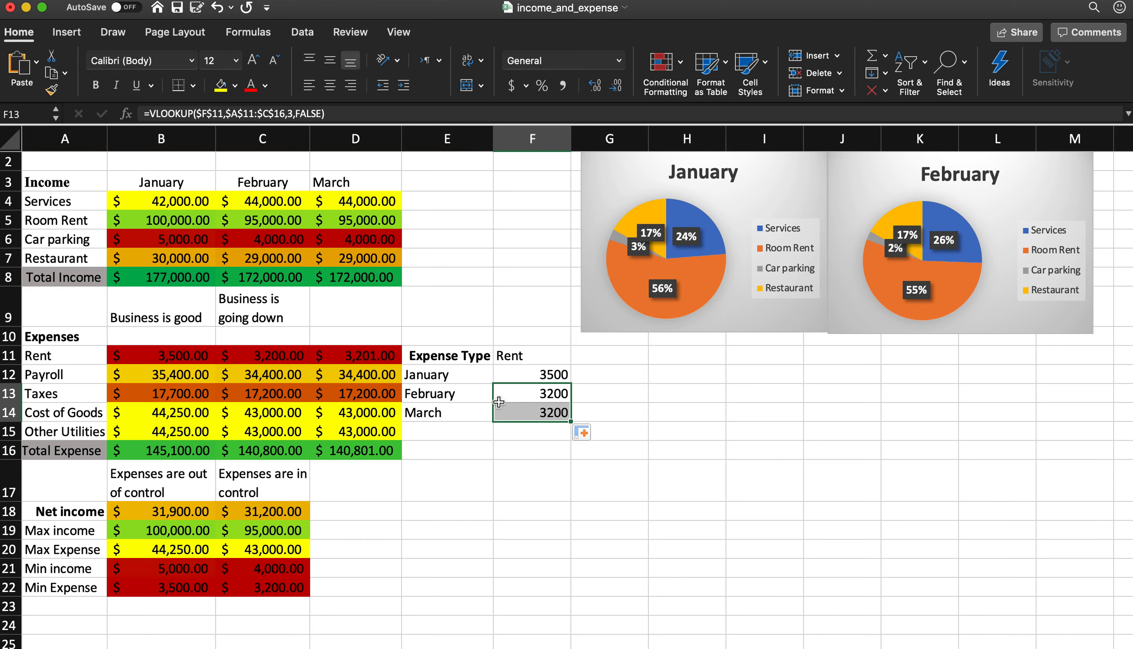
{"action": "double_click", "coordinate": [556, 413]}
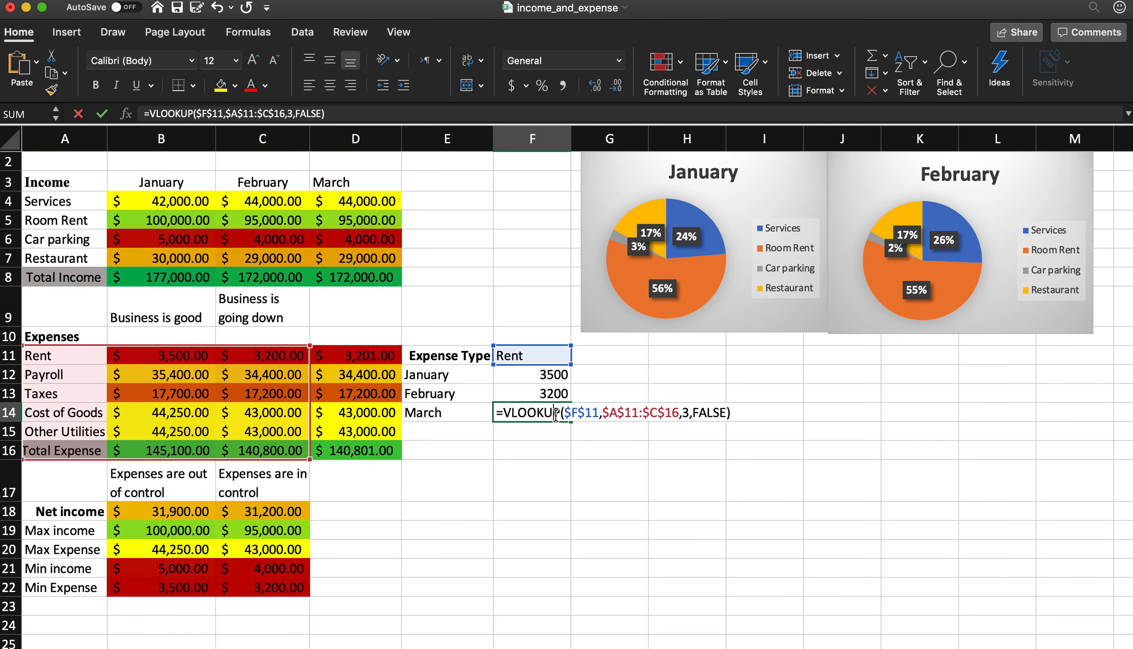
{"action": "left_click", "coordinate": [687, 409]}
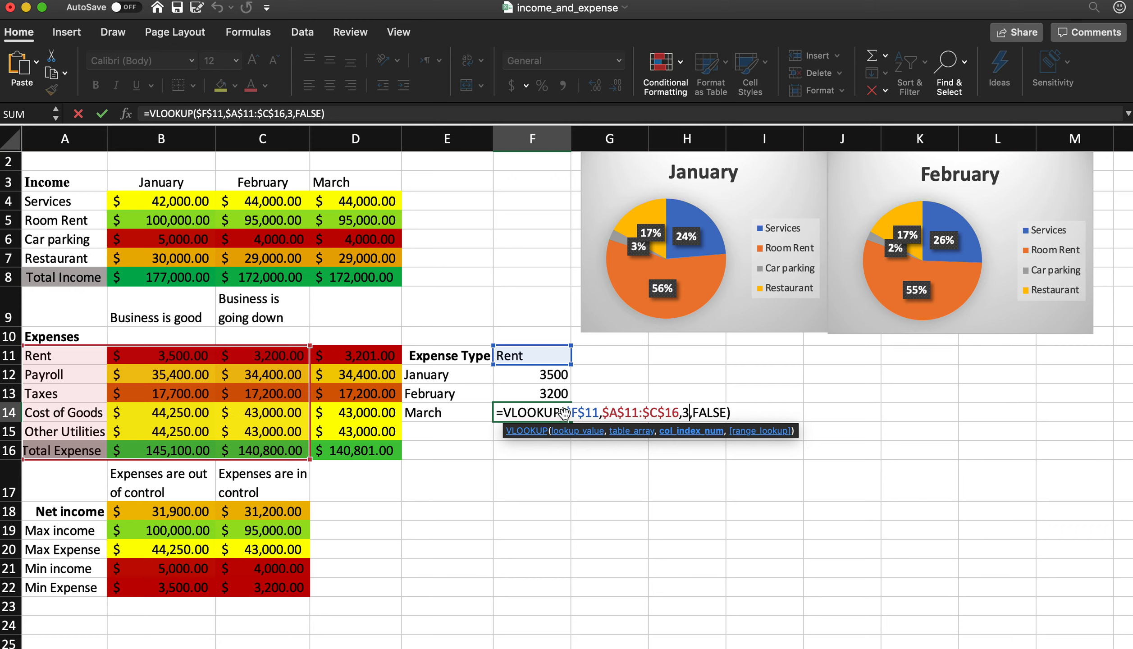
{"action": "key", "text": "BackSpace"}
{"action": "type", "text": "4"}
{"action": "key", "text": "Escape"}
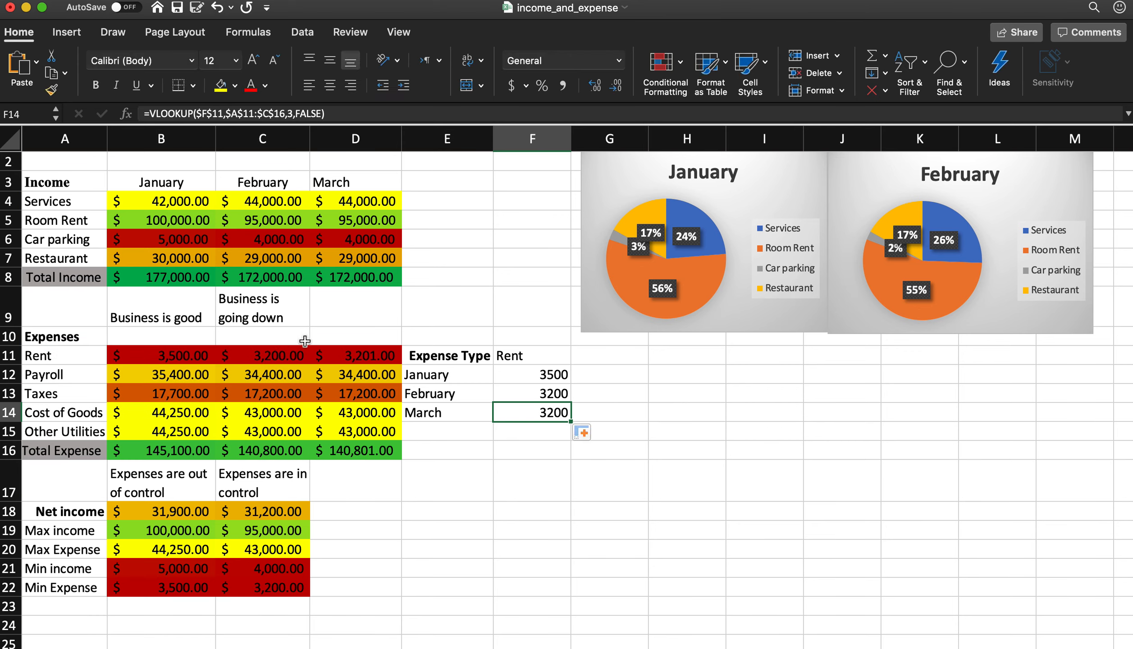
- Extend the table array of the January VLOOKUP in F12 to $A$11:$D$16 so it covers the March column
{"action": "double_click", "coordinate": [548, 372]}
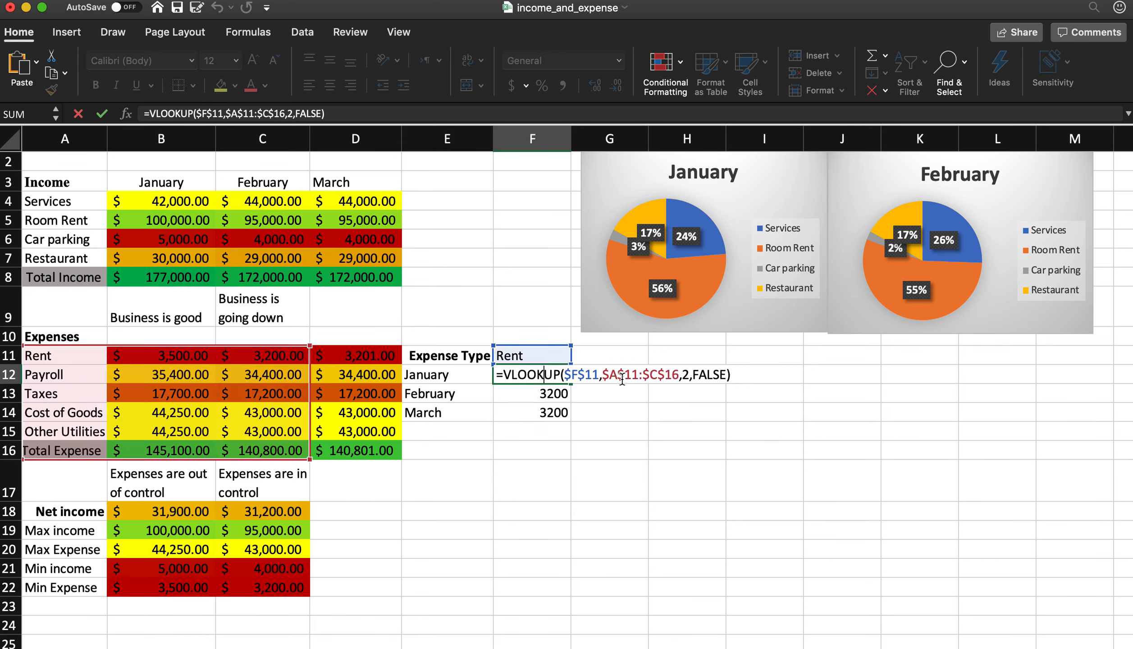
{"action": "left_click_drag", "start_coordinate": [27, 356], "coordinate": [321, 451]}
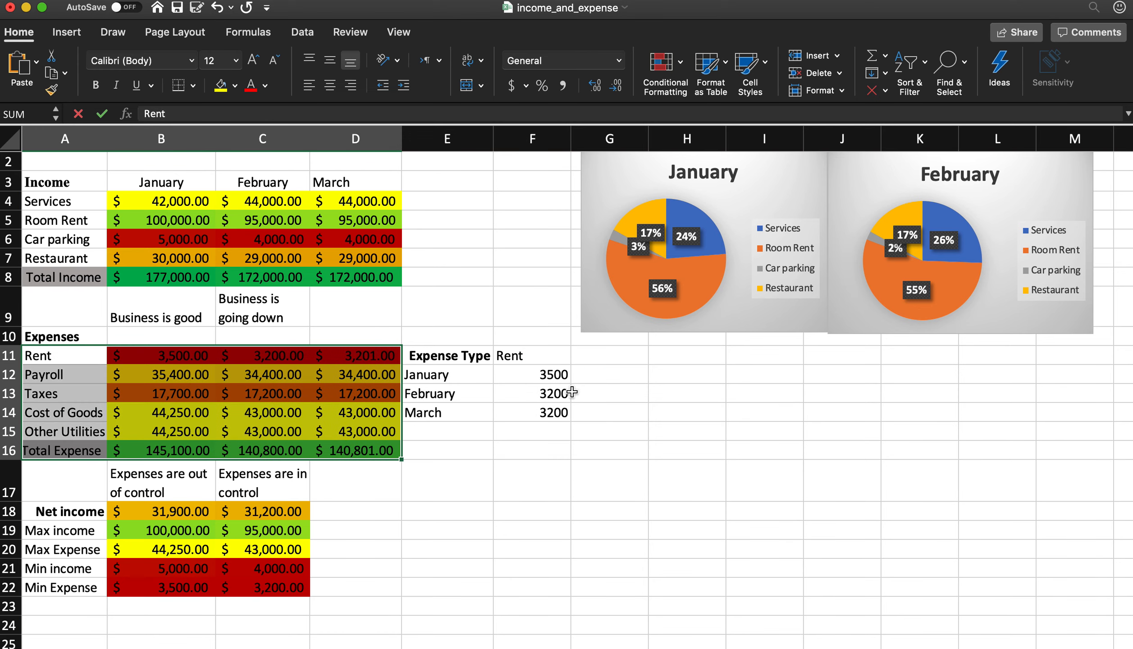
{"action": "double_click", "coordinate": [562, 373]}
{"action": "double_click", "coordinate": [636, 373]}
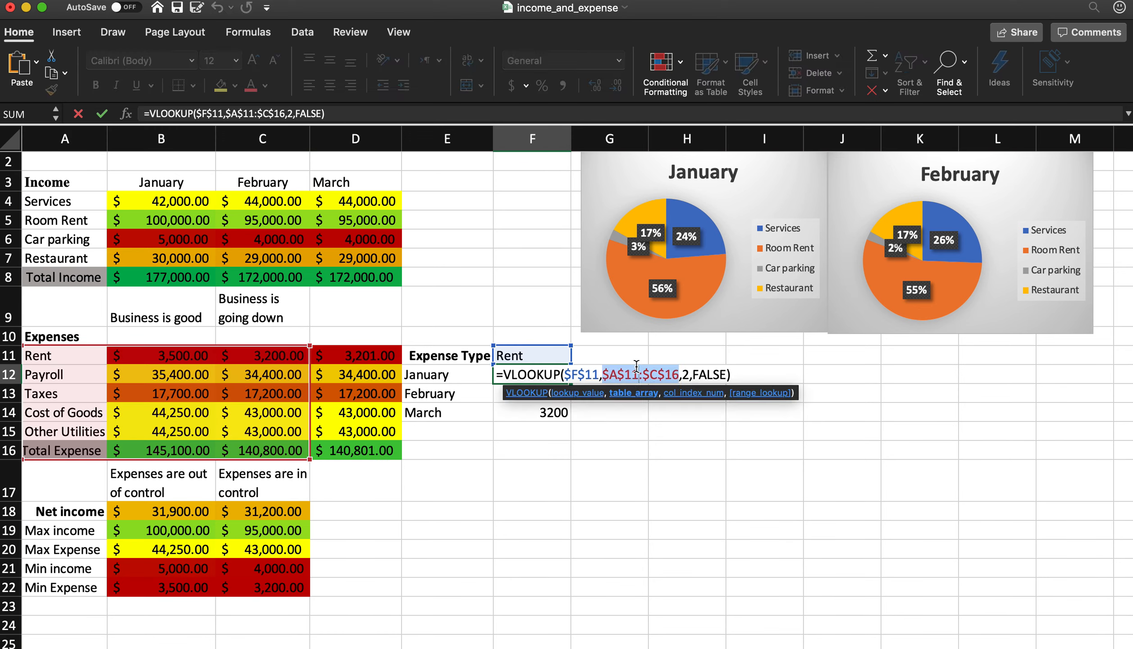
{"action": "left_click", "coordinate": [660, 376]}
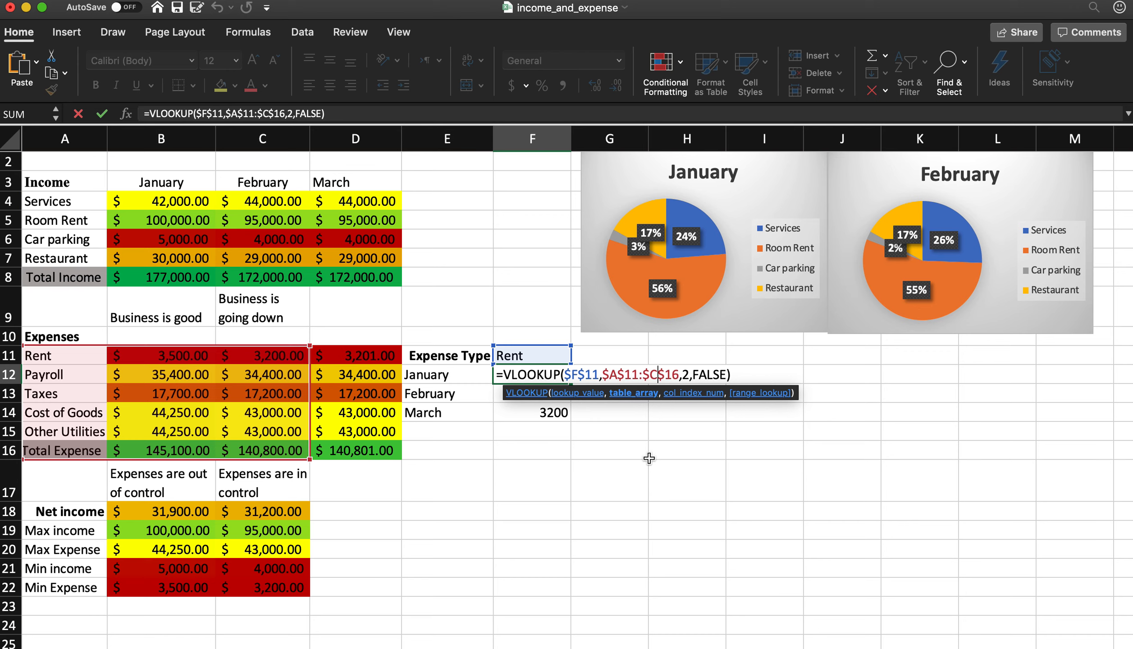
{"action": "key", "text": "BackSpace"}
{"action": "type", "text": "d"}
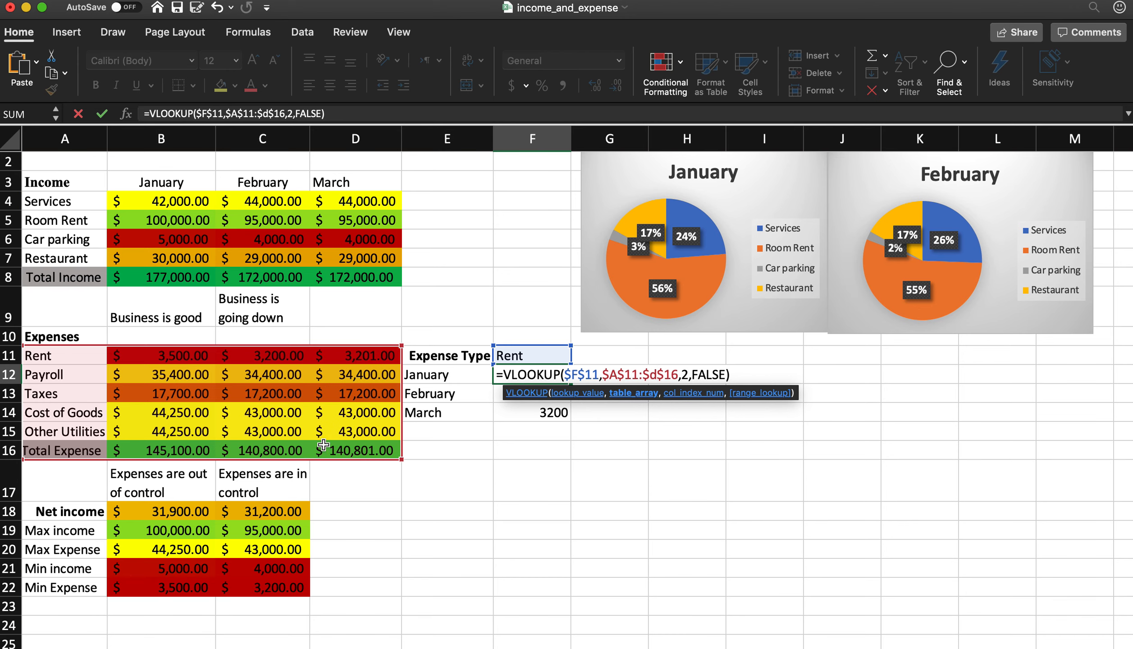
{"action": "key", "text": "Return"}
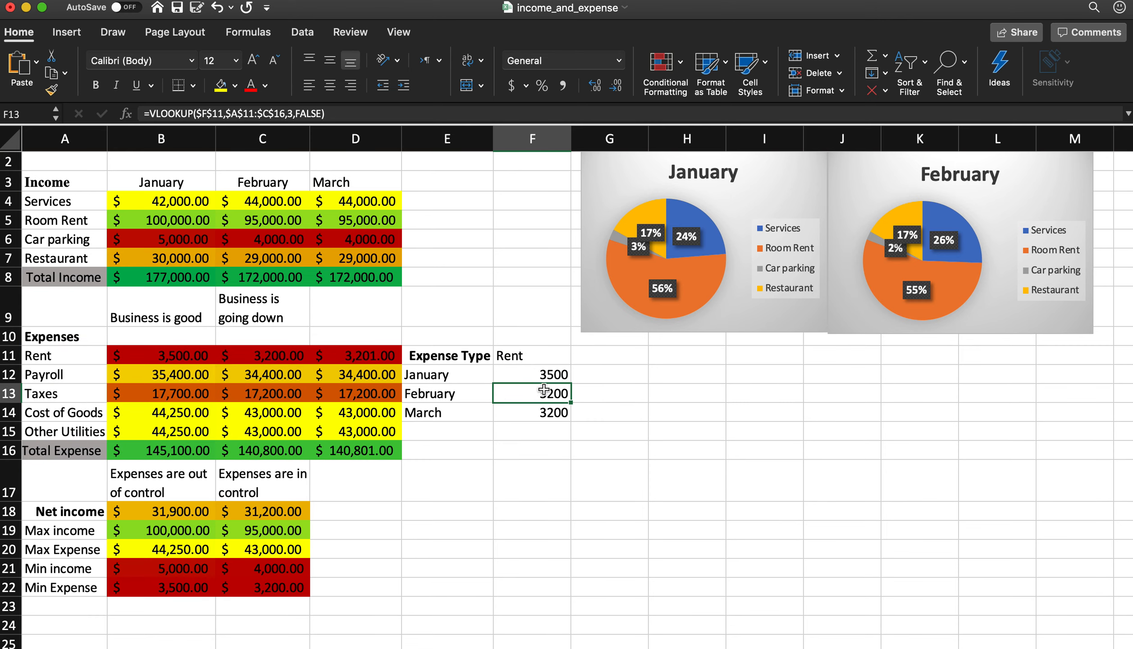
- Fill the January VLOOKUP from F12 down to F14 and set the February formula's column index to 3
{"action": "left_click", "coordinate": [559, 375]}
{"action": "left_click_drag", "start_coordinate": [572, 383], "coordinate": [571, 421]}
{"action": "double_click", "coordinate": [560, 393]}
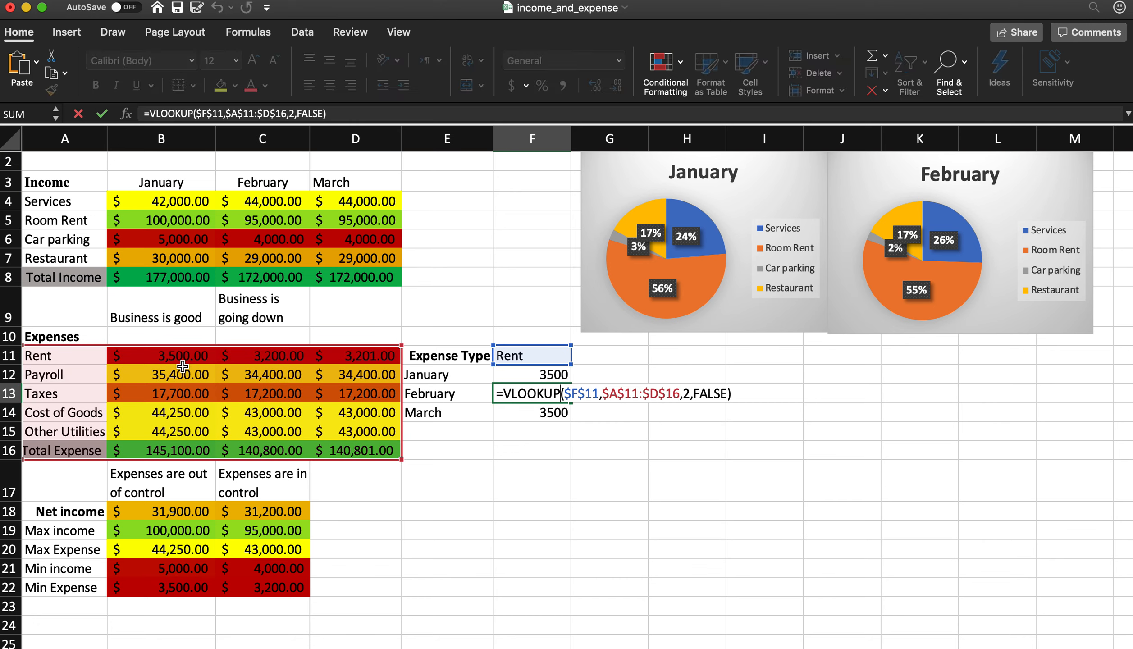
{"action": "left_click", "coordinate": [688, 394]}
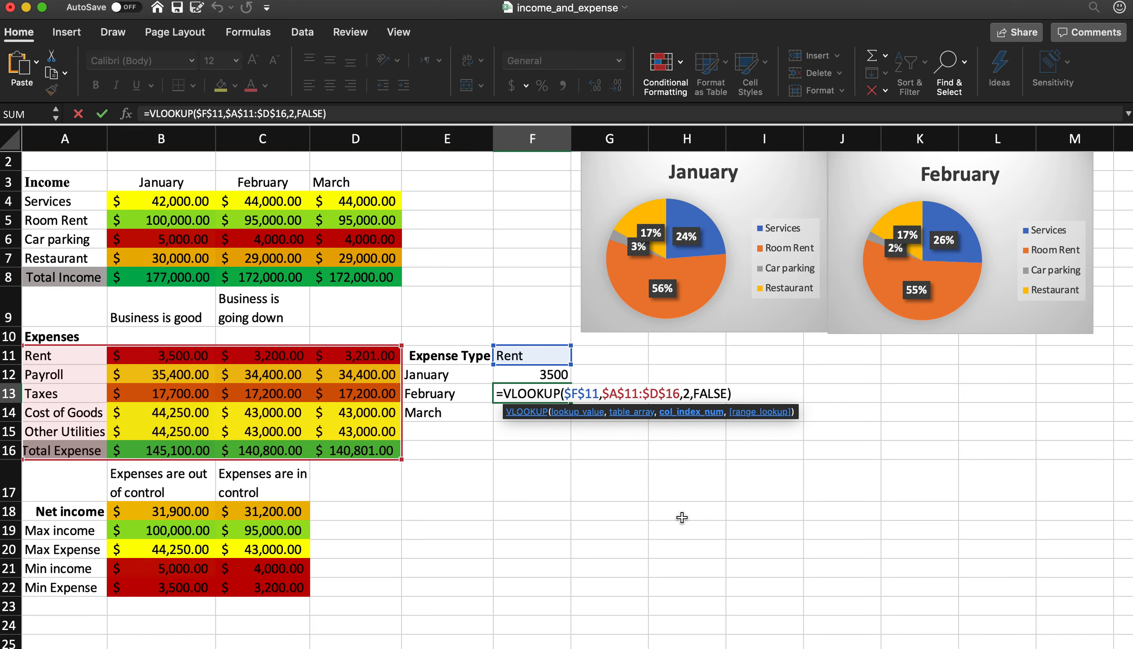
{"action": "key", "text": "BackSpace"}
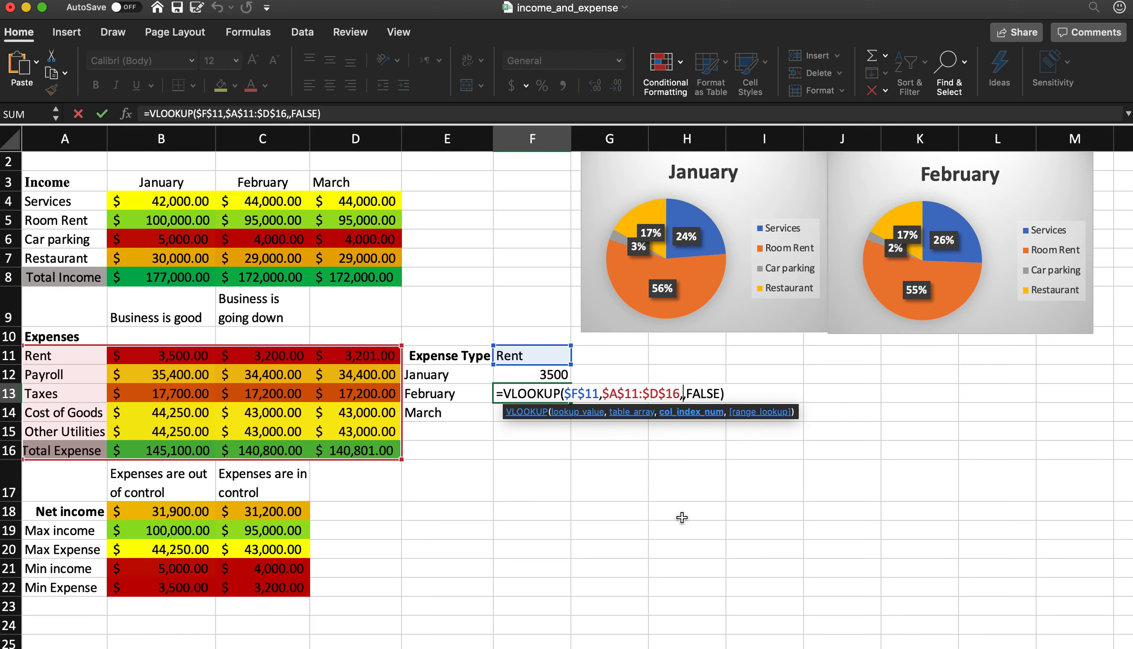
{"action": "type", "text": "3"}
{"action": "key", "text": "Return"}
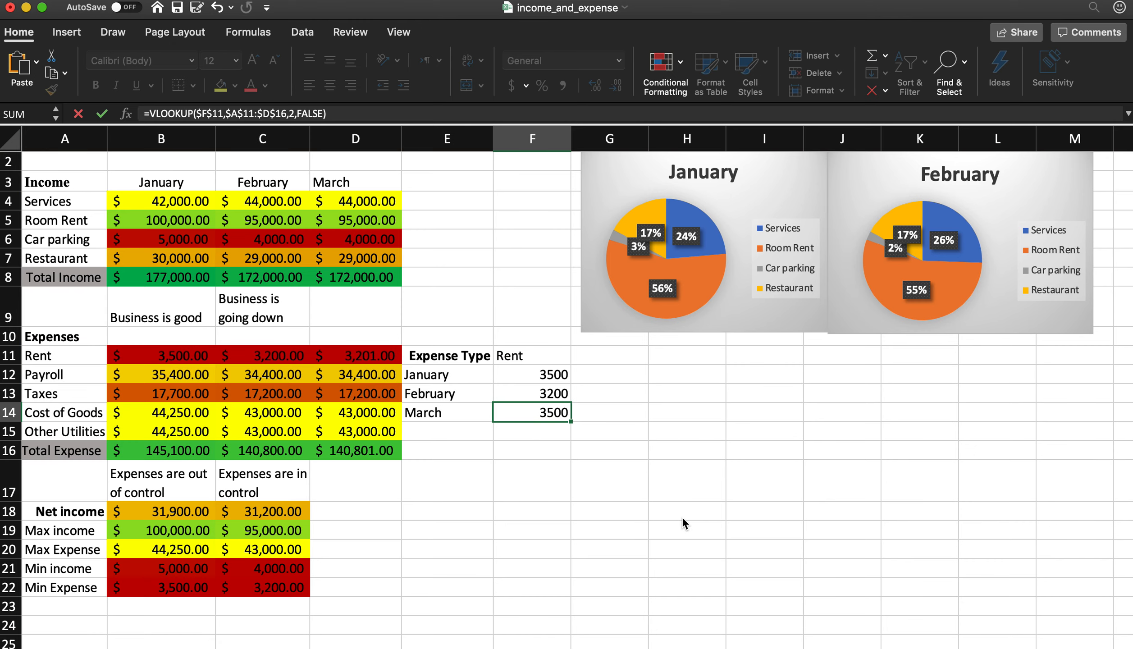
- Set the column index of the March VLOOKUP in F14 to 4
{"action": "double_click", "coordinate": [547, 412]}
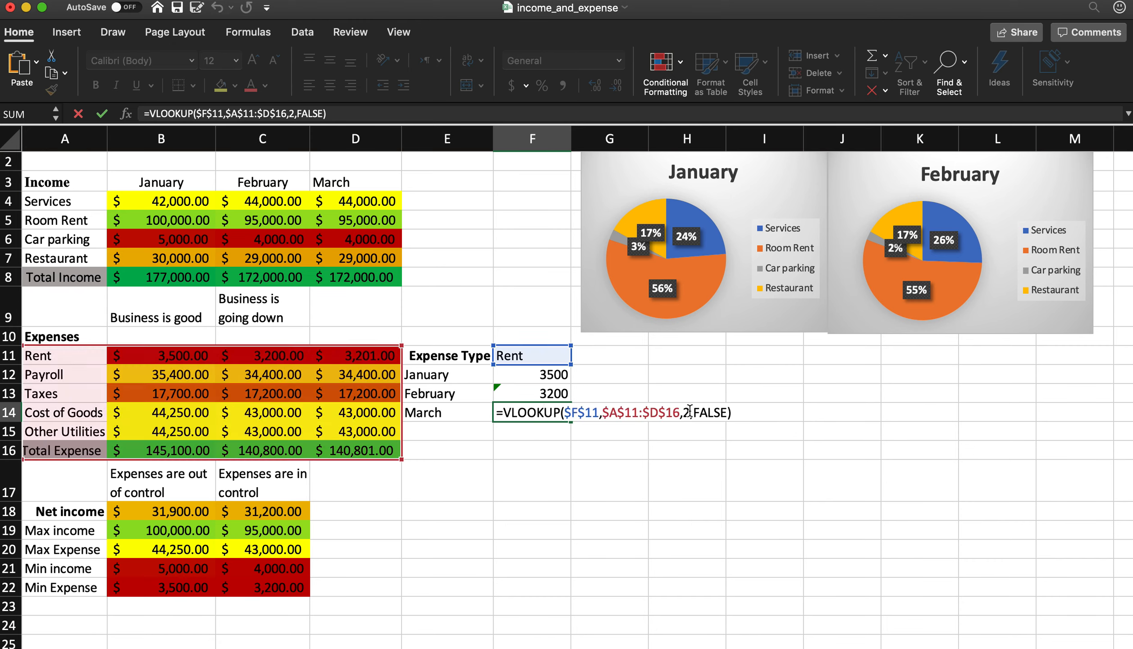
{"action": "left_click", "coordinate": [690, 412]}
{"action": "key", "text": "BackSpace"}
{"action": "type", "text": "4"}
{"action": "key", "text": "Return"}
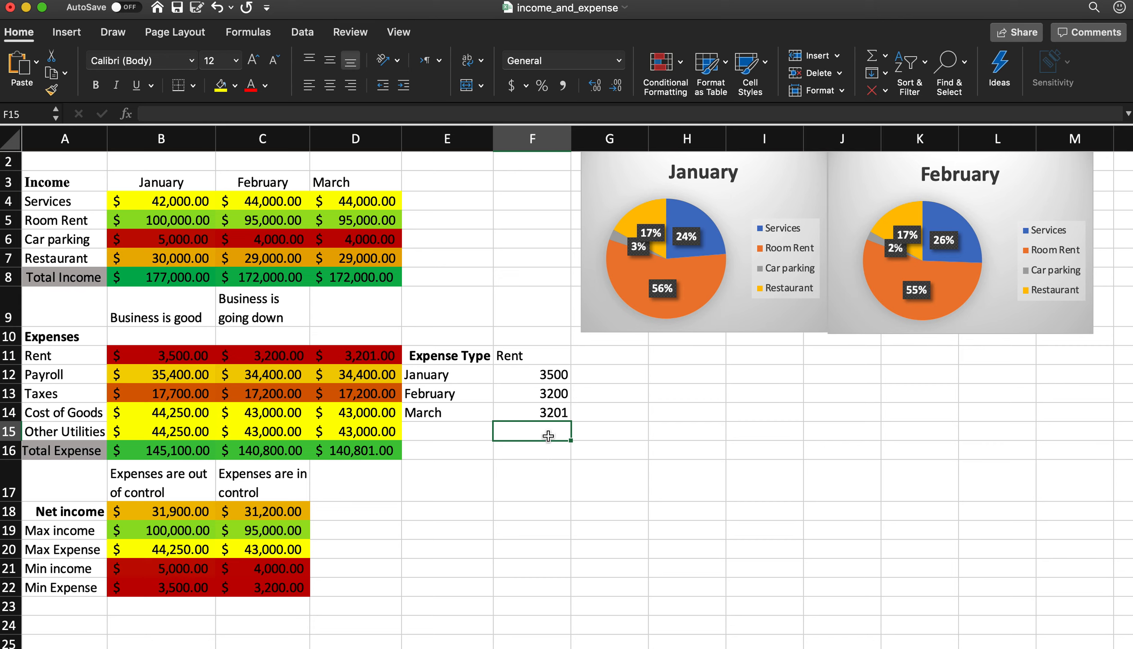
- Clear the three monthly VLOOKUP formulas in F12:F14
{"action": "left_click", "coordinate": [552, 370]}
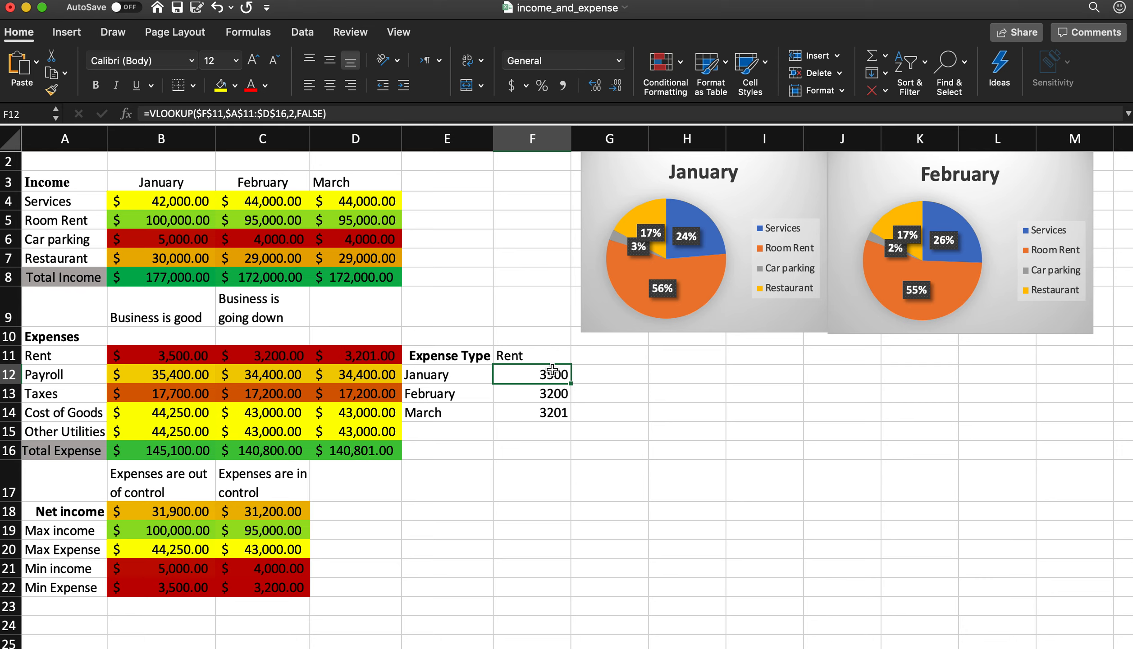
{"action": "left_click", "coordinate": [547, 406], "text": "shift"}
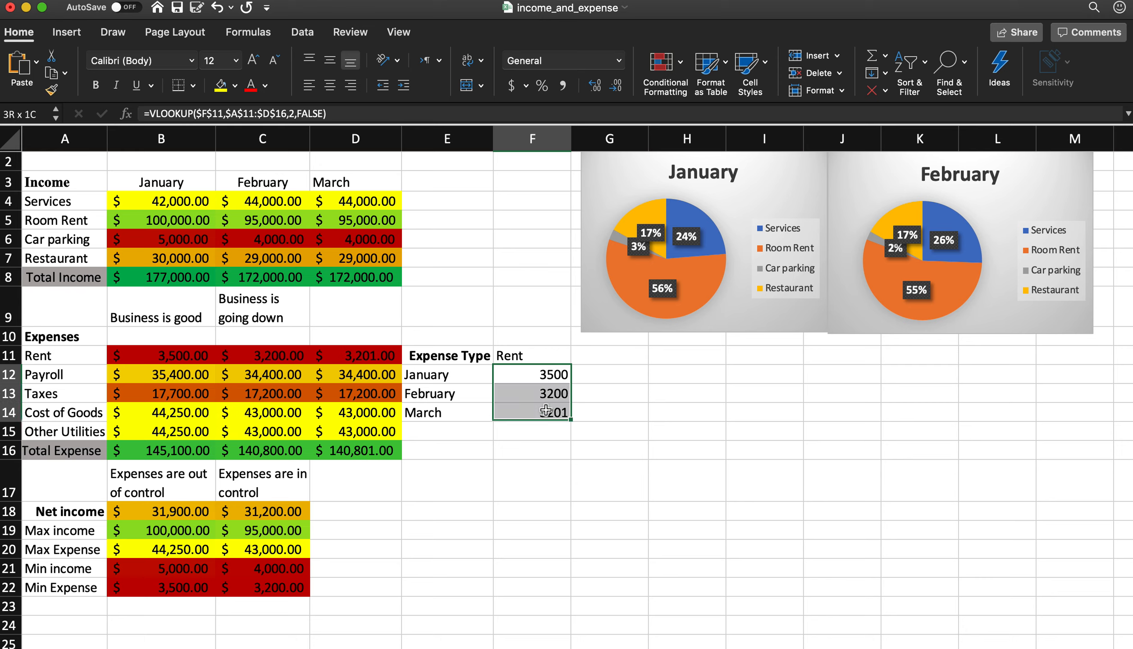
{"action": "key", "text": "Delete"}
- Right-align the January, February and March labels in E12:E14
{"action": "left_click_drag", "start_coordinate": [425, 375], "coordinate": [455, 415]}
{"action": "left_click", "coordinate": [330, 85]}
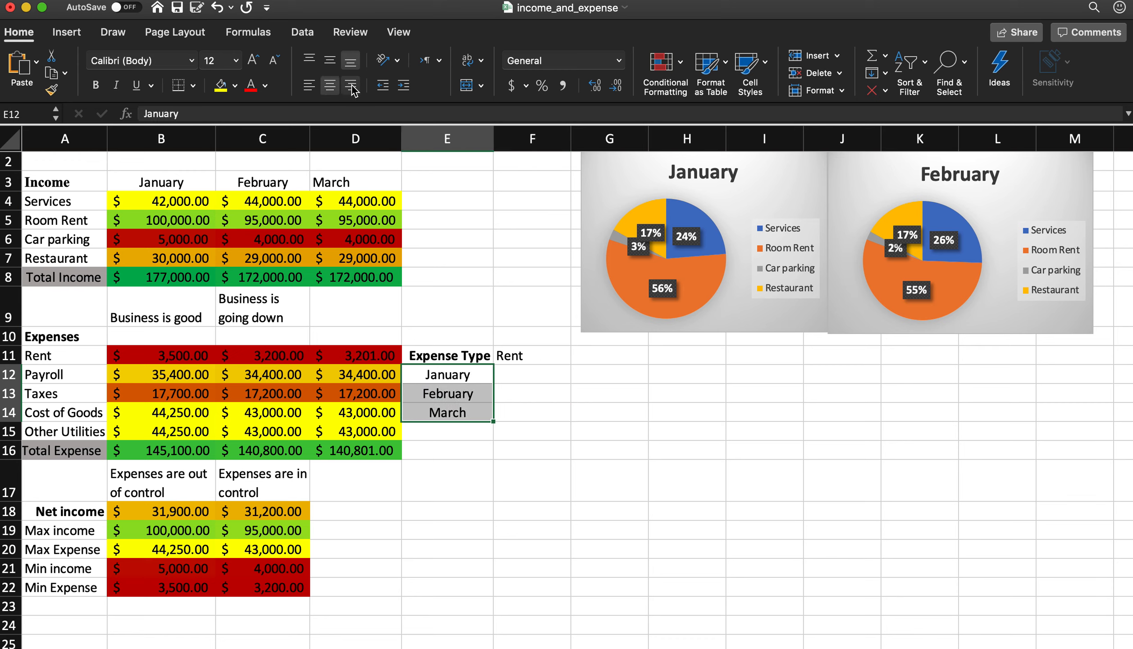
{"action": "left_click", "coordinate": [350, 85]}
- Clear the expense type in F11
{"action": "left_click", "coordinate": [549, 376]}
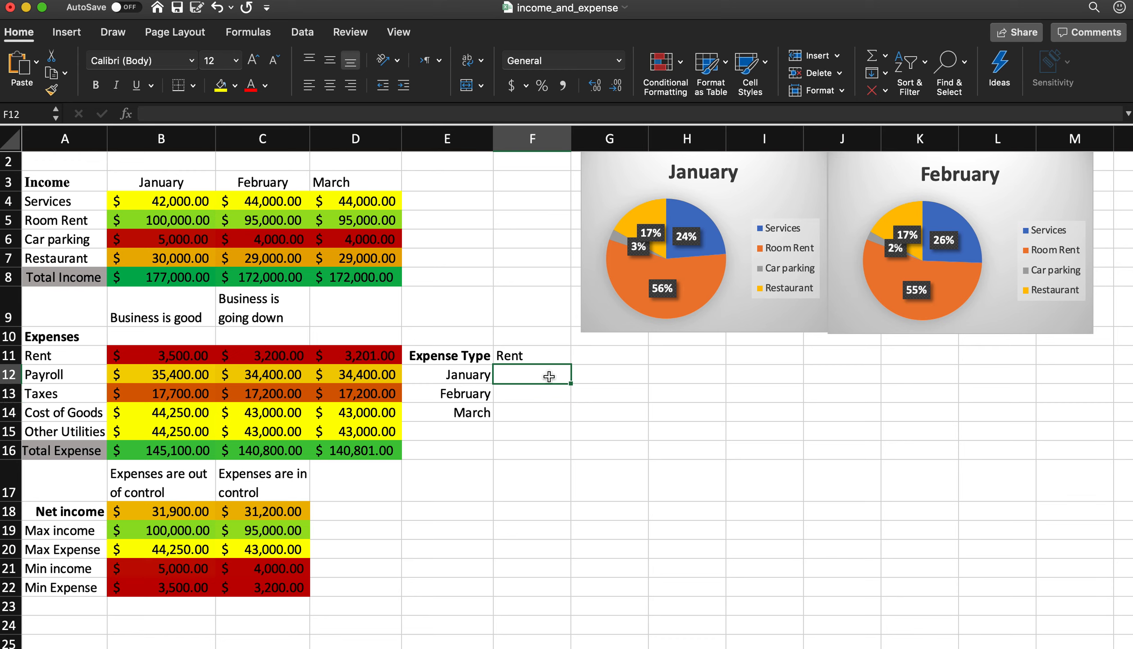
{"action": "left_click", "coordinate": [524, 359]}
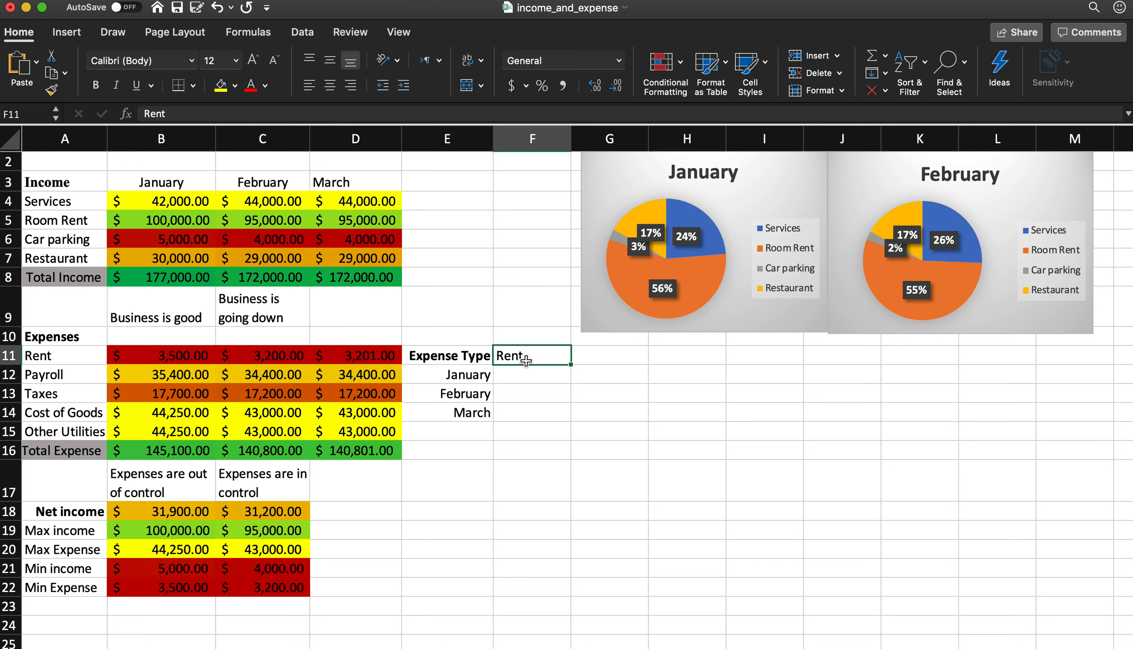
{"action": "key", "text": "Delete"}
- Enter =VLOOKUP(F11,A11:D16,2,FALSE) in F12 beside the January label
{"action": "left_click", "coordinate": [532, 375]}
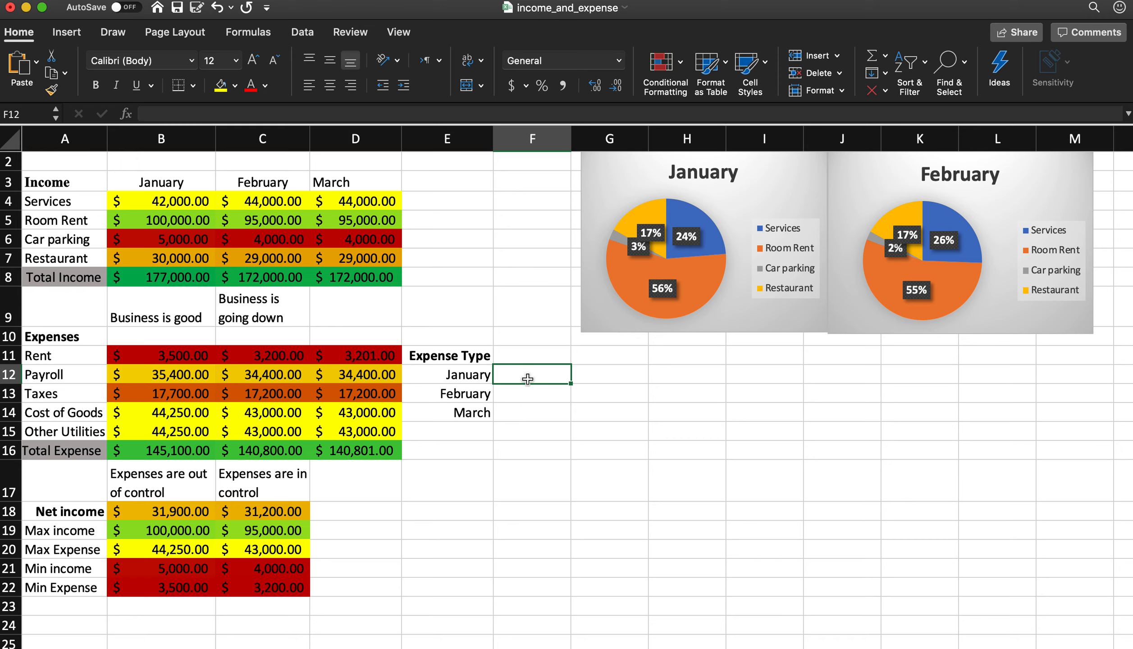
{"action": "type", "text": "=vlo"}
{"action": "key", "text": "Tab"}
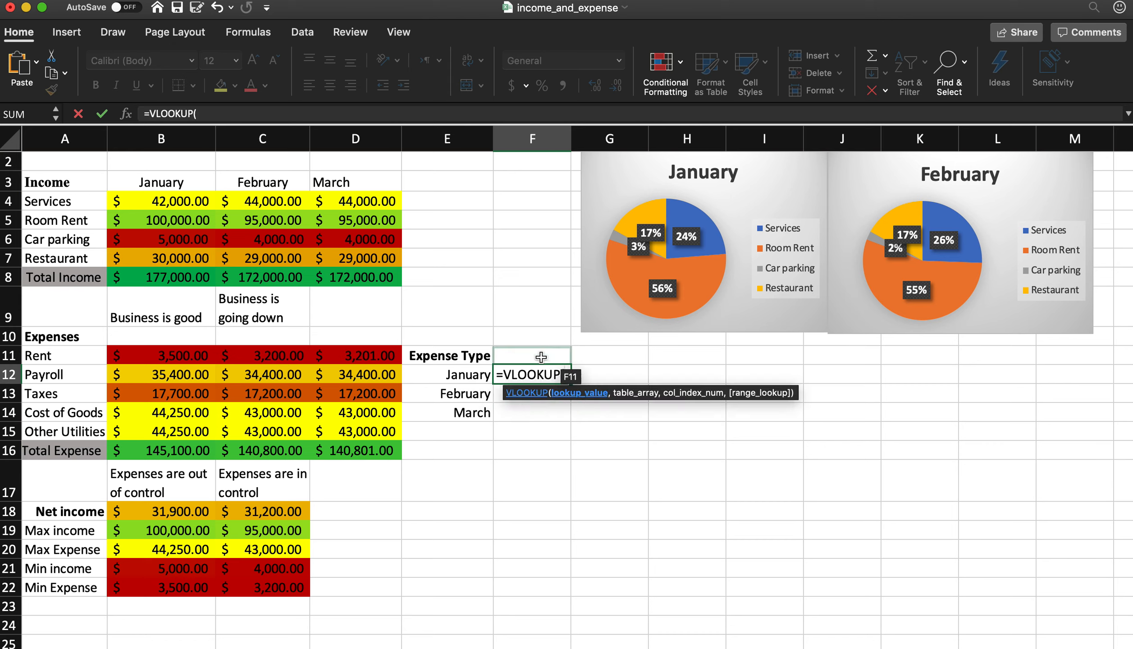
{"action": "left_click", "coordinate": [537, 358]}
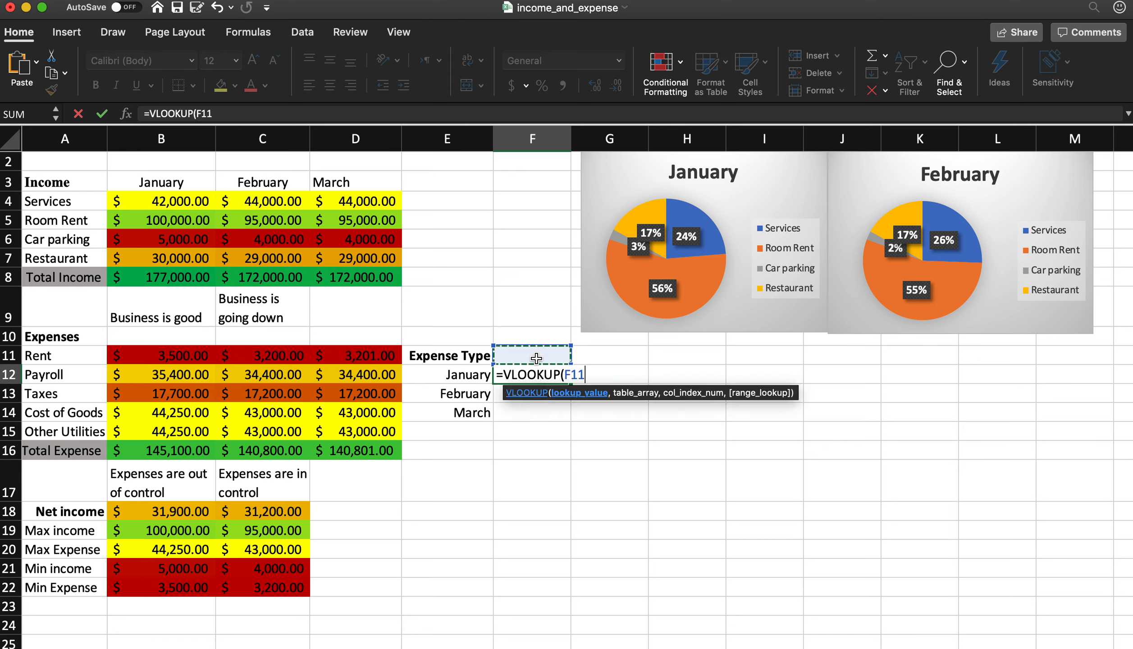
{"action": "type", "text": ","}
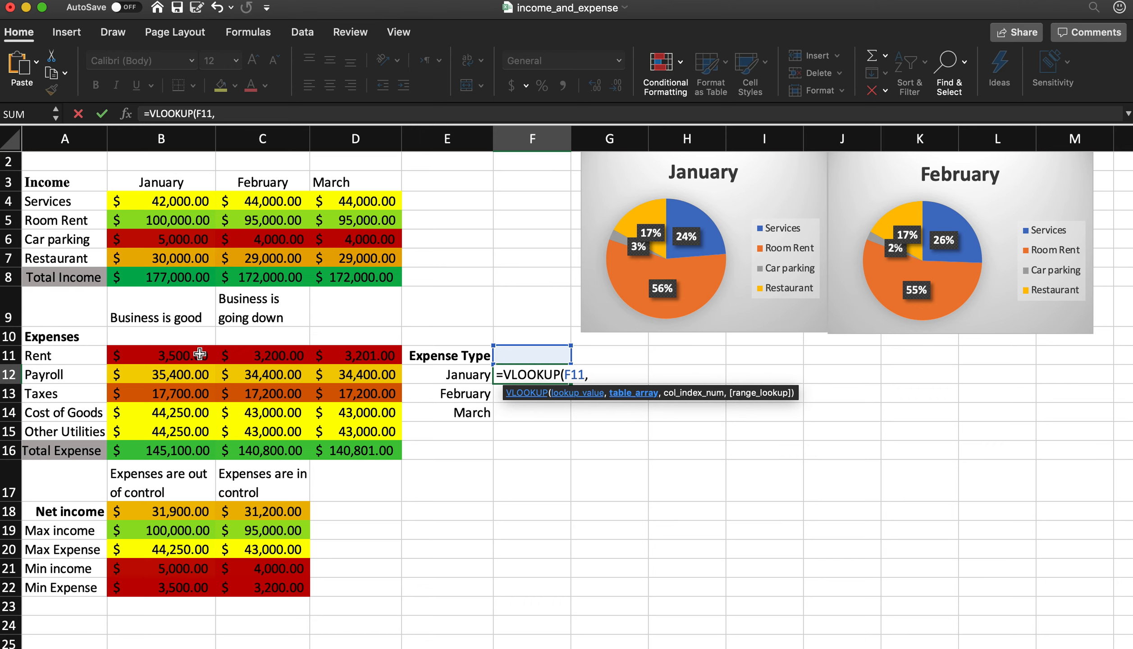
{"action": "left_click_drag", "start_coordinate": [45, 356], "coordinate": [356, 452]}
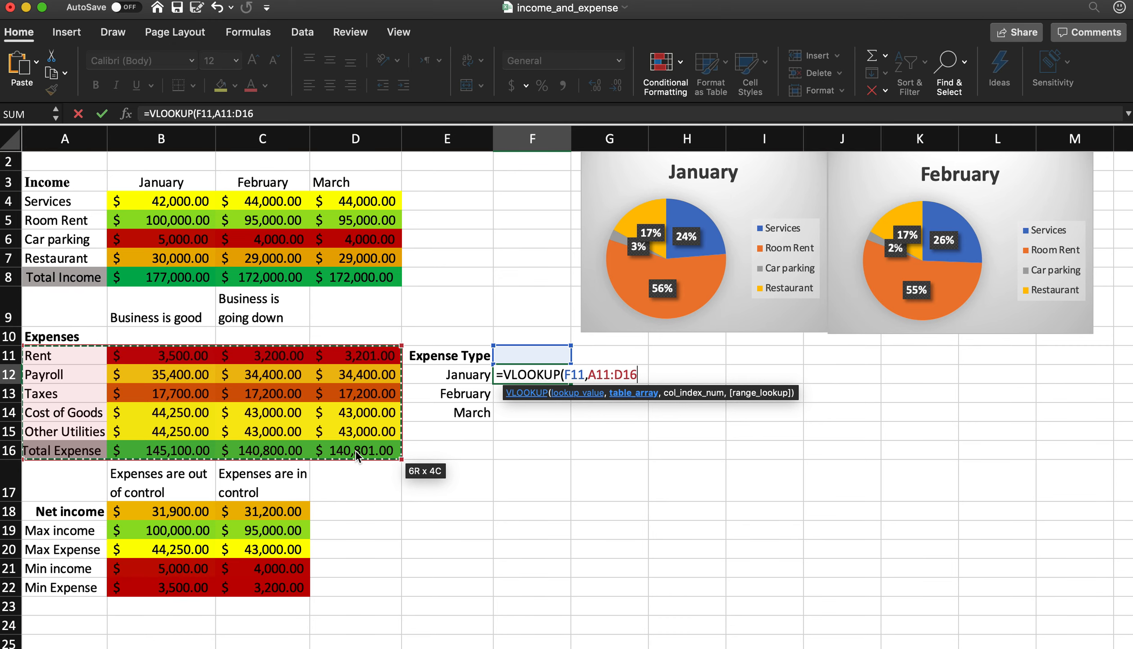
{"action": "type", "text": ","}
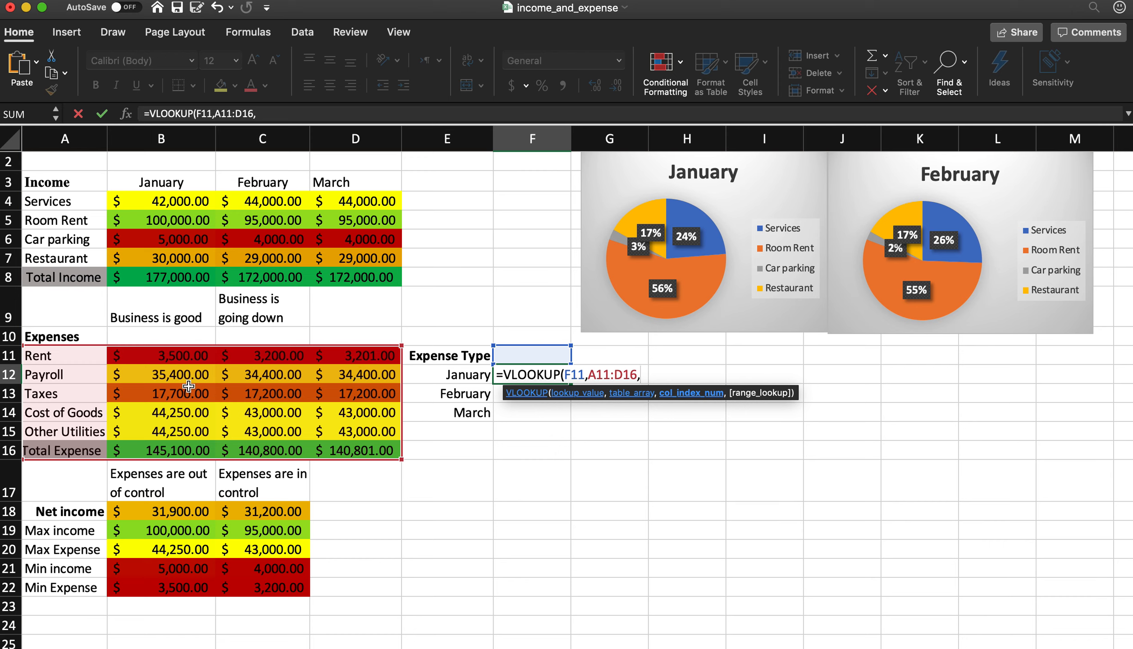
{"action": "type", "text": "2,"}
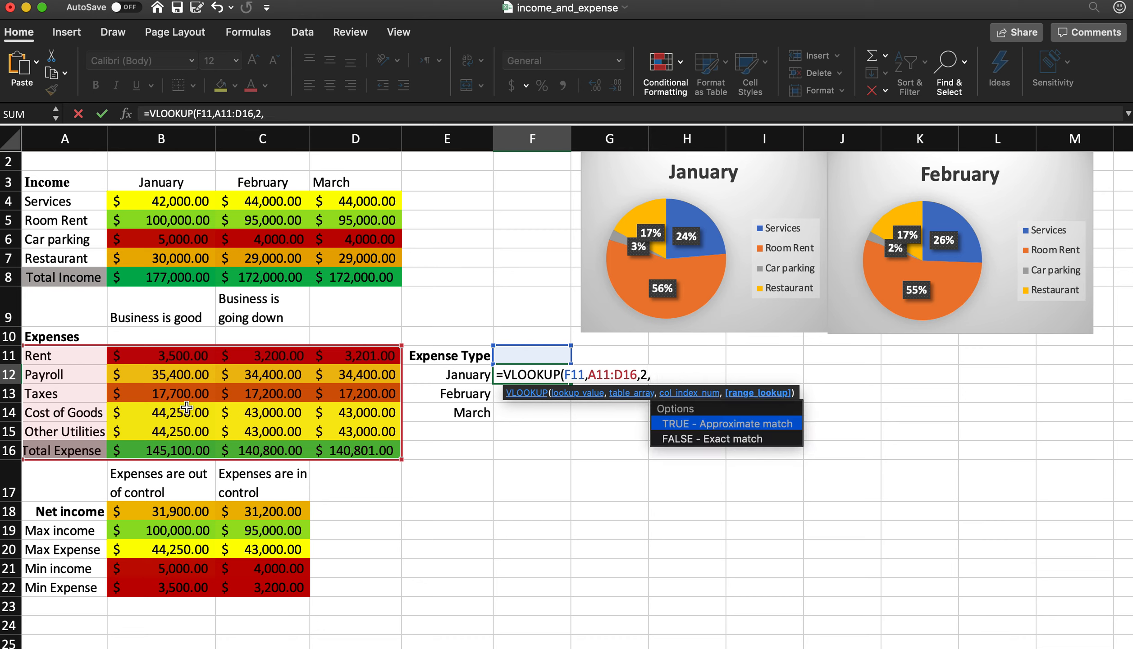
{"action": "type", "text": "FALSE)"}
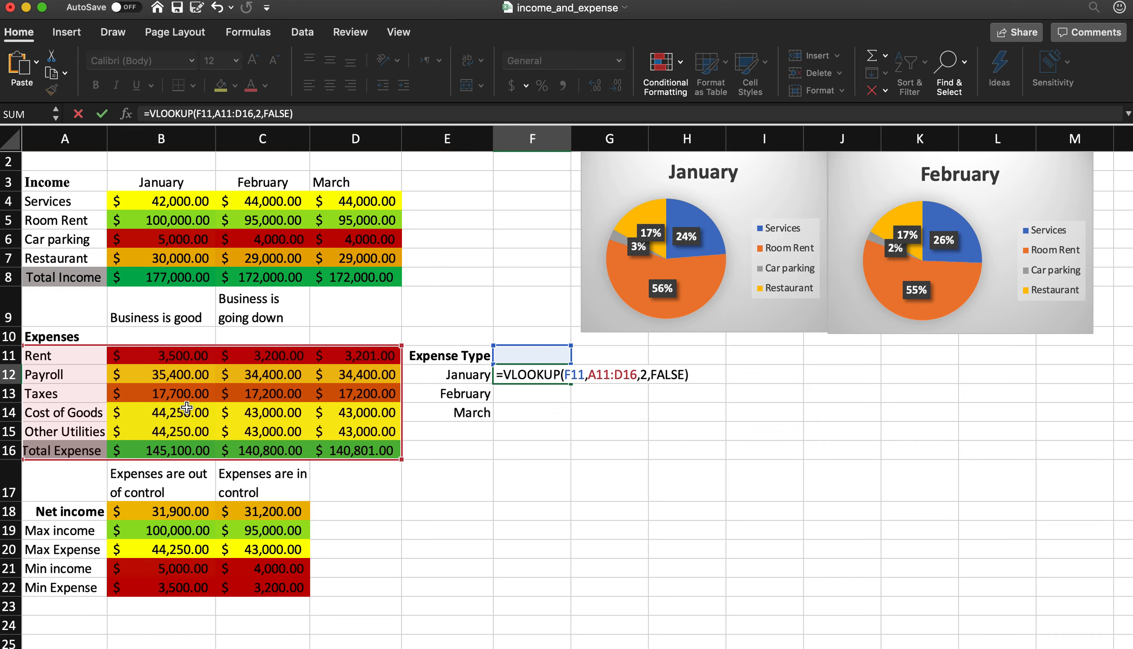
{"action": "key", "text": "Return"}
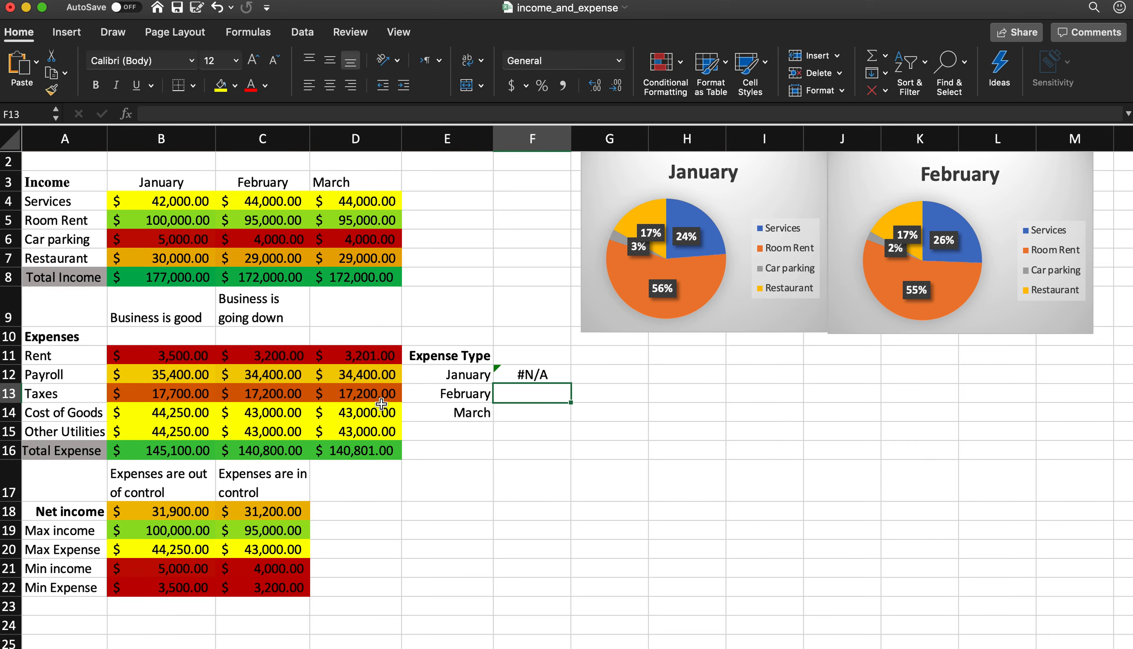
- Enter Rent as the expense type in F11
{"action": "left_click", "coordinate": [543, 376]}
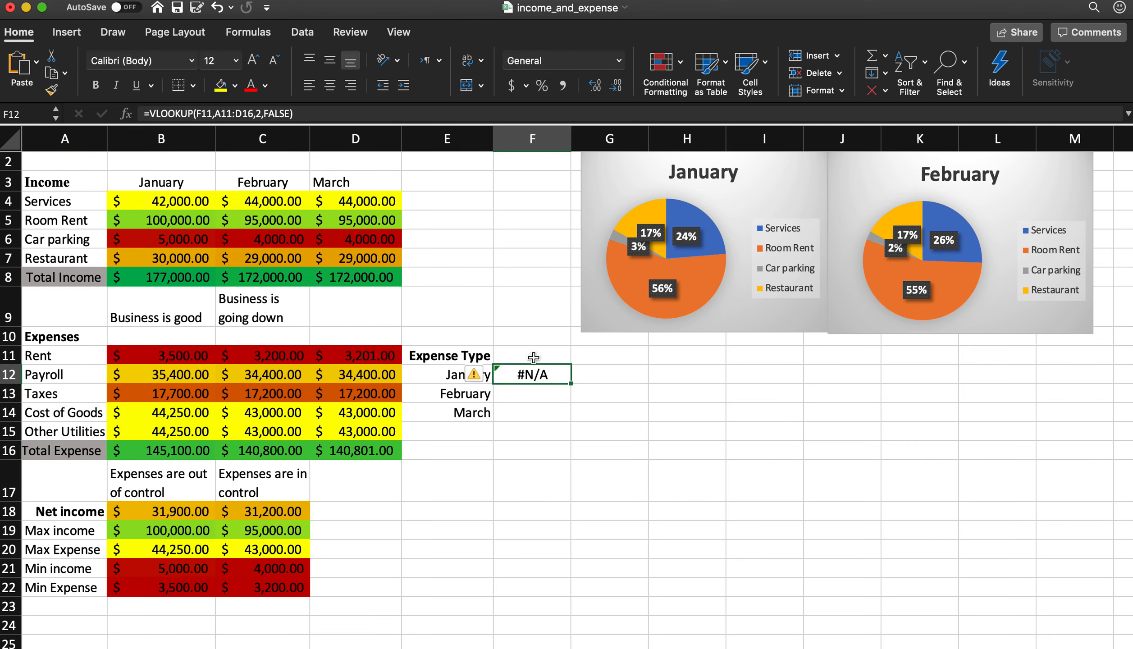
{"action": "left_click", "coordinate": [534, 357]}
{"action": "type", "text": "Rent"}
{"action": "key", "text": "Return"}
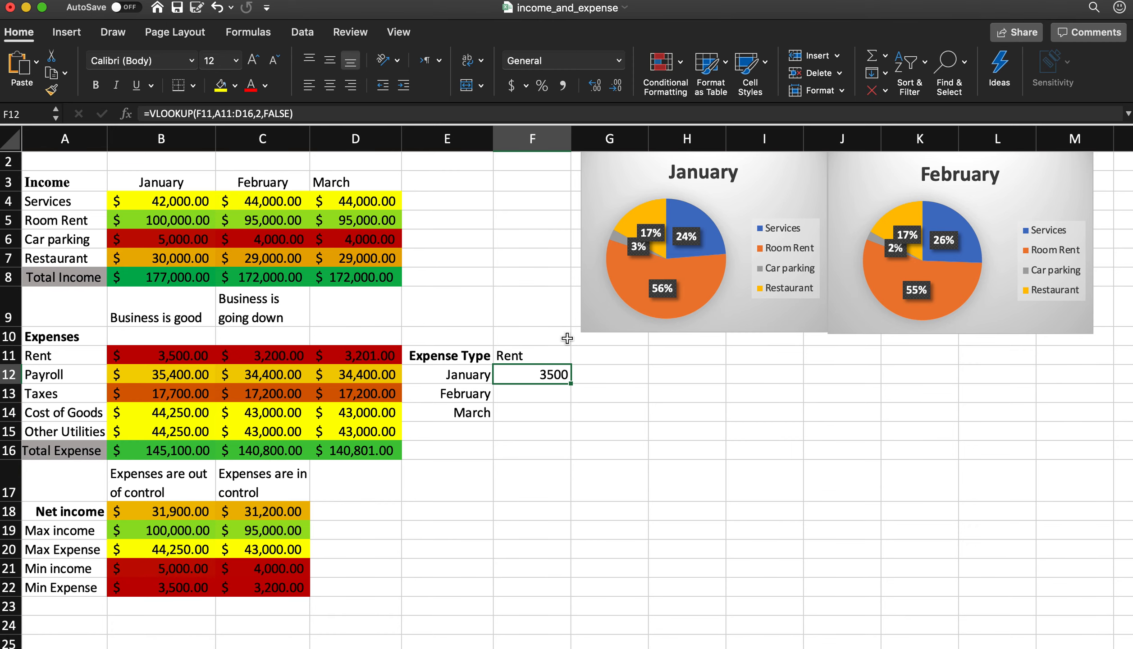
- Widen column F and fill the January VLOOKUP from F12 down into F13
{"action": "left_click_drag", "start_coordinate": [563, 138], "coordinate": [606, 138]}
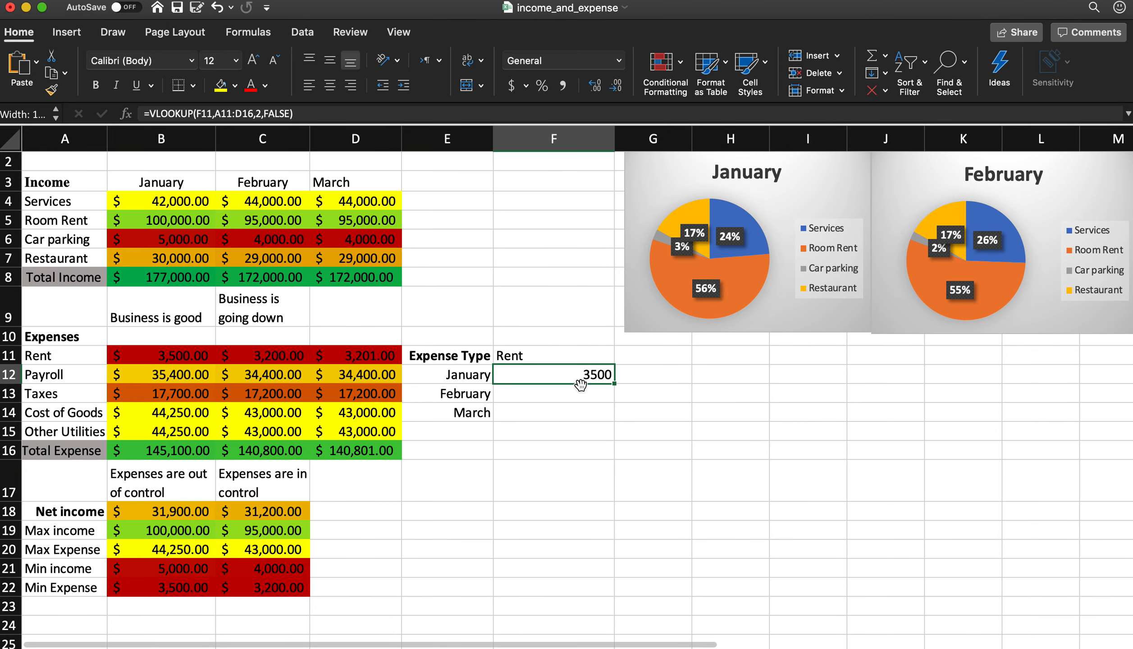
{"action": "left_click_drag", "start_coordinate": [612, 385], "coordinate": [614, 395]}
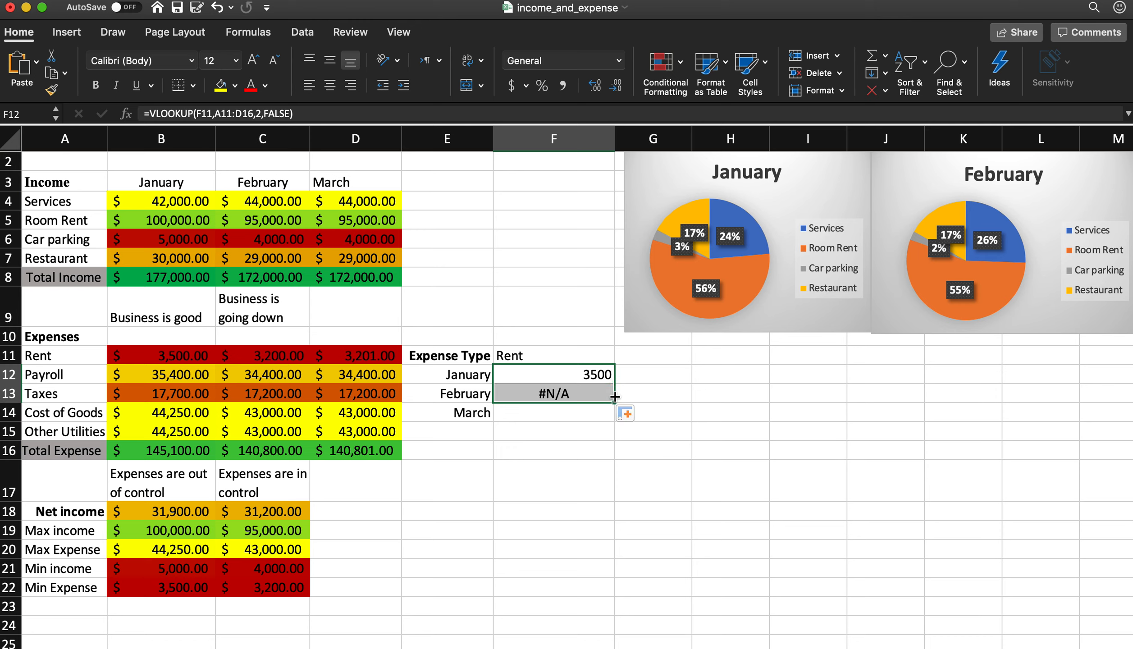
{"action": "left_click", "coordinate": [571, 454]}
- Compare the cell references in the January VLOOKUP in F12 with those in its February copy in F13
{"action": "left_click", "coordinate": [586, 374]}
{"action": "double_click", "coordinate": [586, 374]}
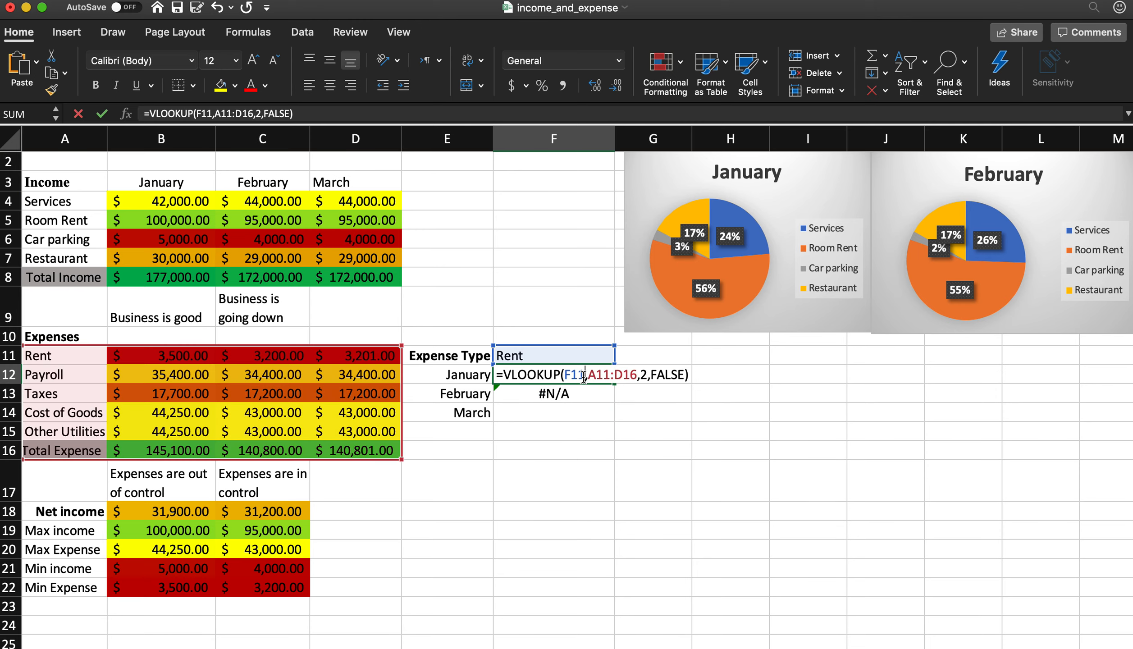
{"action": "key", "text": "Escape"}
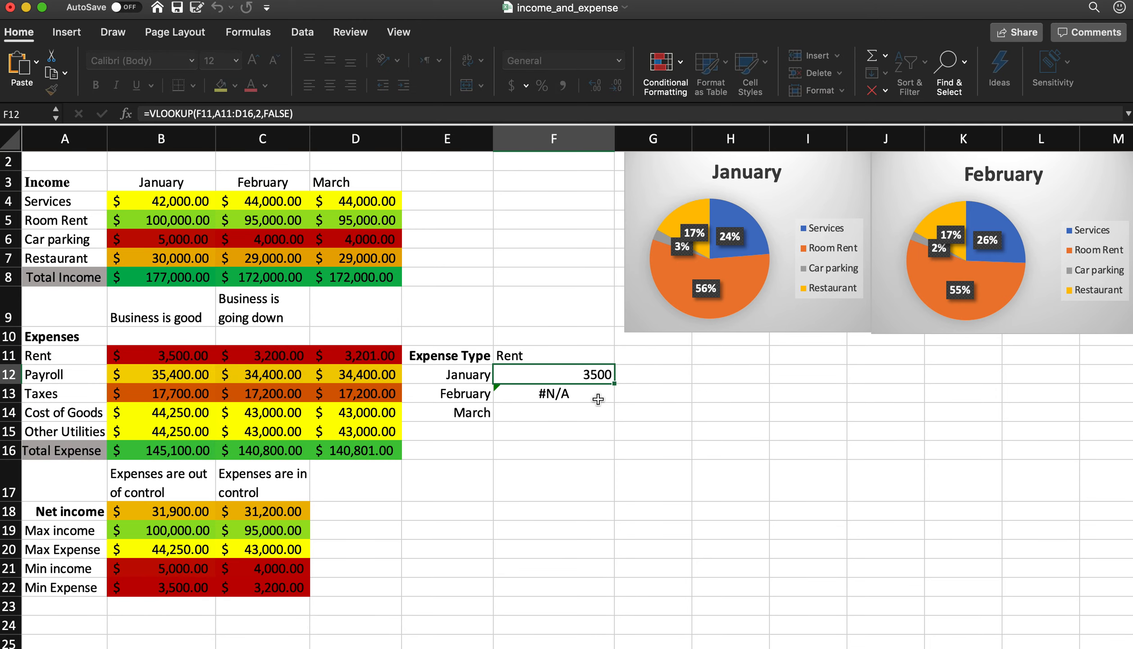
{"action": "double_click", "coordinate": [586, 375]}
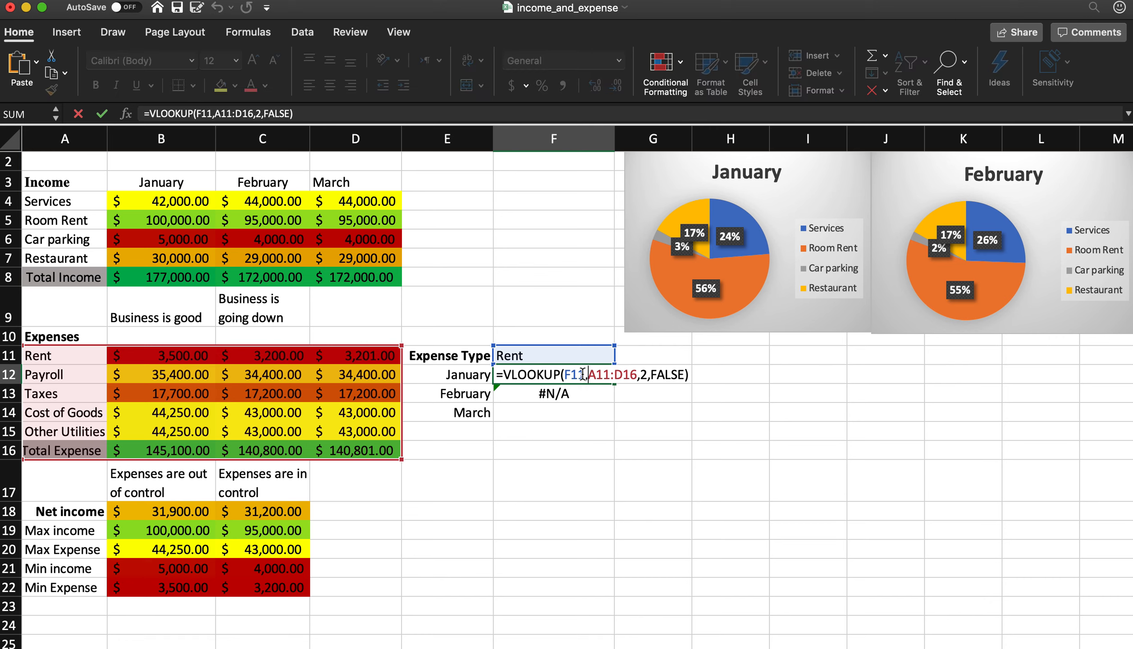
{"action": "left_click", "coordinate": [582, 396]}
{"action": "double_click", "coordinate": [575, 397]}
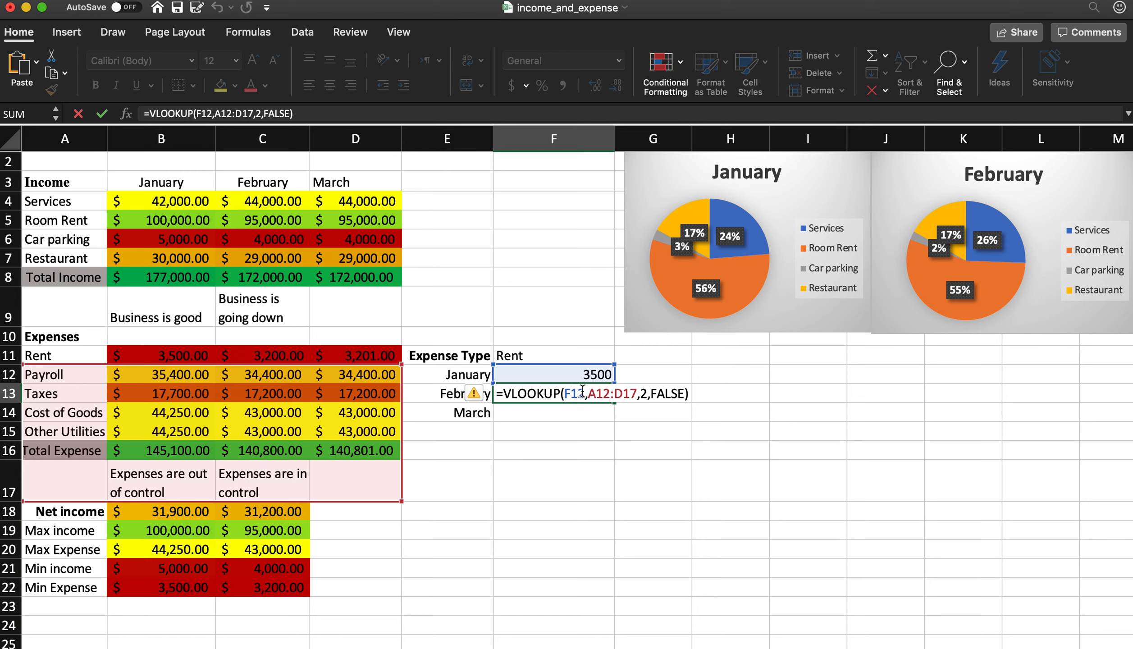
{"action": "key", "text": "Escape"}
- Make the lookup value in the January VLOOKUP in F12 an absolute reference, $F$11
{"action": "double_click", "coordinate": [581, 376]}
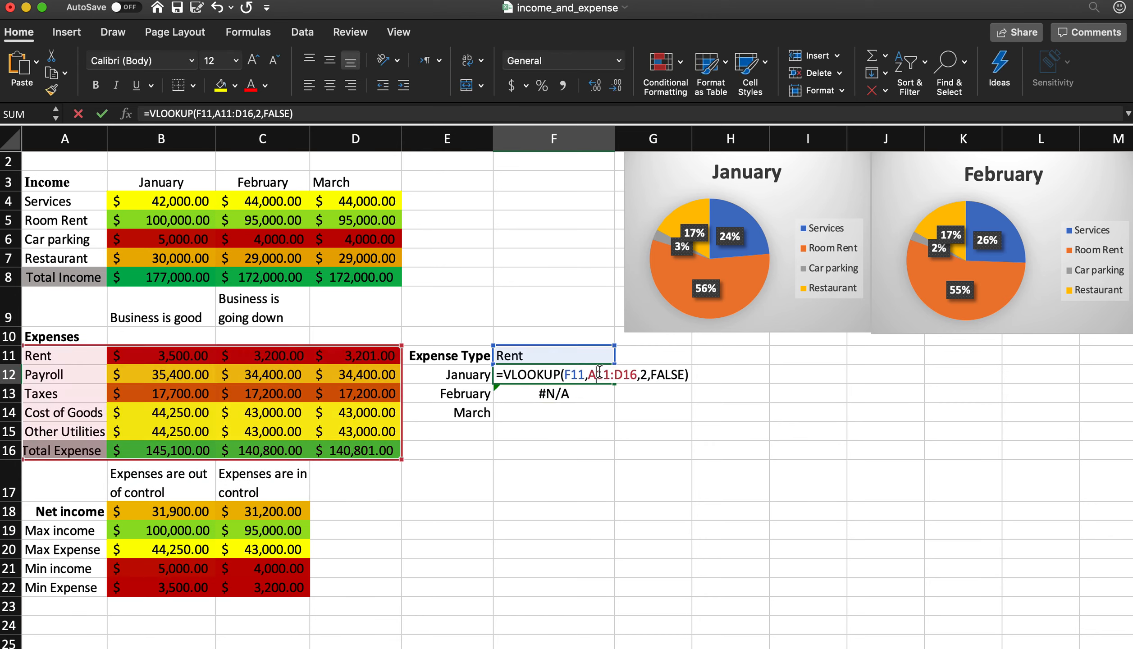
{"action": "left_click", "coordinate": [582, 377]}
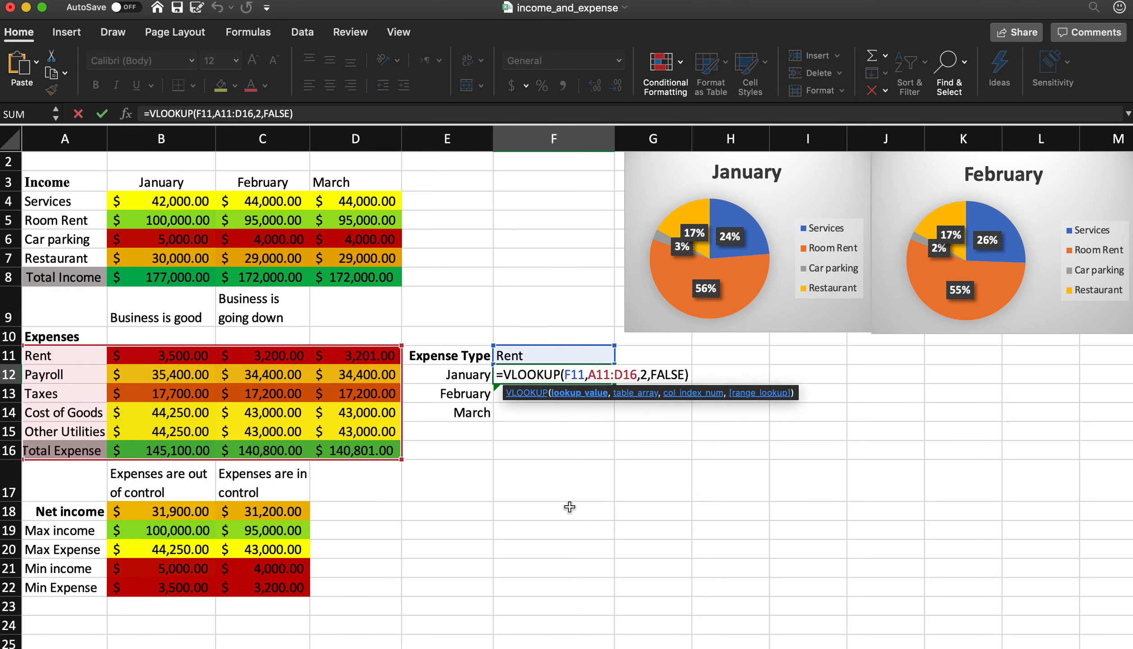
{"action": "key", "text": "BackSpace"}
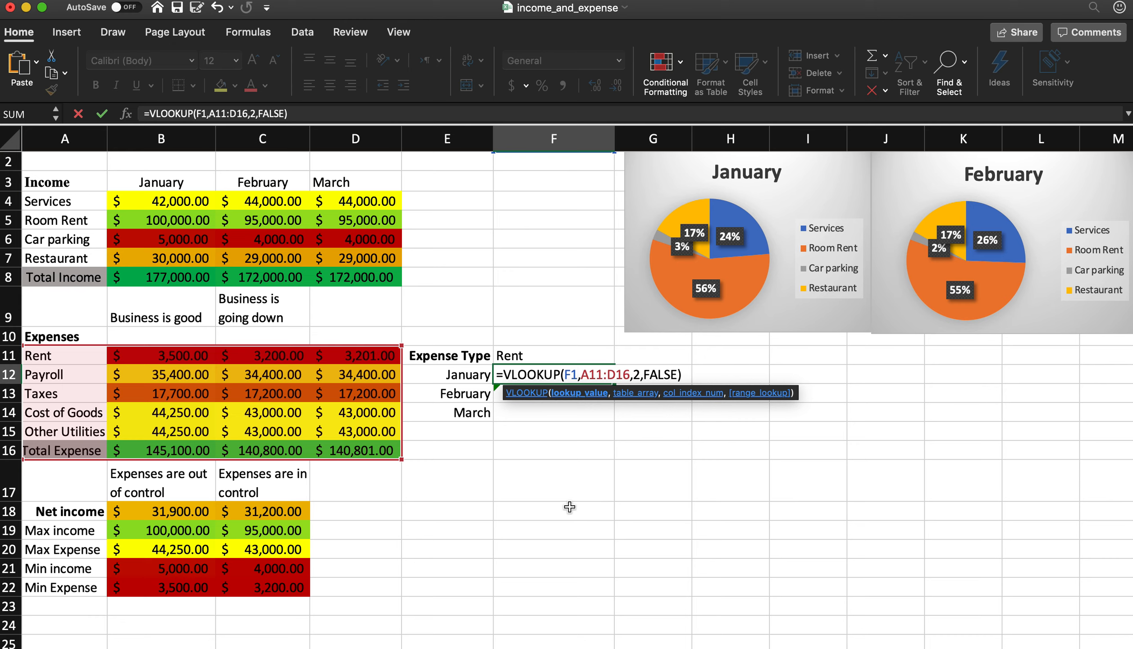
{"action": "type", "text": "1"}
{"action": "type", "text": "$"}
{"action": "key", "text": "Right"}
{"action": "type", "text": "$"}
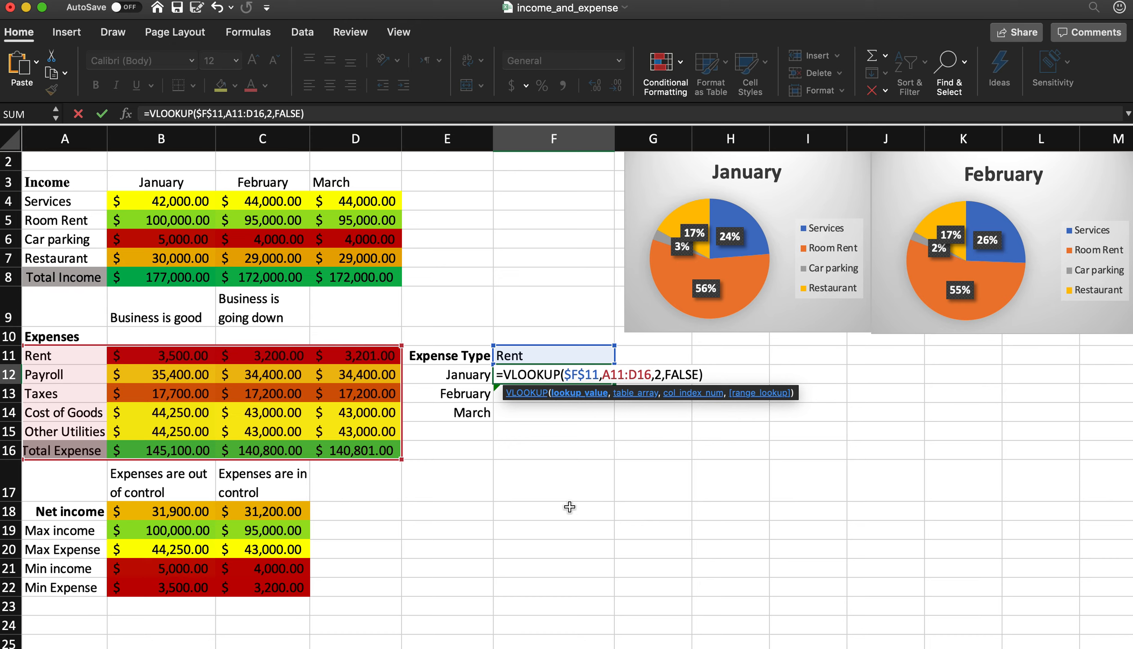
- Make the table range in the January VLOOKUP in F12 absolute as $A$11:$D$16 and commit the formula
{"action": "key", "text": "Right"}
{"action": "key", "text": "Right"}
{"action": "key", "text": "Right"}
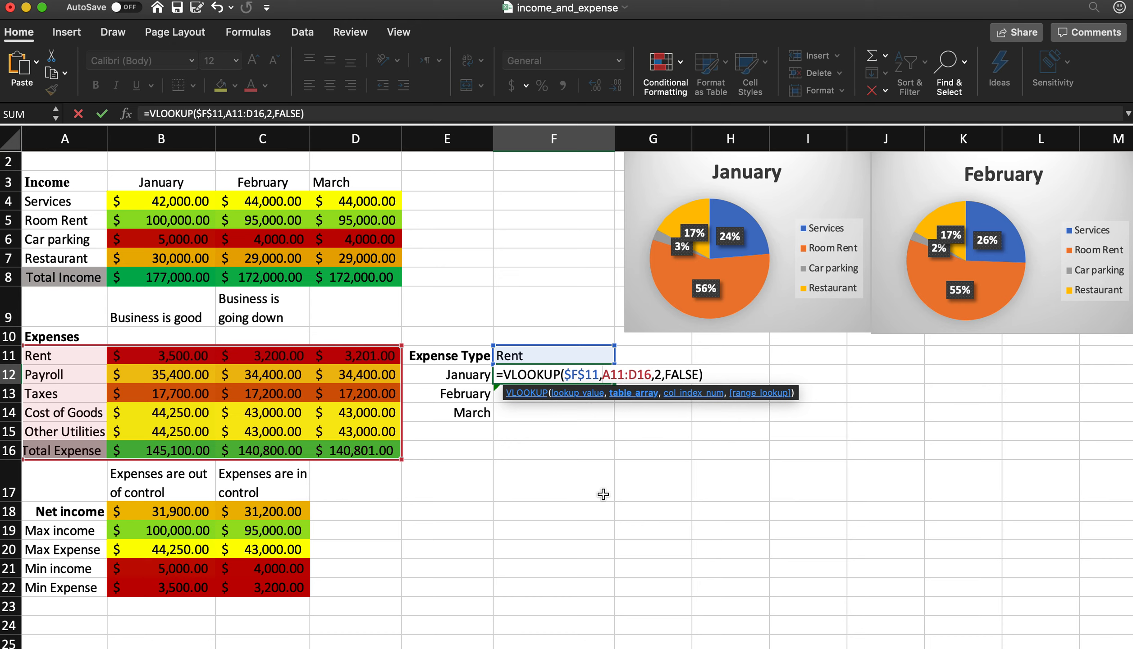
{"action": "type", "text": "$"}
{"action": "key", "text": "Right"}
{"action": "type", "text": "$"}
{"action": "key", "text": "Right"}
{"action": "key", "text": "Right"}
{"action": "type", "text": "$"}
{"action": "key", "text": "Right"}
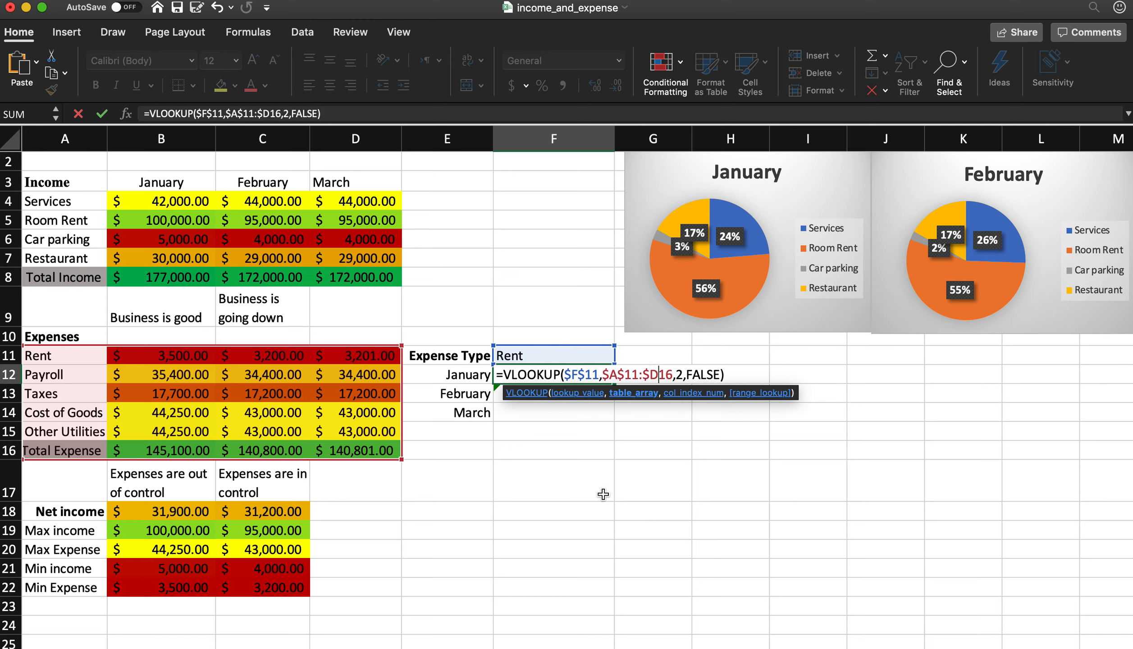
{"action": "key", "text": "Left"}
{"action": "type", "text": "$"}
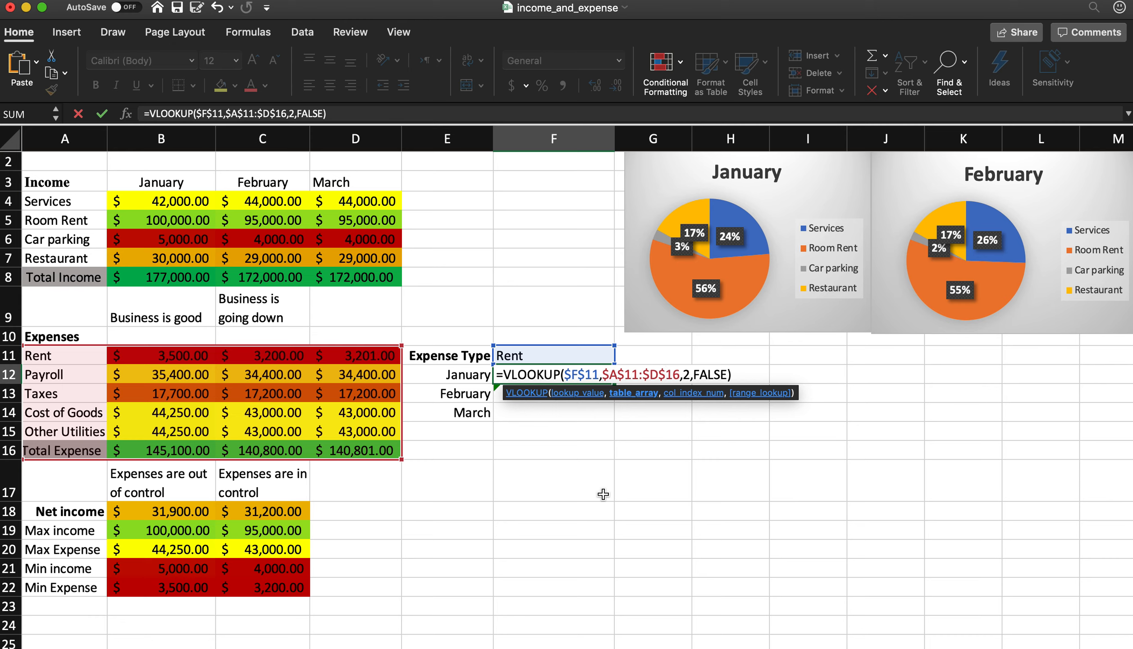
{"action": "key", "text": "Return"}
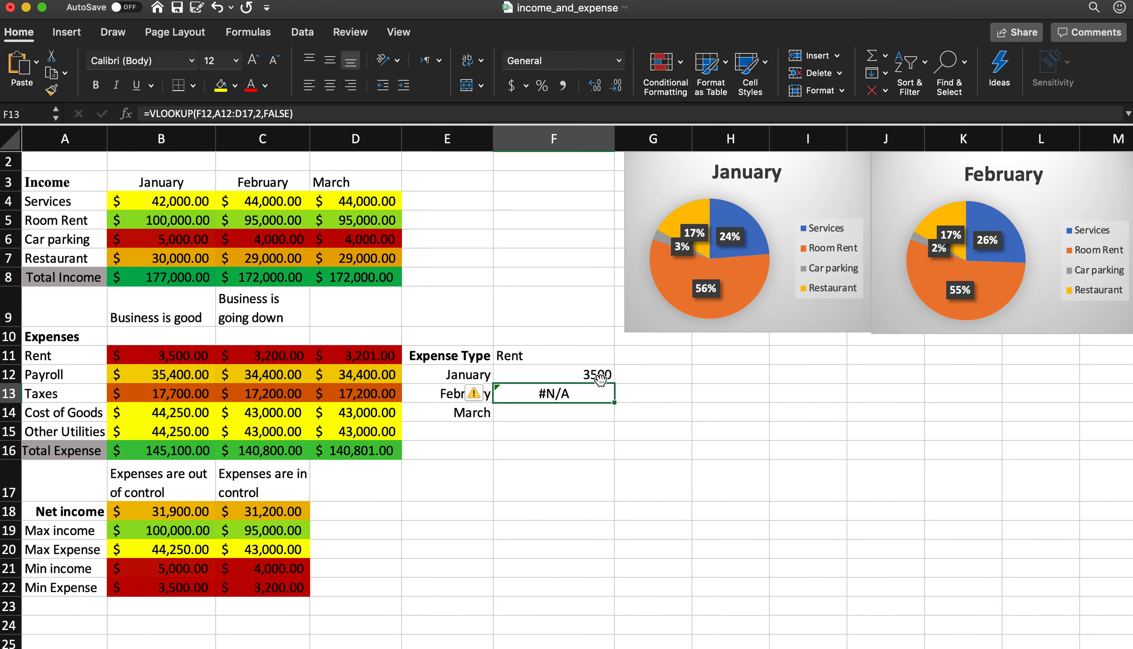
- Fill the January VLOOKUP from F12 down through F14 and check its column index against the January column
{"action": "left_click", "coordinate": [600, 380]}
{"action": "left_click_drag", "start_coordinate": [614, 384], "coordinate": [614, 424]}
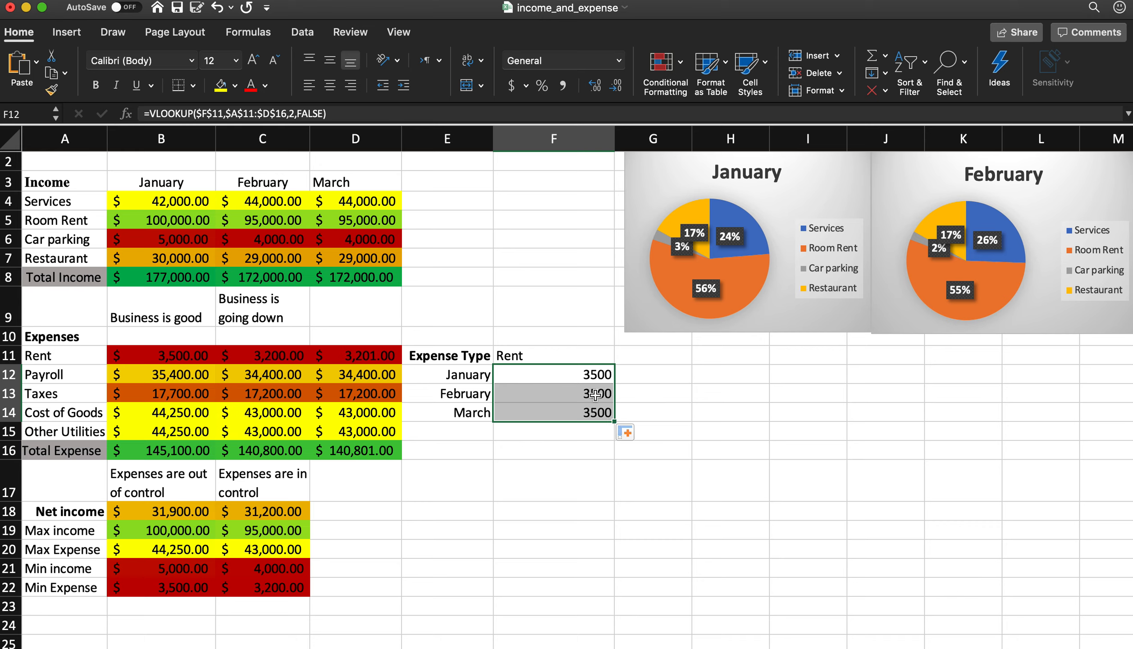
{"action": "left_click", "coordinate": [175, 356]}
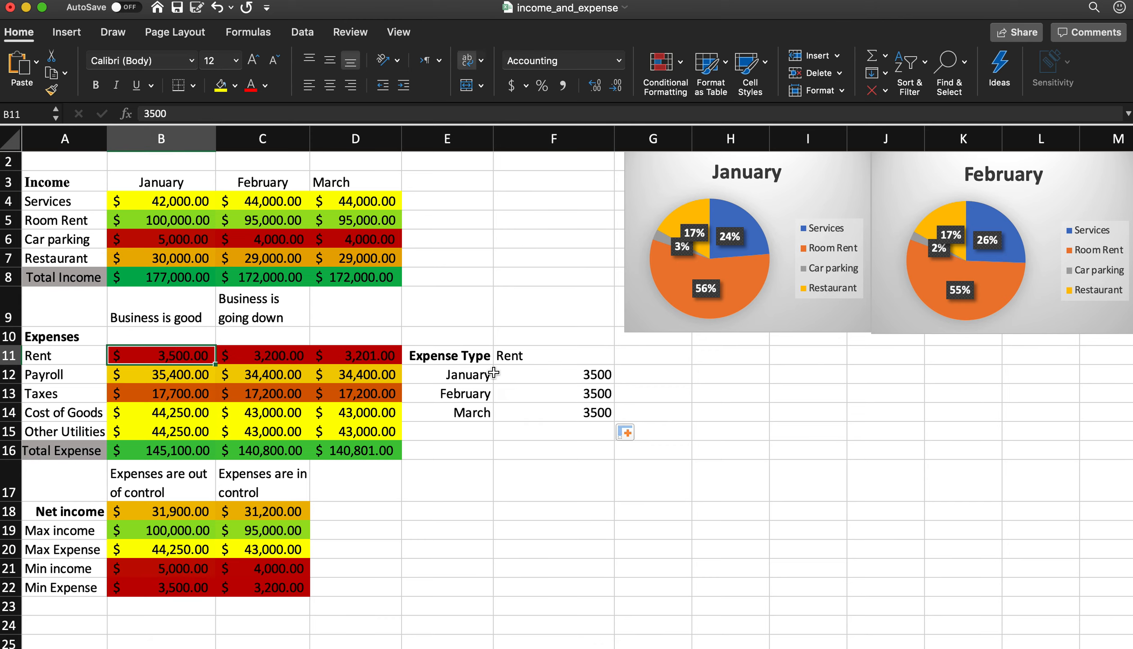
{"action": "double_click", "coordinate": [544, 374]}
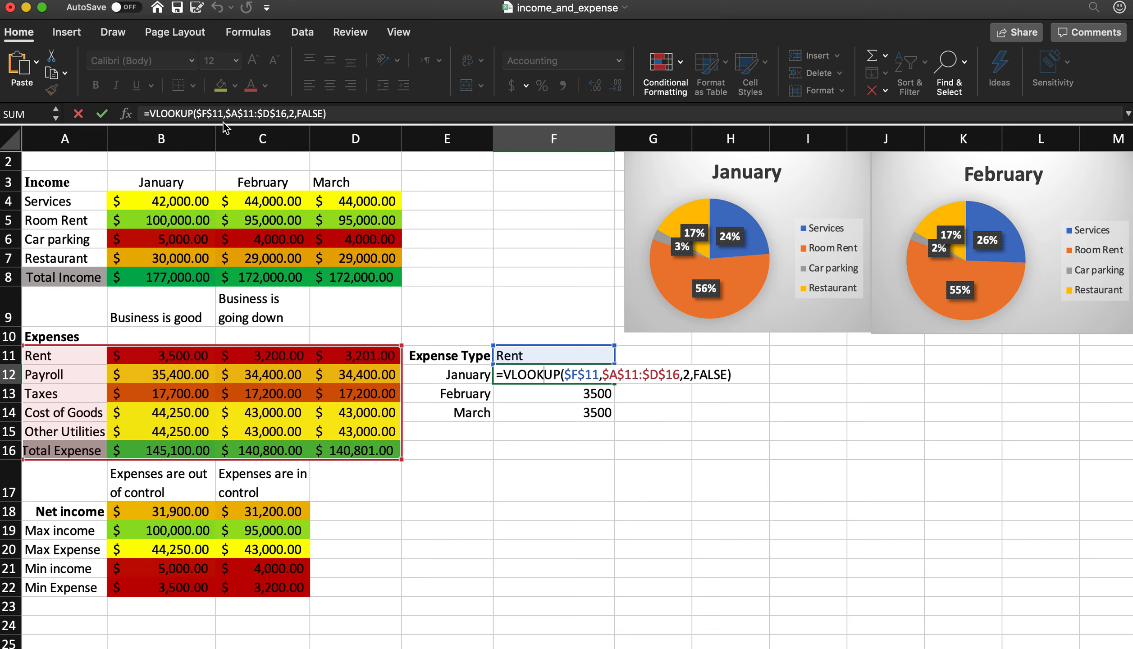
{"action": "left_click", "coordinate": [161, 139]}
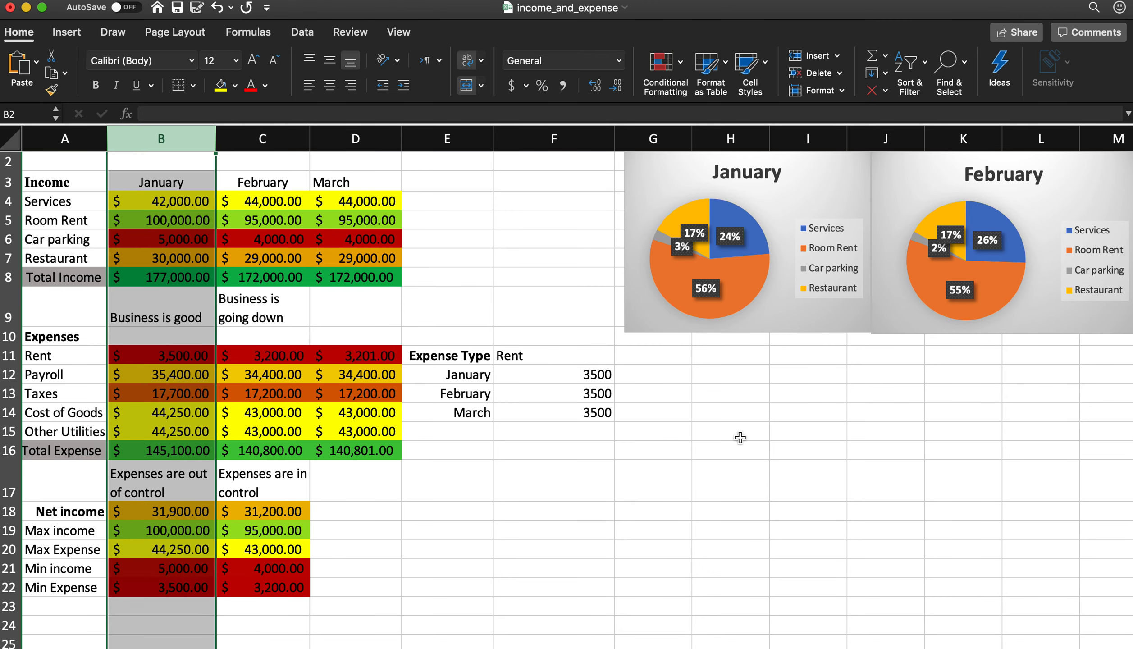
- Set the column index of the February VLOOKUP in F13 to 3
{"action": "double_click", "coordinate": [579, 393]}
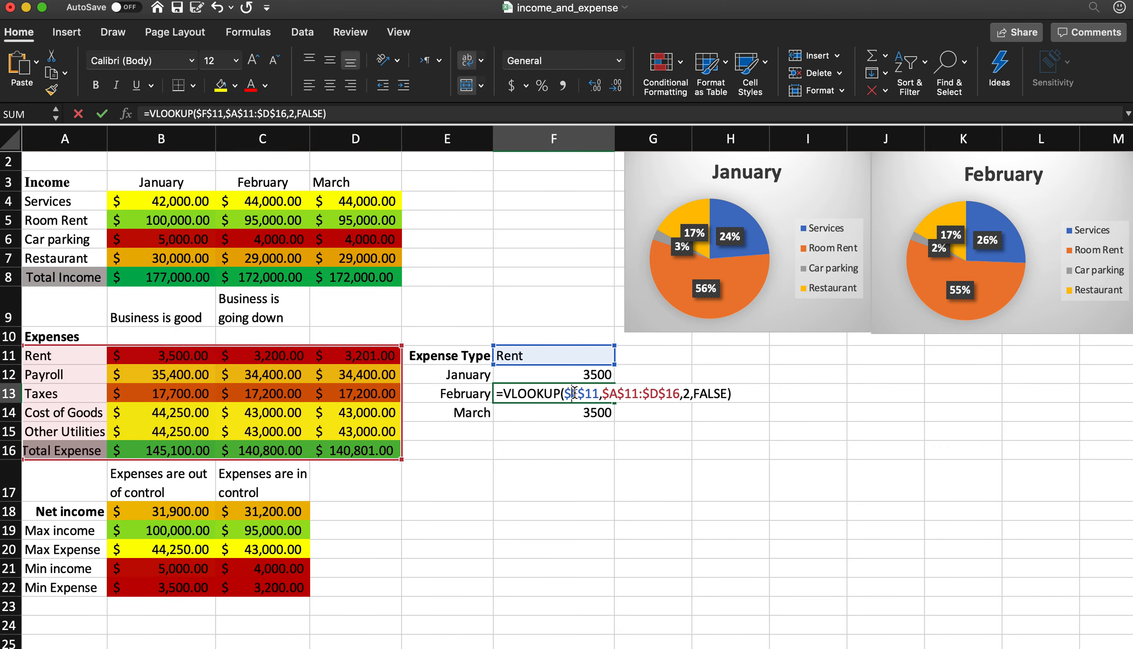
{"action": "left_click", "coordinate": [690, 394]}
{"action": "key", "text": "BackSpace"}
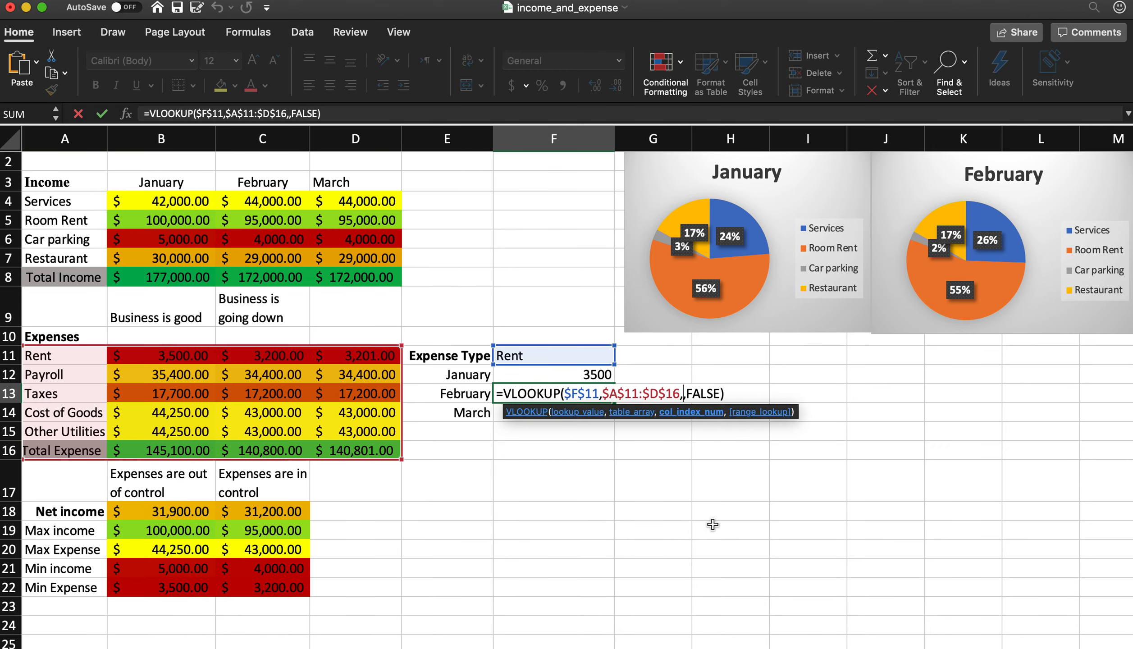
{"action": "type", "text": "3"}
{"action": "key", "text": "Return"}
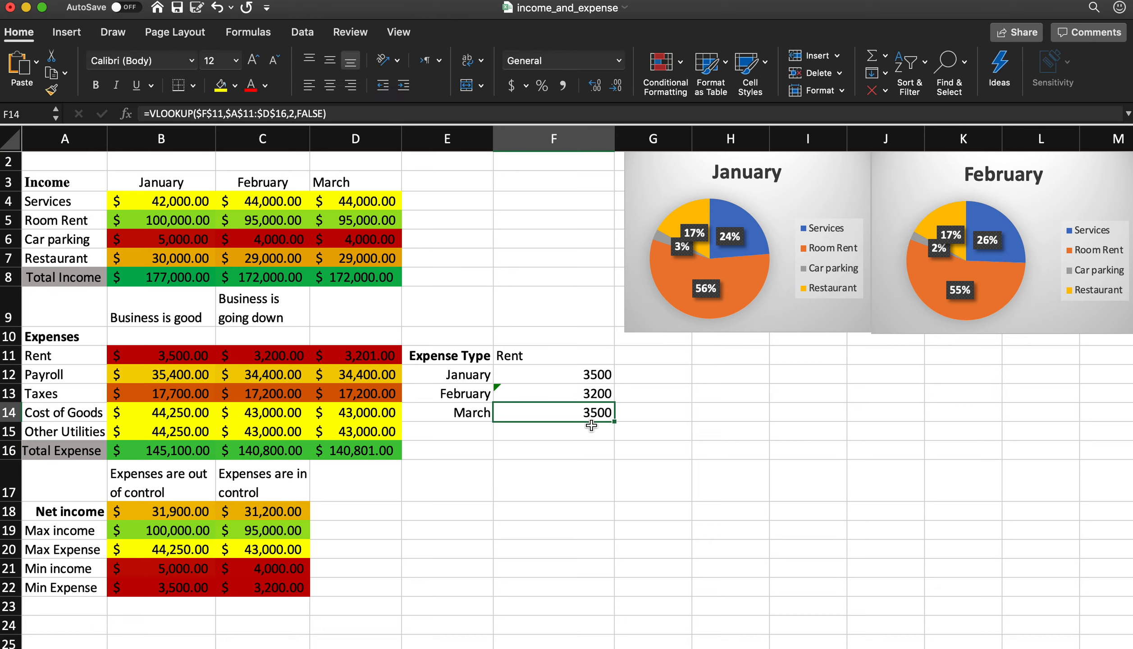
- Set the column index of the March VLOOKUP in F14 to 4
{"action": "double_click", "coordinate": [592, 412]}
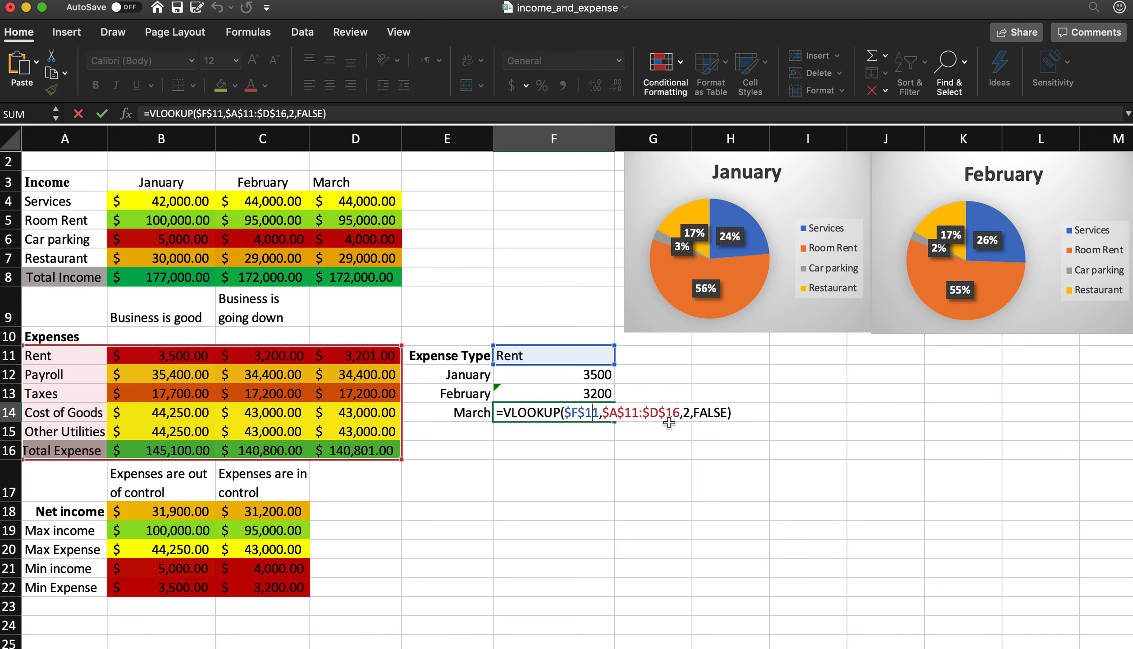
{"action": "left_click", "coordinate": [688, 411]}
{"action": "key", "text": "BackSpace"}
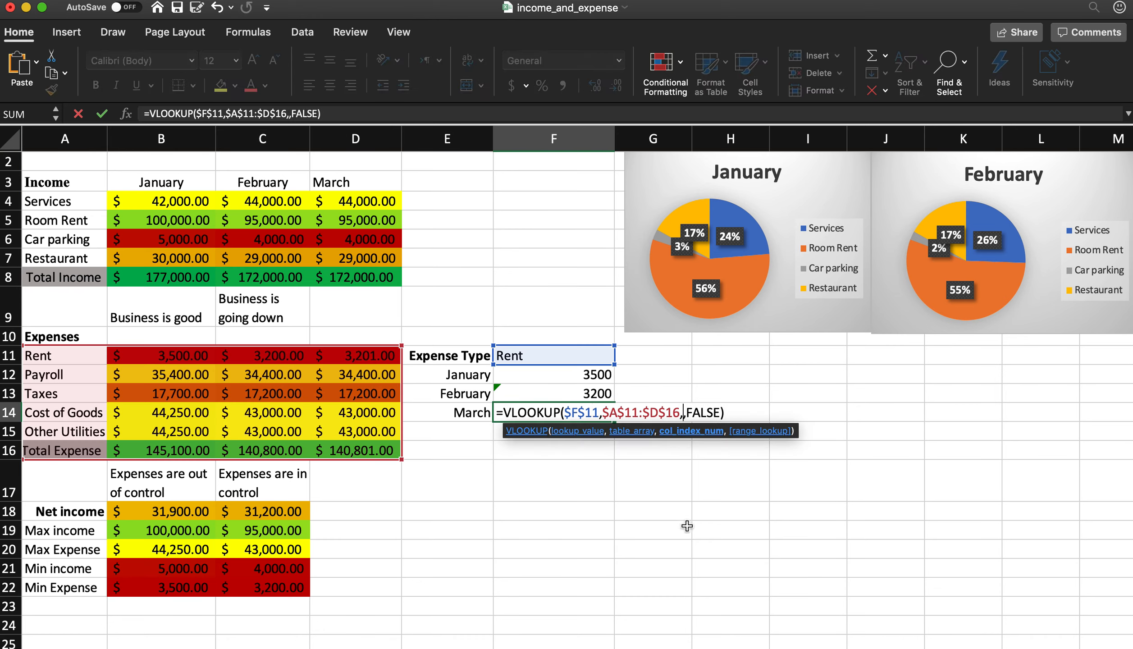
{"action": "type", "text": "4"}
{"action": "key", "text": "Return"}
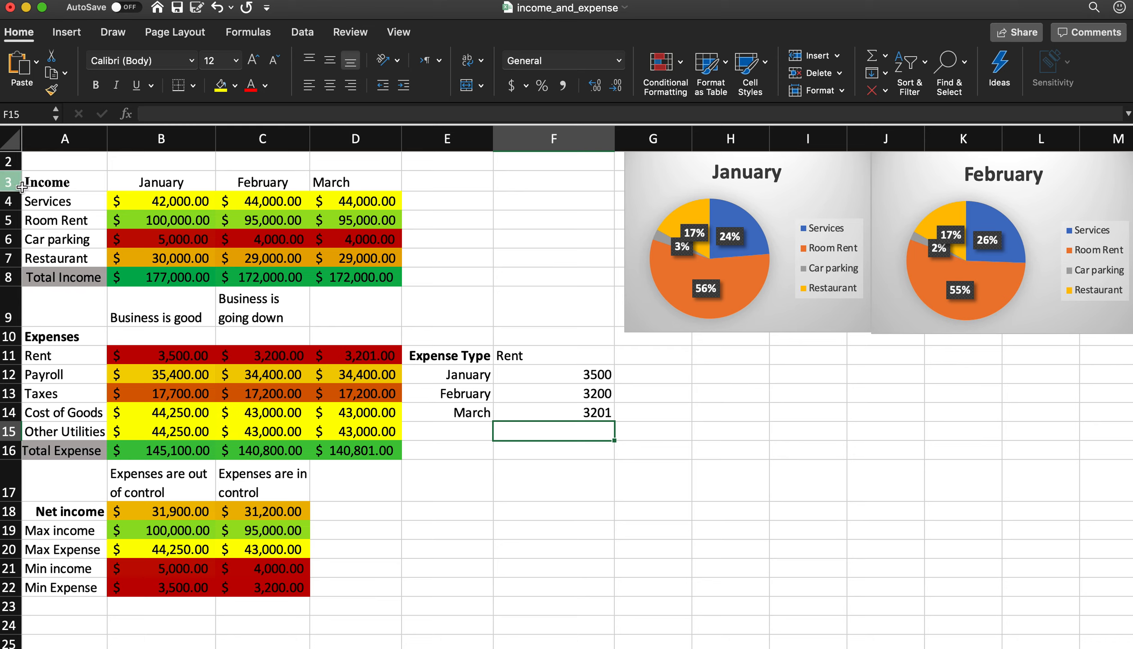
{"action": "left_click", "coordinate": [308, 40]}
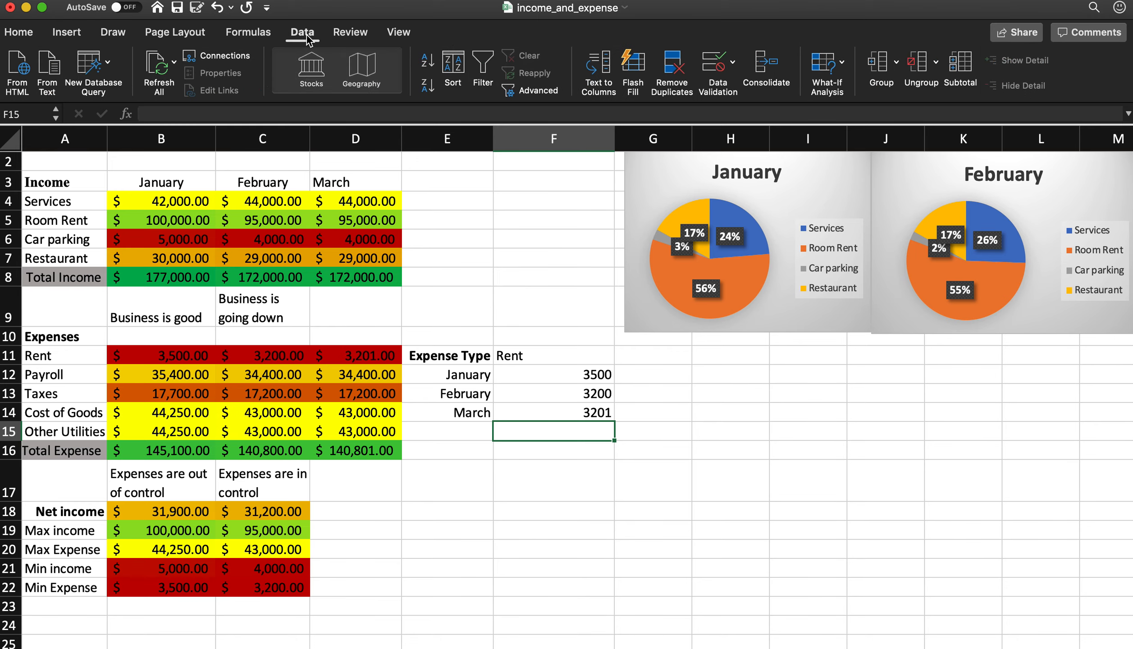
{"action": "left_click", "coordinate": [16, 33]}
{"action": "left_click", "coordinate": [923, 72]}
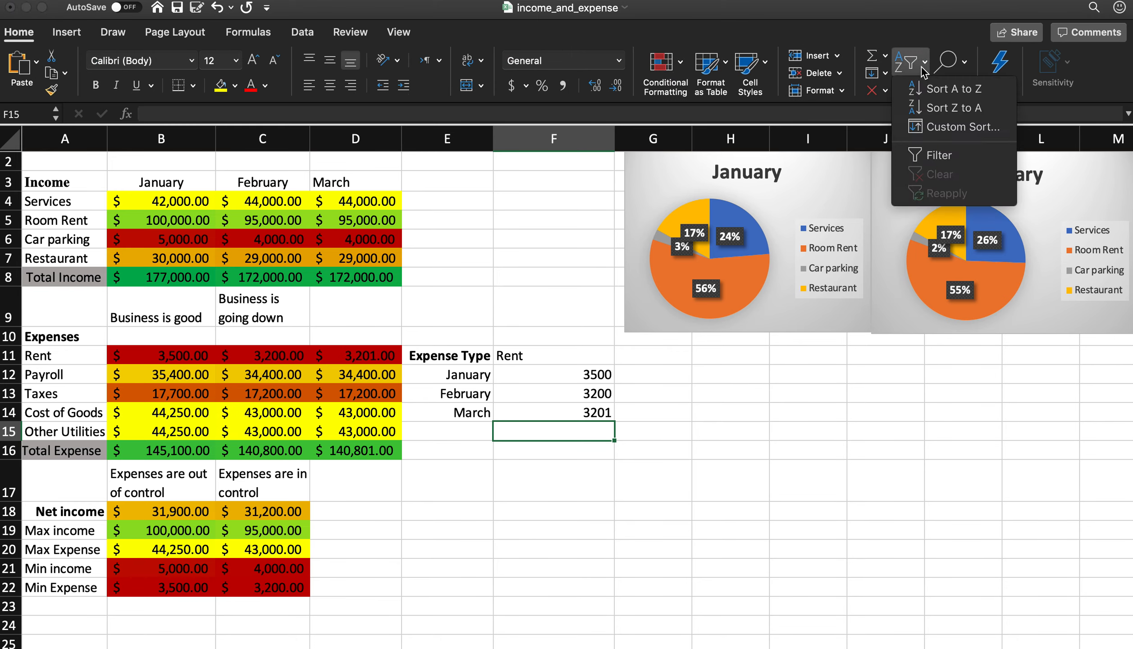
{"action": "left_click", "coordinate": [375, 259]}
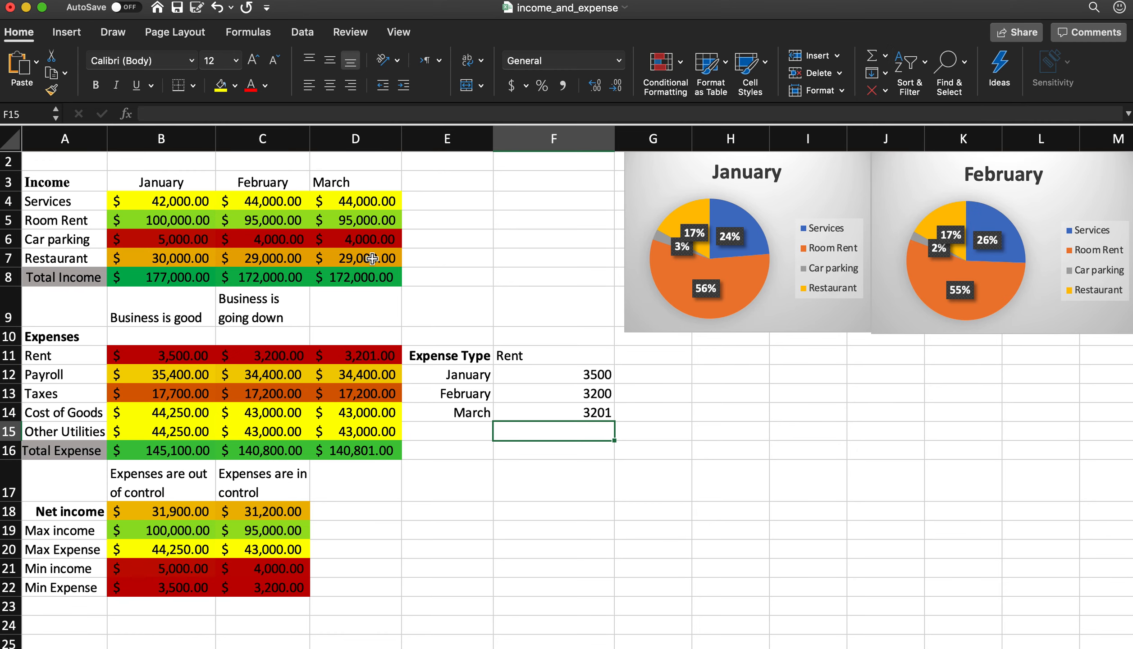
- Add filters to the header row 3 containing Income, January, February and March
{"action": "left_click", "coordinate": [3, 182]}
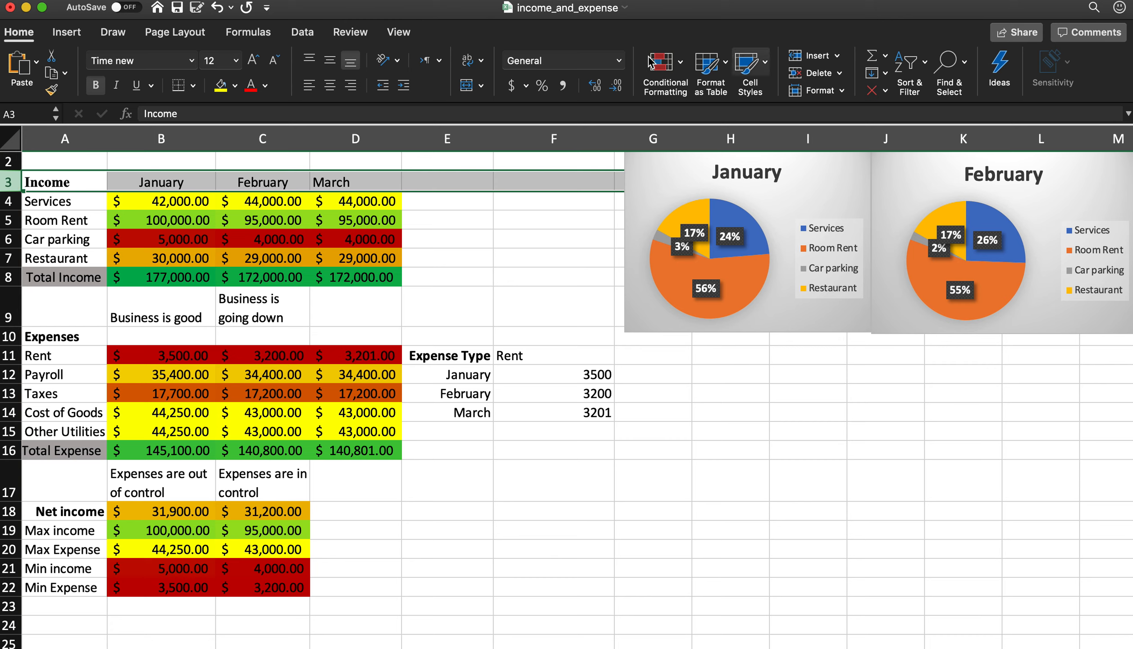
{"action": "left_click", "coordinate": [310, 42]}
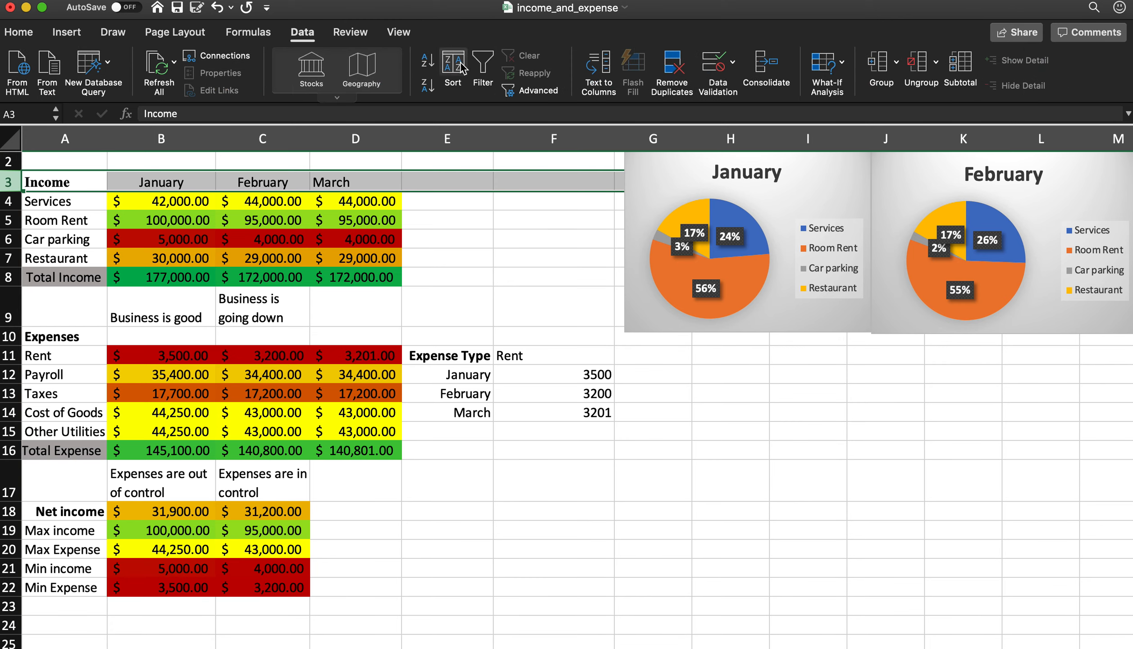
{"action": "left_click", "coordinate": [19, 31]}
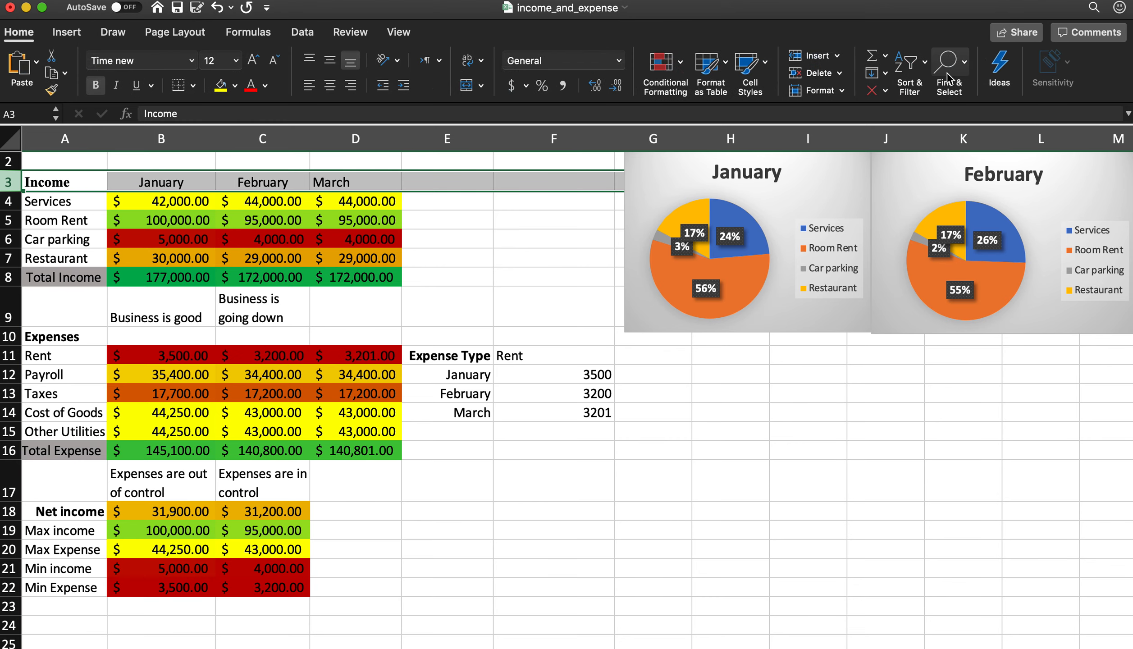
{"action": "left_click", "coordinate": [910, 62]}
{"action": "left_click", "coordinate": [945, 158]}
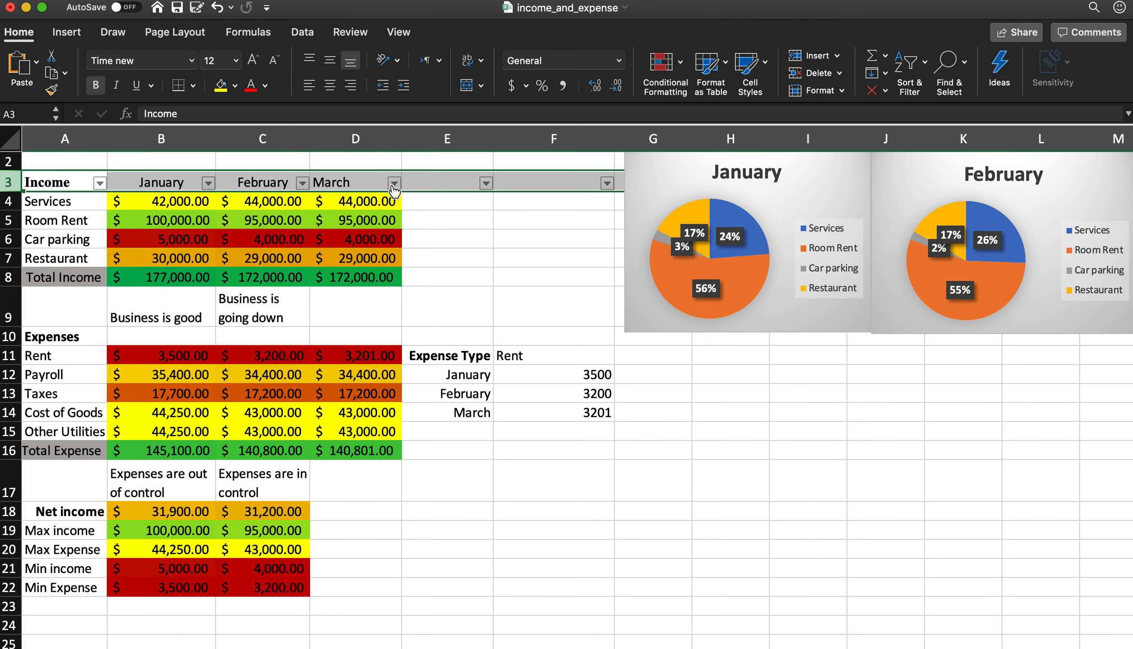
- Examine the sort options and filter value list of the Income column
{"action": "left_click", "coordinate": [100, 184]}
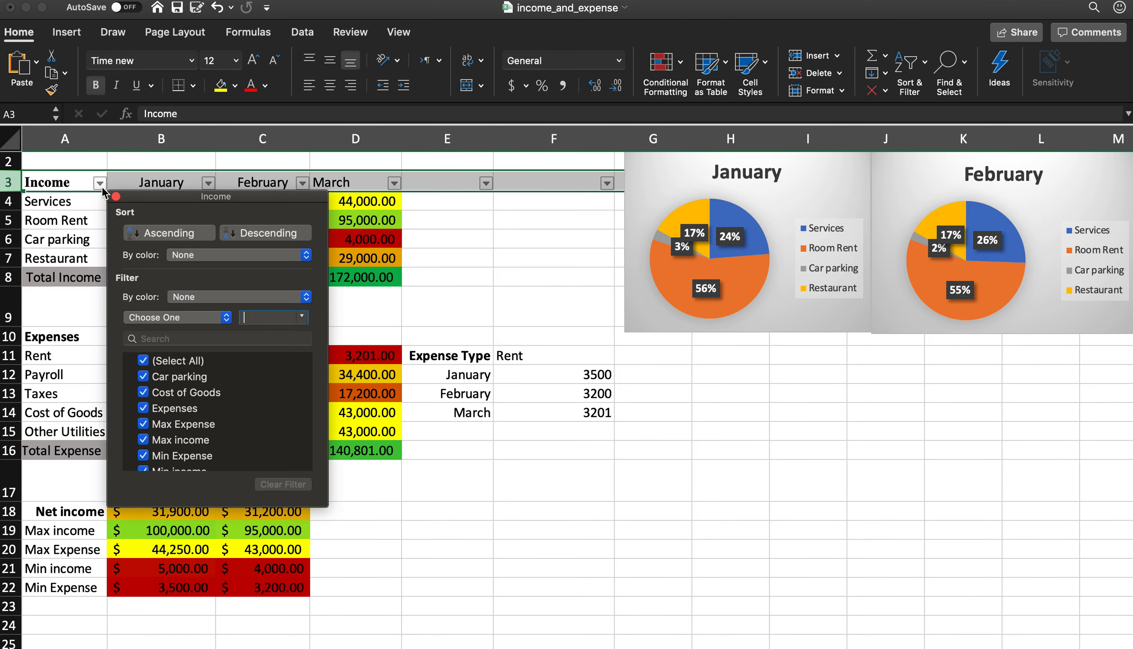
{"action": "scroll", "coordinate": [188, 410], "scroll_direction": "down", "scroll_amount": 5}
{"action": "scroll", "coordinate": [188, 410], "scroll_direction": "up", "scroll_amount": 5}
{"action": "left_click", "coordinate": [116, 196]}
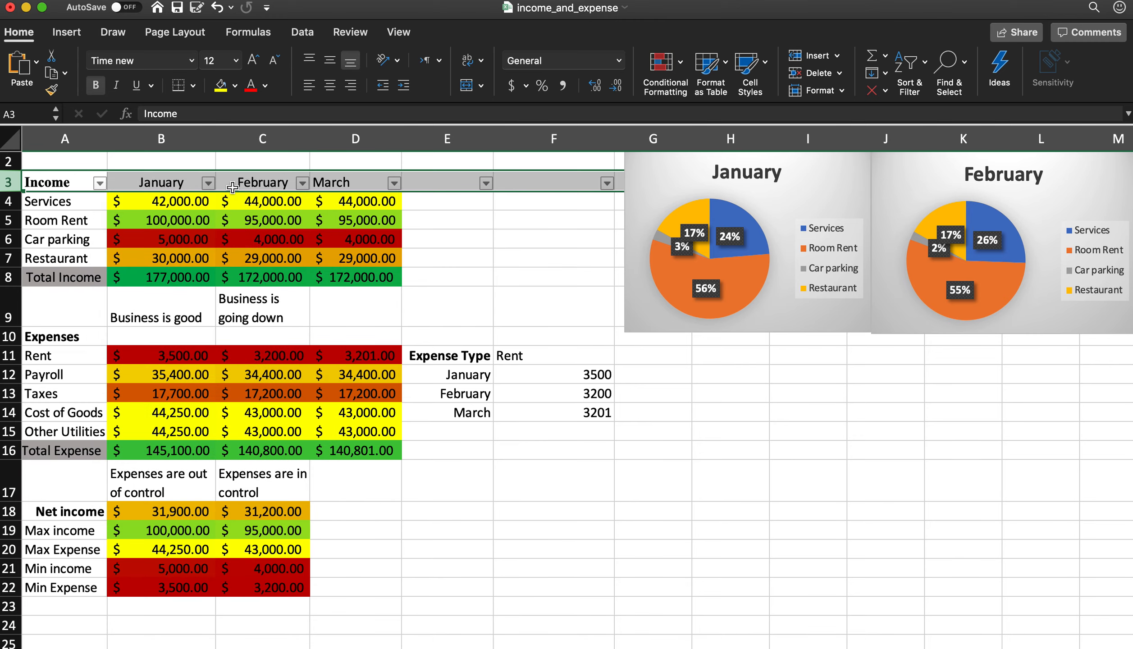
- Sort the sheet's rows by the January column in ascending order and review the reordered rows
{"action": "left_click", "coordinate": [209, 184]}
{"action": "left_click", "coordinate": [258, 231]}
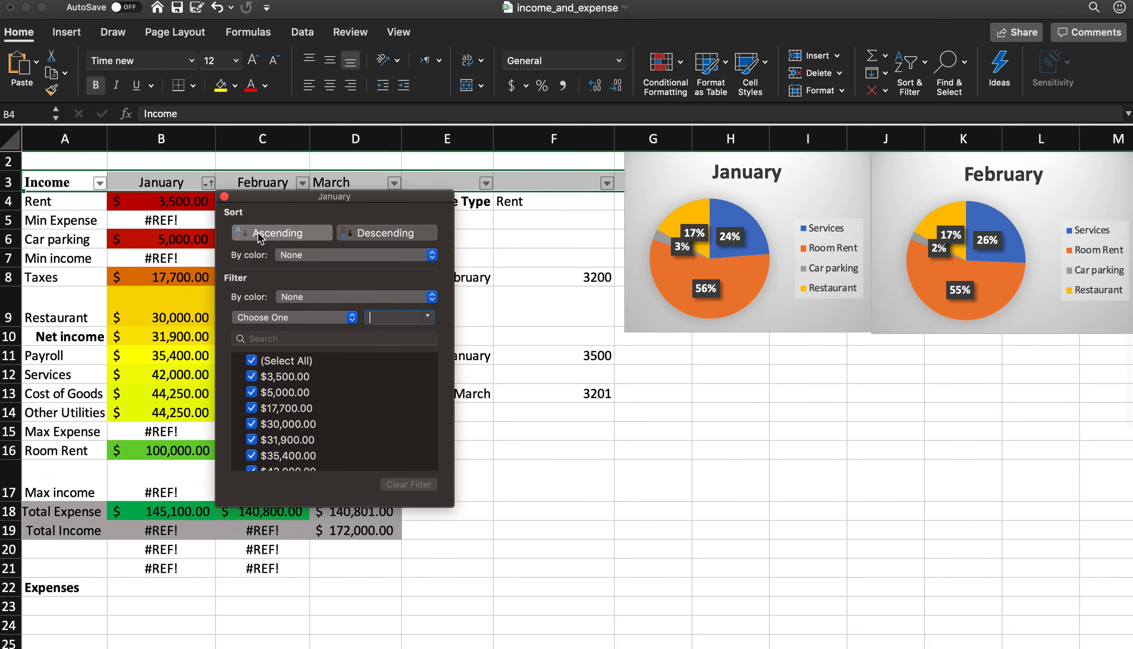
{"action": "left_click", "coordinate": [684, 266]}
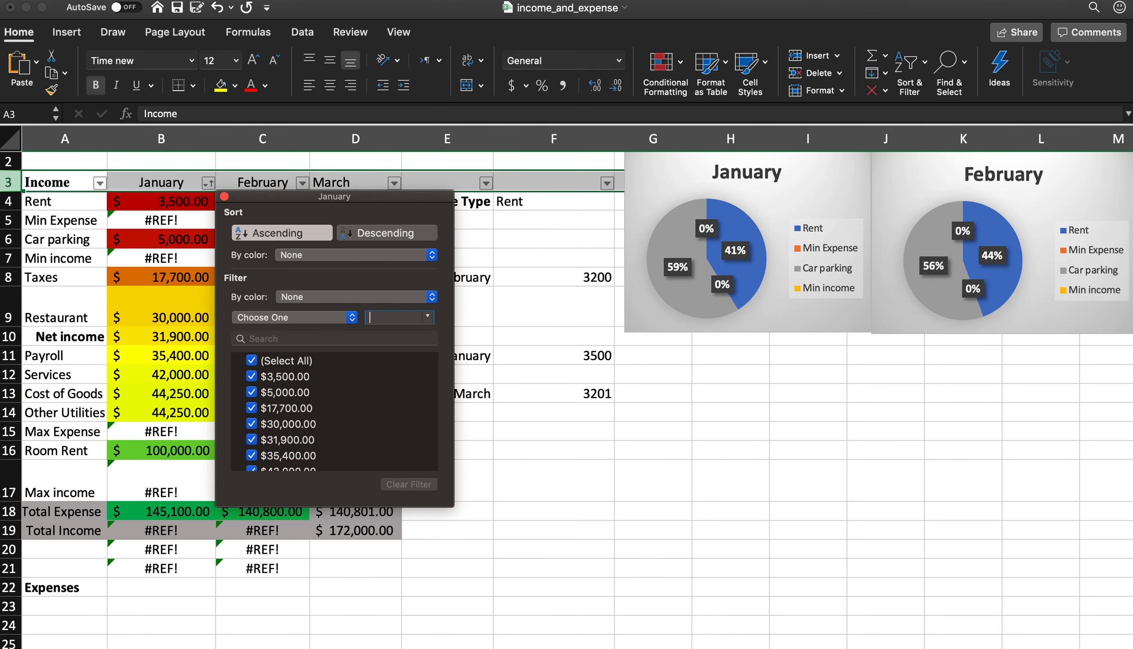
{"action": "left_click", "coordinate": [257, 234]}
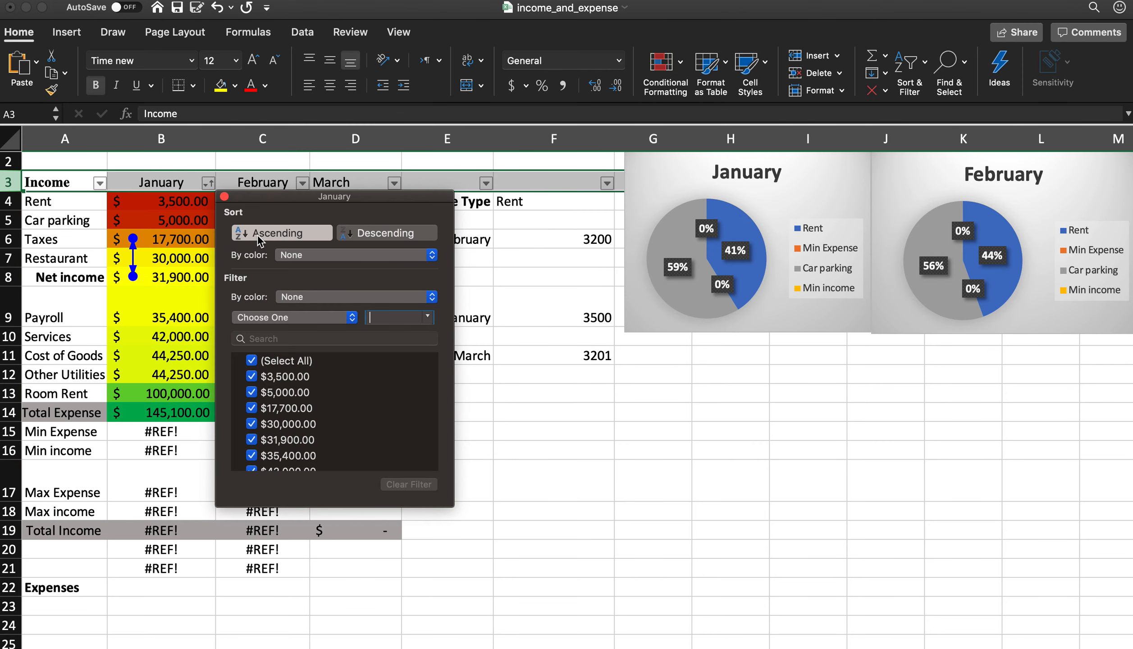
{"action": "left_click", "coordinate": [177, 295]}
{"action": "scroll", "coordinate": [170, 301], "scroll_direction": "up", "scroll_amount": 2}
{"action": "scroll", "coordinate": [170, 301], "scroll_direction": "down", "scroll_amount": 1}
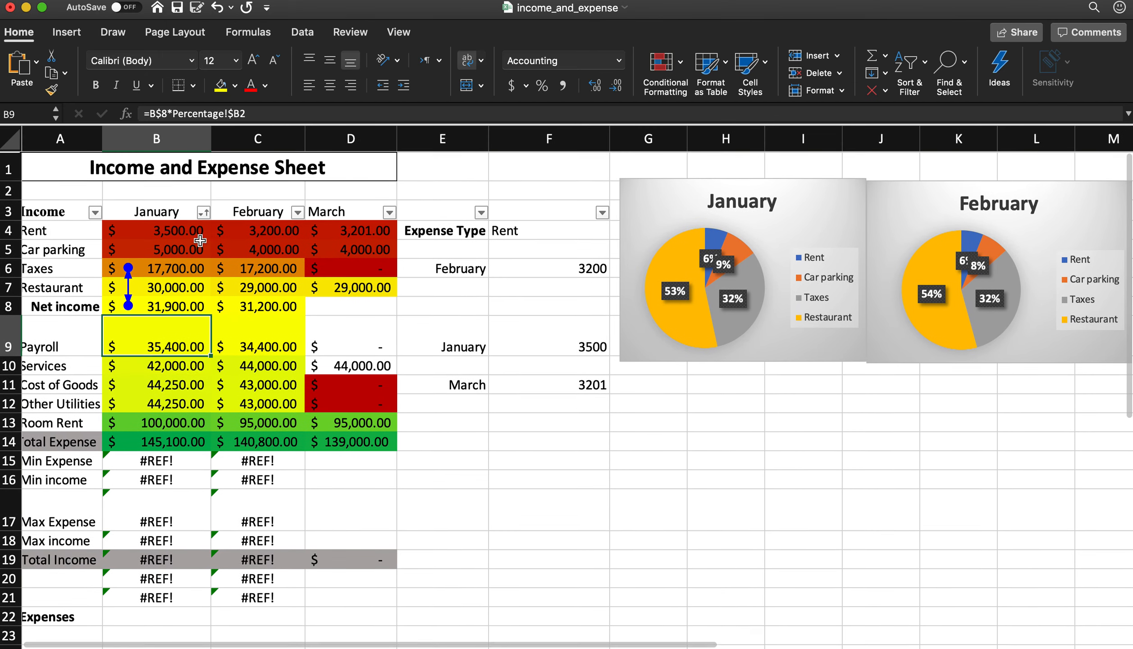
{"action": "scroll", "coordinate": [205, 224], "scroll_direction": "left", "scroll_amount": 1}
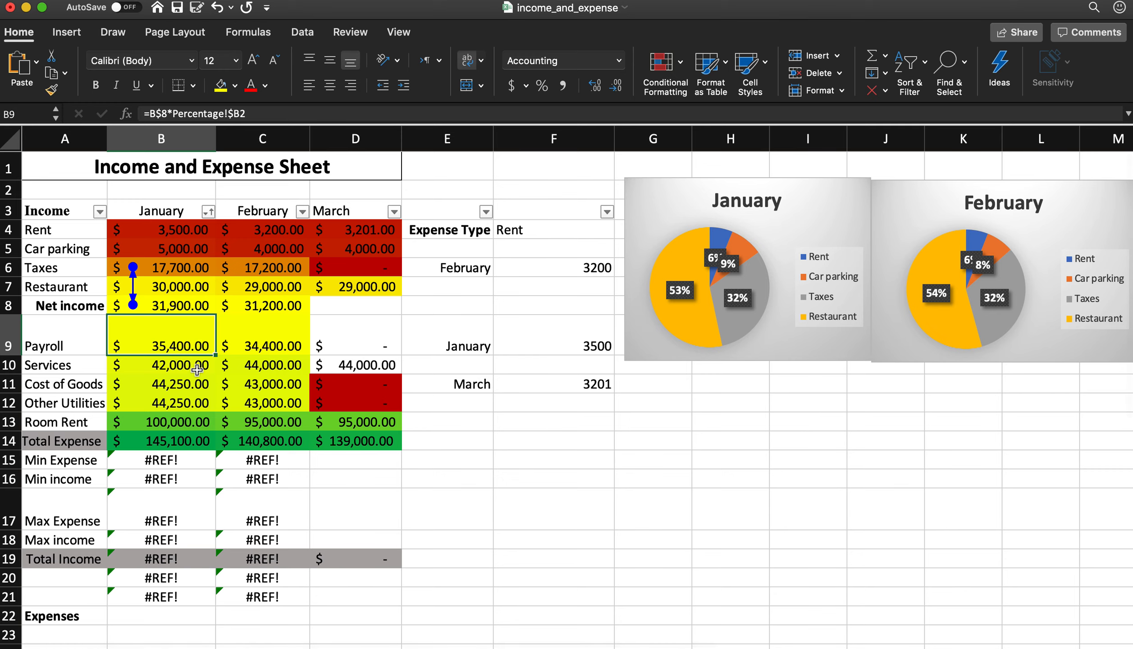
- Examine the sort and filter options of the January, March and Income columns
{"action": "left_click", "coordinate": [208, 212]}
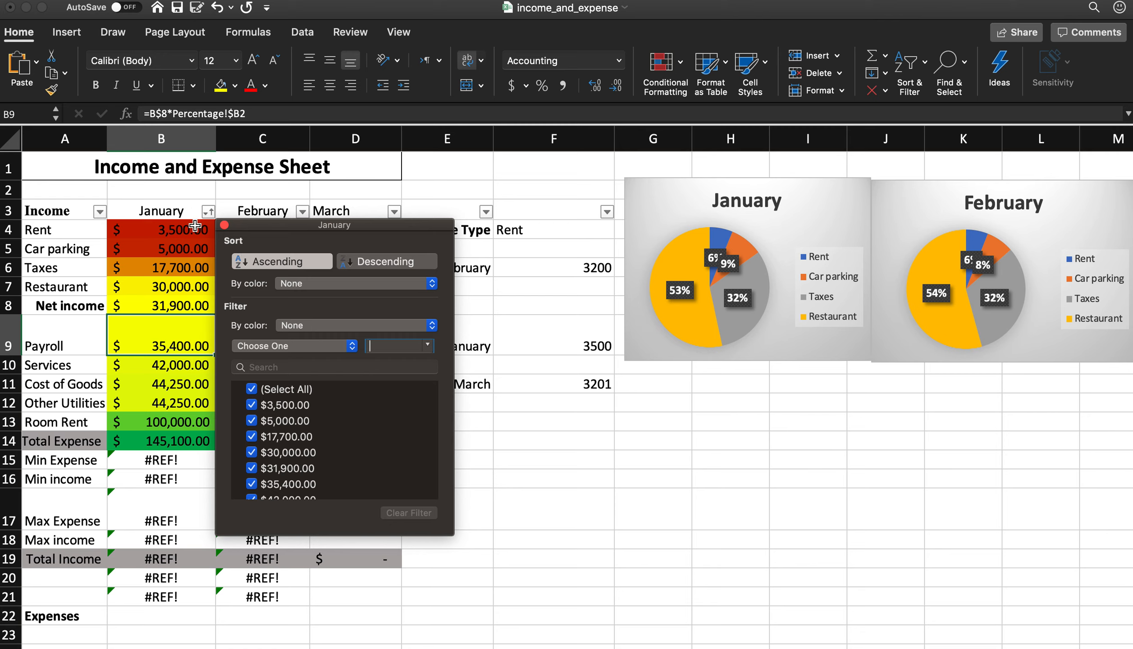
{"action": "left_click", "coordinate": [224, 225]}
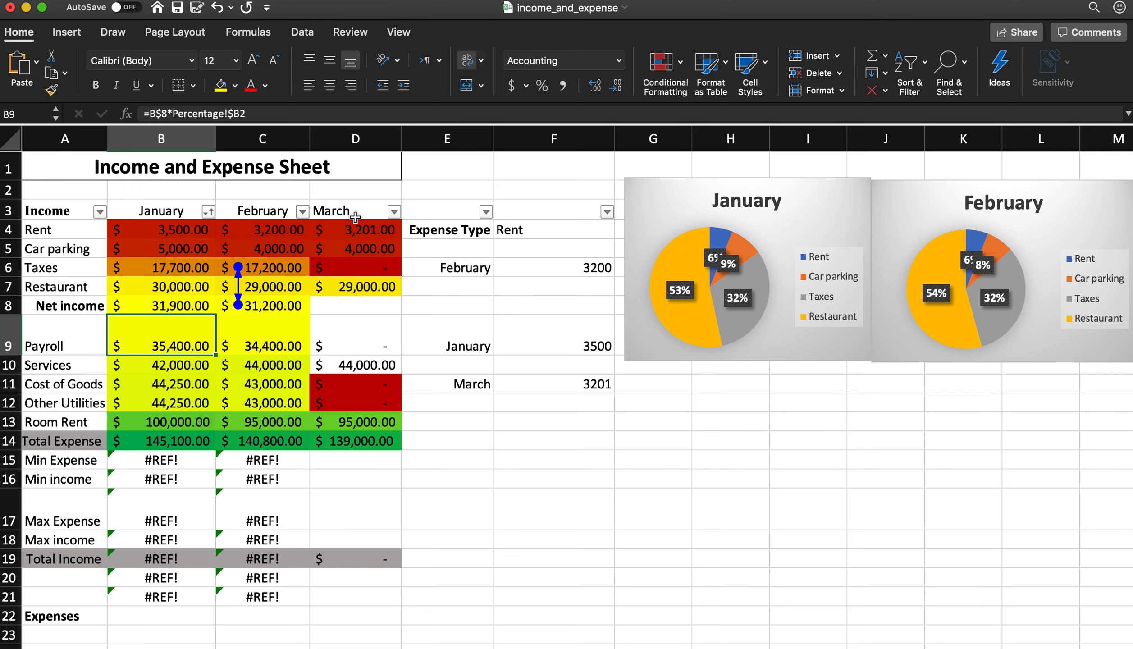
{"action": "left_click", "coordinate": [394, 211]}
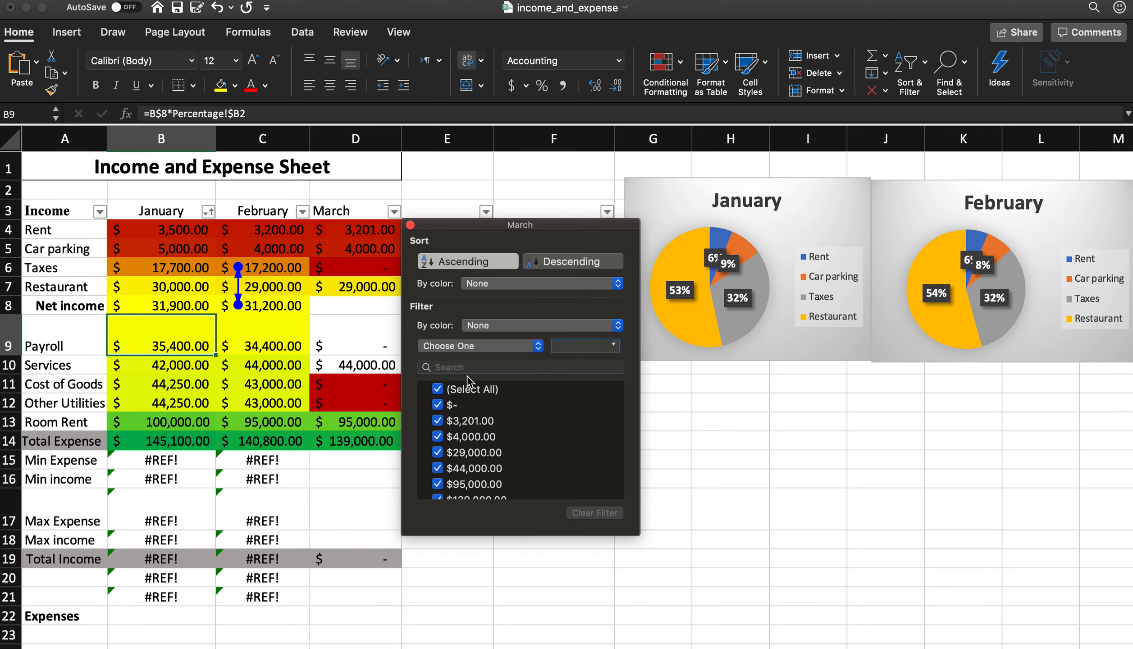
{"action": "scroll", "coordinate": [462, 411], "scroll_direction": "down", "scroll_amount": 2}
{"action": "scroll", "coordinate": [462, 411], "scroll_direction": "up", "scroll_amount": 2}
{"action": "type", "text": "yahoo"}
{"action": "left_click_drag", "start_coordinate": [587, 346], "coordinate": [419, 343]}
{"action": "key", "text": "Escape"}
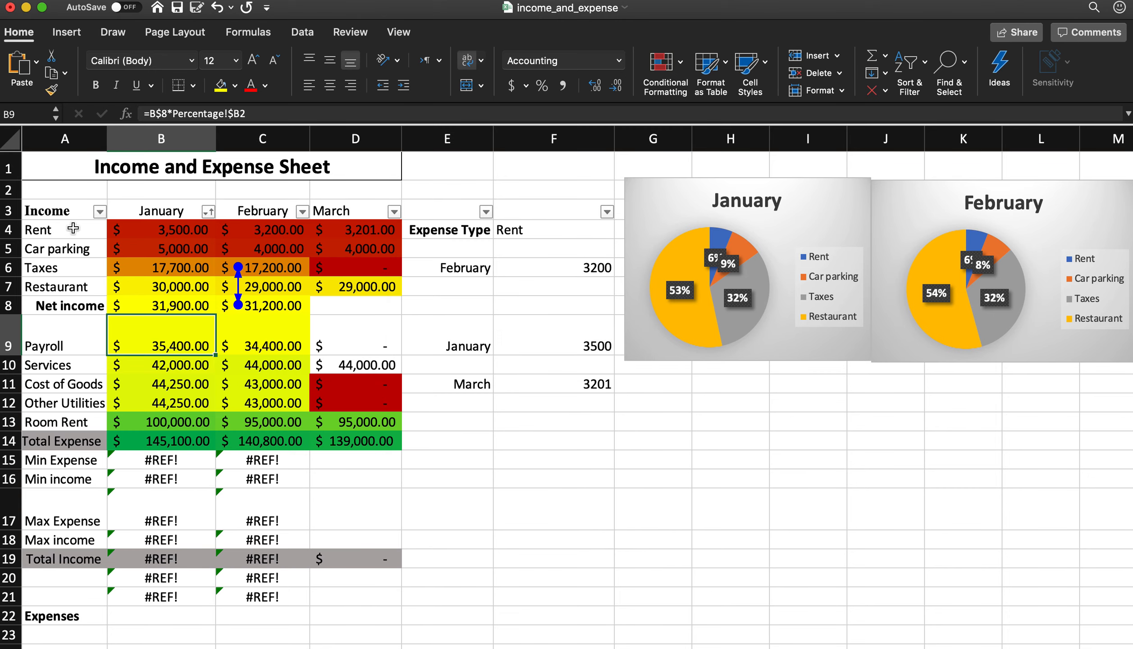
{"action": "left_click", "coordinate": [100, 211]}
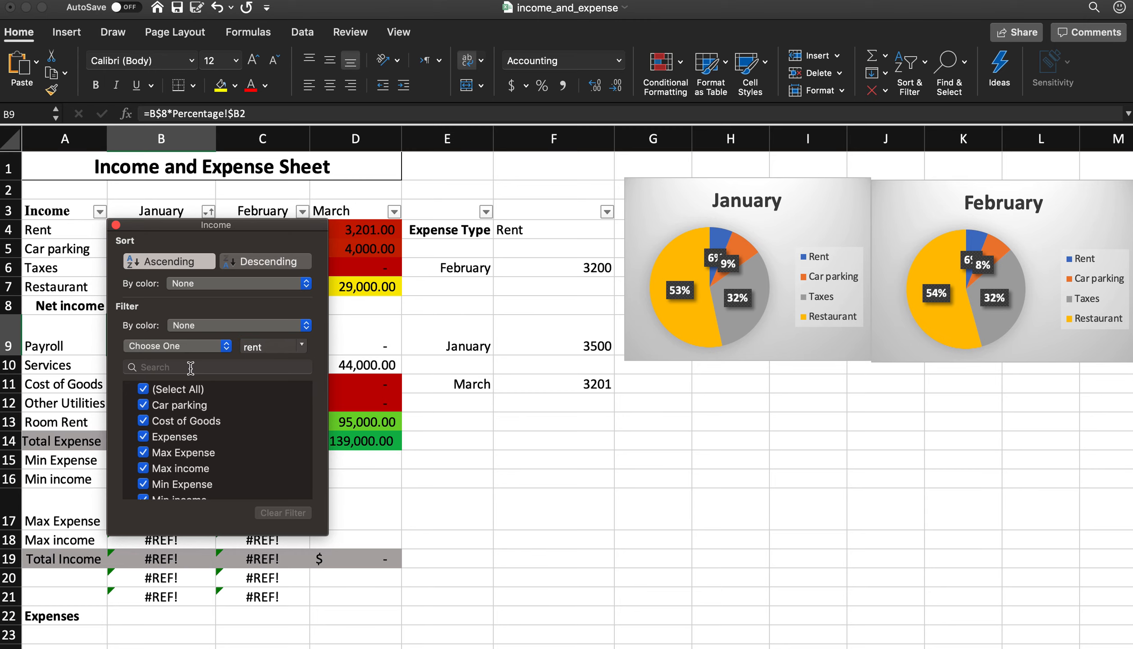
{"action": "key", "text": "Escape"}
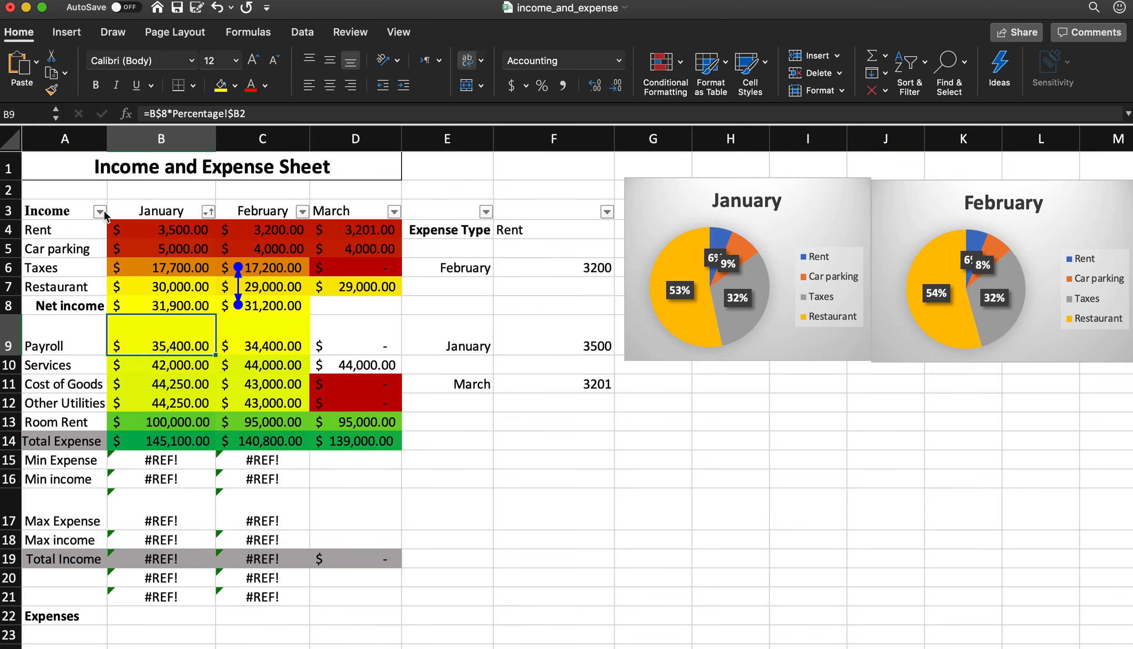
- Filter the Income column by the search text "rent", and clear that filter
{"action": "left_click", "coordinate": [100, 211]}
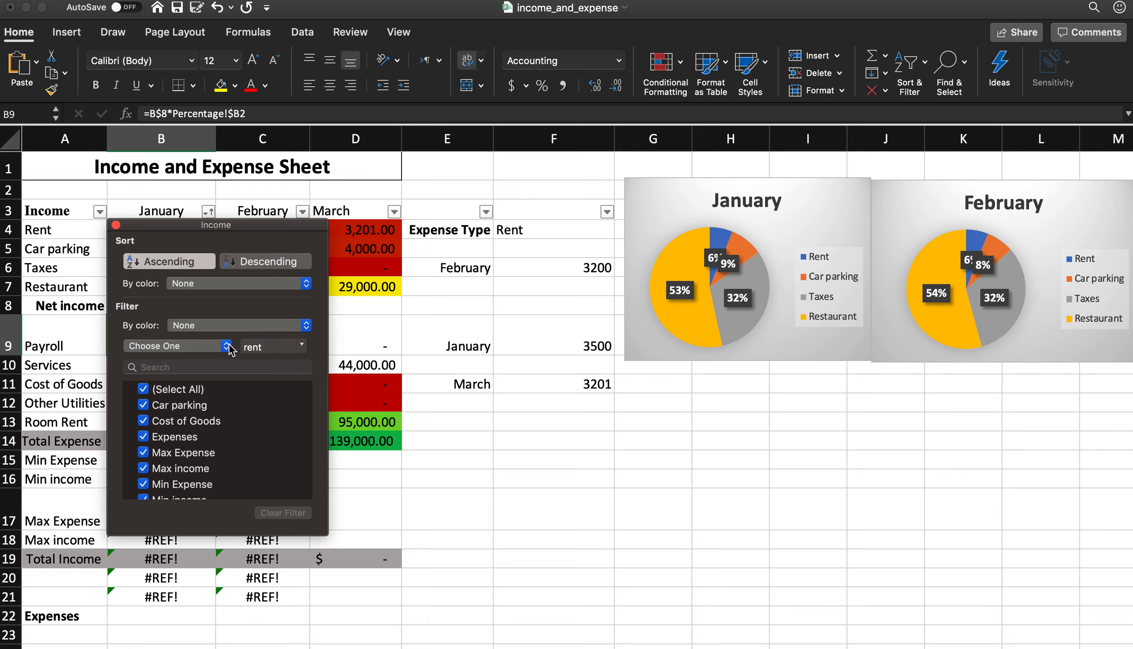
{"action": "key", "text": "BackSpace"}
{"action": "key", "text": "BackSpace"}
{"action": "key", "text": "BackSpace"}
{"action": "key", "text": "BackSpace"}
{"action": "left_click", "coordinate": [203, 367]}
{"action": "type", "text": "rent"}
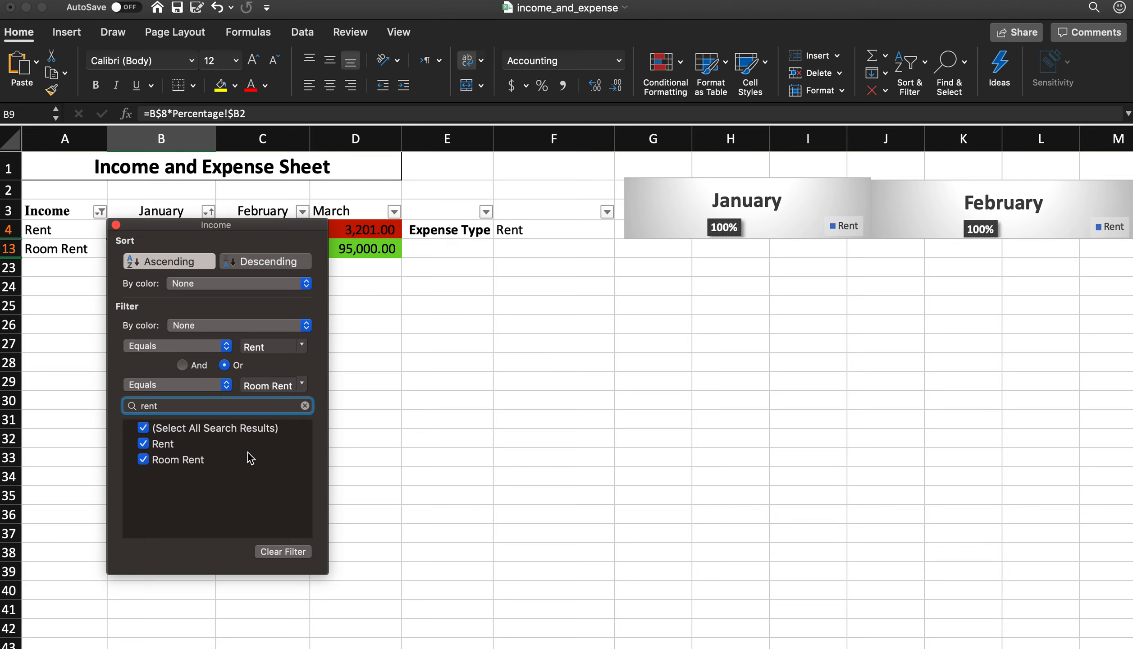
{"action": "left_click", "coordinate": [282, 552]}
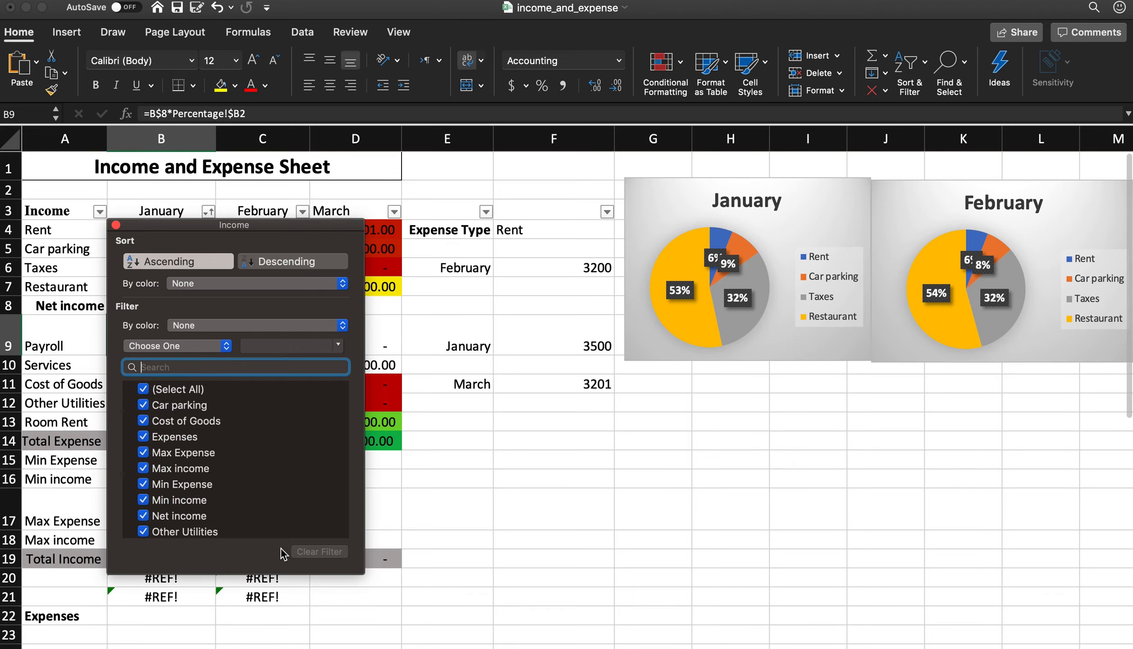
{"action": "left_click", "coordinate": [116, 225]}
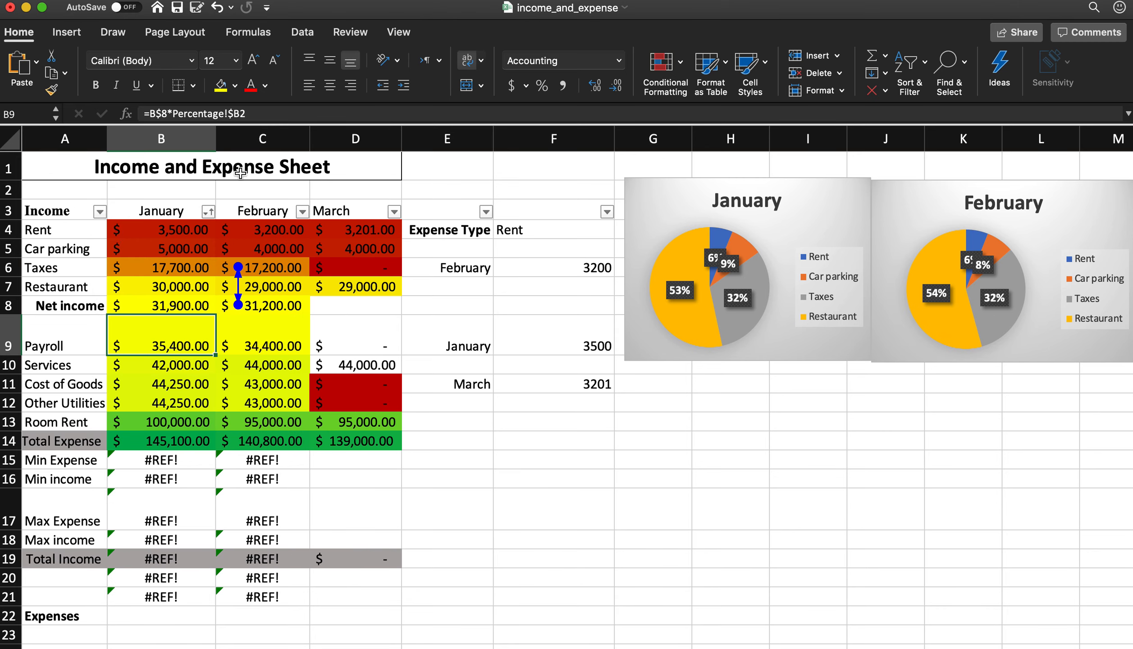
- Undo the recent filter changes and the ascending January sort to restore the original row order
{"action": "left_click", "coordinate": [9, 210]}
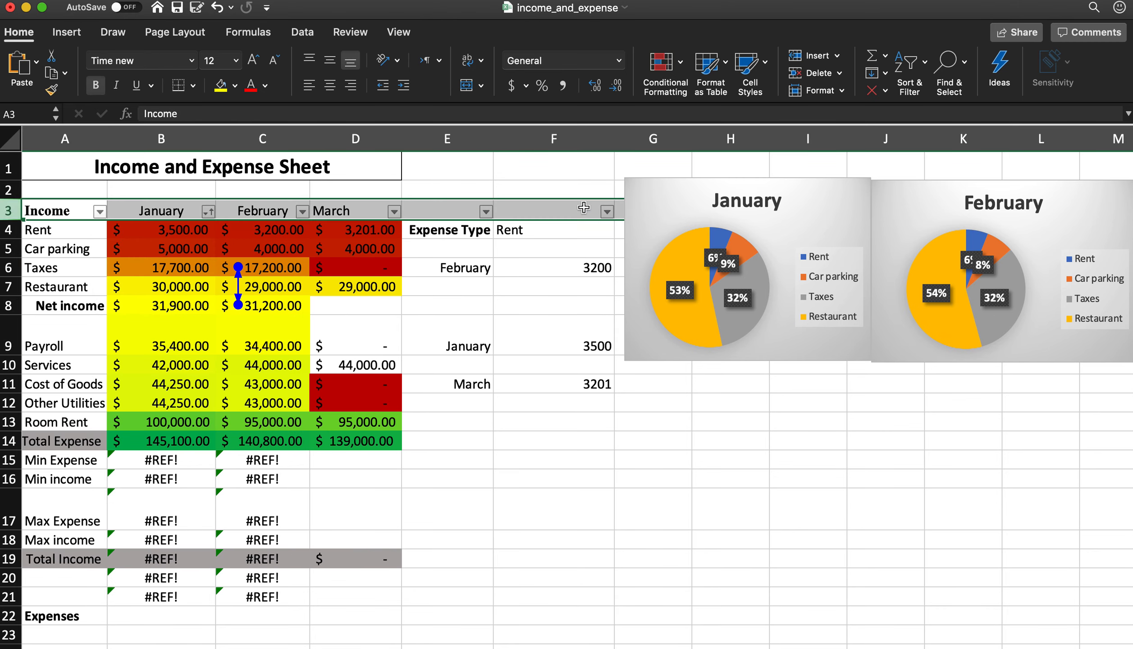
{"action": "key", "text": "super+z"}
{"action": "key", "text": "super+z"}
{"action": "key", "text": "super+z"}
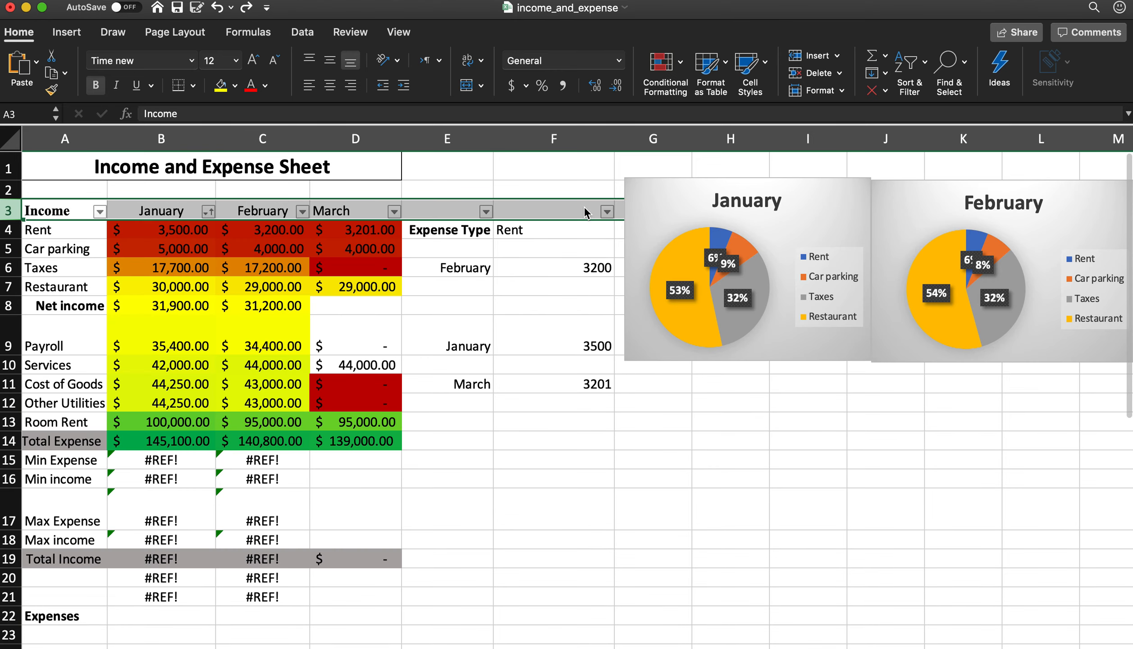
{"action": "key", "text": "super+z"}
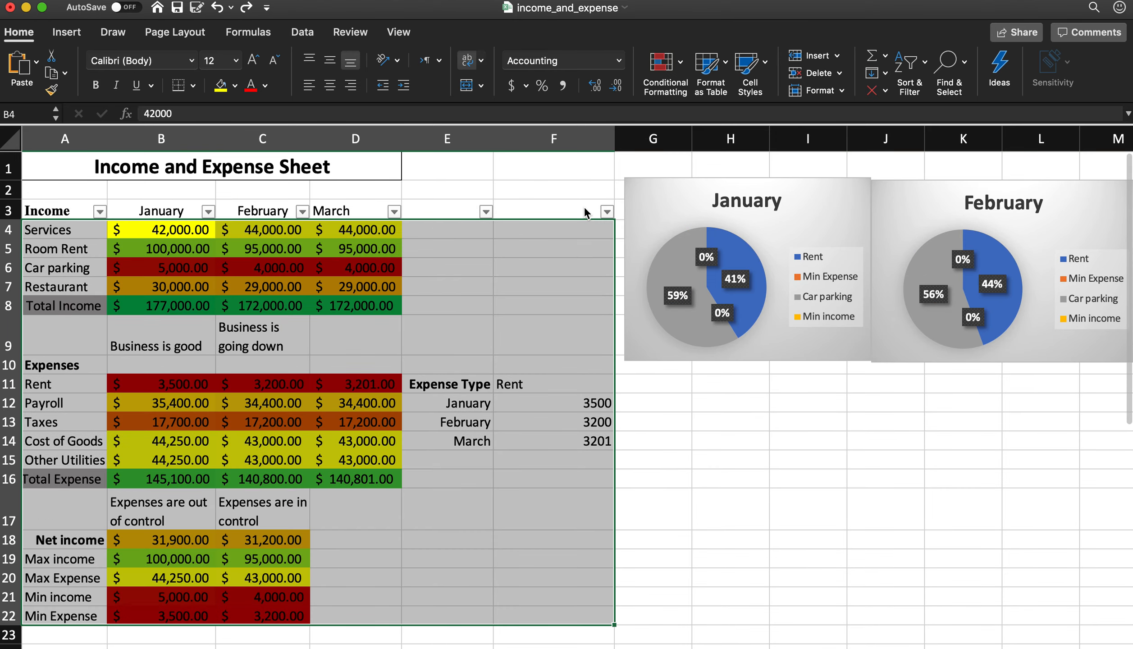
{"action": "left_click", "coordinate": [950, 264]}
{"action": "left_click", "coordinate": [717, 422]}
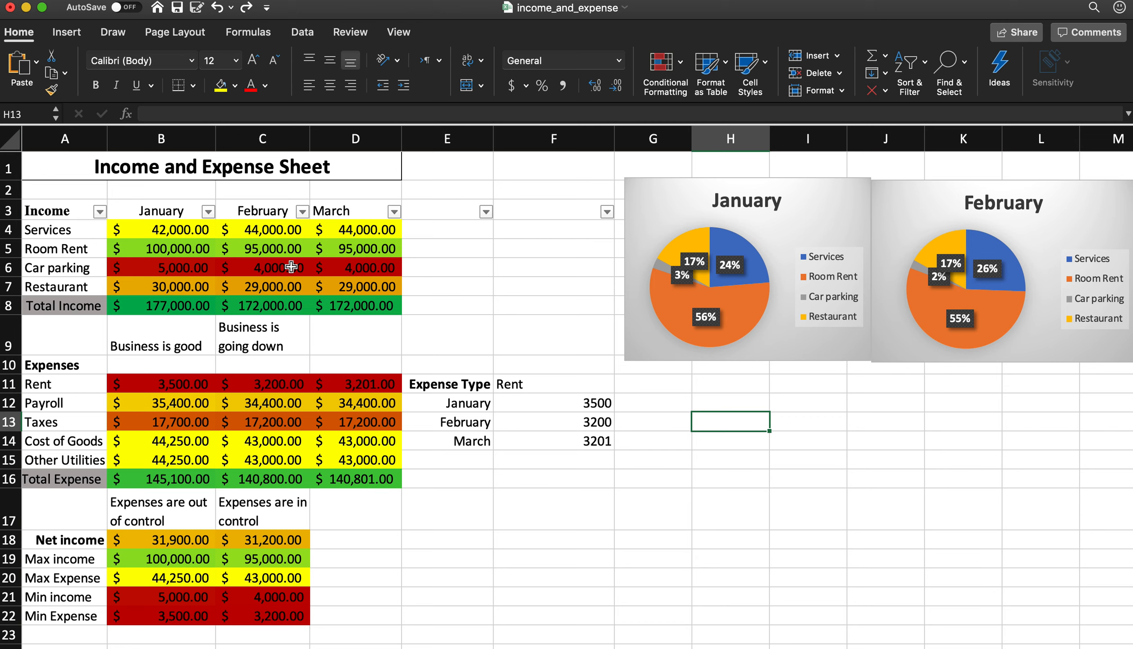
{"action": "left_click_drag", "start_coordinate": [457, 387], "coordinate": [553, 439]}
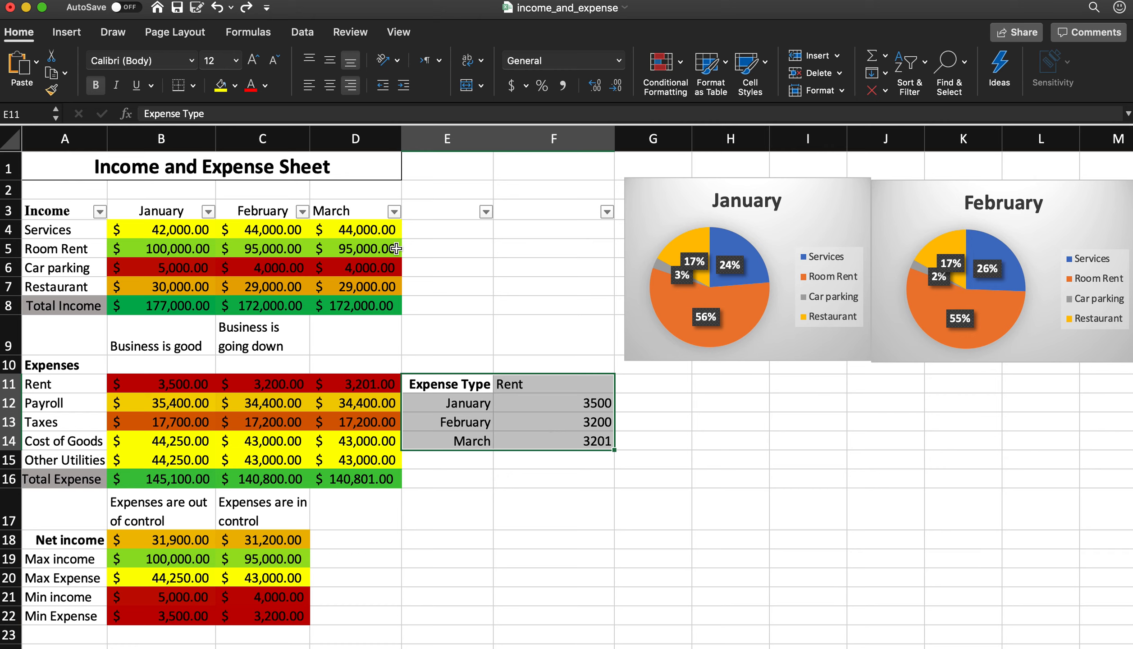
- Filter the January column to show only amounts greater than 3000
{"action": "left_click", "coordinate": [9, 210]}
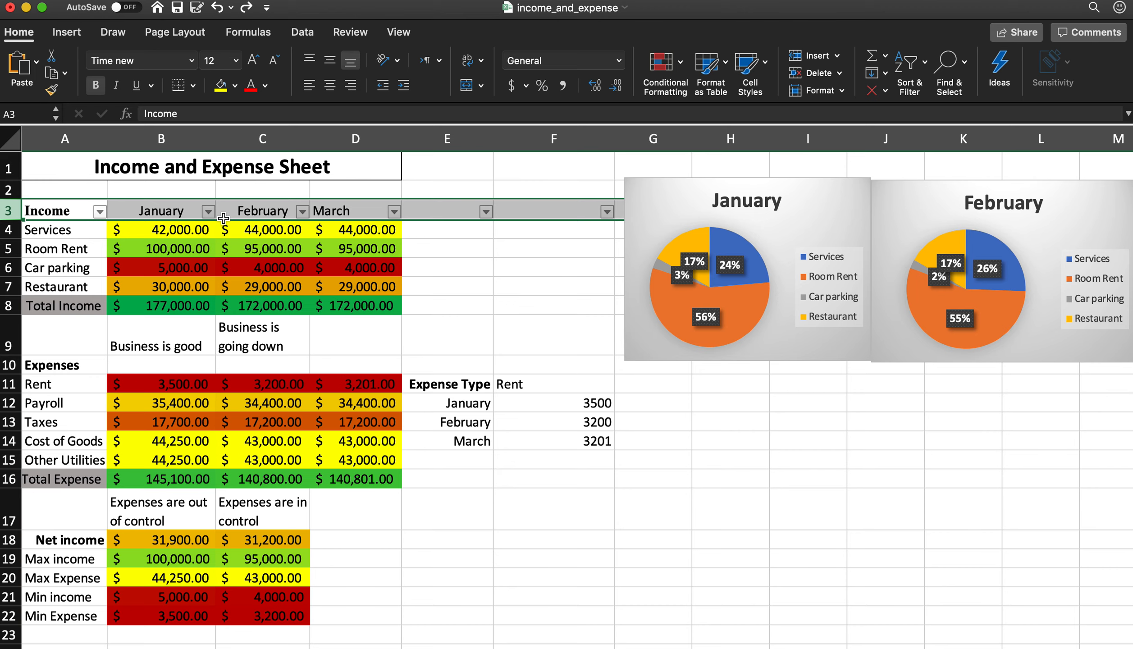
{"action": "left_click", "coordinate": [208, 212]}
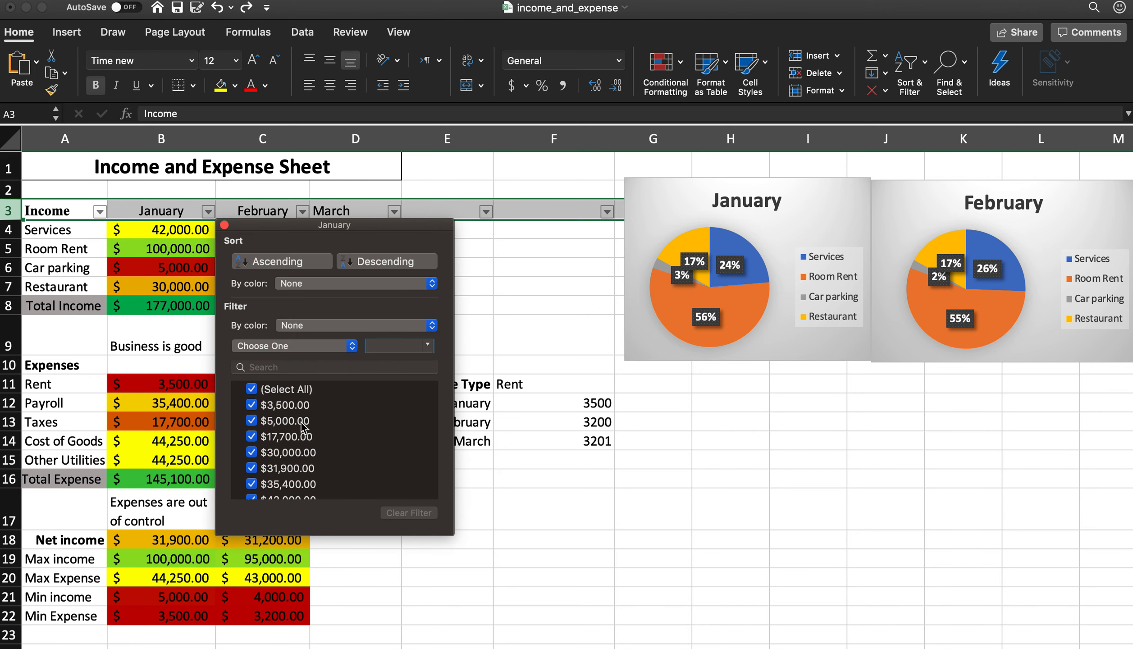
{"action": "scroll", "coordinate": [289, 440], "scroll_direction": "down", "scroll_amount": 5}
{"action": "scroll", "coordinate": [288, 433], "scroll_direction": "up", "scroll_amount": 3}
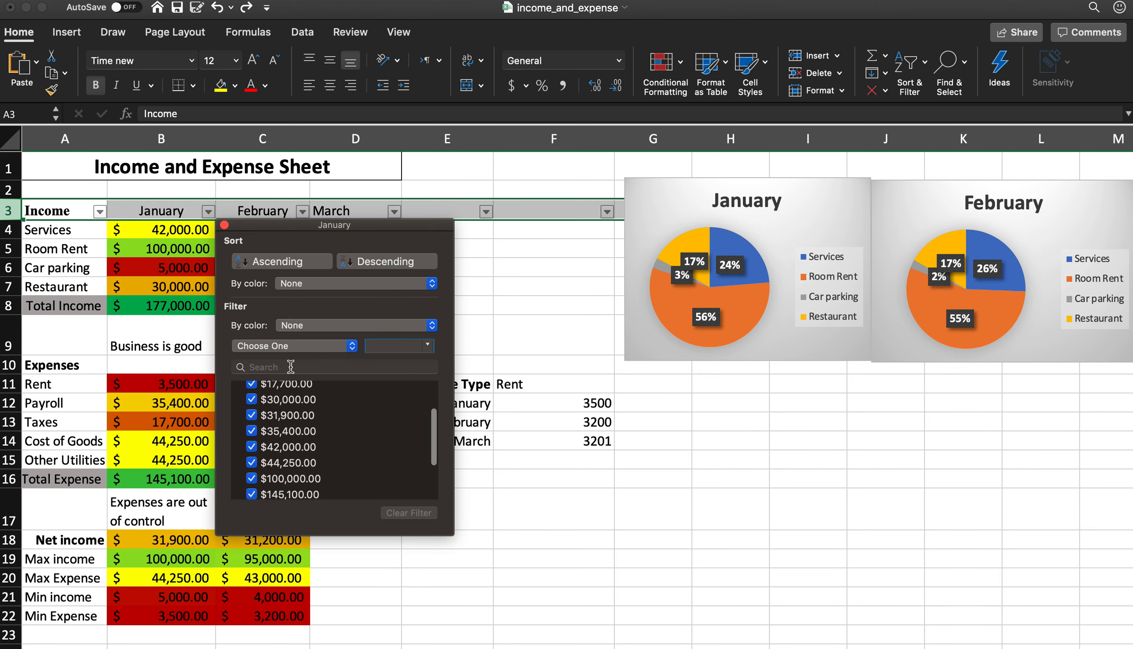
{"action": "left_click", "coordinate": [288, 348]}
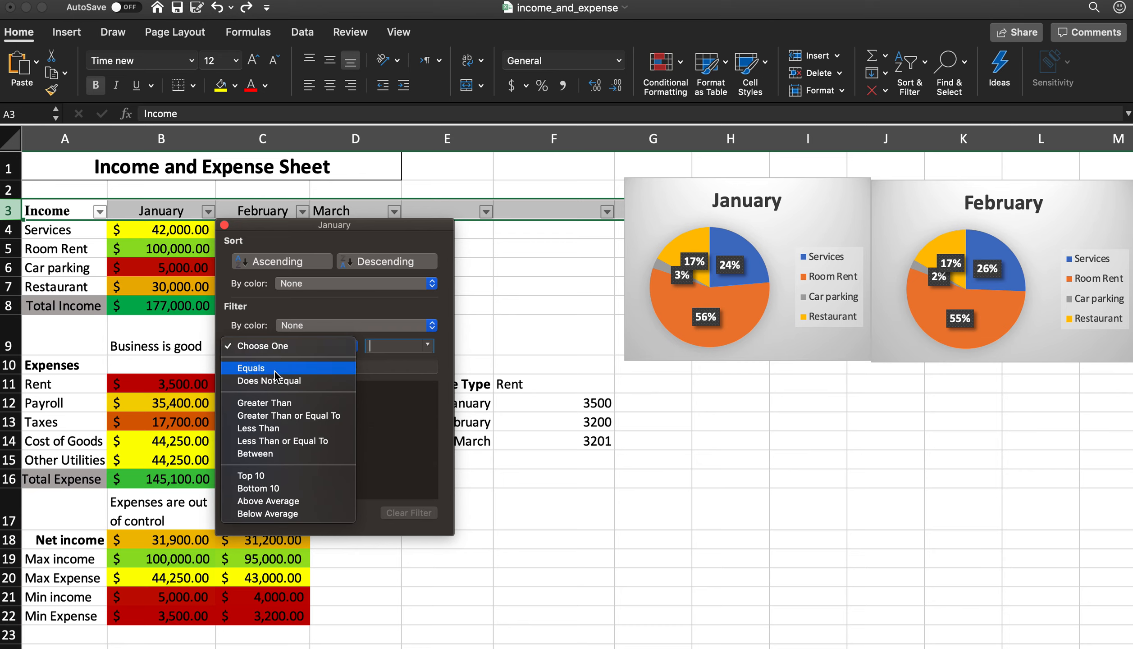
{"action": "left_click", "coordinate": [277, 403]}
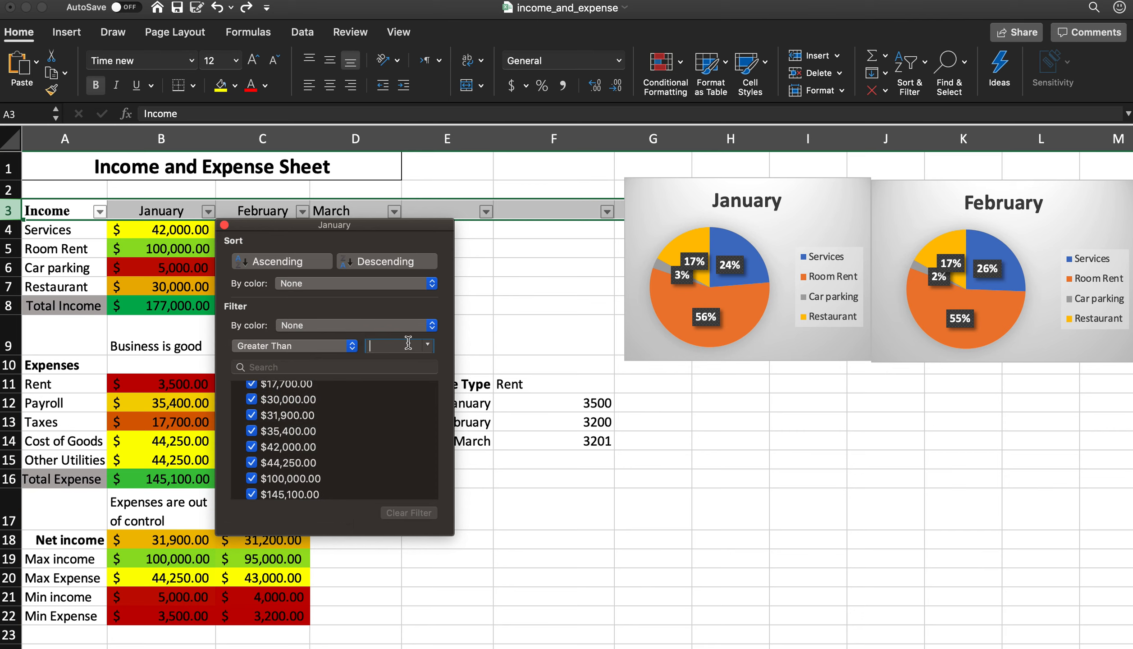
{"action": "type", "text": "3000"}
{"action": "key", "text": "Return"}
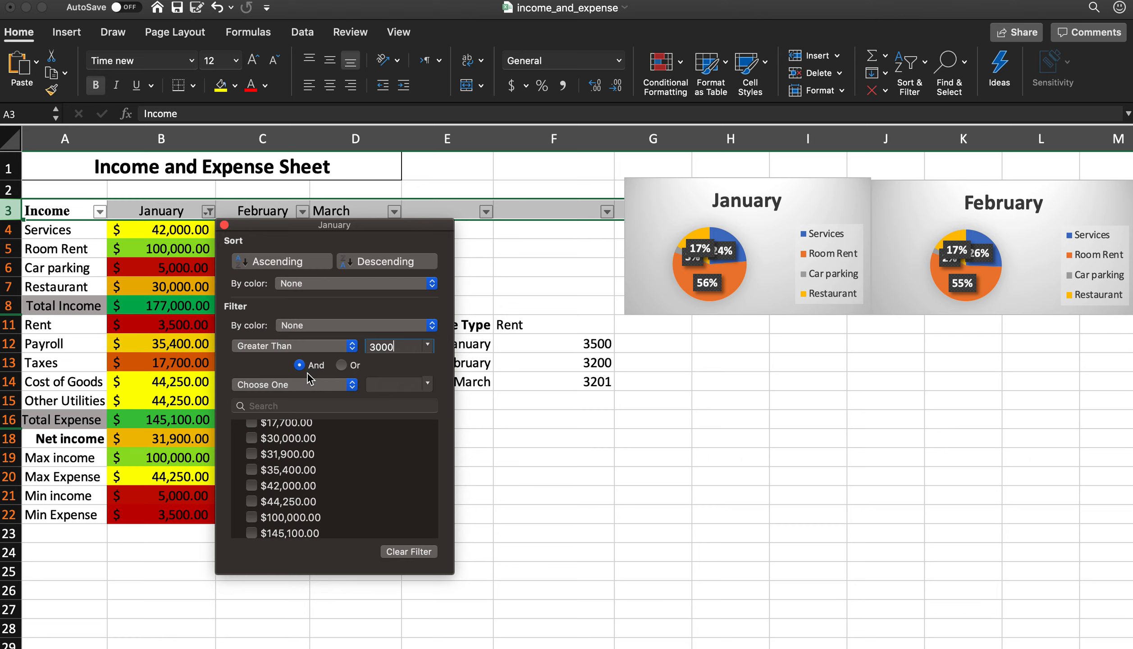
- Add an And condition to the January filter limiting it to amounts less than 30000, and uncover the filtered rows
{"action": "left_click", "coordinate": [289, 383]}
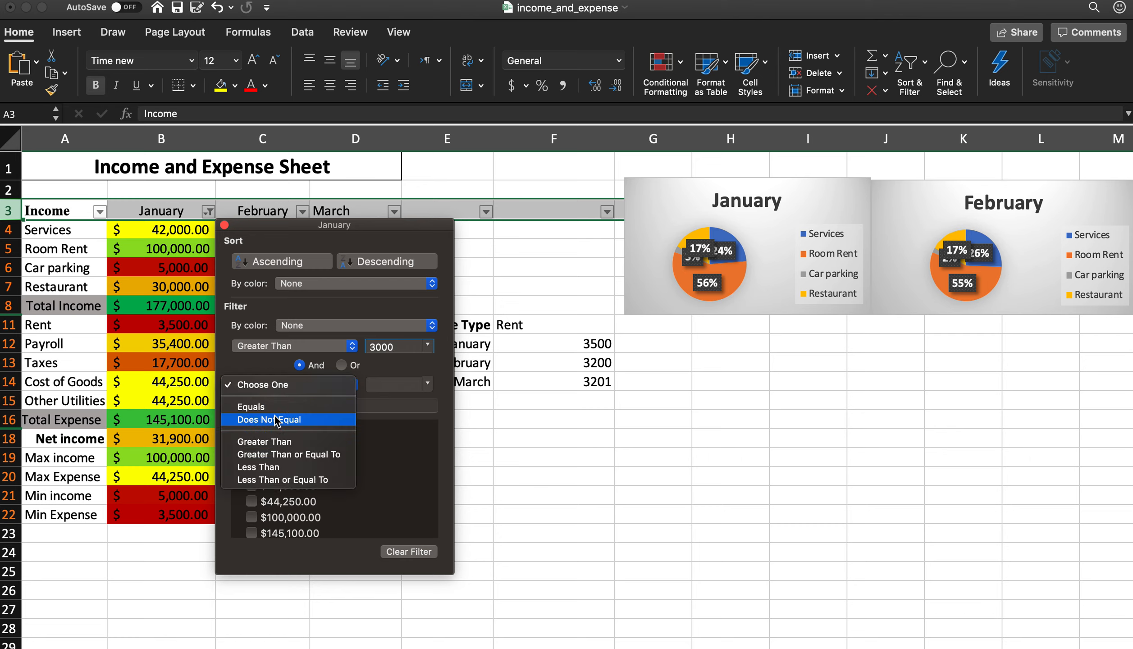
{"action": "left_click", "coordinate": [273, 466]}
{"action": "left_click", "coordinate": [392, 387]}
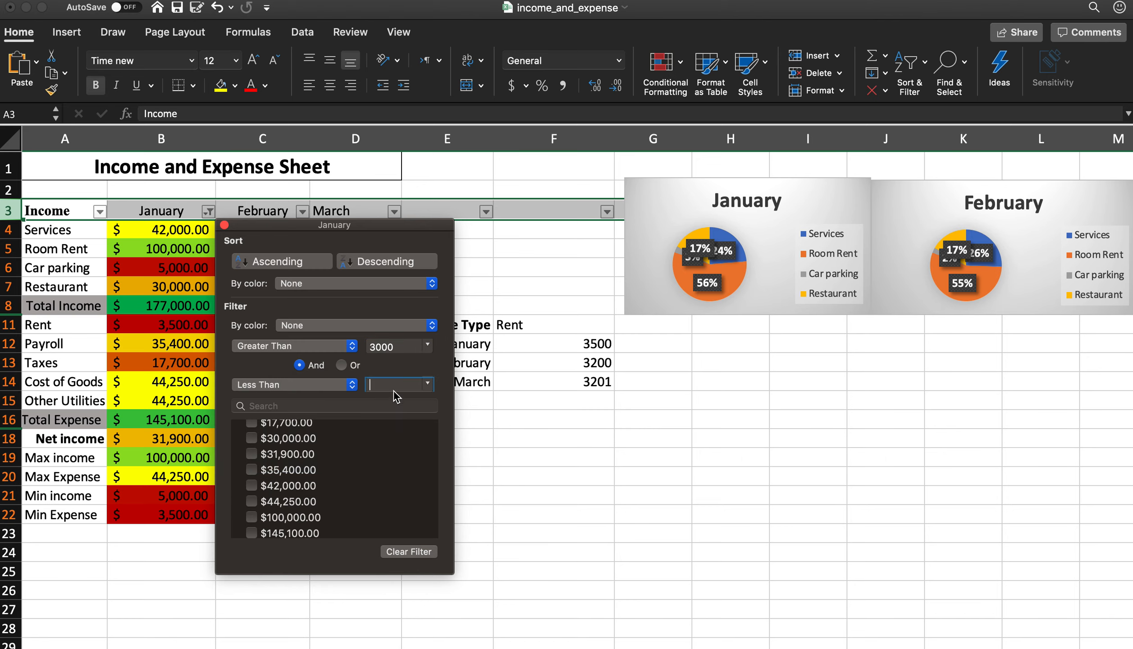
{"action": "type", "text": "30000"}
{"action": "key", "text": "Tab"}
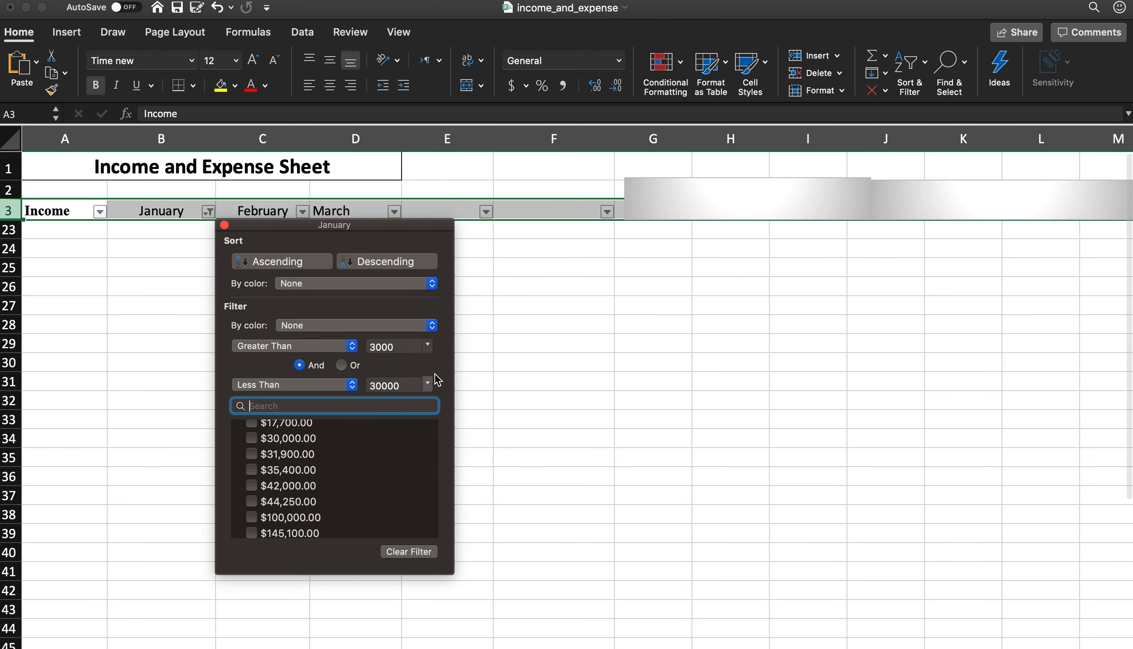
{"action": "left_click_drag", "start_coordinate": [341, 230], "coordinate": [730, 228]}
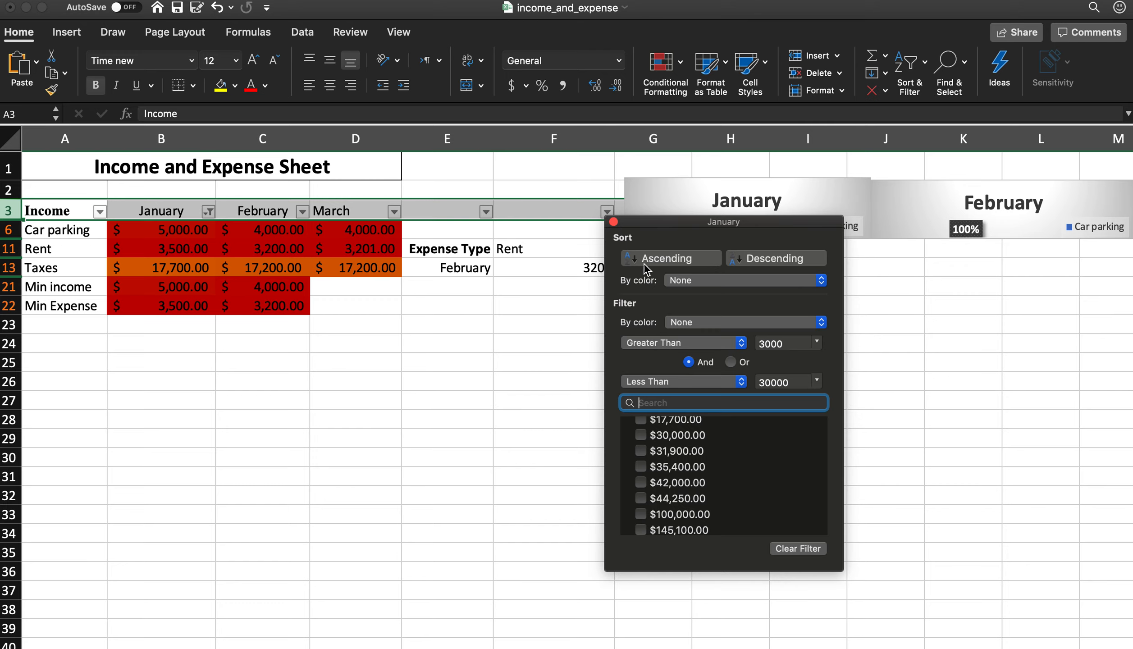
- Clear the January column's filter and close its filter options
{"action": "left_click", "coordinate": [790, 550]}
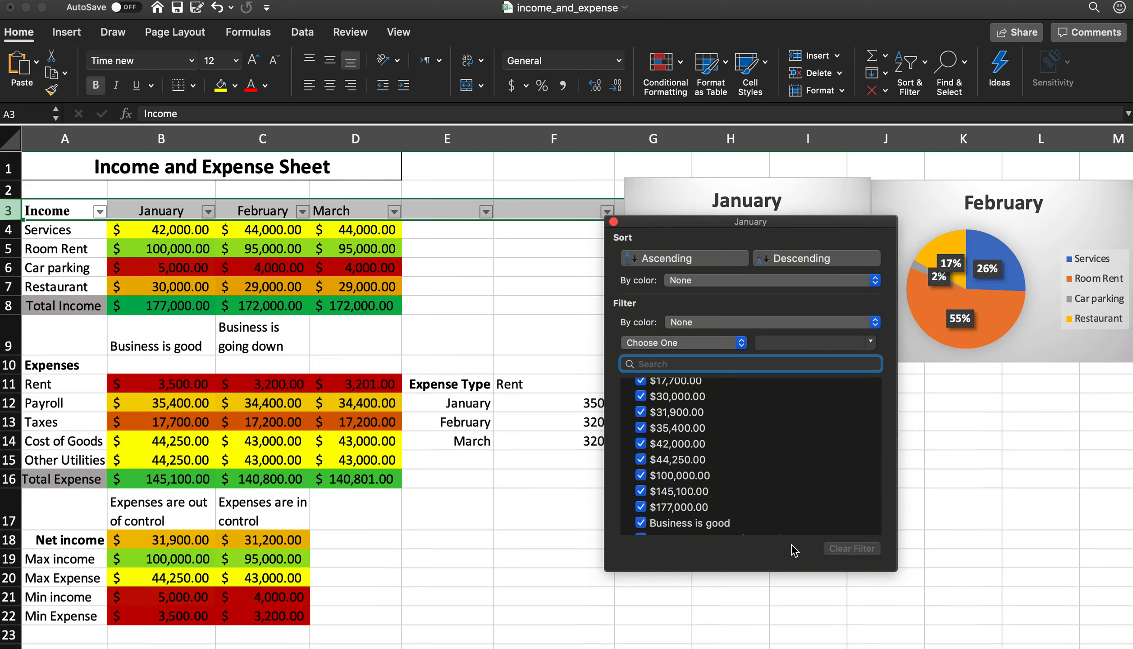
{"action": "left_click", "coordinate": [613, 223]}
{"action": "left_click", "coordinate": [456, 533]}
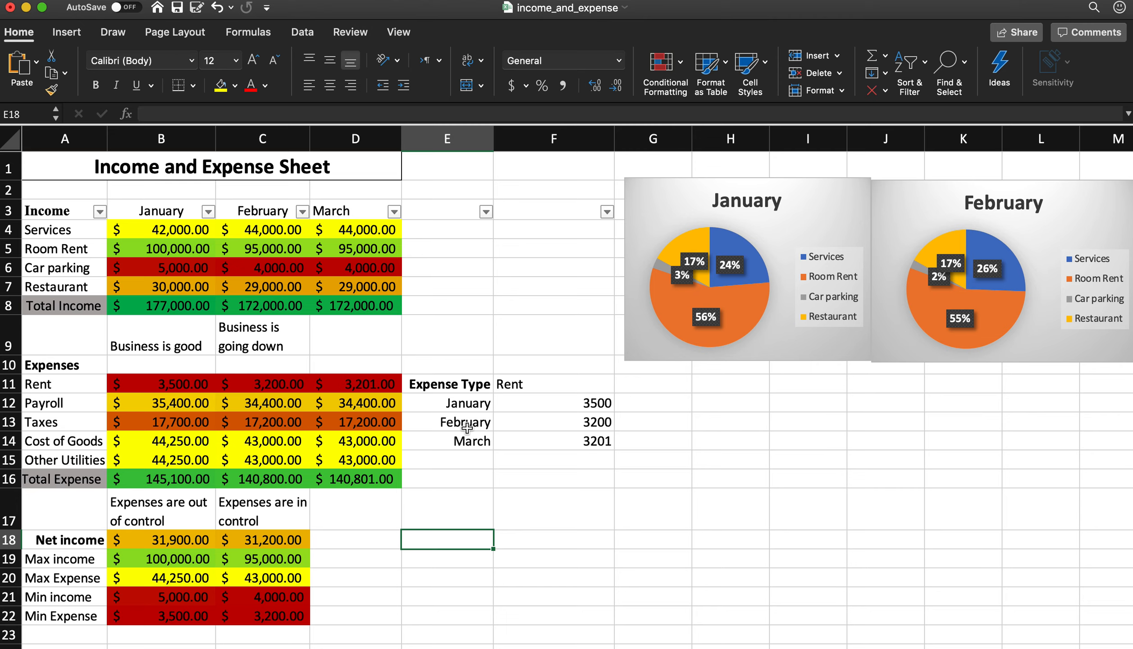
{"action": "left_click", "coordinate": [460, 385]}
{"action": "left_click_drag", "start_coordinate": [459, 385], "coordinate": [549, 445]}
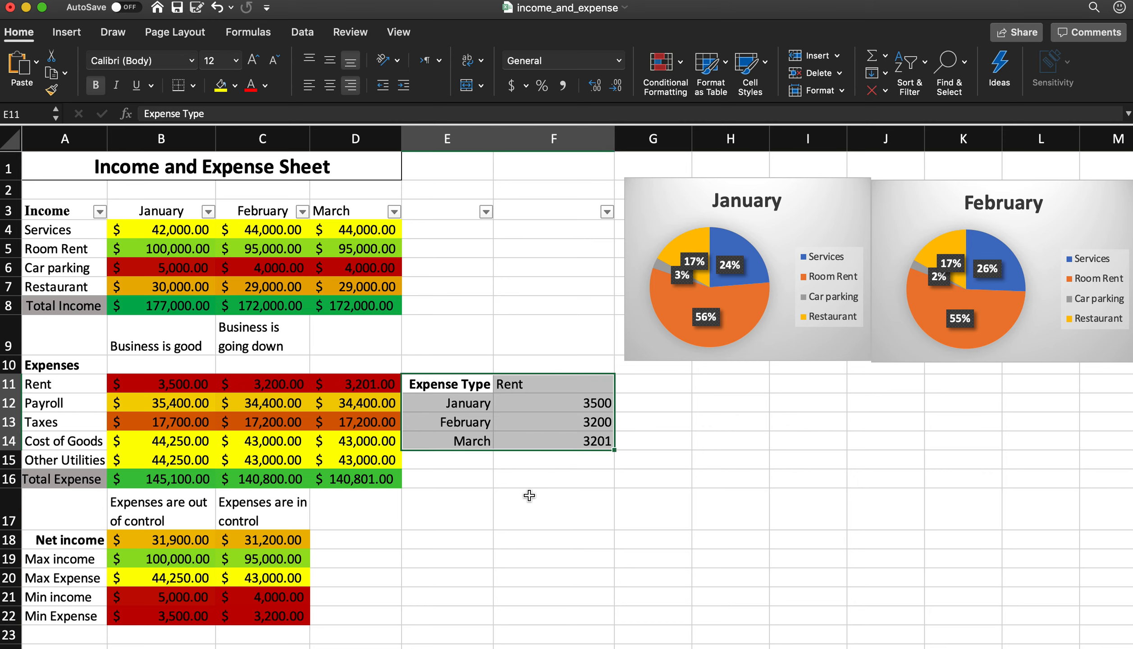
{"action": "left_click", "coordinate": [556, 500]}
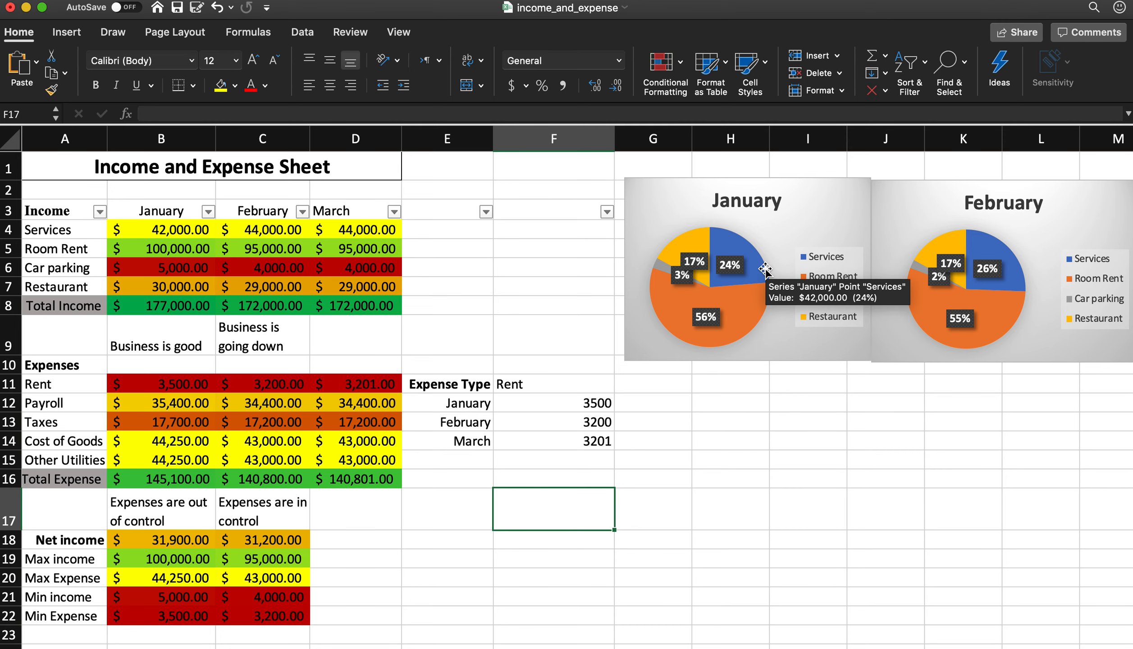
{"action": "mouse_move", "coordinate": [467, 387]}
{"action": "left_mouse_down"}
{"action": "mouse_move", "coordinate": [513, 422]}
{"action": "mouse_move", "coordinate": [513, 439]}
{"action": "mouse_move", "coordinate": [548, 440]}
{"action": "left_mouse_up"}
{"action": "left_click", "coordinate": [586, 494]}
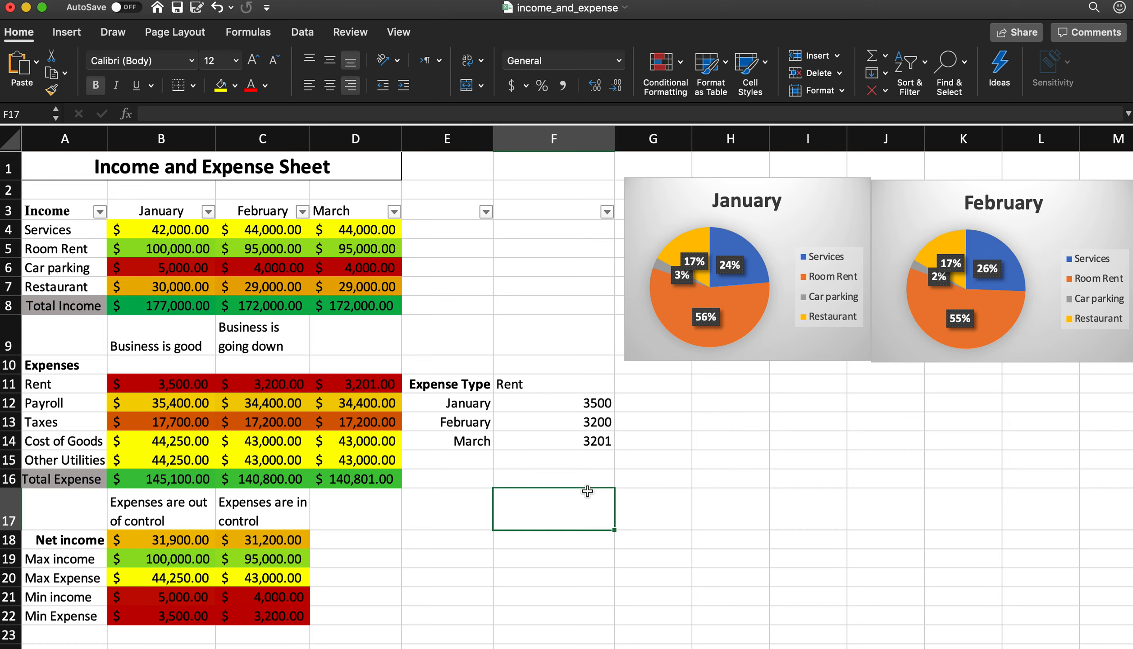
- Replace the expense type in F11 with Payroll to drive the monthly lookups
{"action": "left_click", "coordinate": [517, 384]}
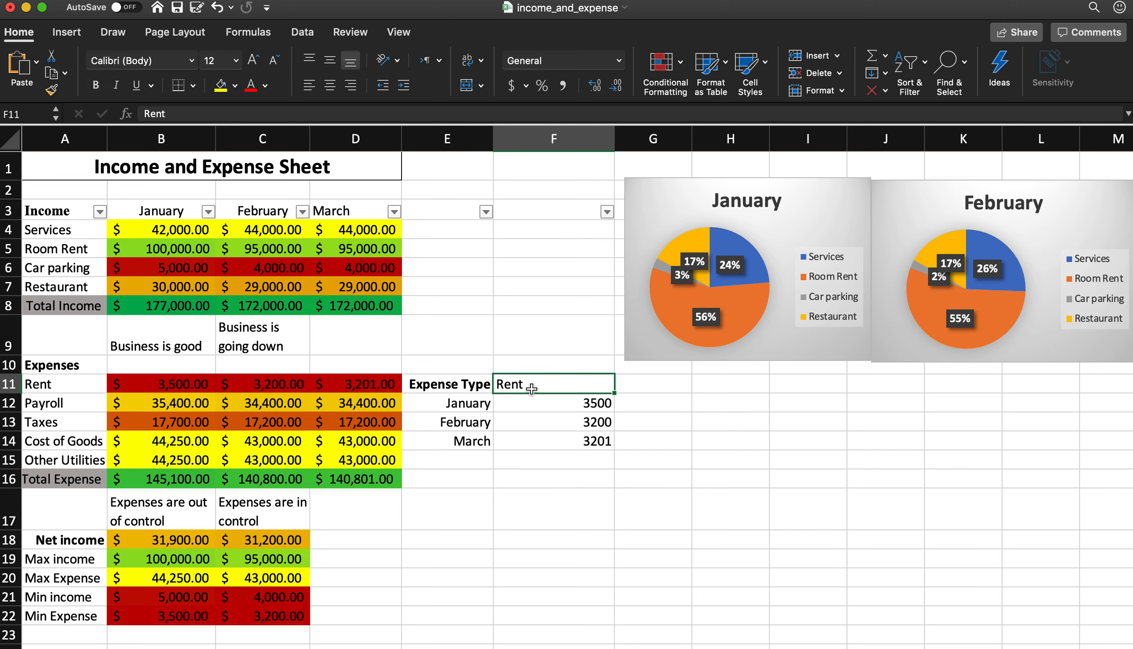
{"action": "key", "text": "Delete"}
{"action": "type", "text": "Pa"}
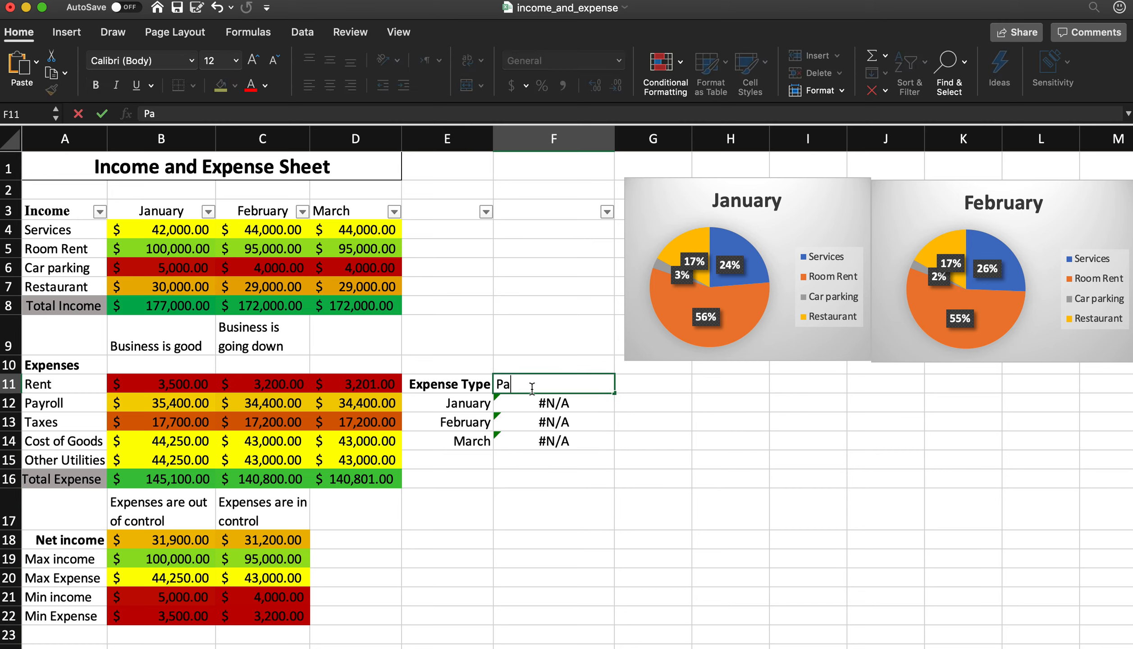
{"action": "type", "text": "yroll"}
{"action": "key", "text": "Return"}
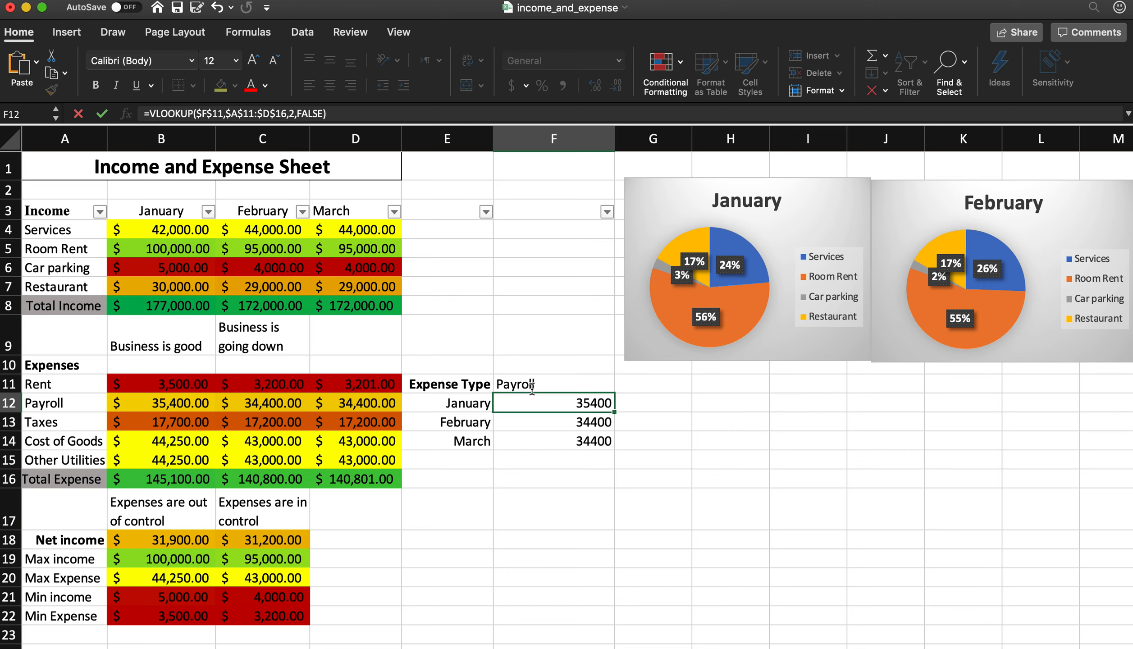
- Insert a clustered column chart from the lookup table E11:F14, then move it beside the table and narrow it slightly
{"action": "left_click_drag", "start_coordinate": [455, 383], "coordinate": [526, 440]}
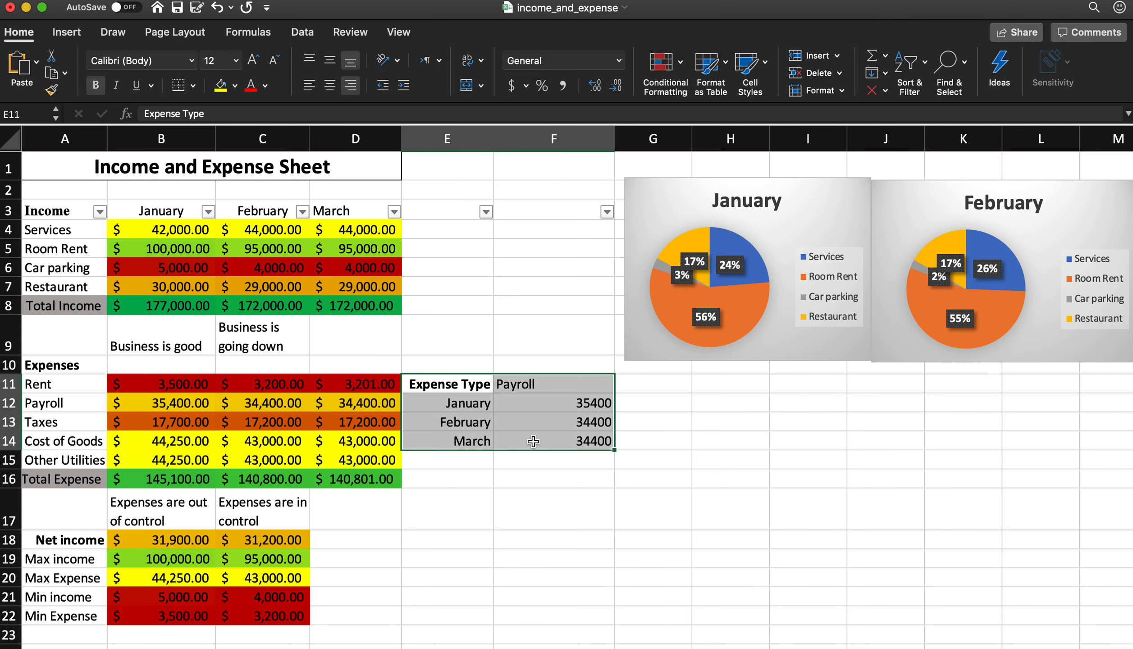
{"action": "left_click", "coordinate": [67, 32]}
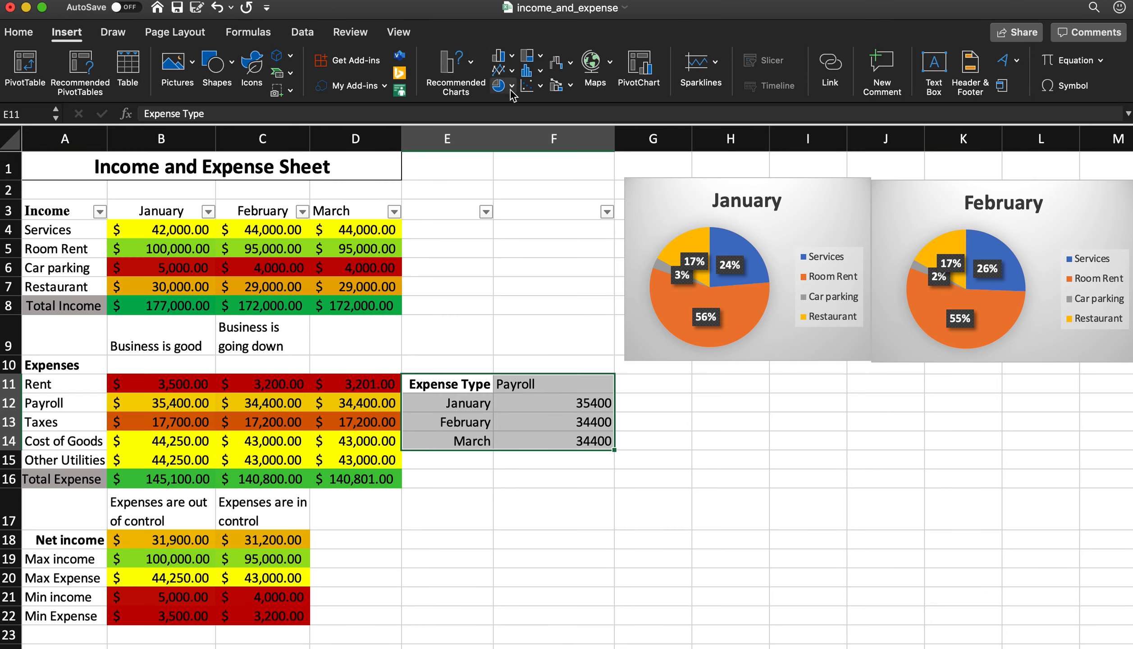
{"action": "left_click", "coordinate": [511, 56]}
{"action": "left_click", "coordinate": [554, 148]}
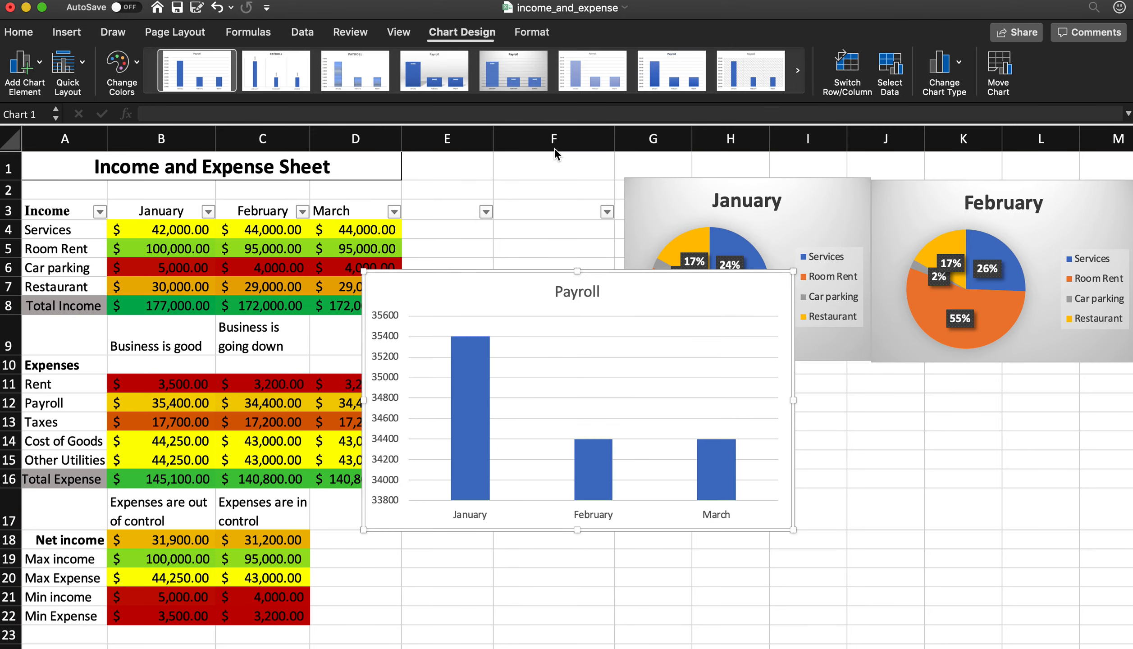
{"action": "left_click_drag", "start_coordinate": [485, 306], "coordinate": [744, 222]}
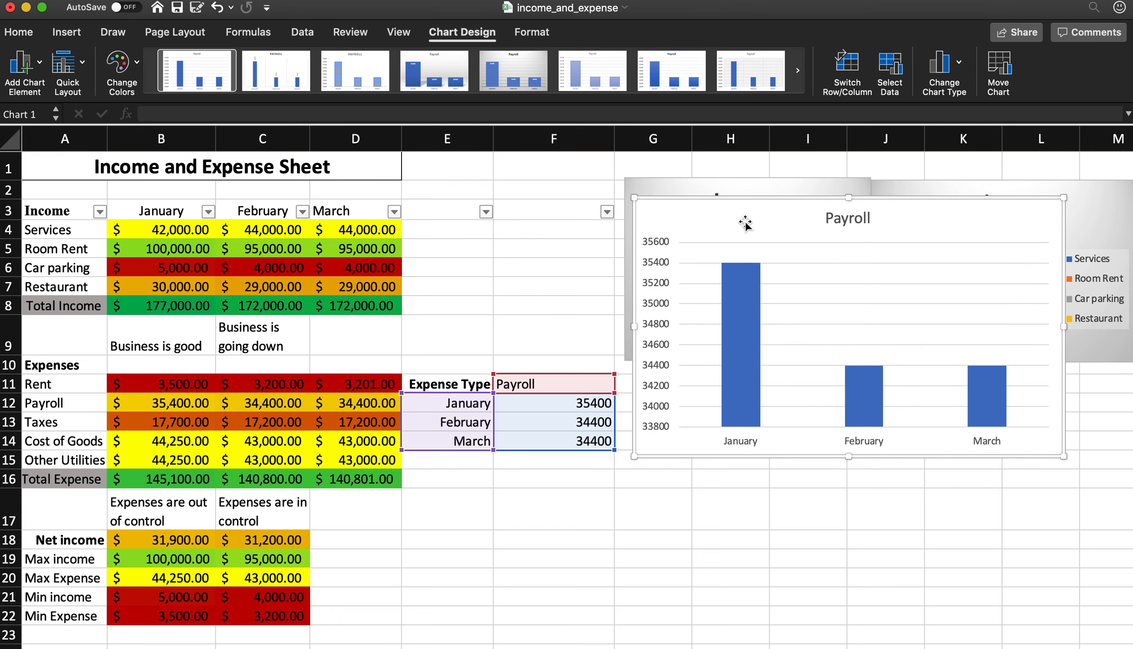
{"action": "left_click_drag", "start_coordinate": [634, 456], "coordinate": [675, 458]}
- Replace the expense type in F11 with Rent to update the lookups and the column chart
{"action": "left_click", "coordinate": [518, 383]}
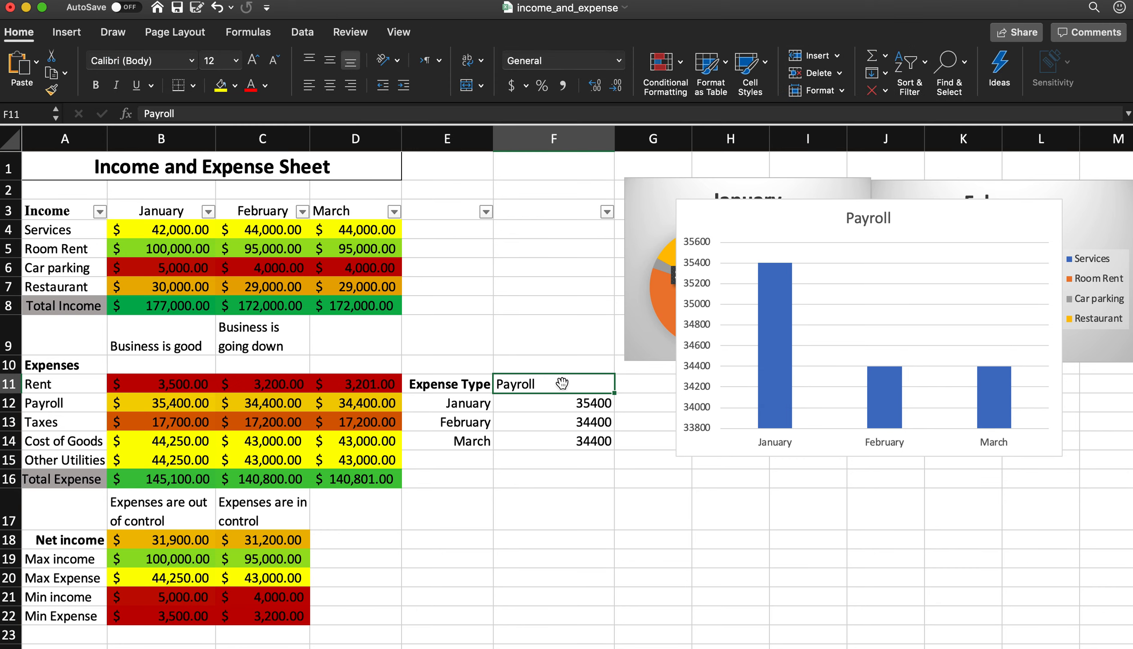
{"action": "double_click", "coordinate": [561, 383]}
{"action": "key", "text": "BackSpace"}
{"action": "key", "text": "BackSpace"}
{"action": "key", "text": "BackSpace"}
{"action": "key", "text": "BackSpace"}
{"action": "key", "text": "BackSpace"}
{"action": "key", "text": "BackSpace"}
{"action": "key", "text": "BackSpace"}
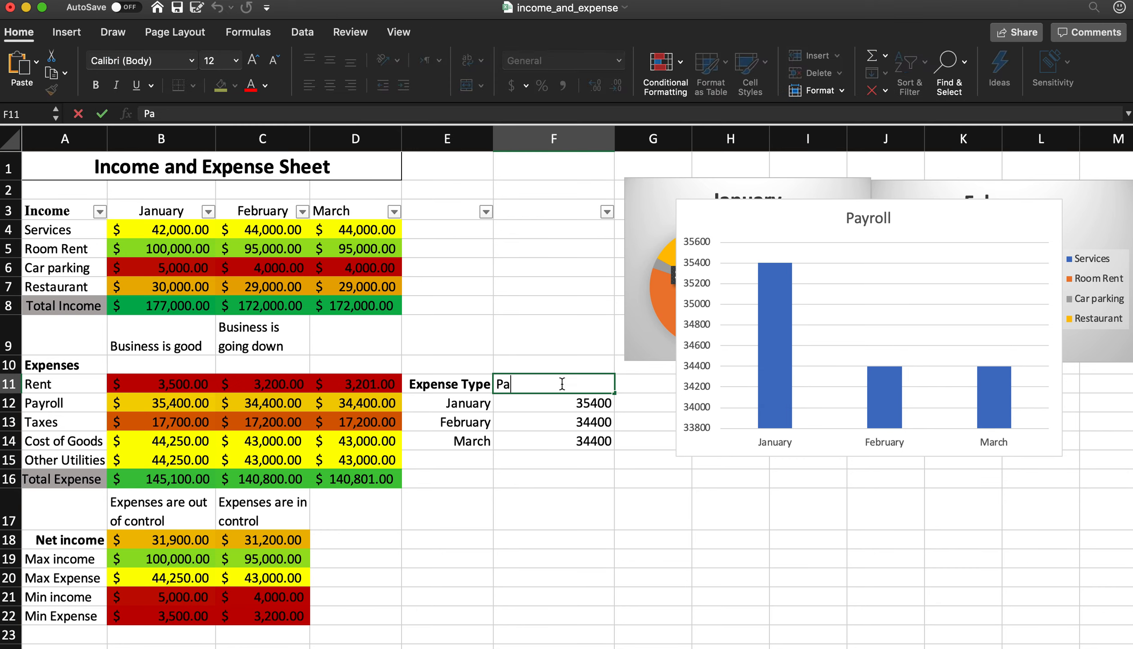
{"action": "type", "text": "rent"}
{"action": "key", "text": "BackSpace"}
{"action": "key", "text": "BackSpace"}
{"action": "key", "text": "BackSpace"}
{"action": "key", "text": "BackSpace"}
{"action": "type", "text": "Rent"}
{"action": "key", "text": "Return"}
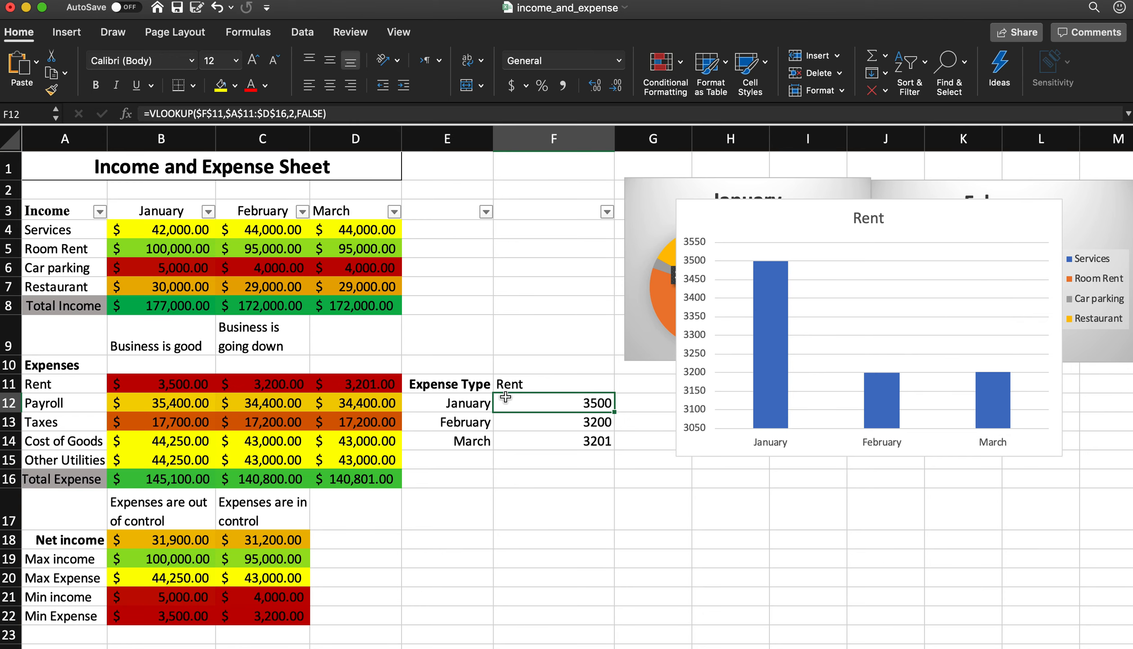
- Change the expense type in F11 to Other Utilities so the lookups and column chart follow it
{"action": "left_click", "coordinate": [520, 385]}
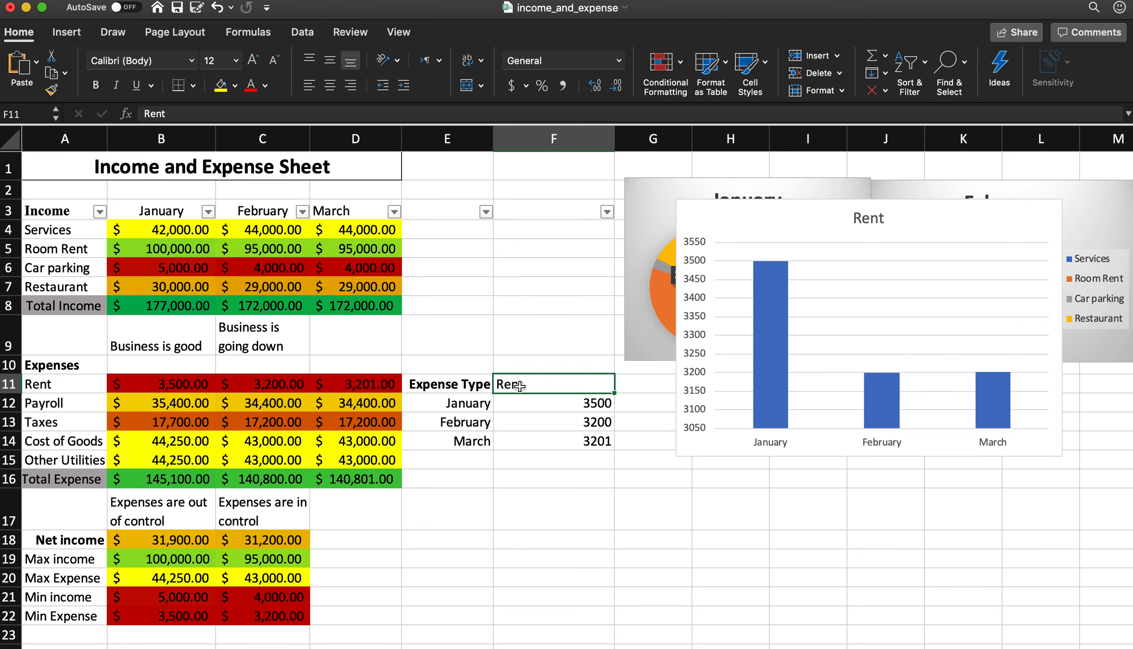
{"action": "type", "text": "Other "}
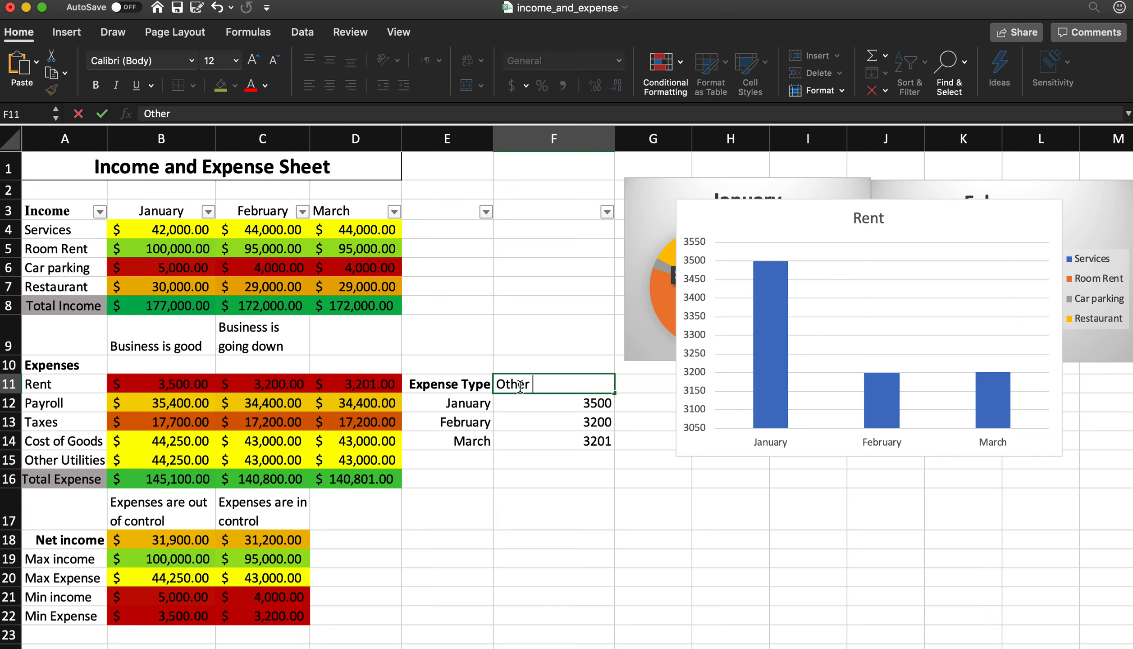
{"action": "type", "text": "Utilities"}
{"action": "key", "text": "Return"}
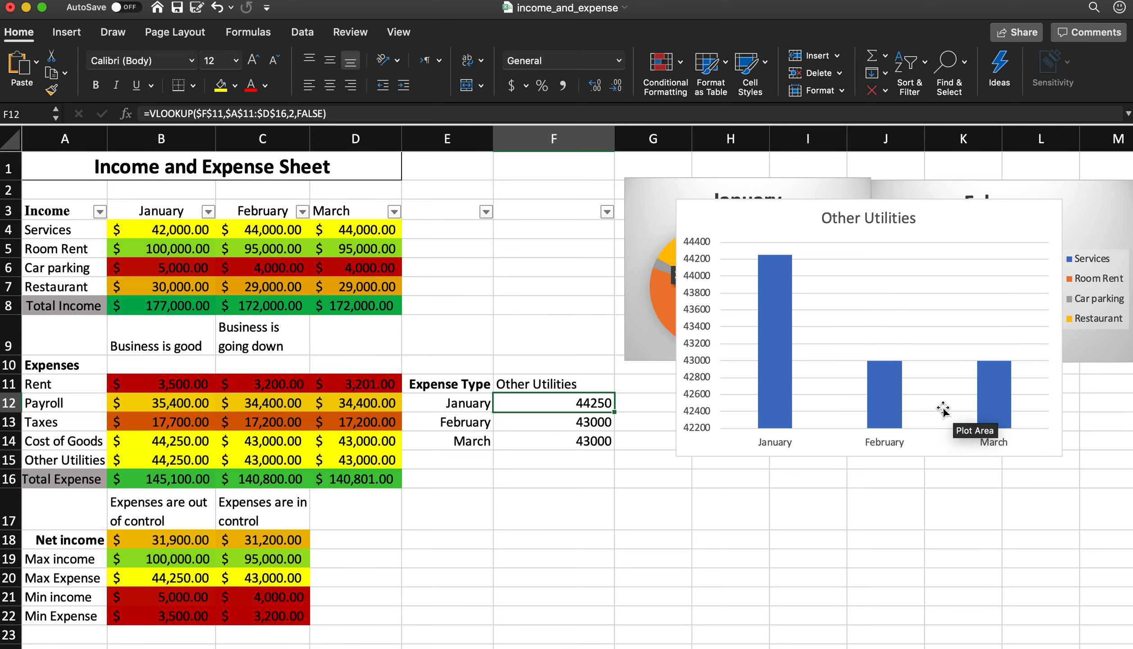
{"action": "left_click", "coordinate": [825, 289]}
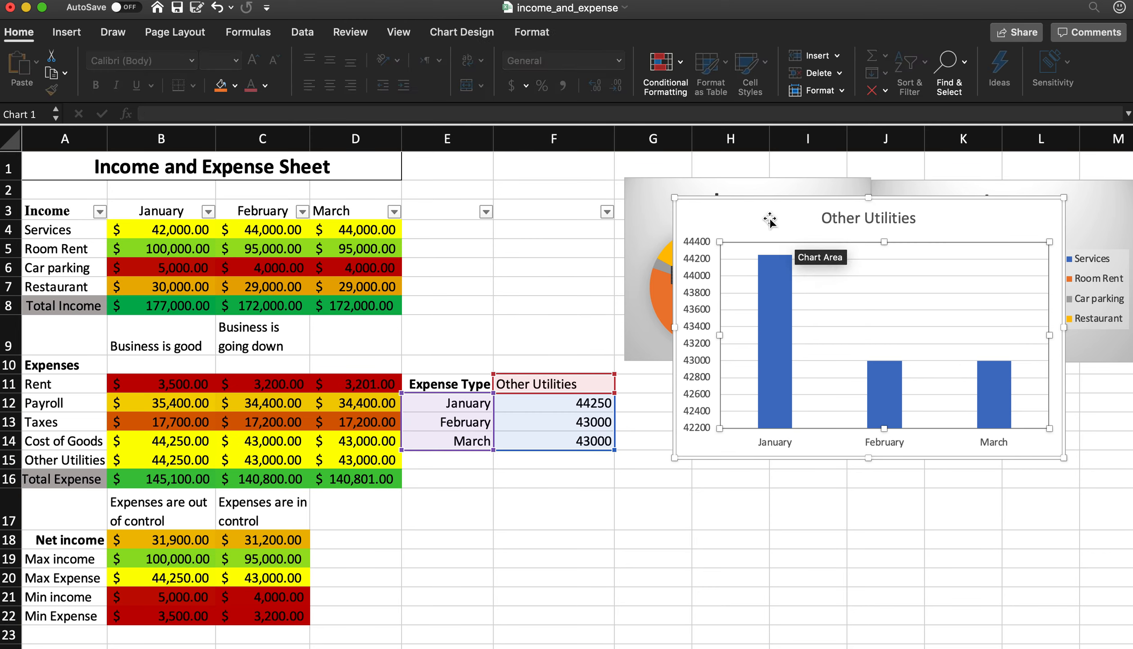
{"action": "left_click", "coordinate": [487, 34]}
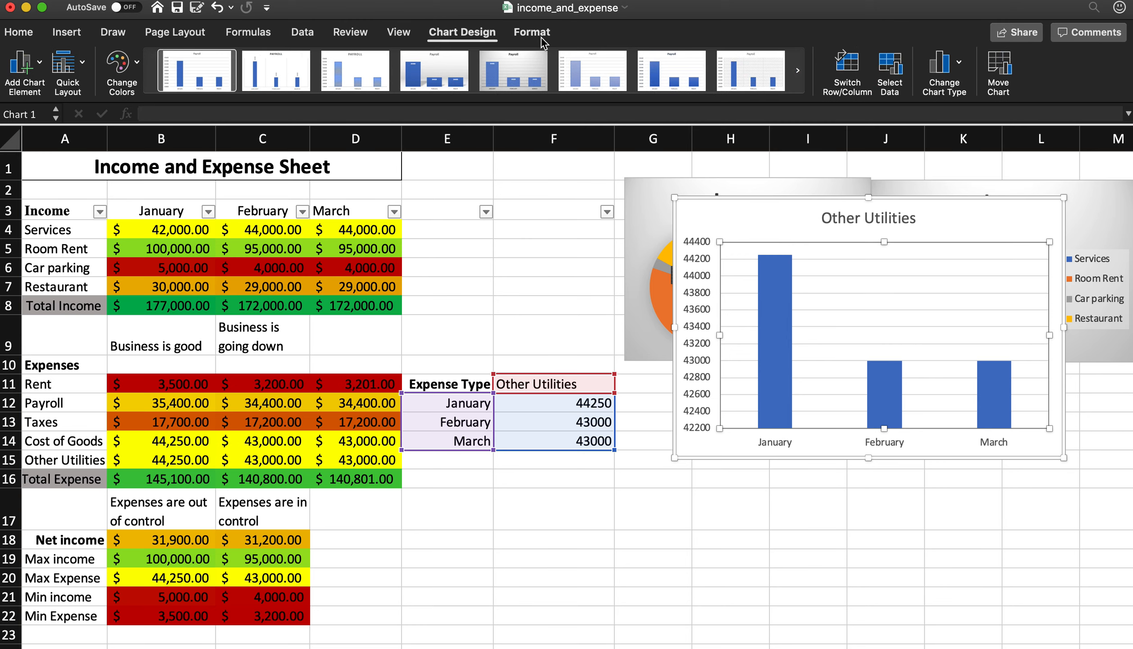
{"action": "left_click", "coordinate": [540, 36]}
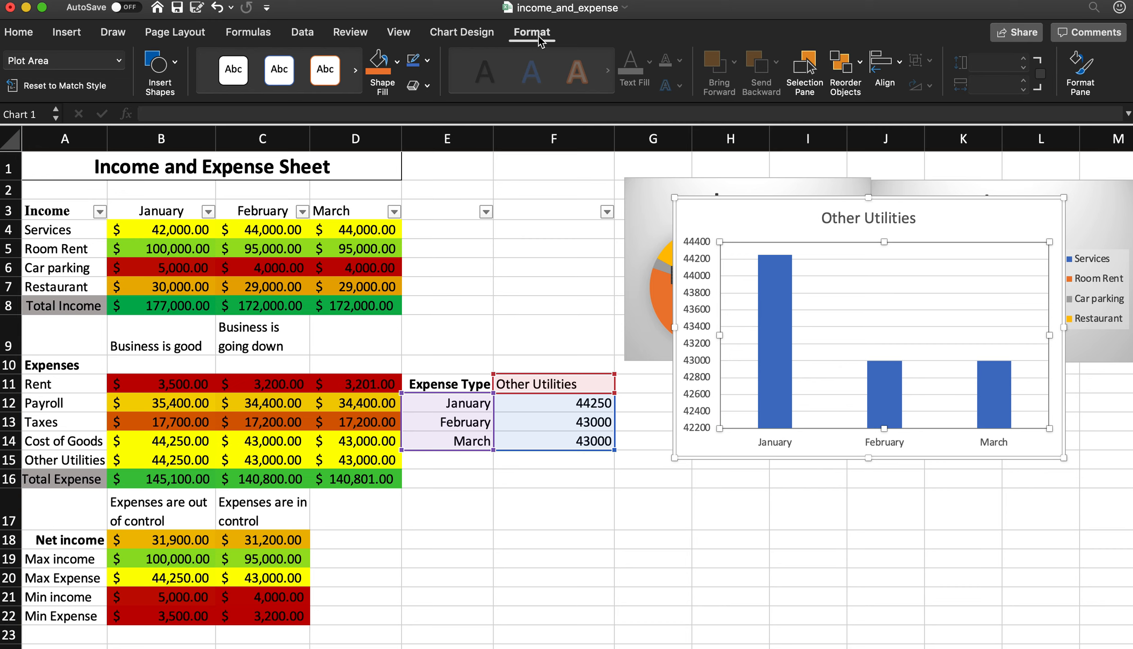
{"action": "left_click", "coordinate": [477, 35]}
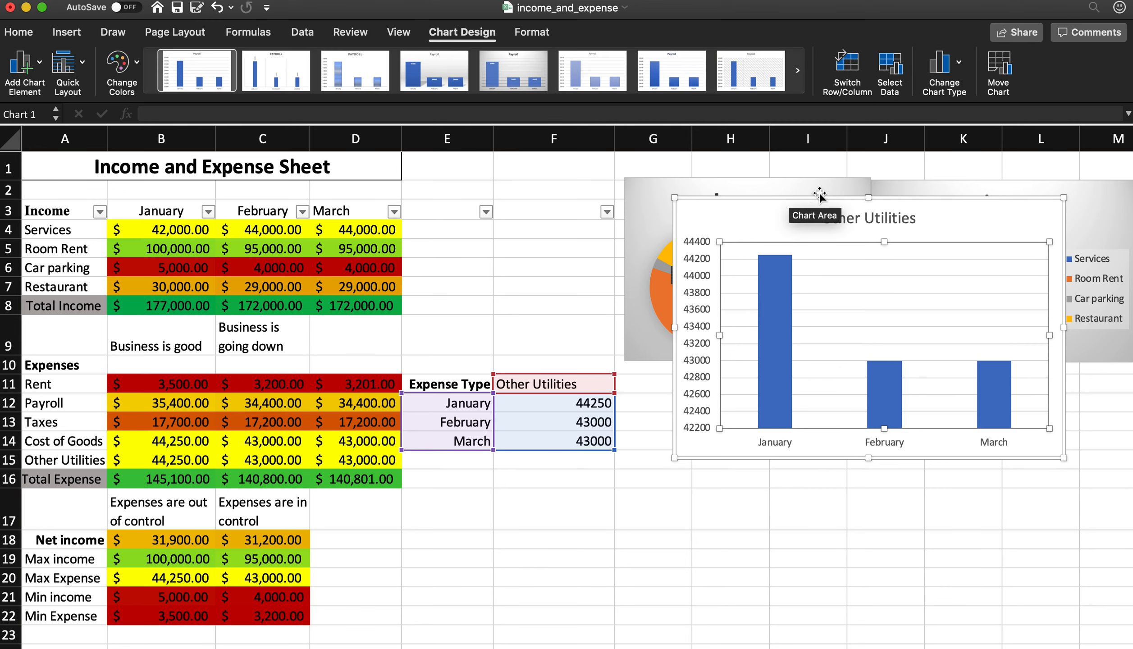